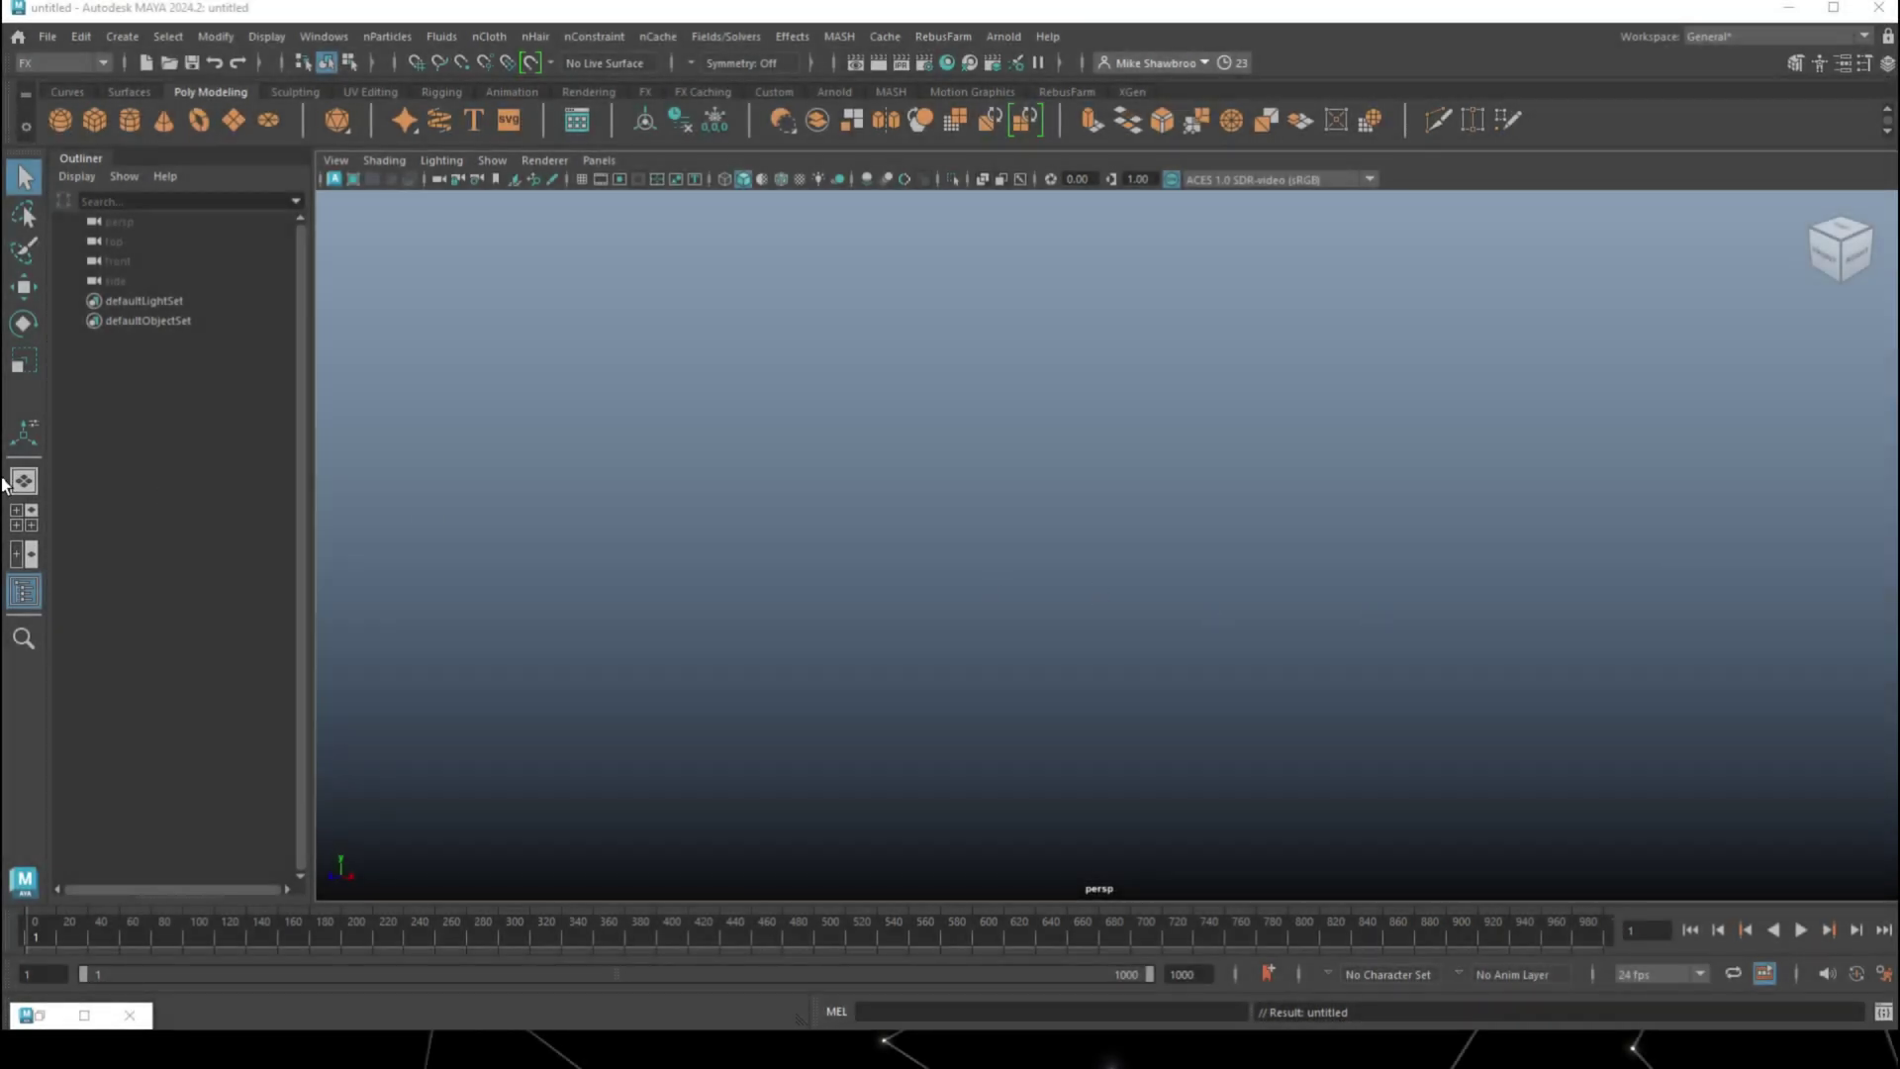
Hide the Outliner so the perspective viewport fills the working area
click(25, 594)
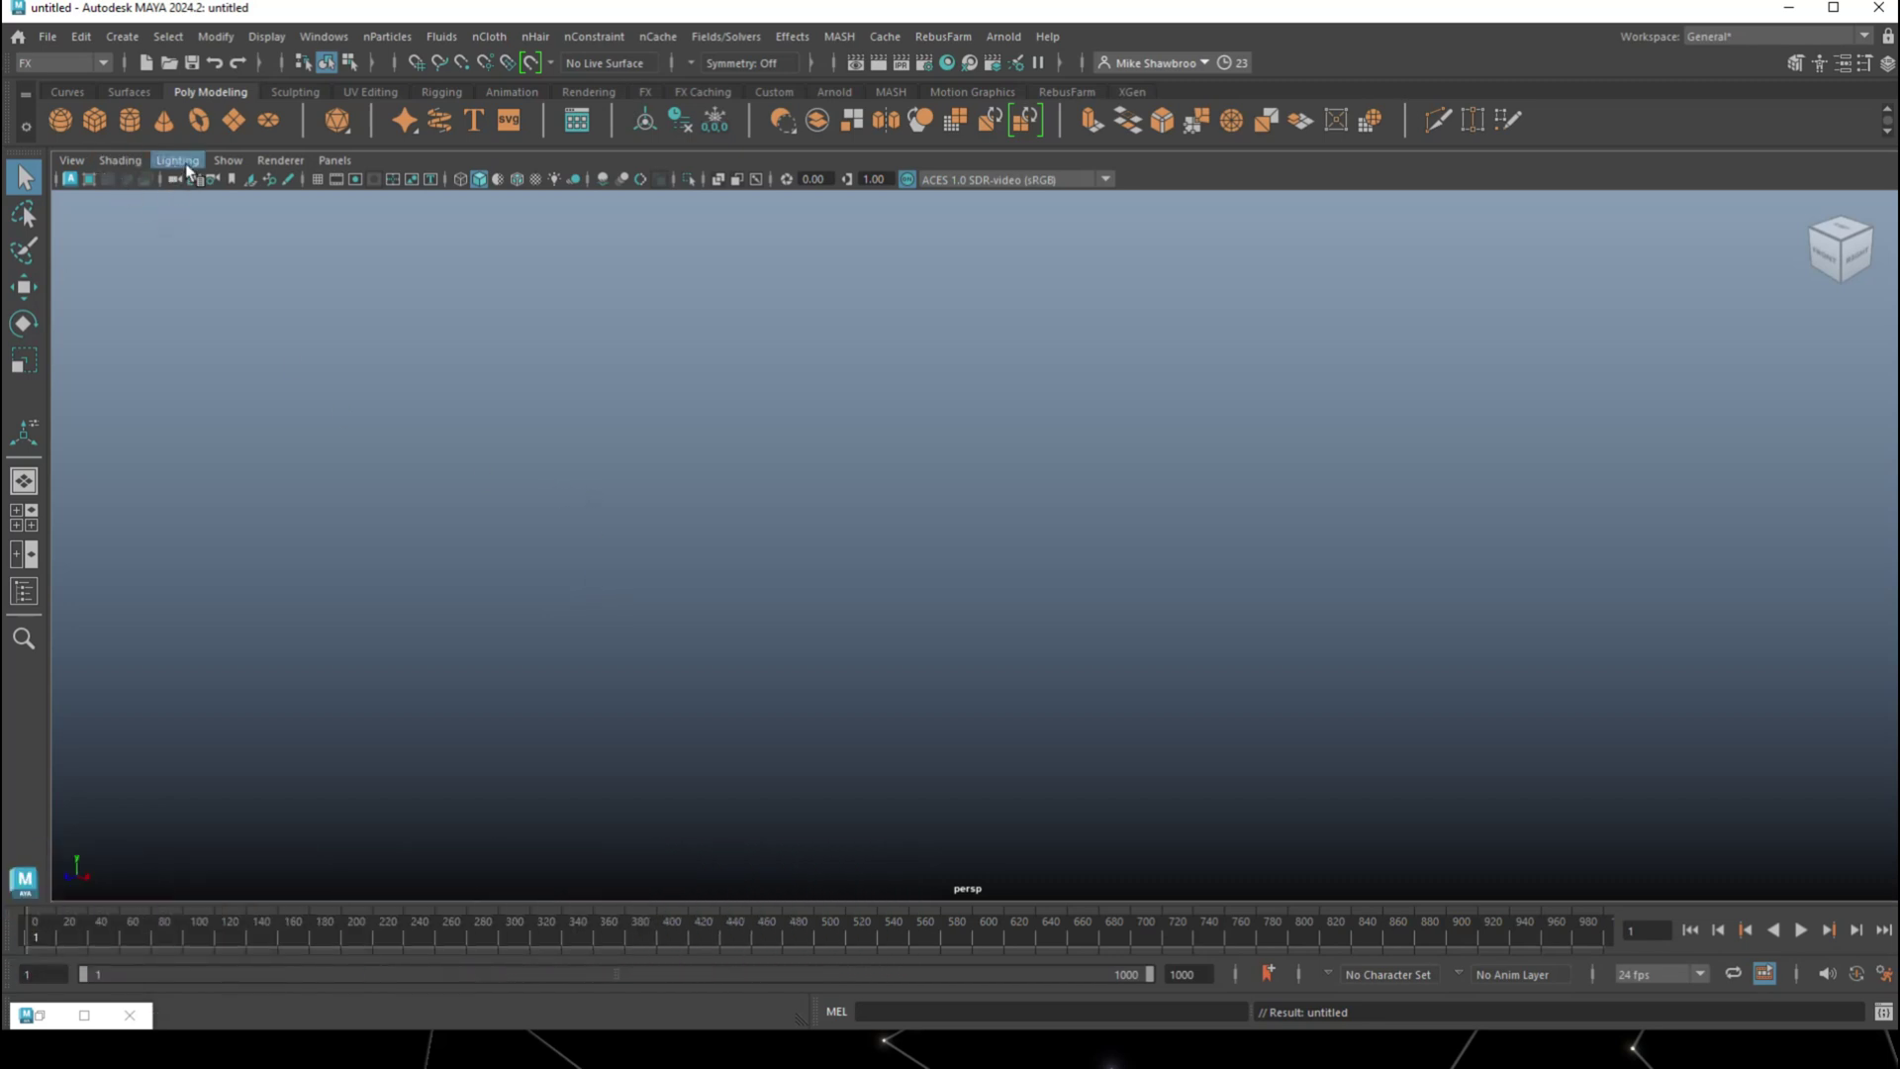
Create a polygon plane and scale it along Z into a long, narrow lane strip
click(236, 123)
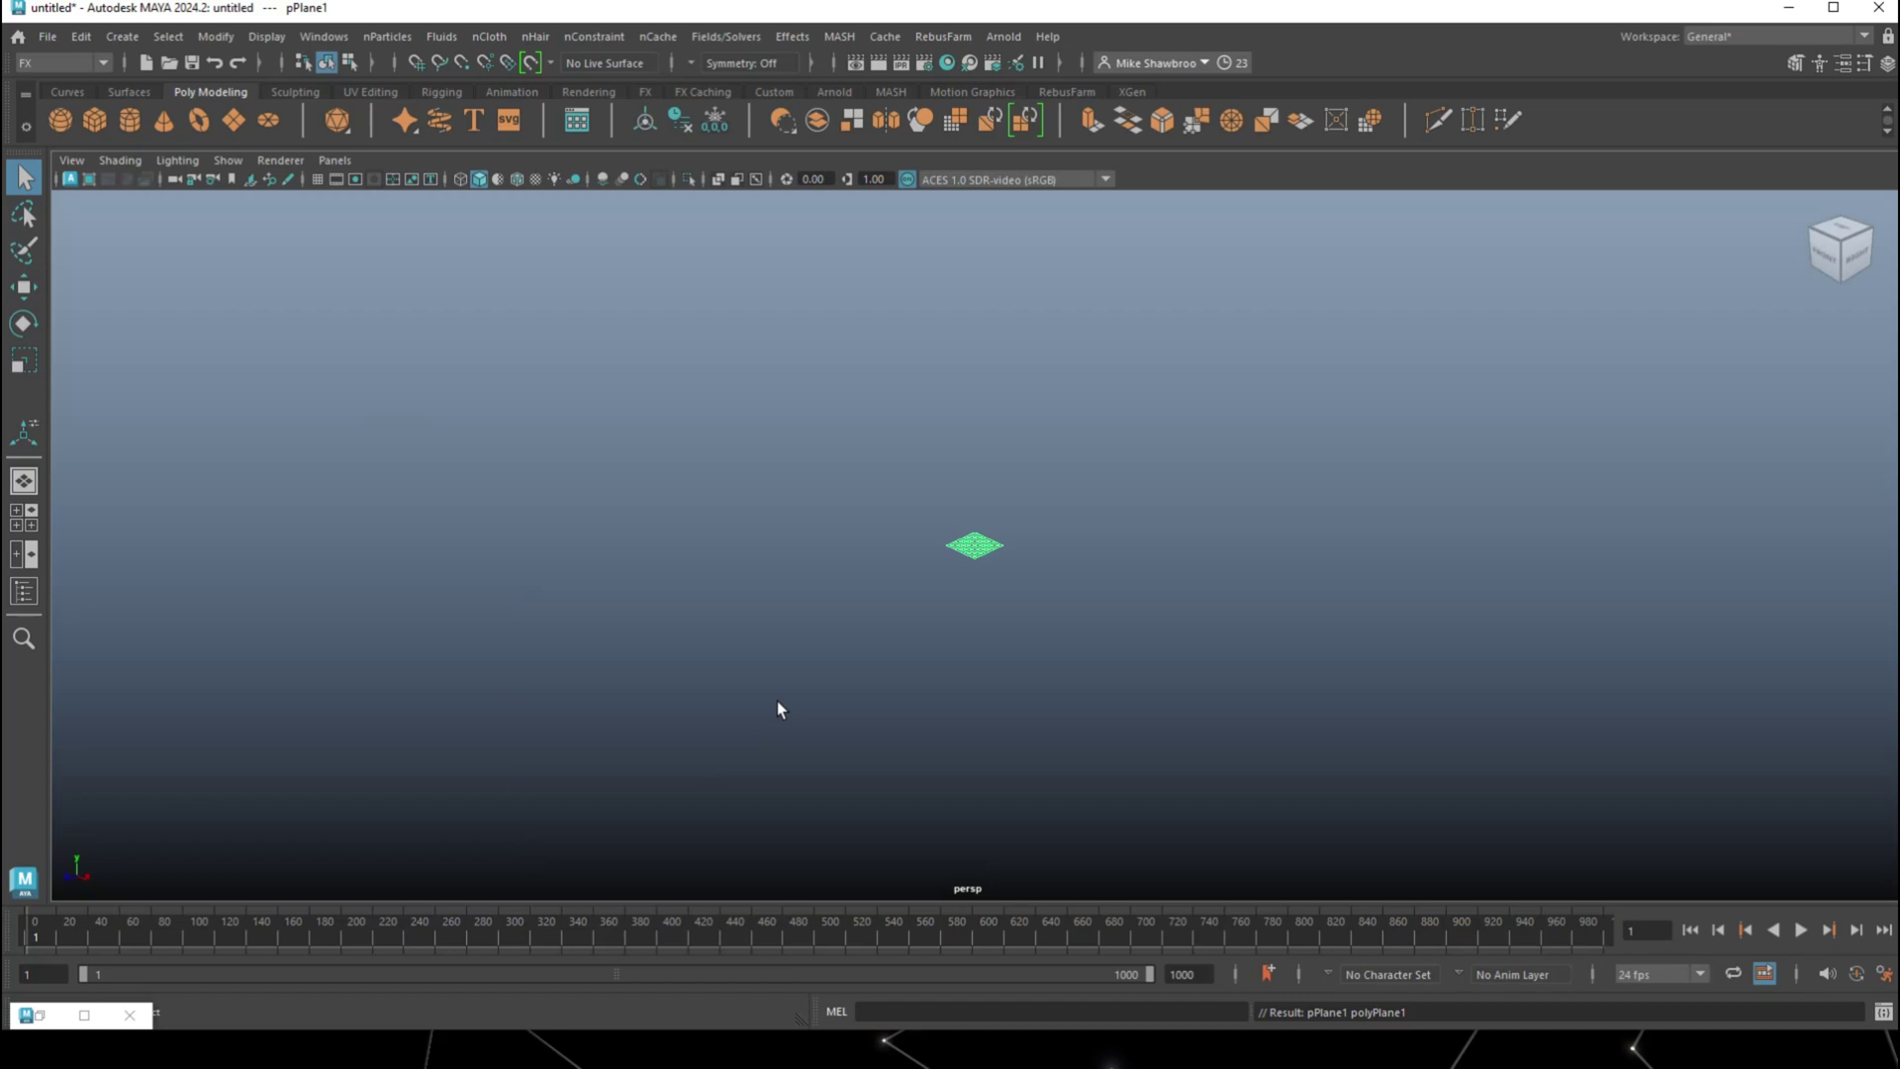
key(r)
drag(907, 576, 866, 689)
drag(905, 592, 987, 623)
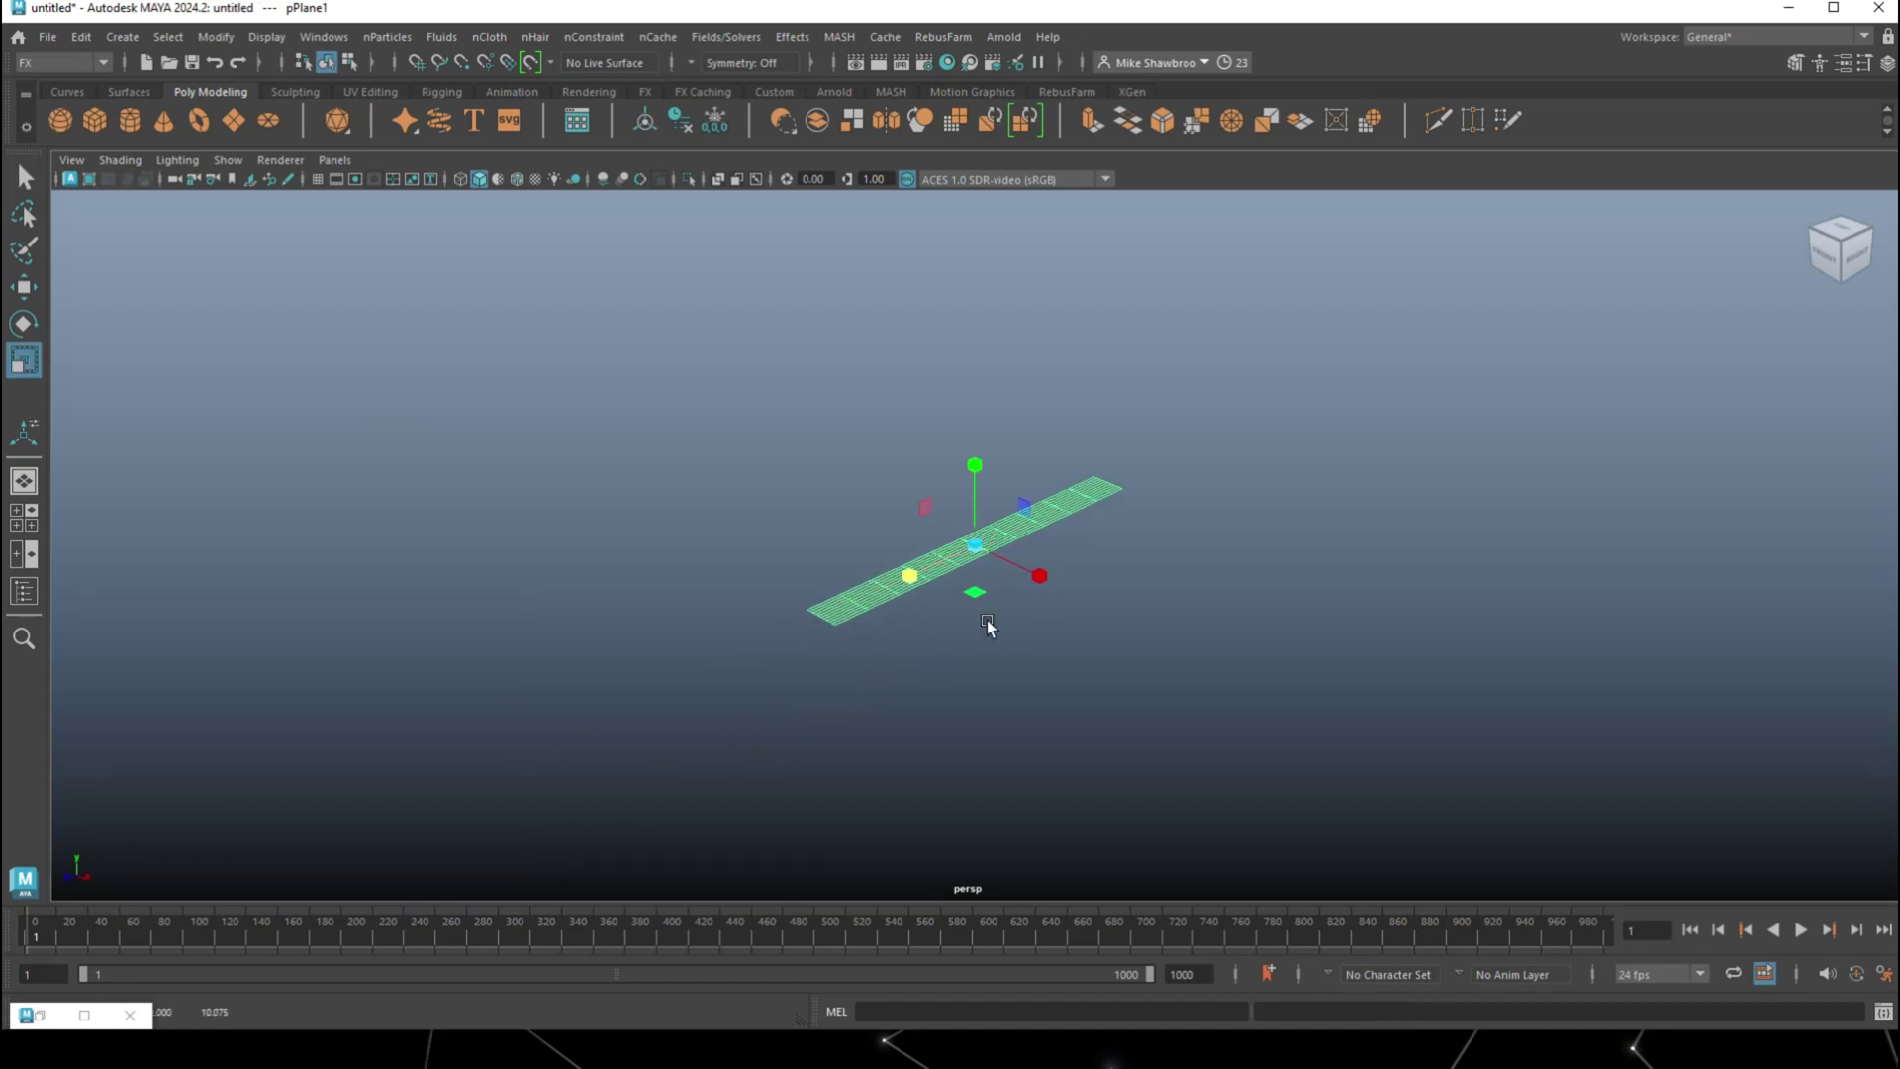
click(1073, 609)
scroll(1209, 649, up, 3)
alt+drag(1207, 649, 1166, 681)
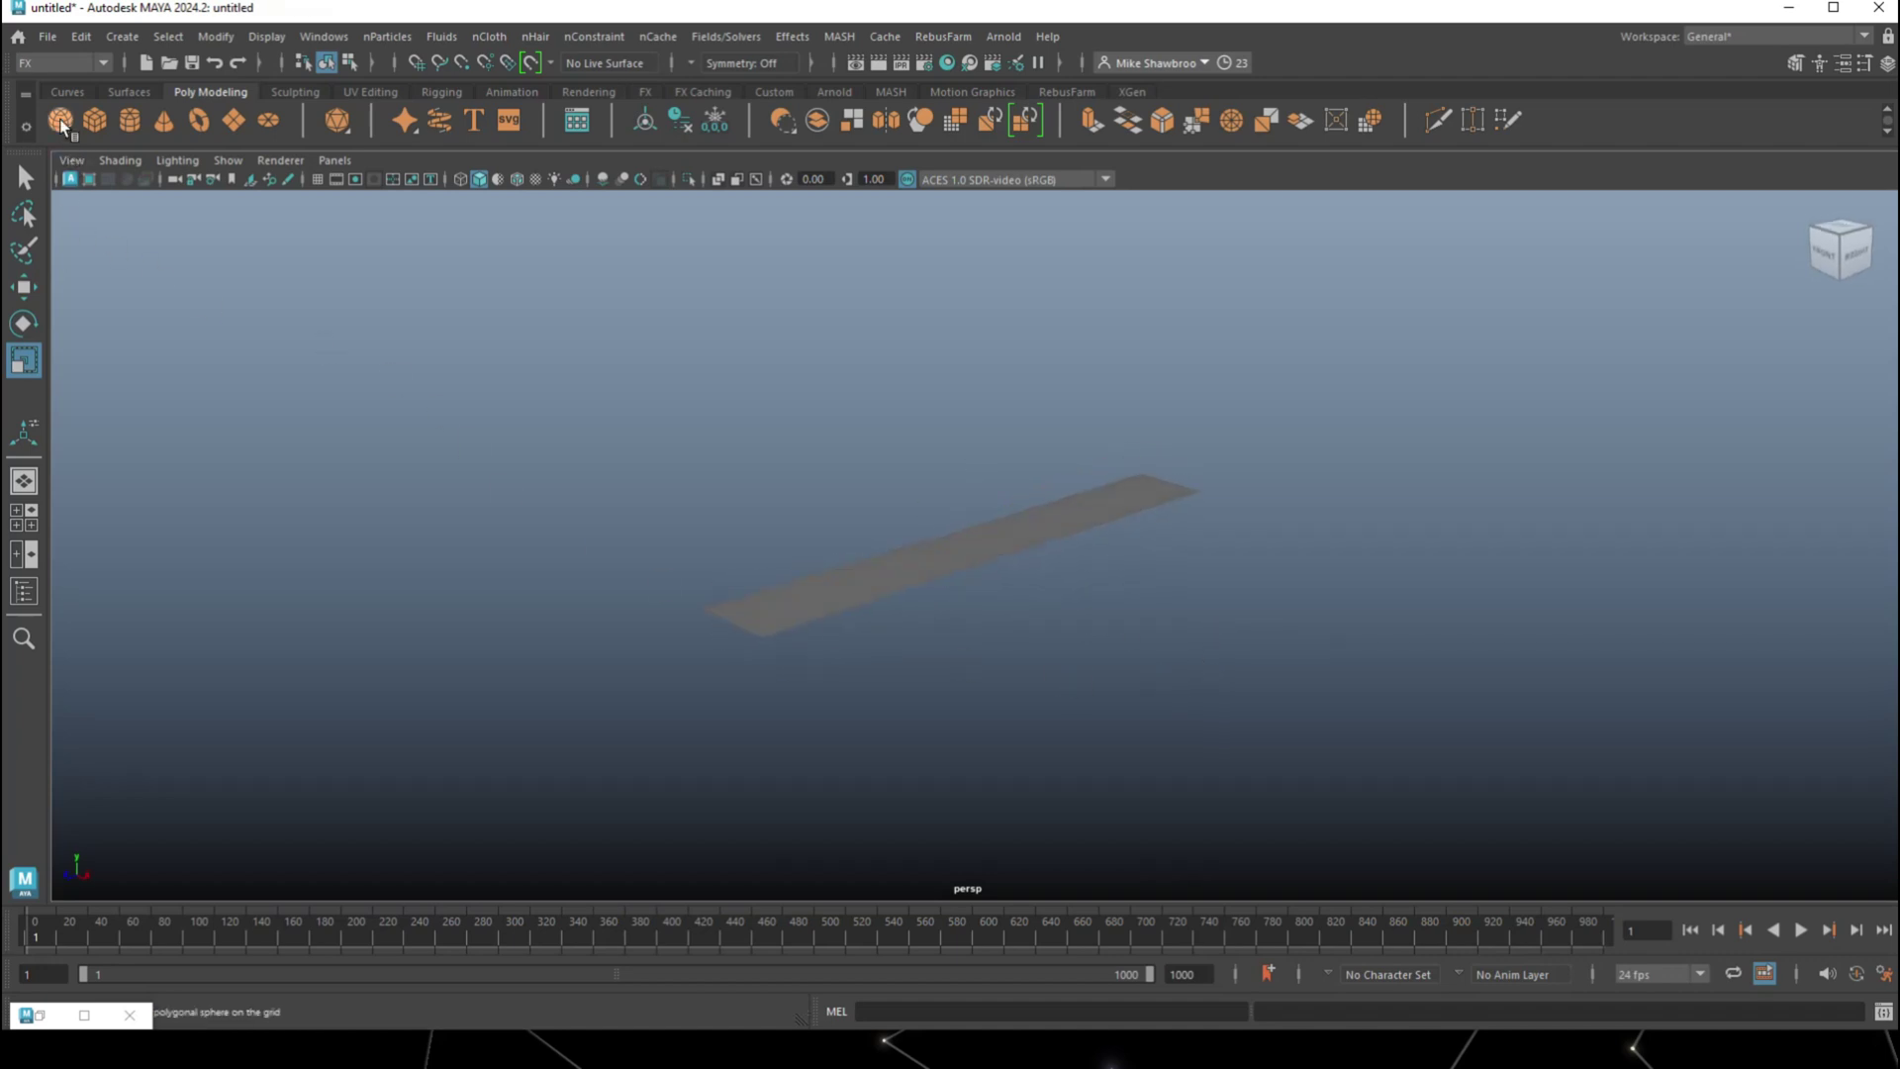
Add a polygon sphere, shrink it to ball size and move it toward the lane's end
shift+right_drag(263, 430, 858, 807)
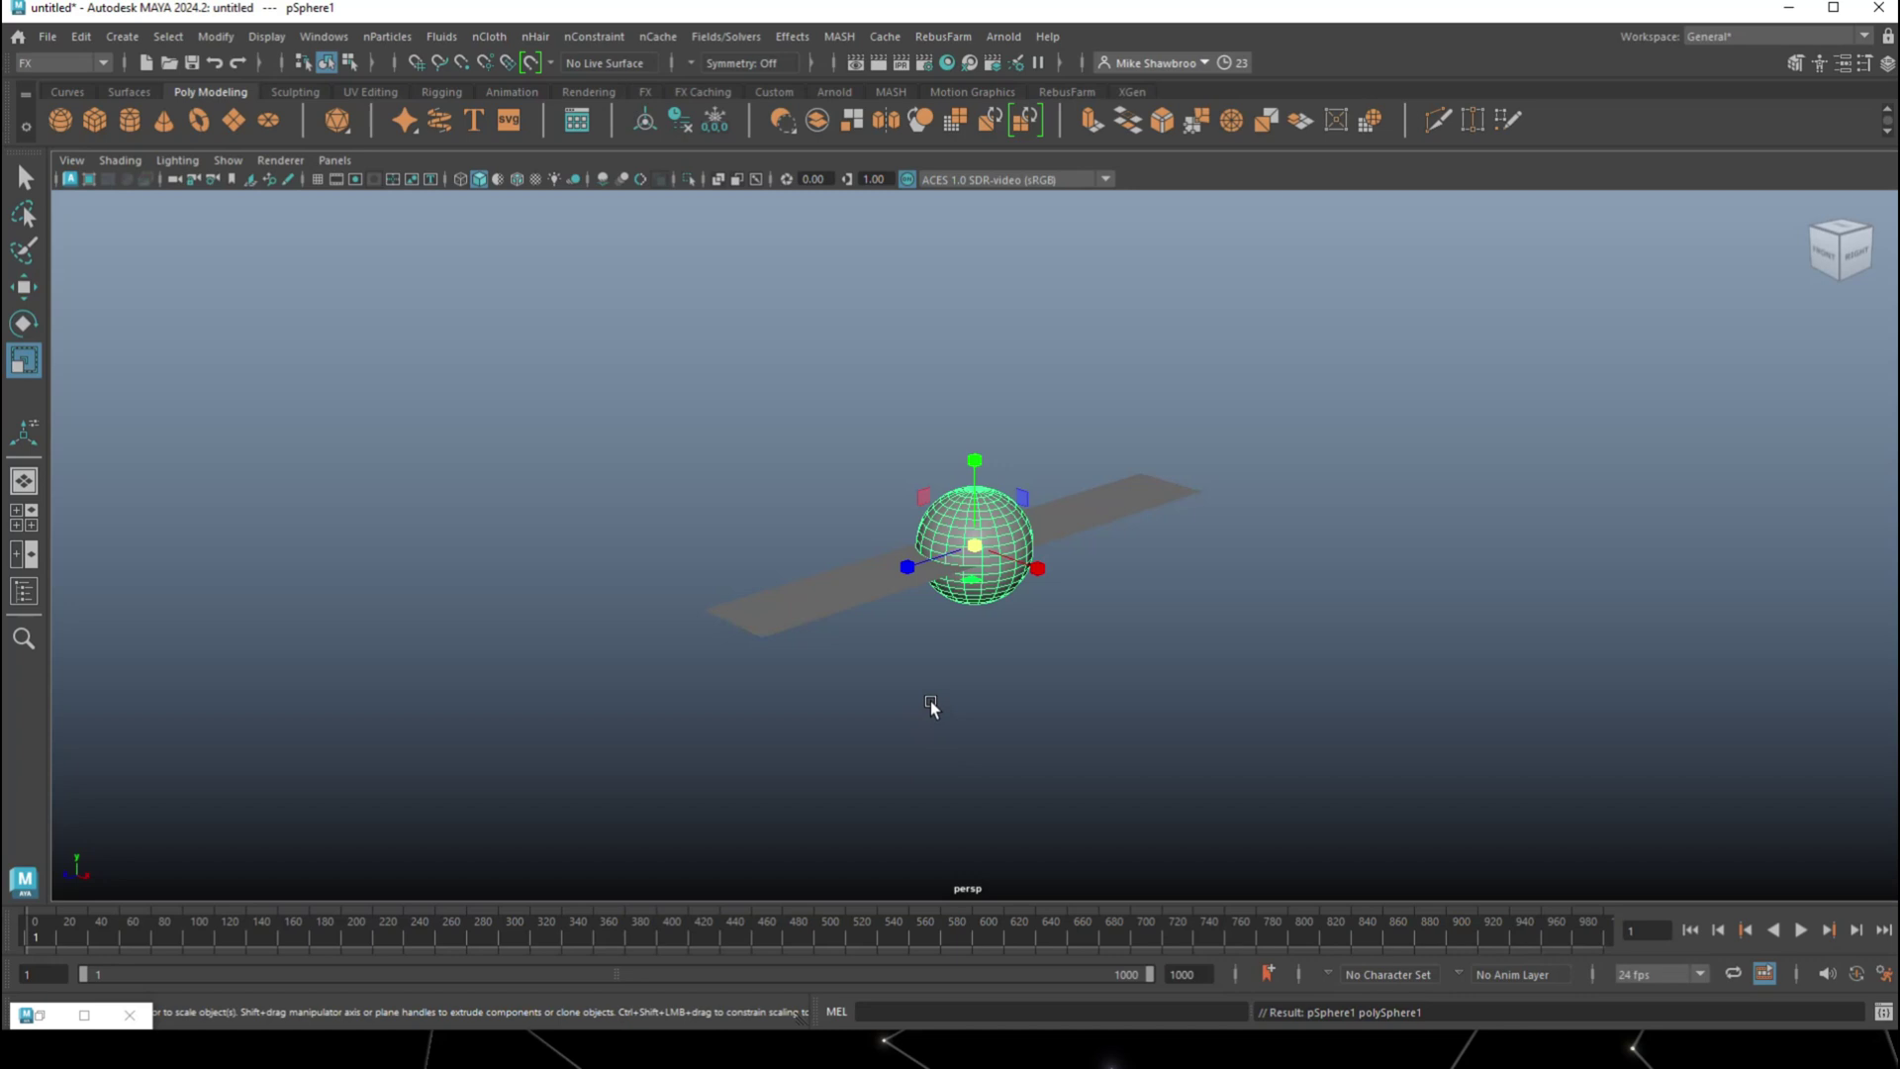
middle_drag(983, 570, 929, 599)
key(w)
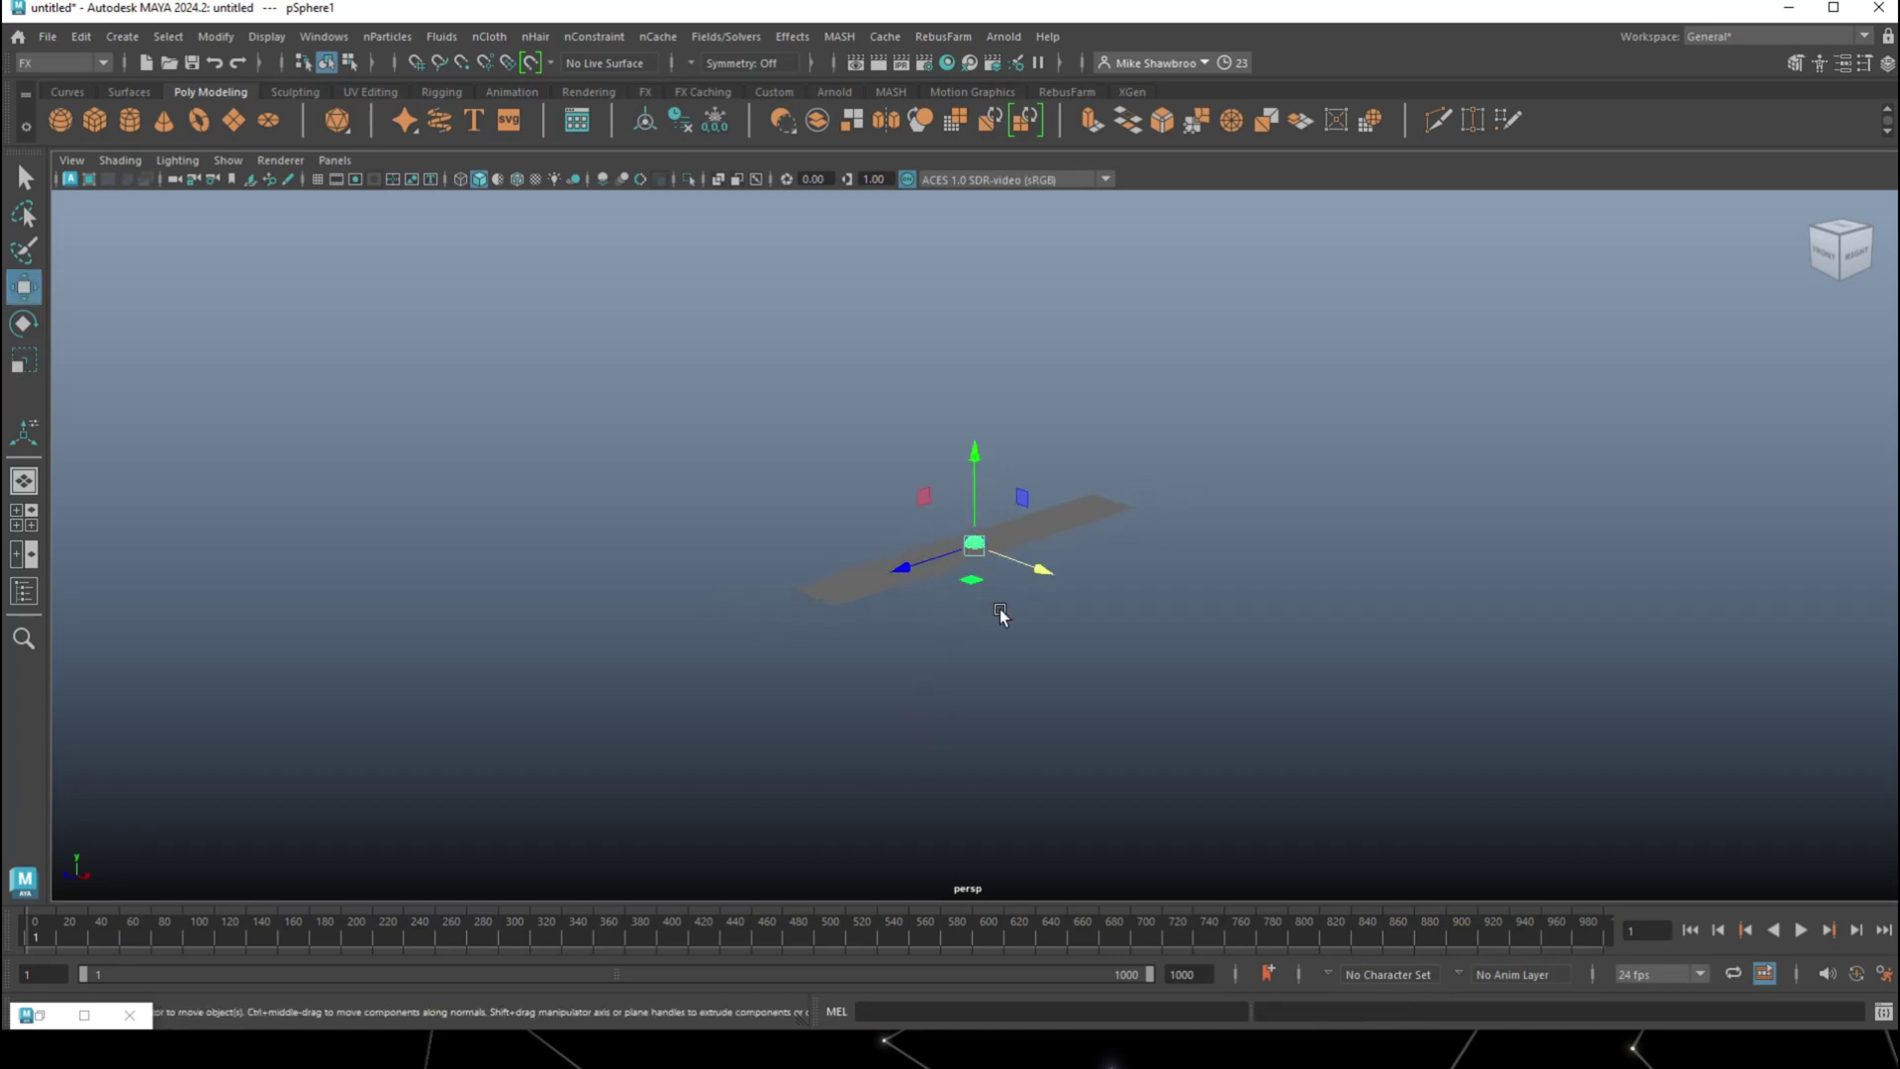
drag(915, 574, 769, 631)
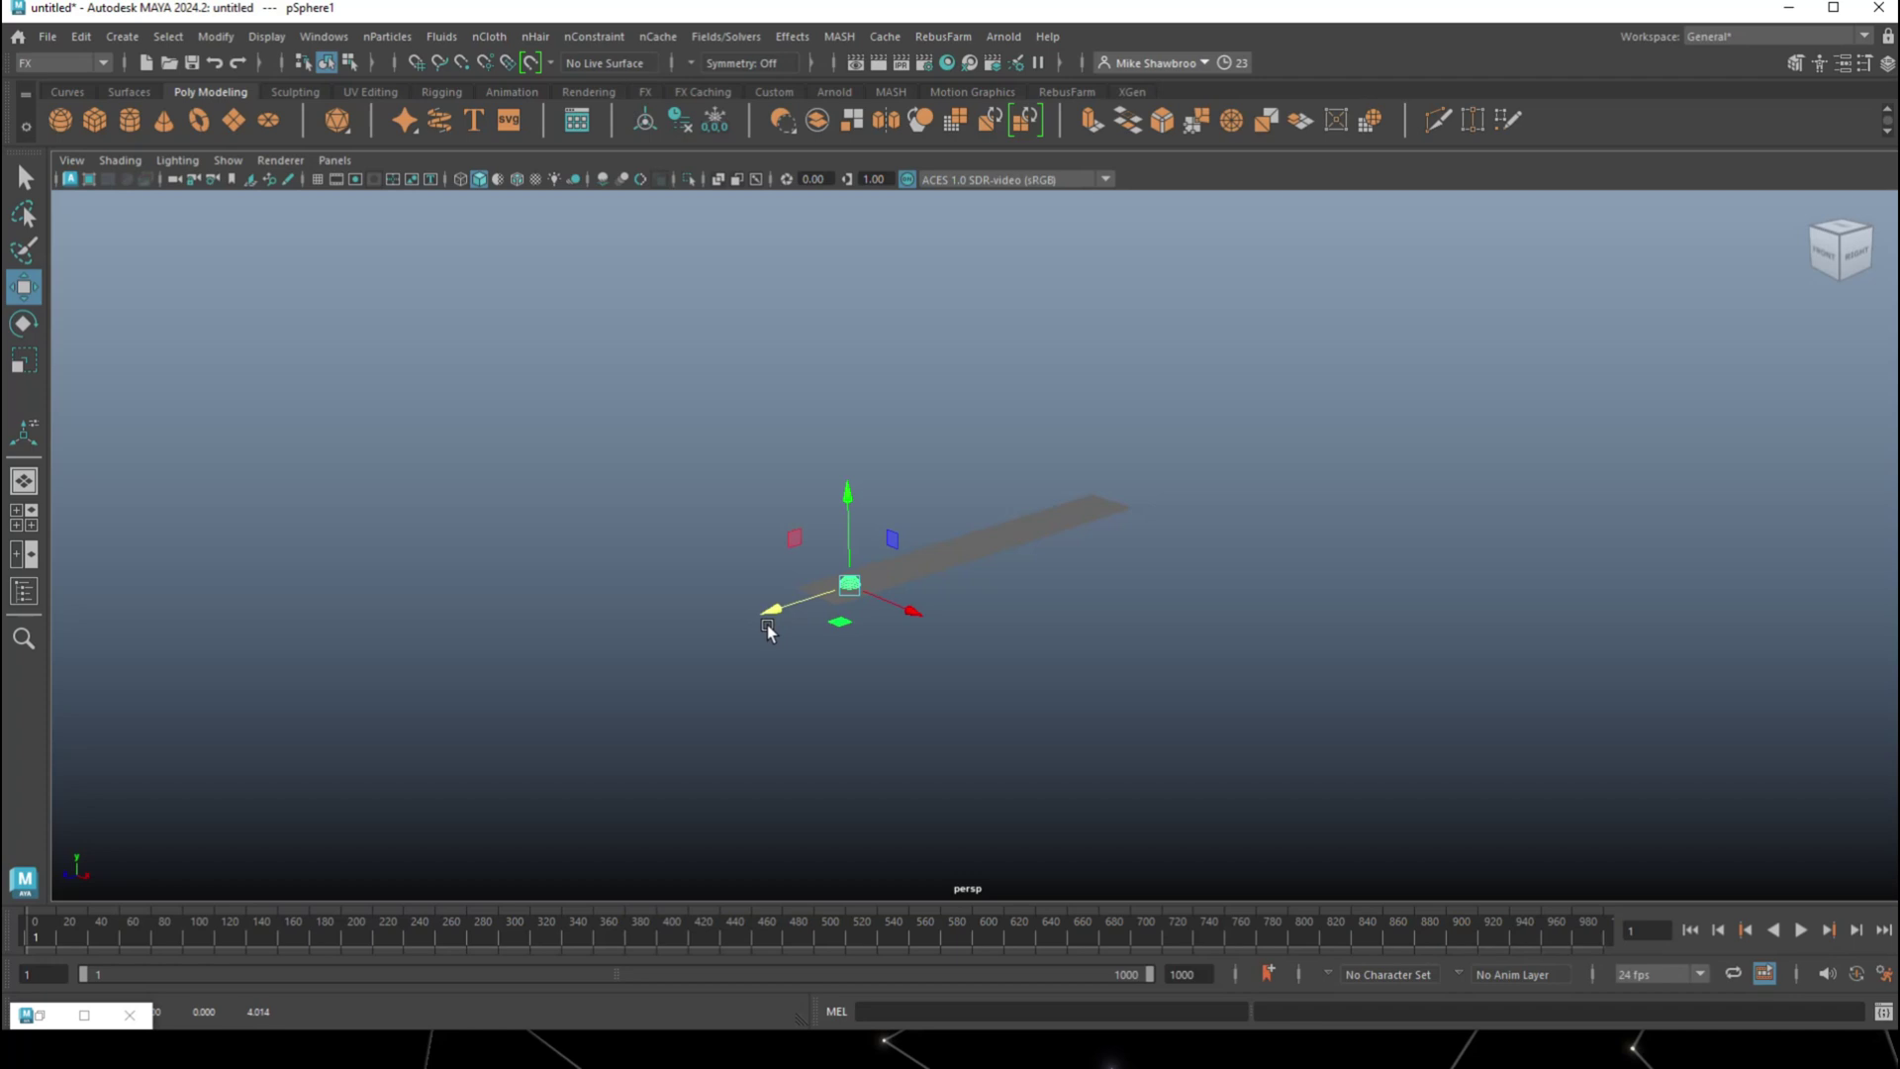
In the front view, lower the ball onto the lane, then return to the perspective view
click(25, 517)
key(space)
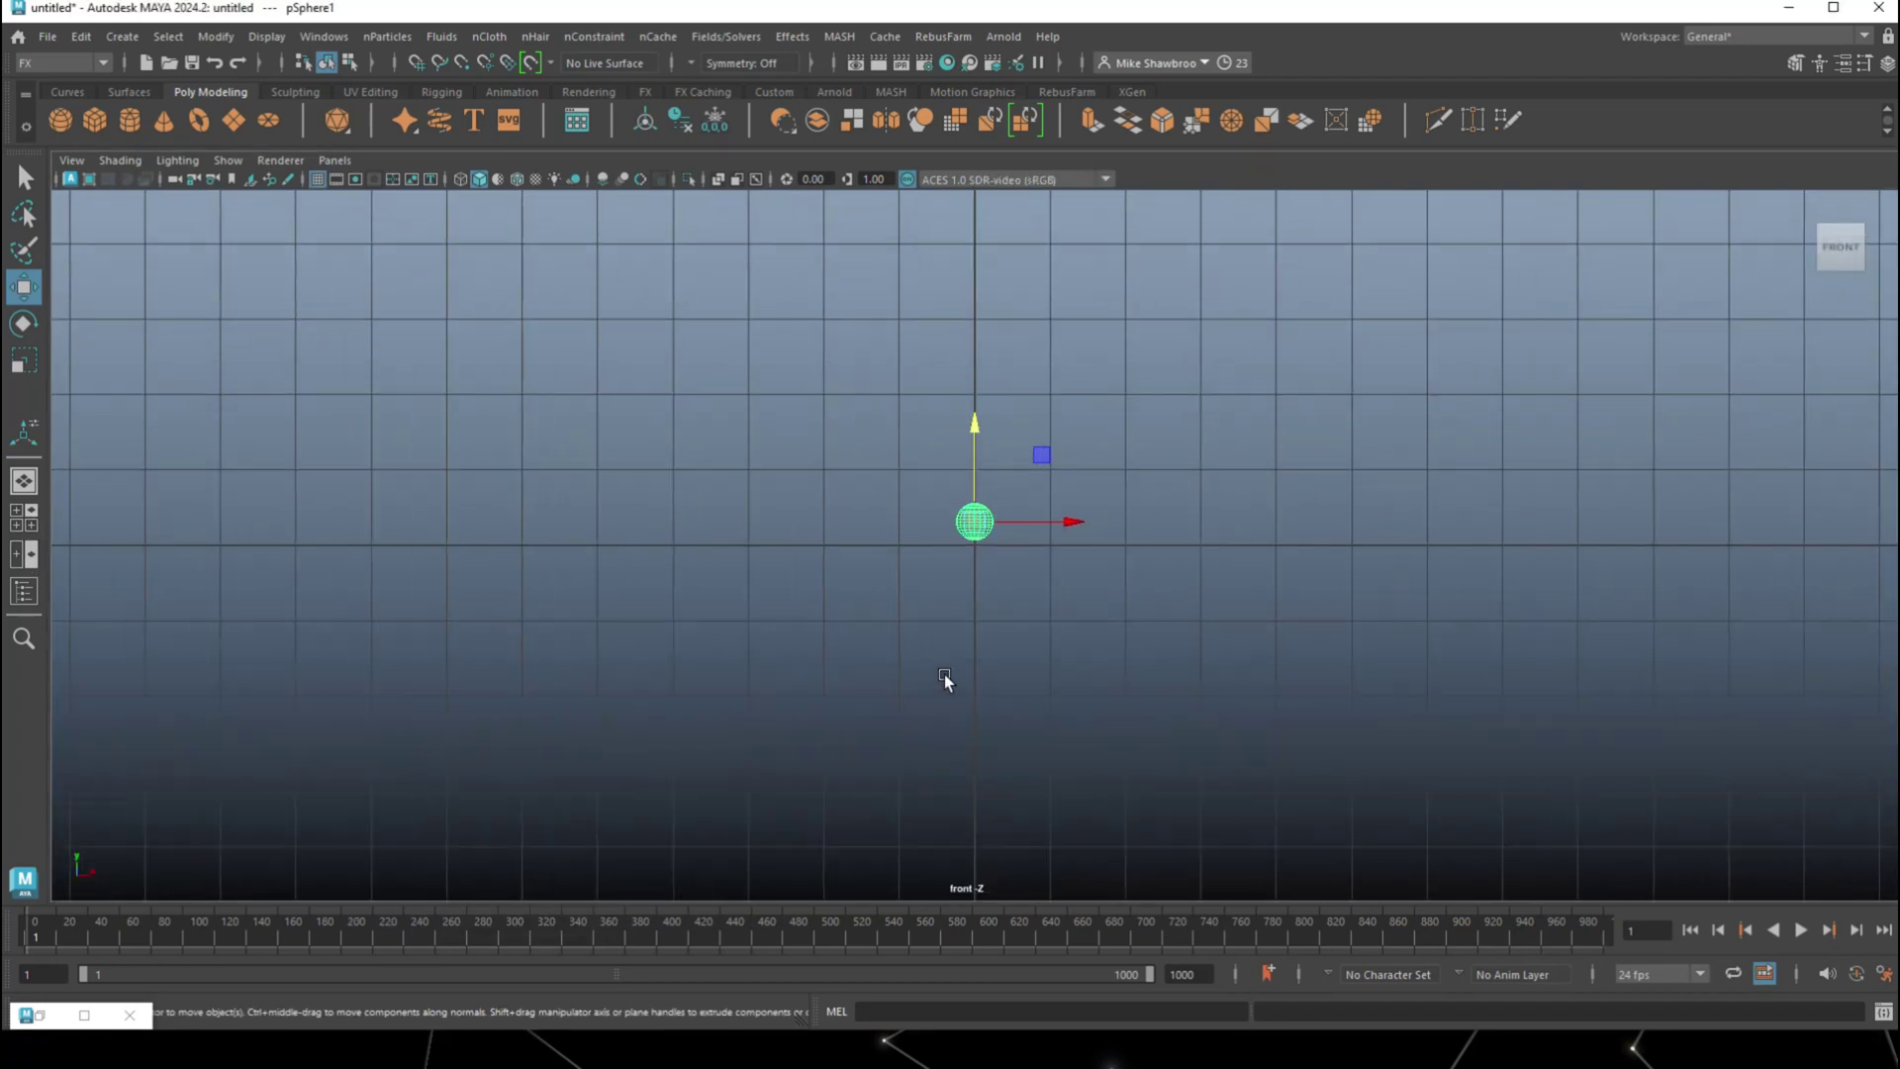
drag(970, 423, 974, 427)
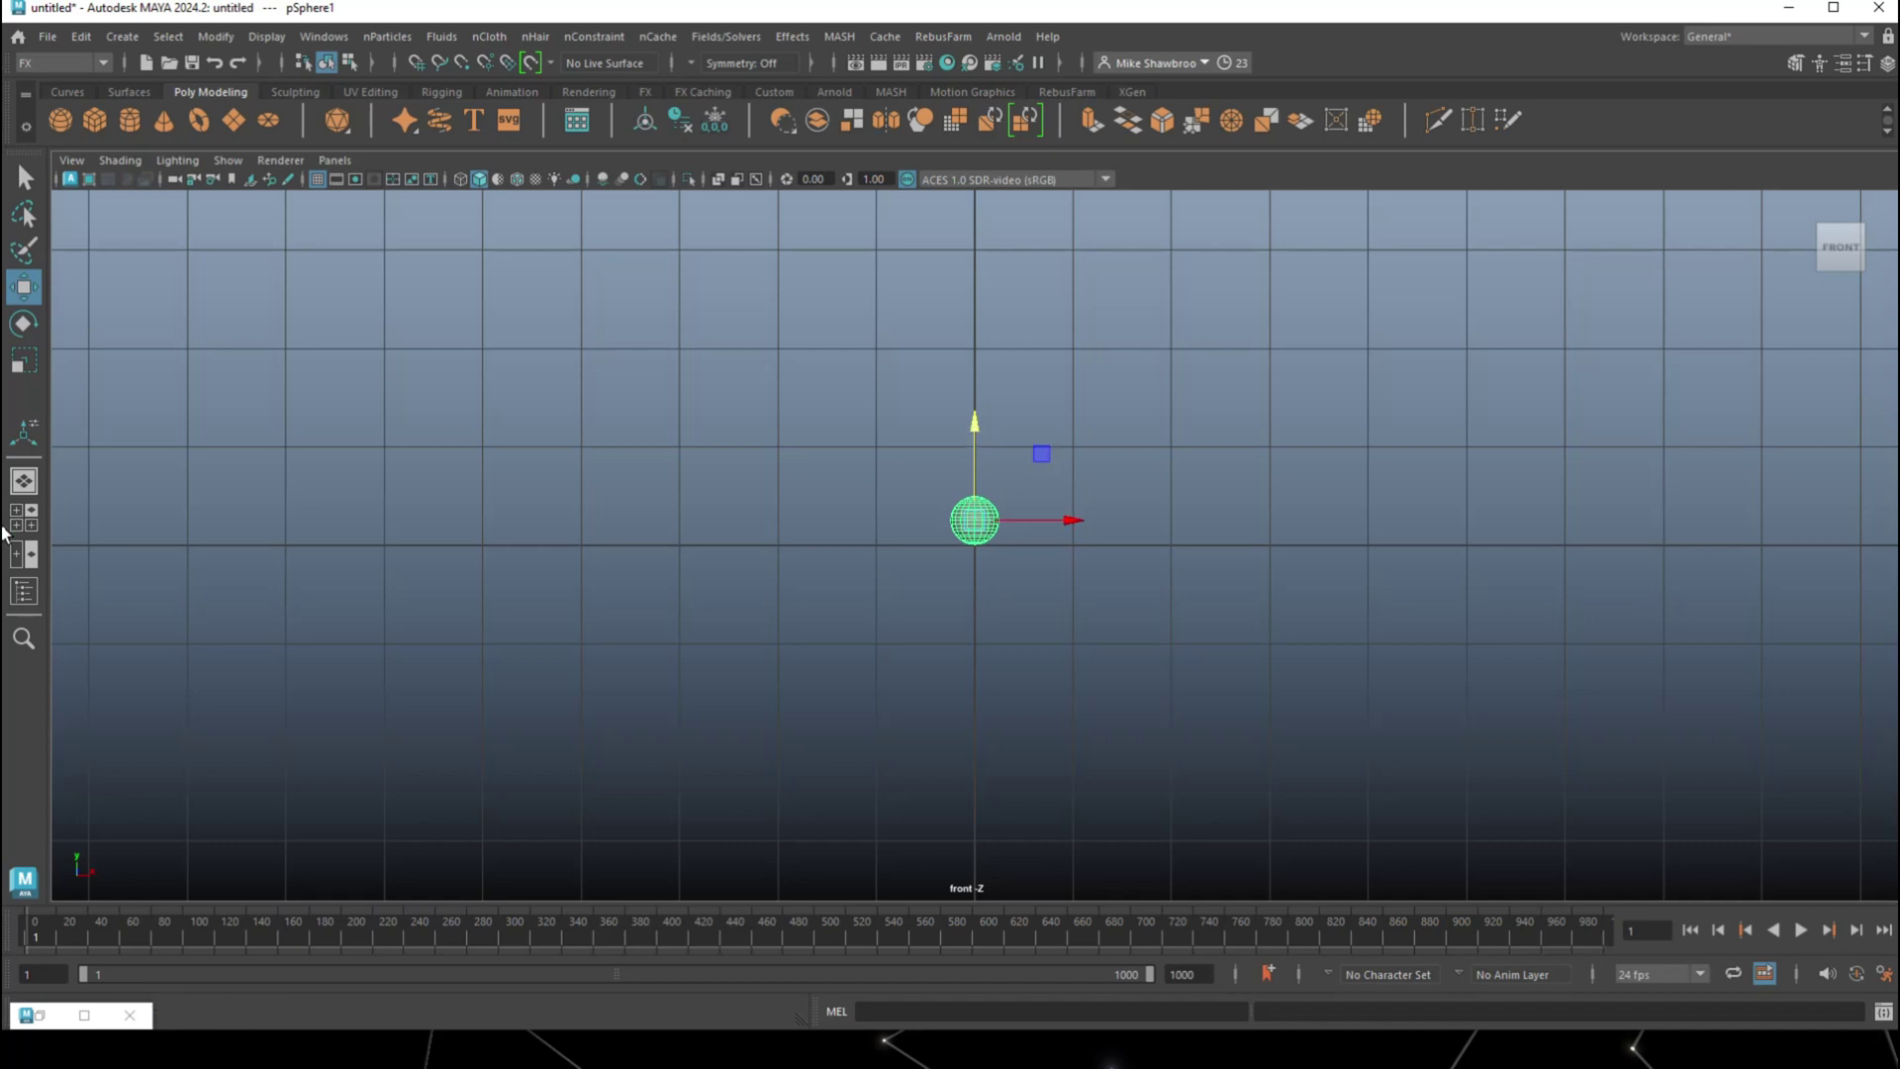
click(25, 525)
key(space)
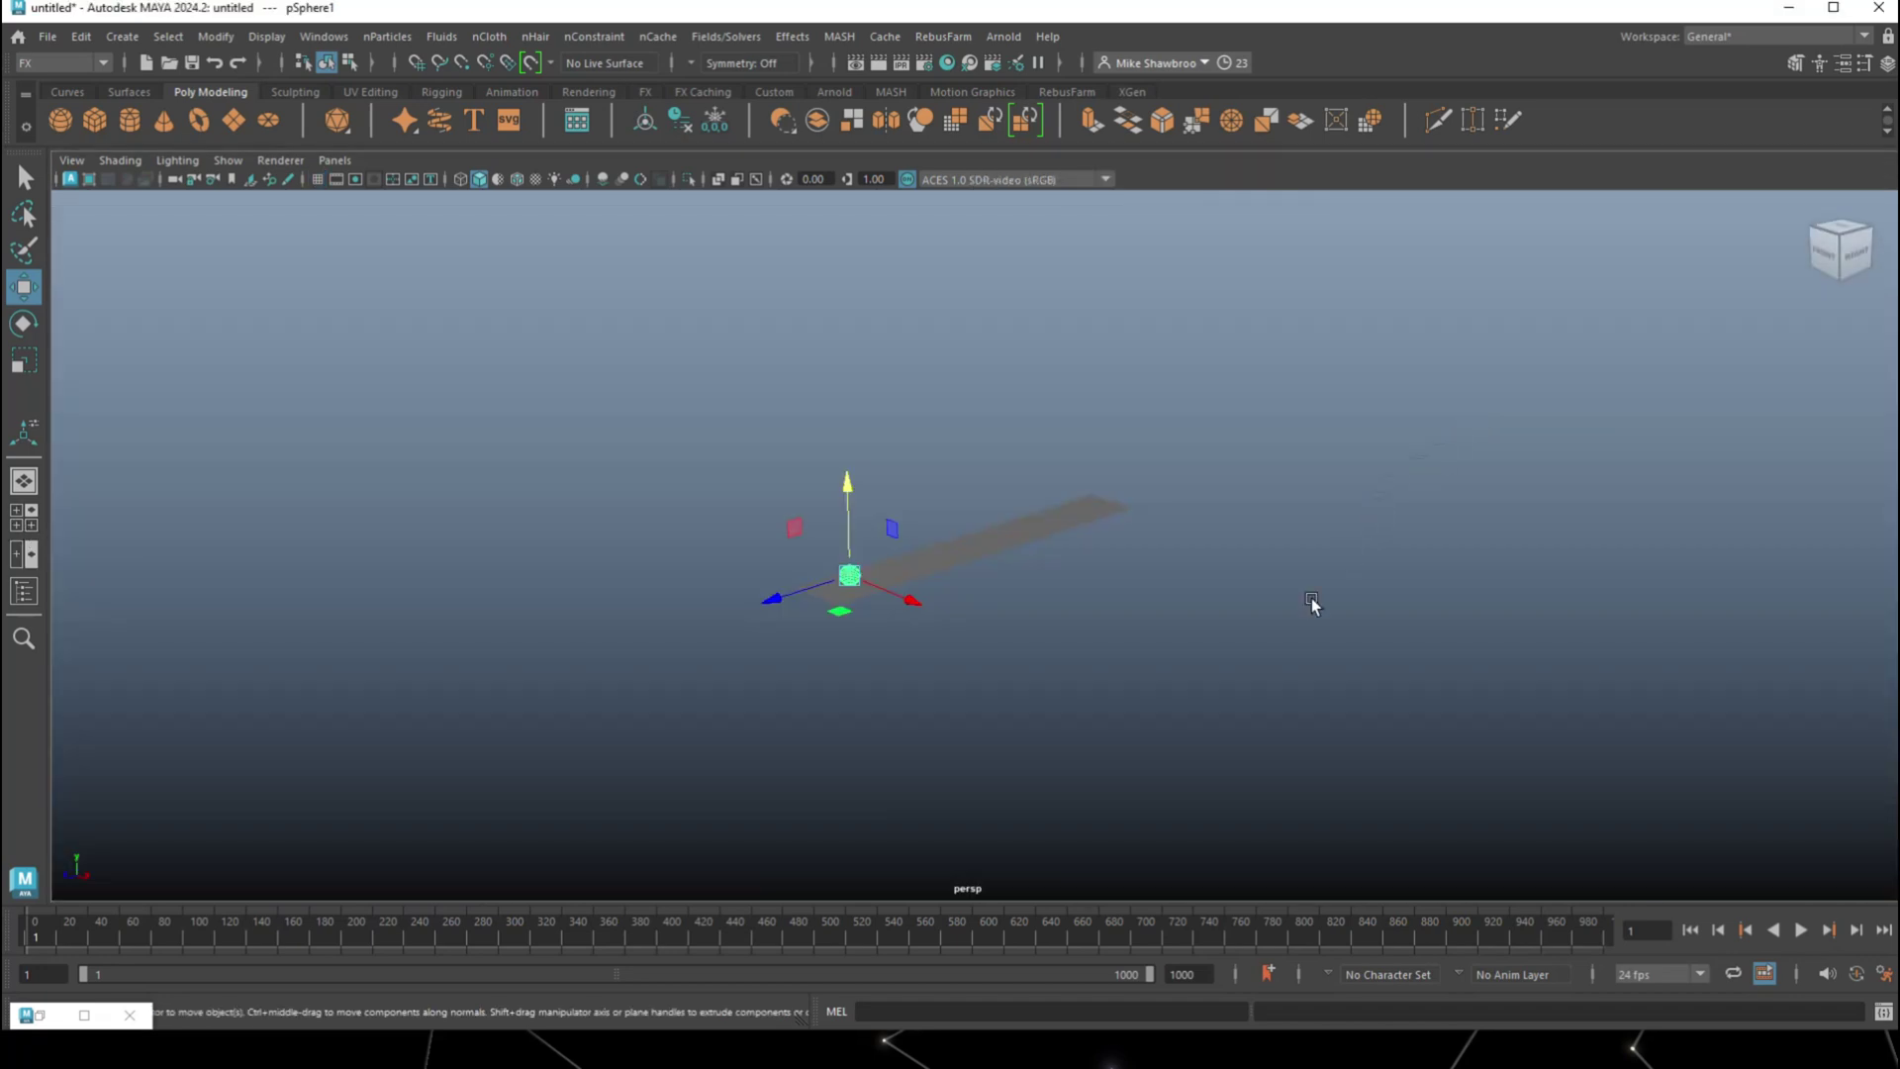
alt+middle_drag(1291, 661, 971, 669)
alt+drag(918, 683, 924, 683)
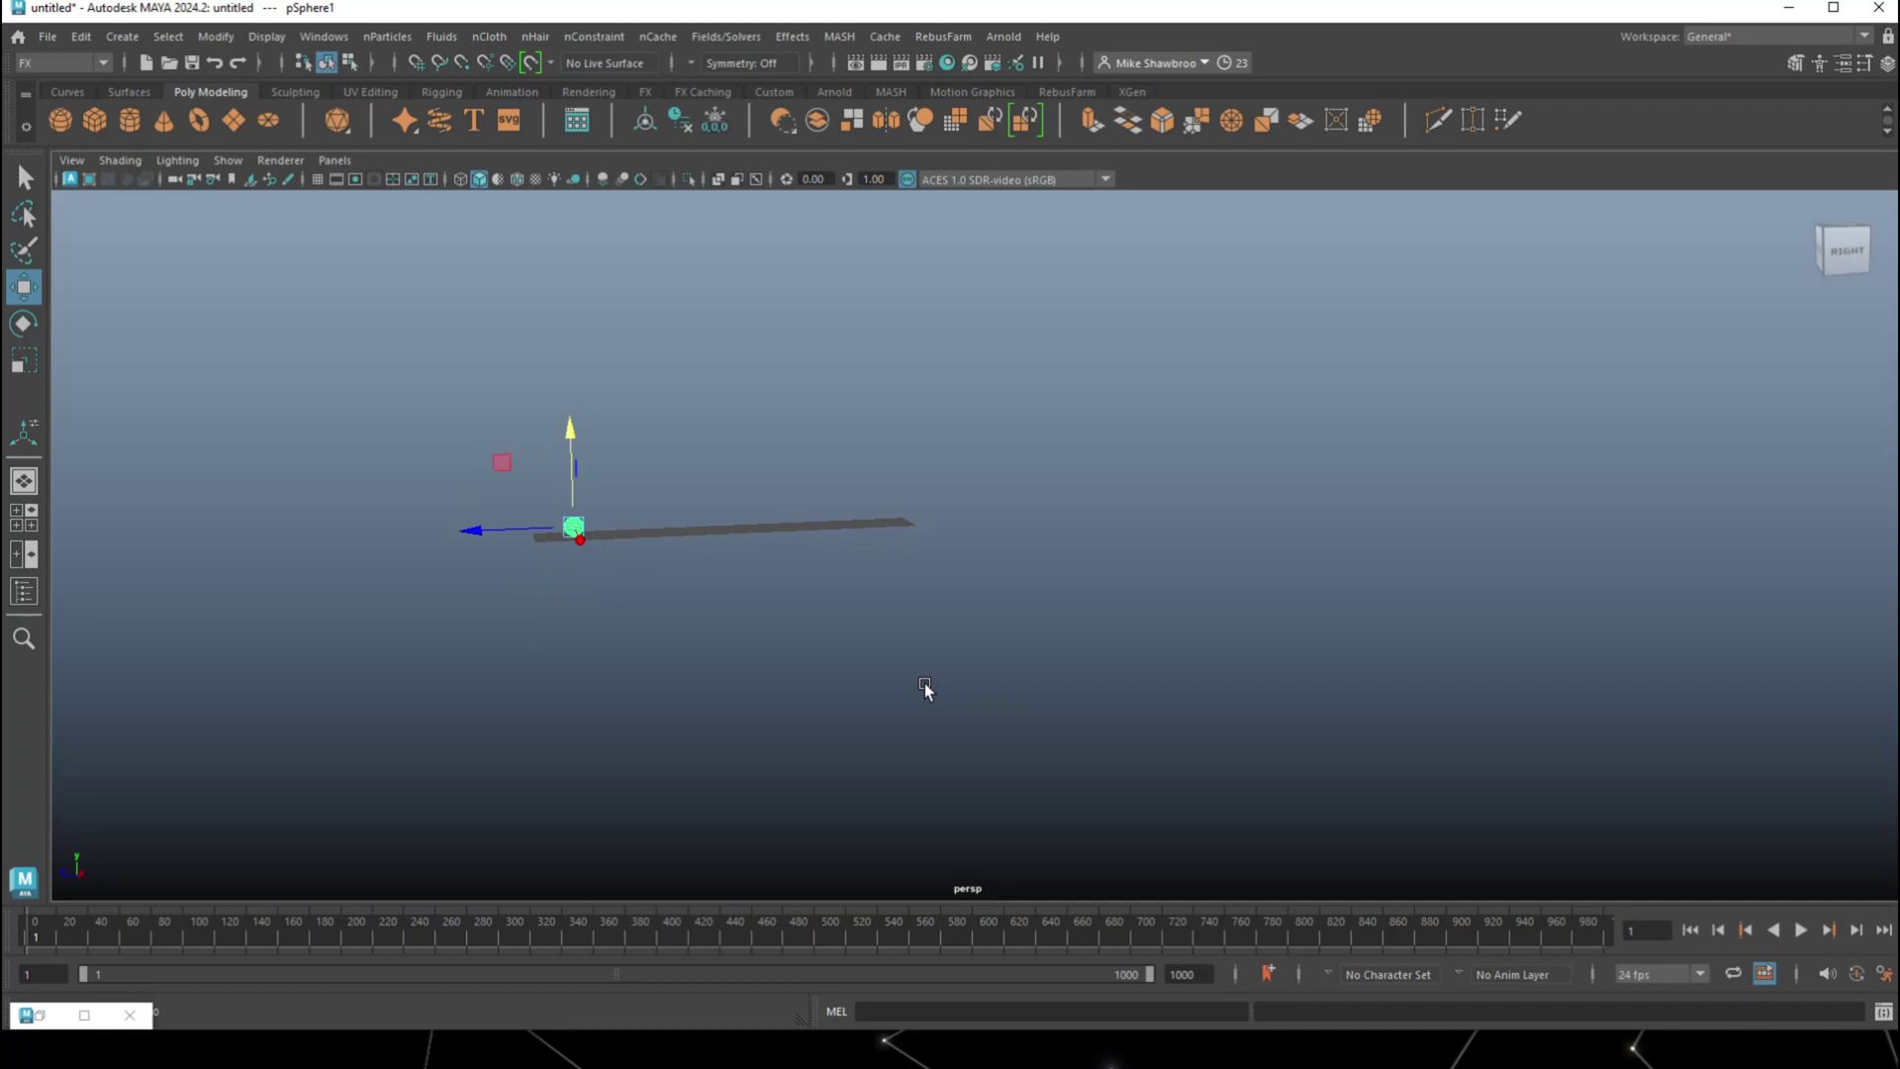
Create a polygon cylinder with 8 axis subdivisions and 7 height subdivisions
click(127, 121)
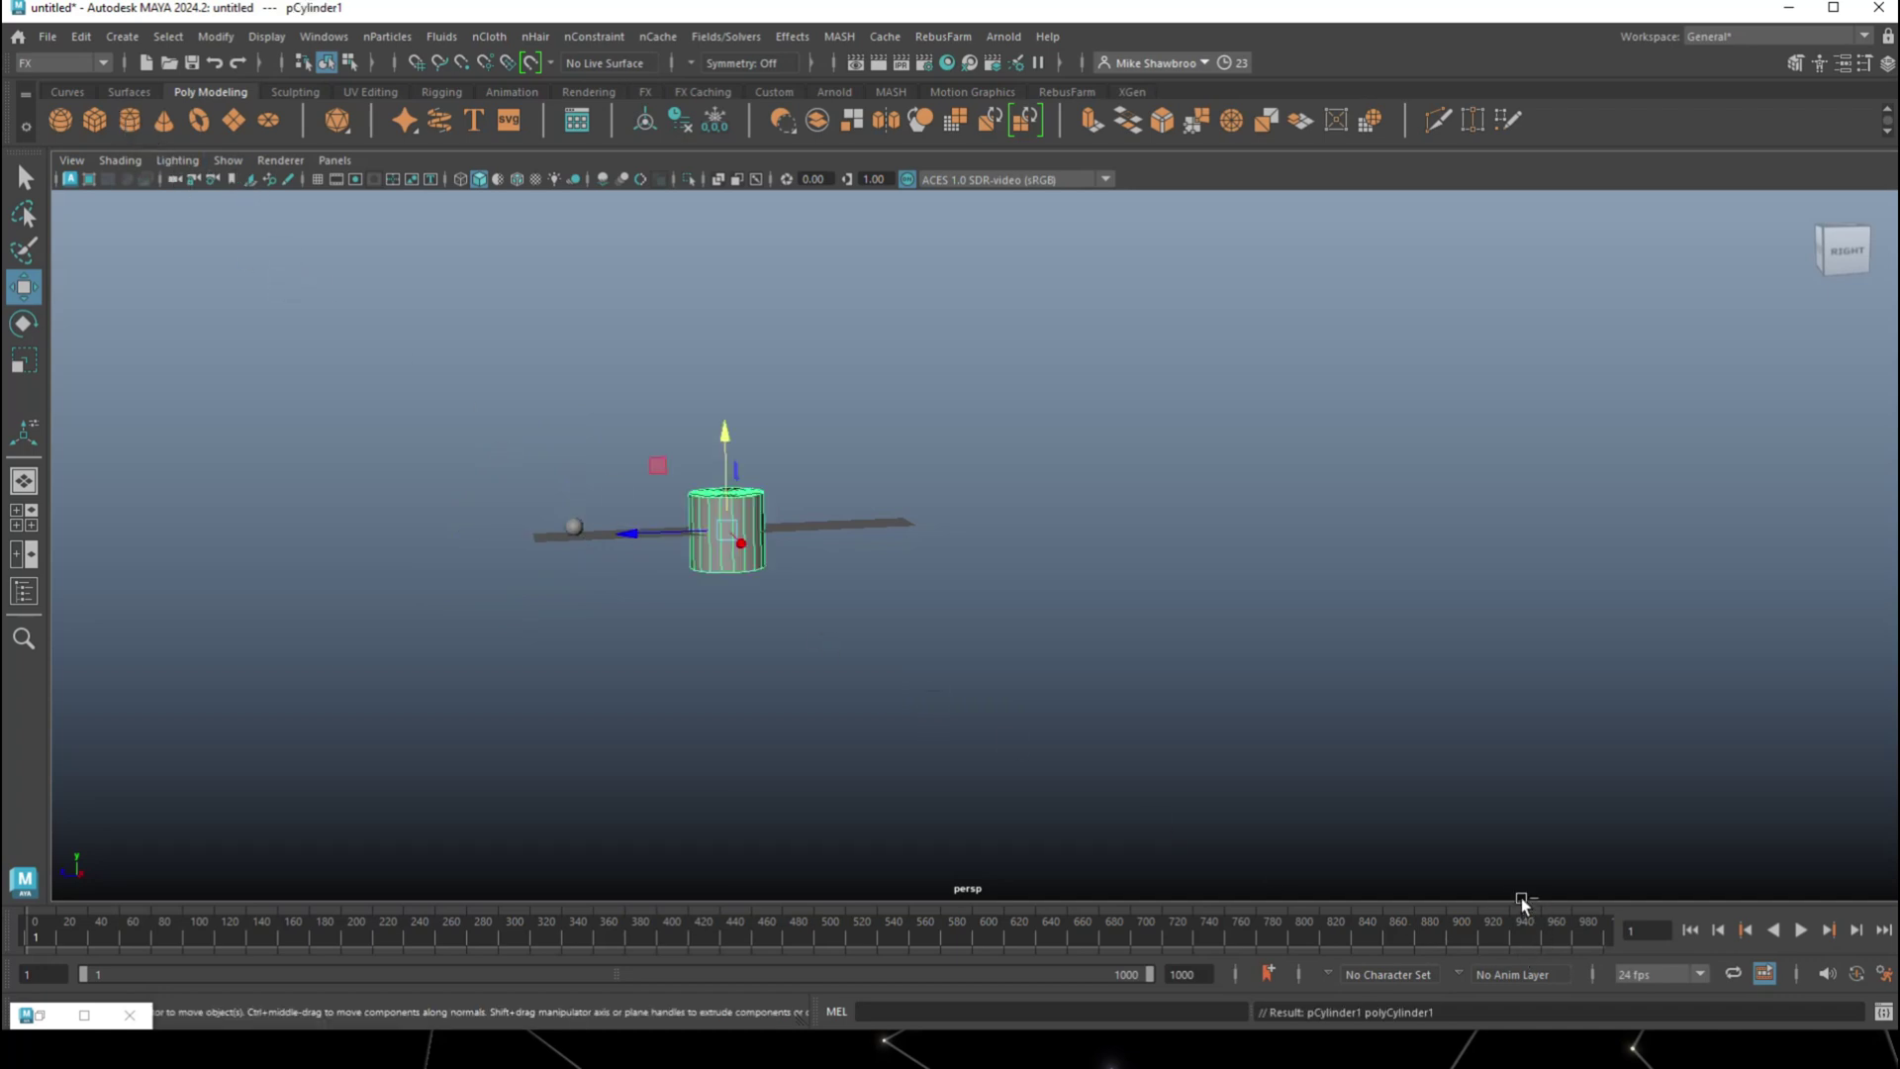
key(ctrl+a)
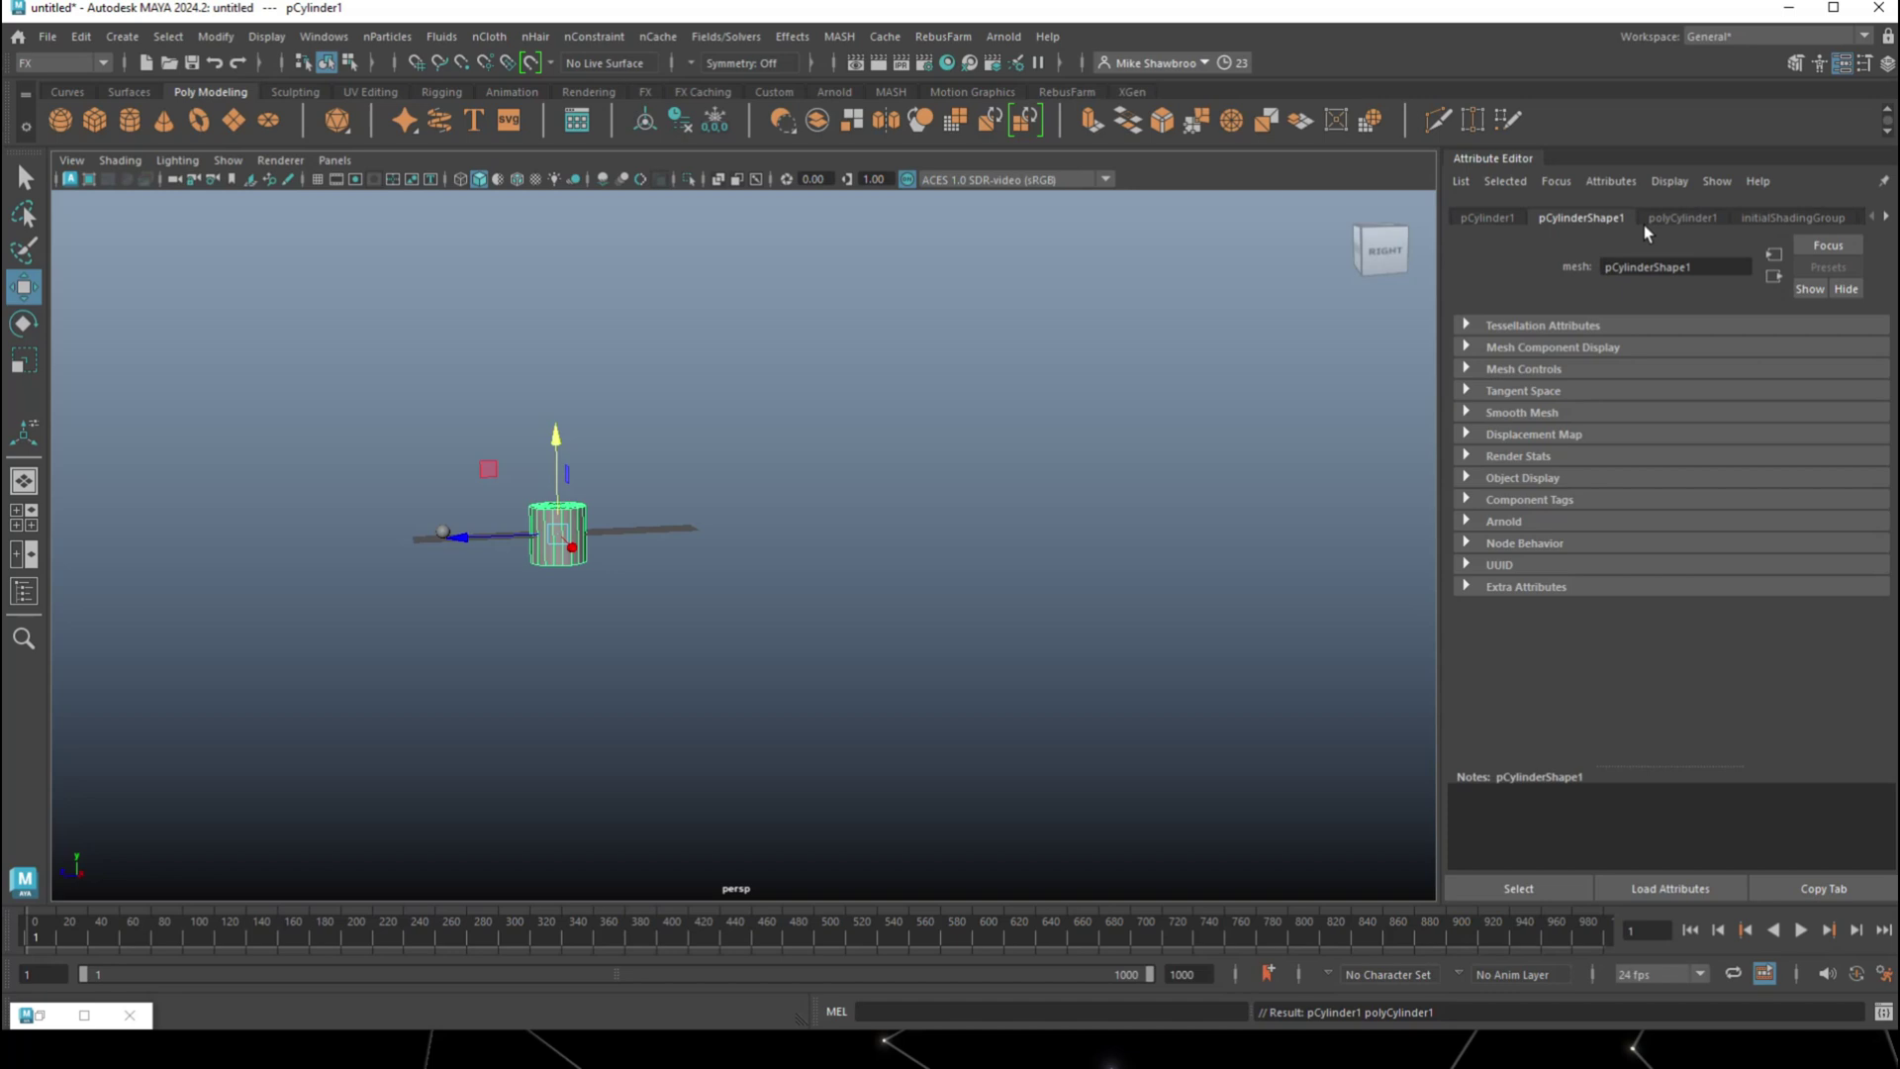
click(1672, 217)
double_click(1637, 417)
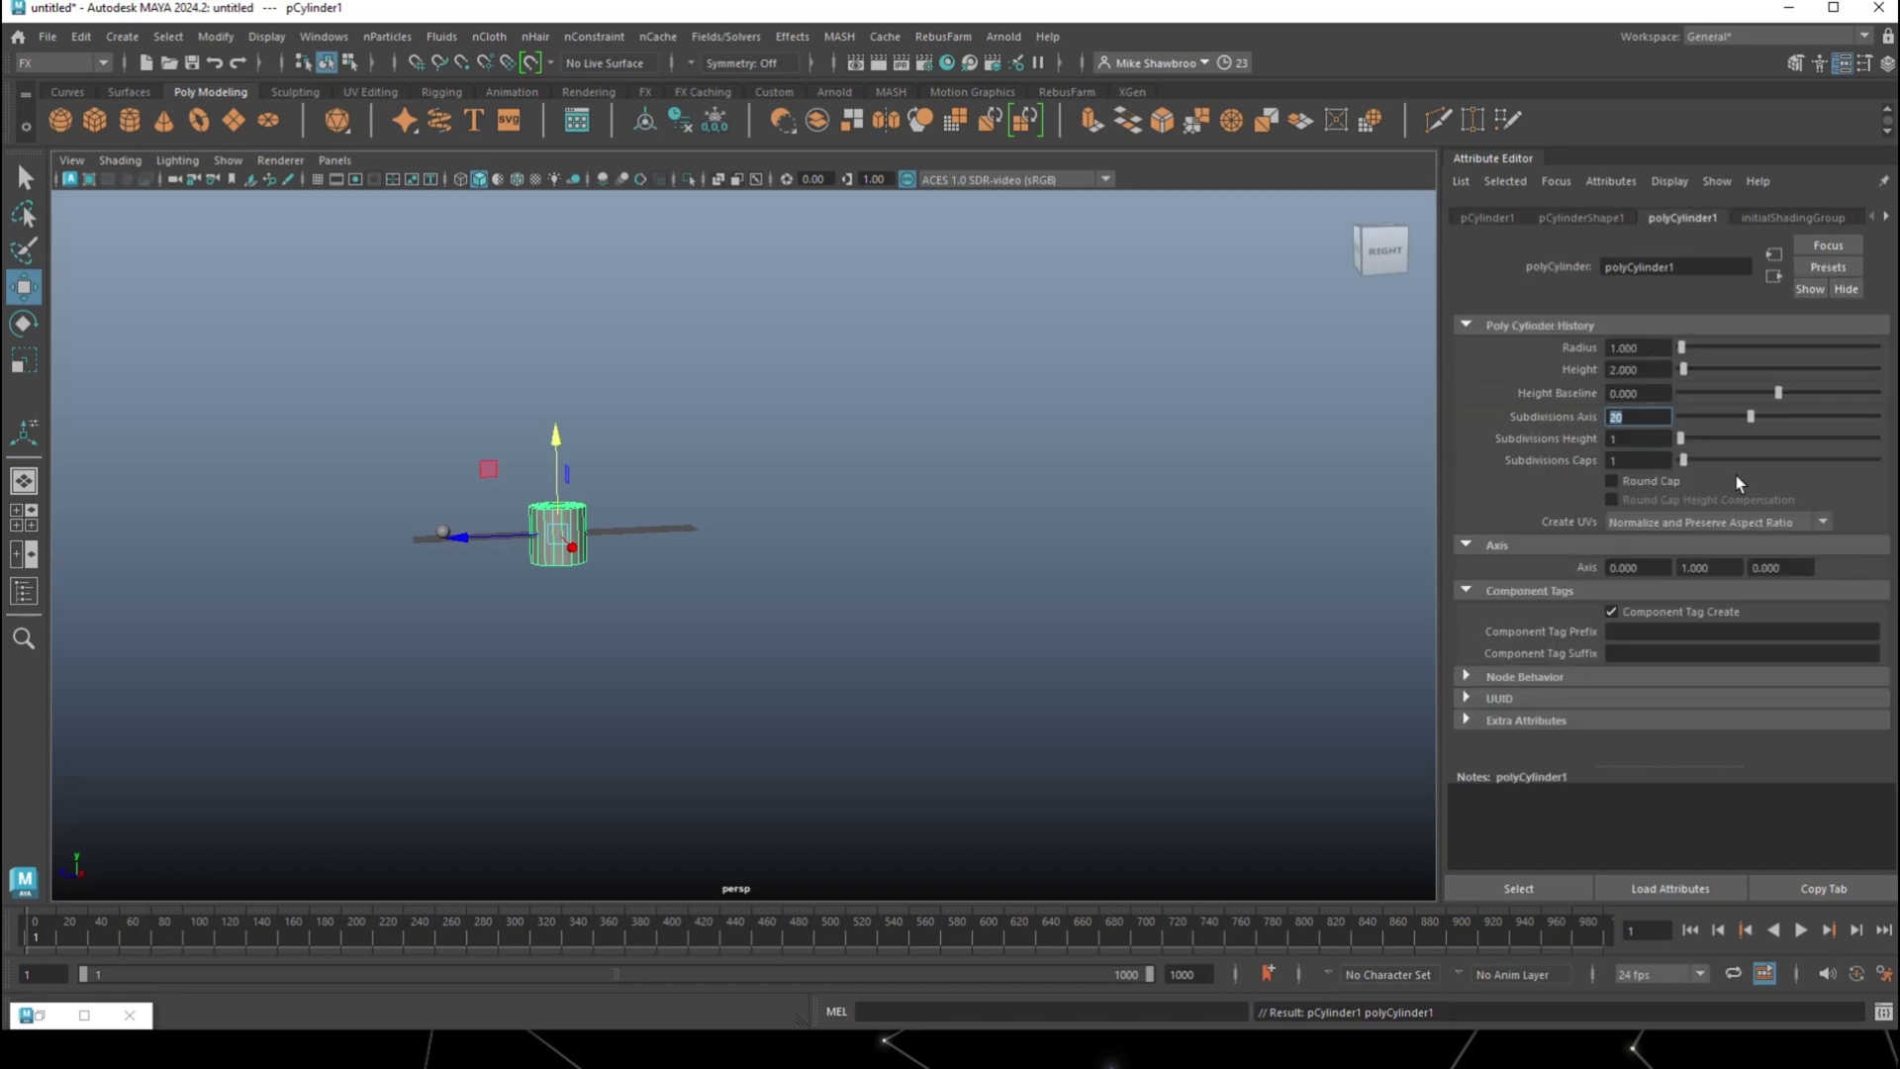
key(Tab)
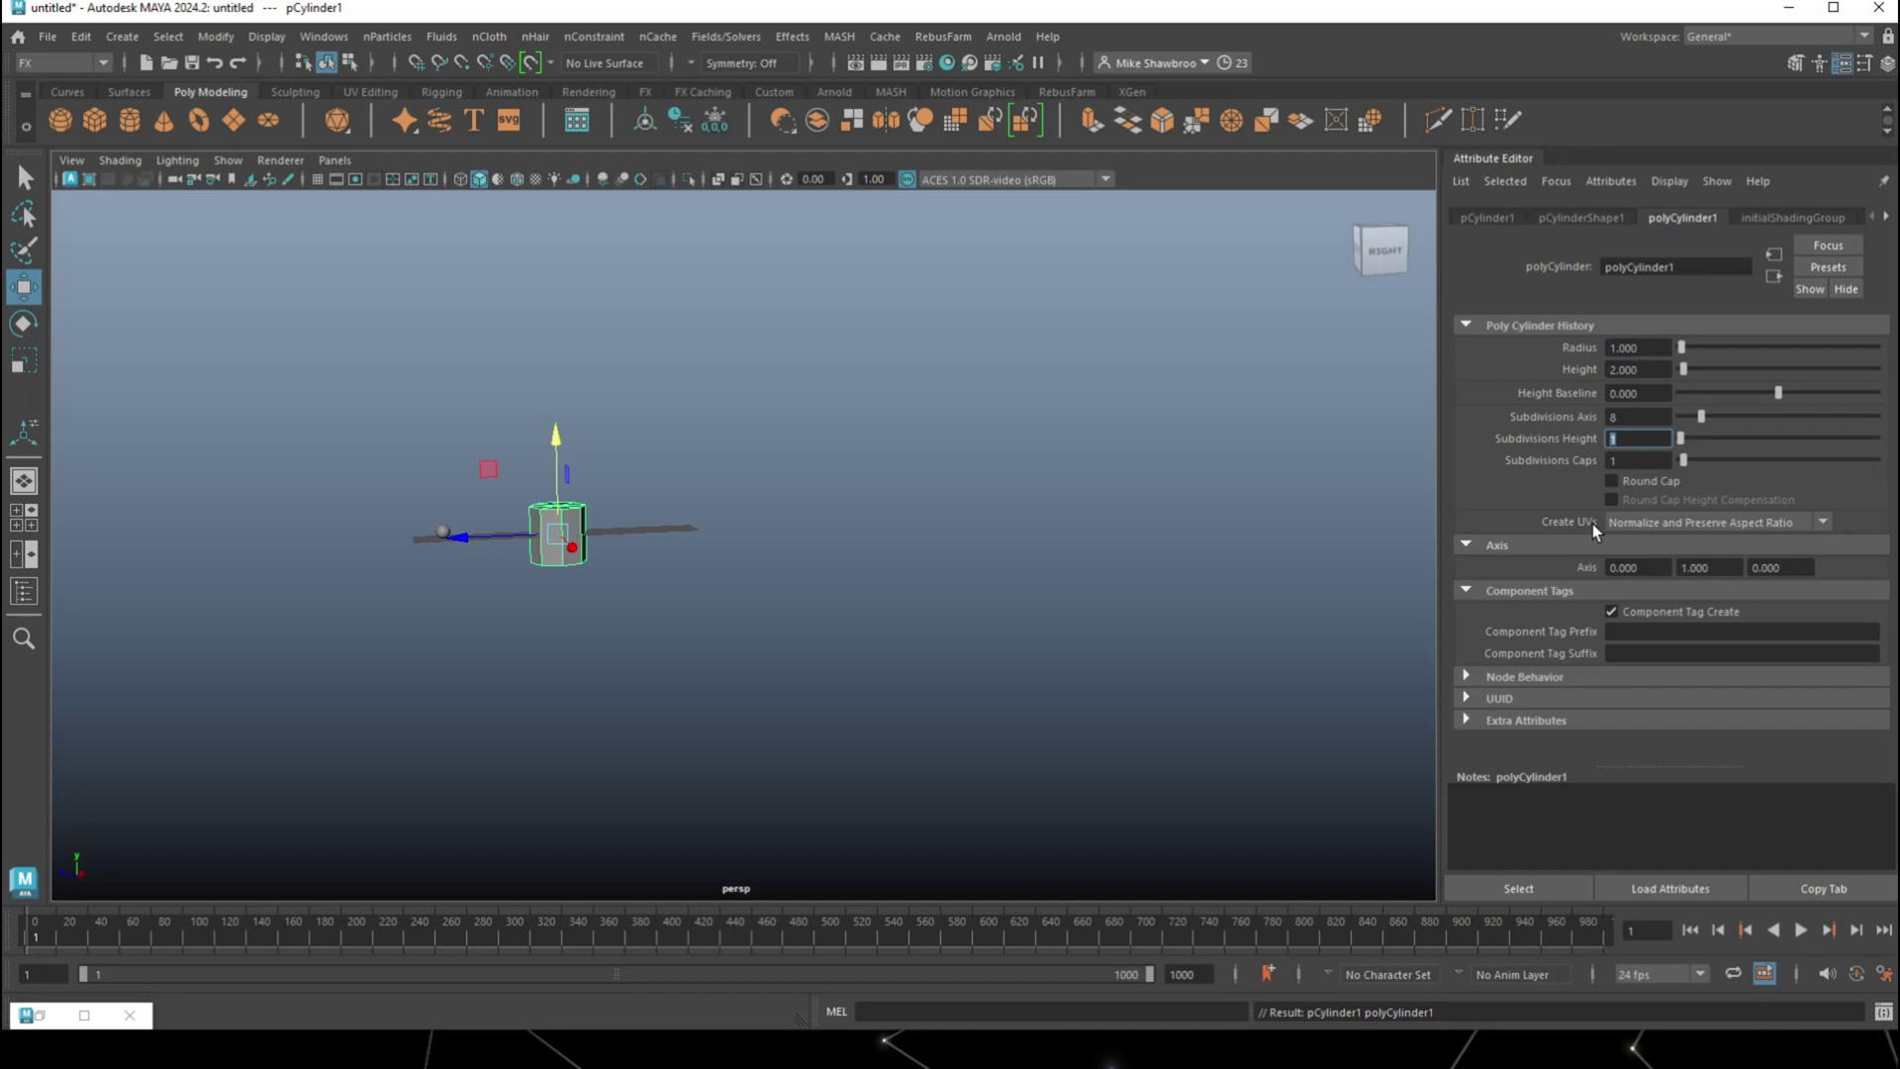
text(7)
click(568, 594)
Scale the cylinder up on Y into a tall column
click(558, 582)
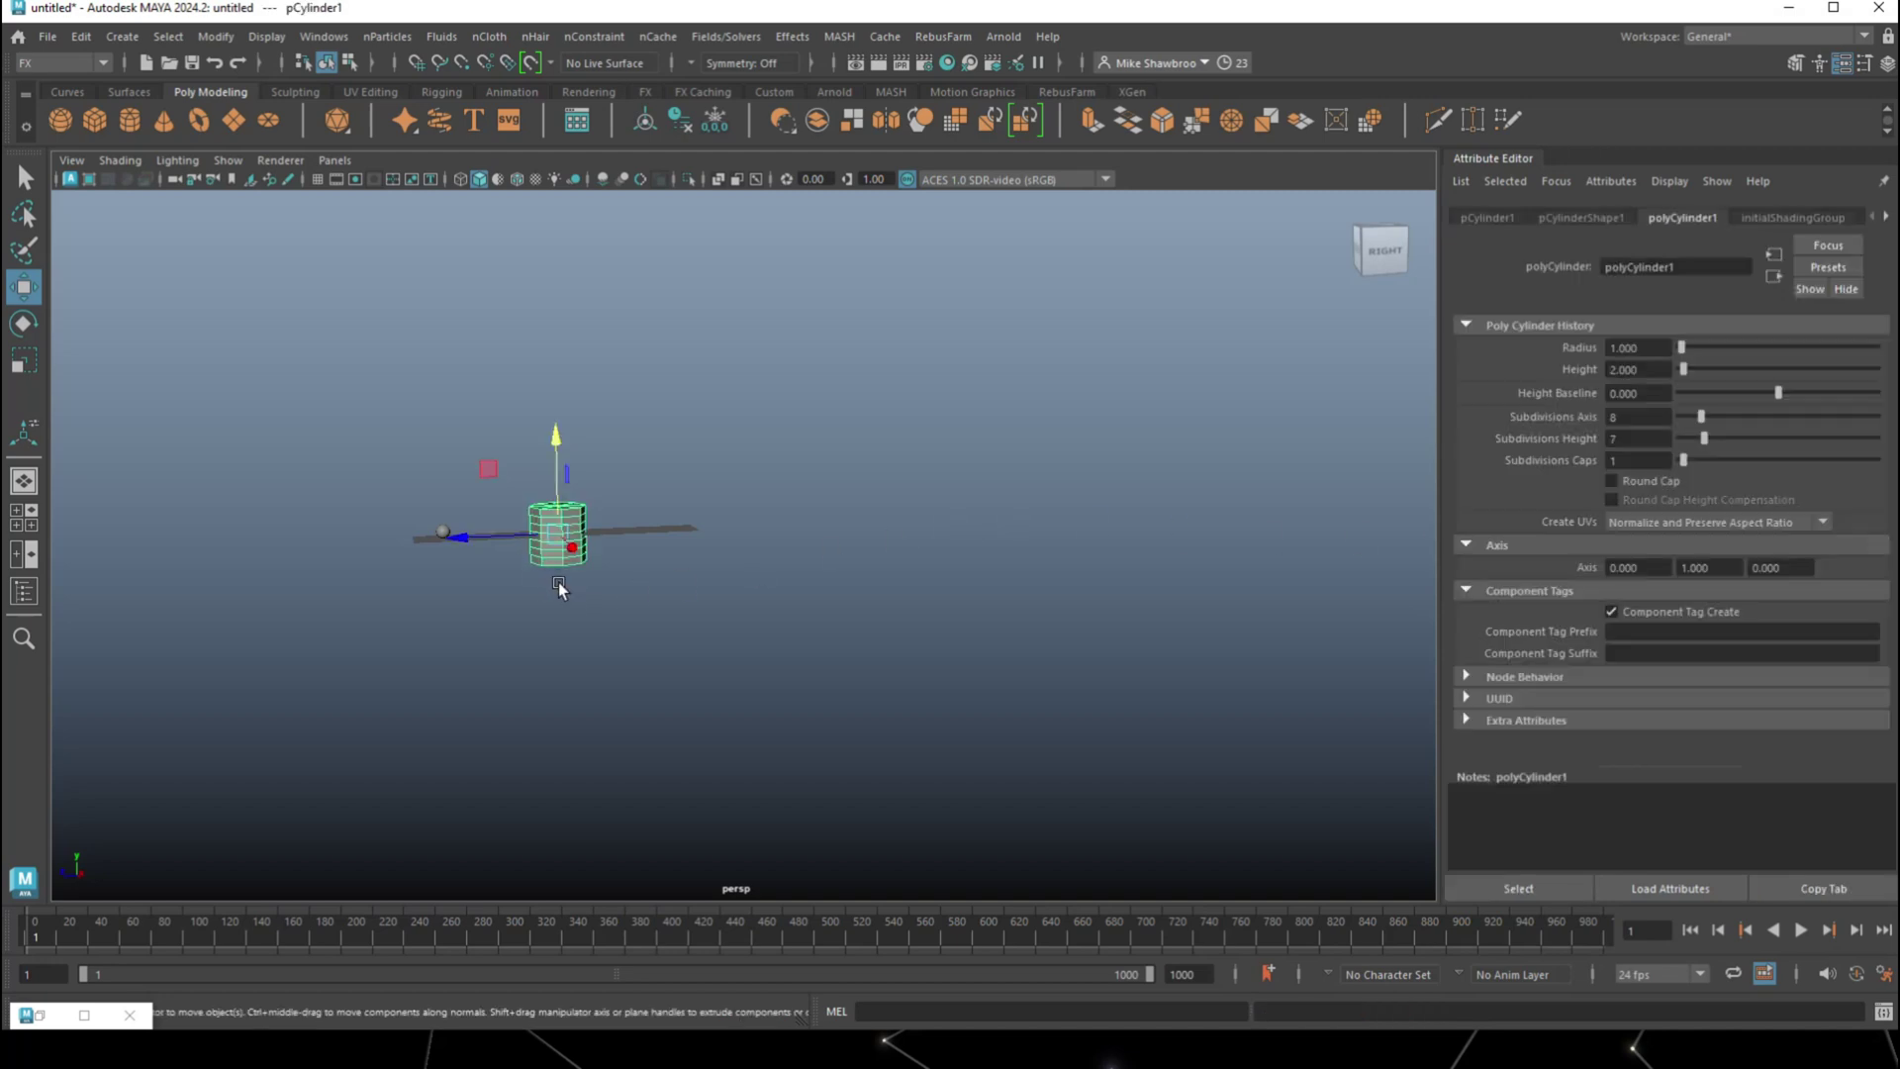
scroll(667, 606, up, 2)
key(r)
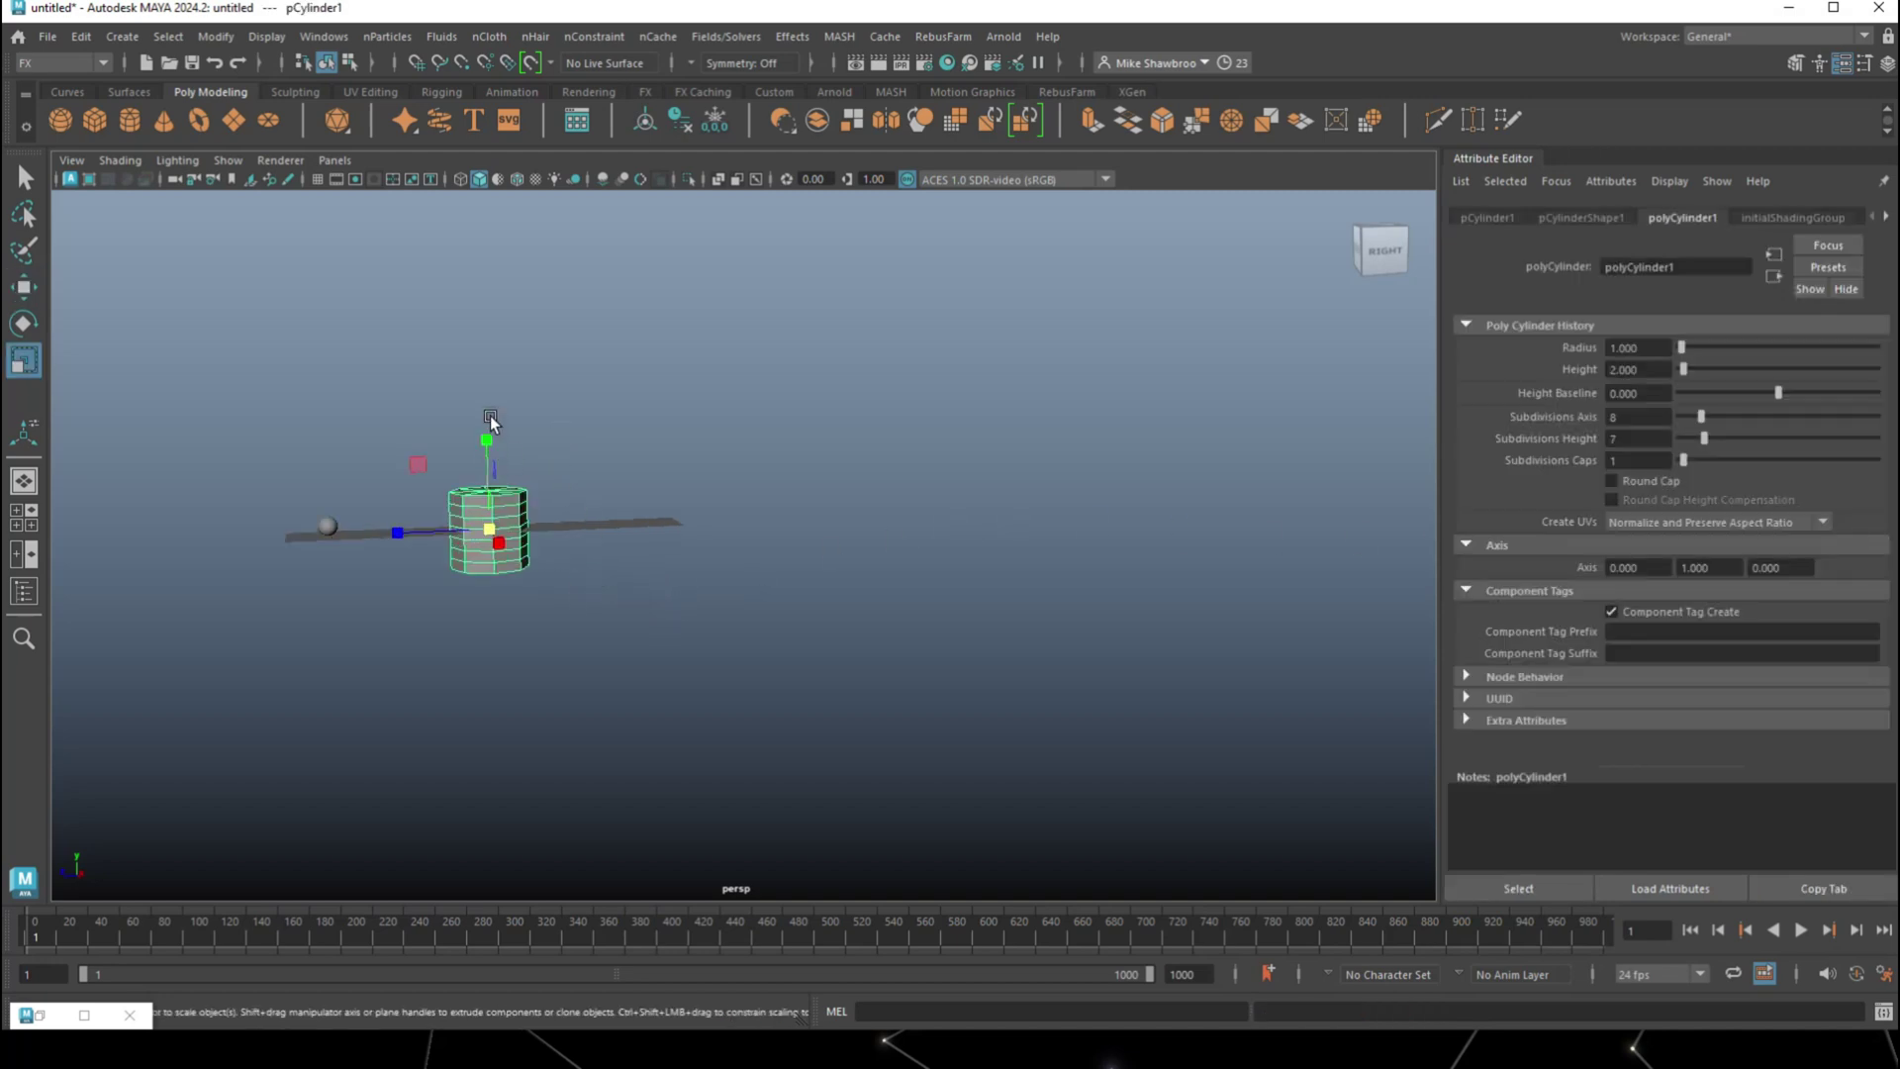
drag(485, 435, 485, 276)
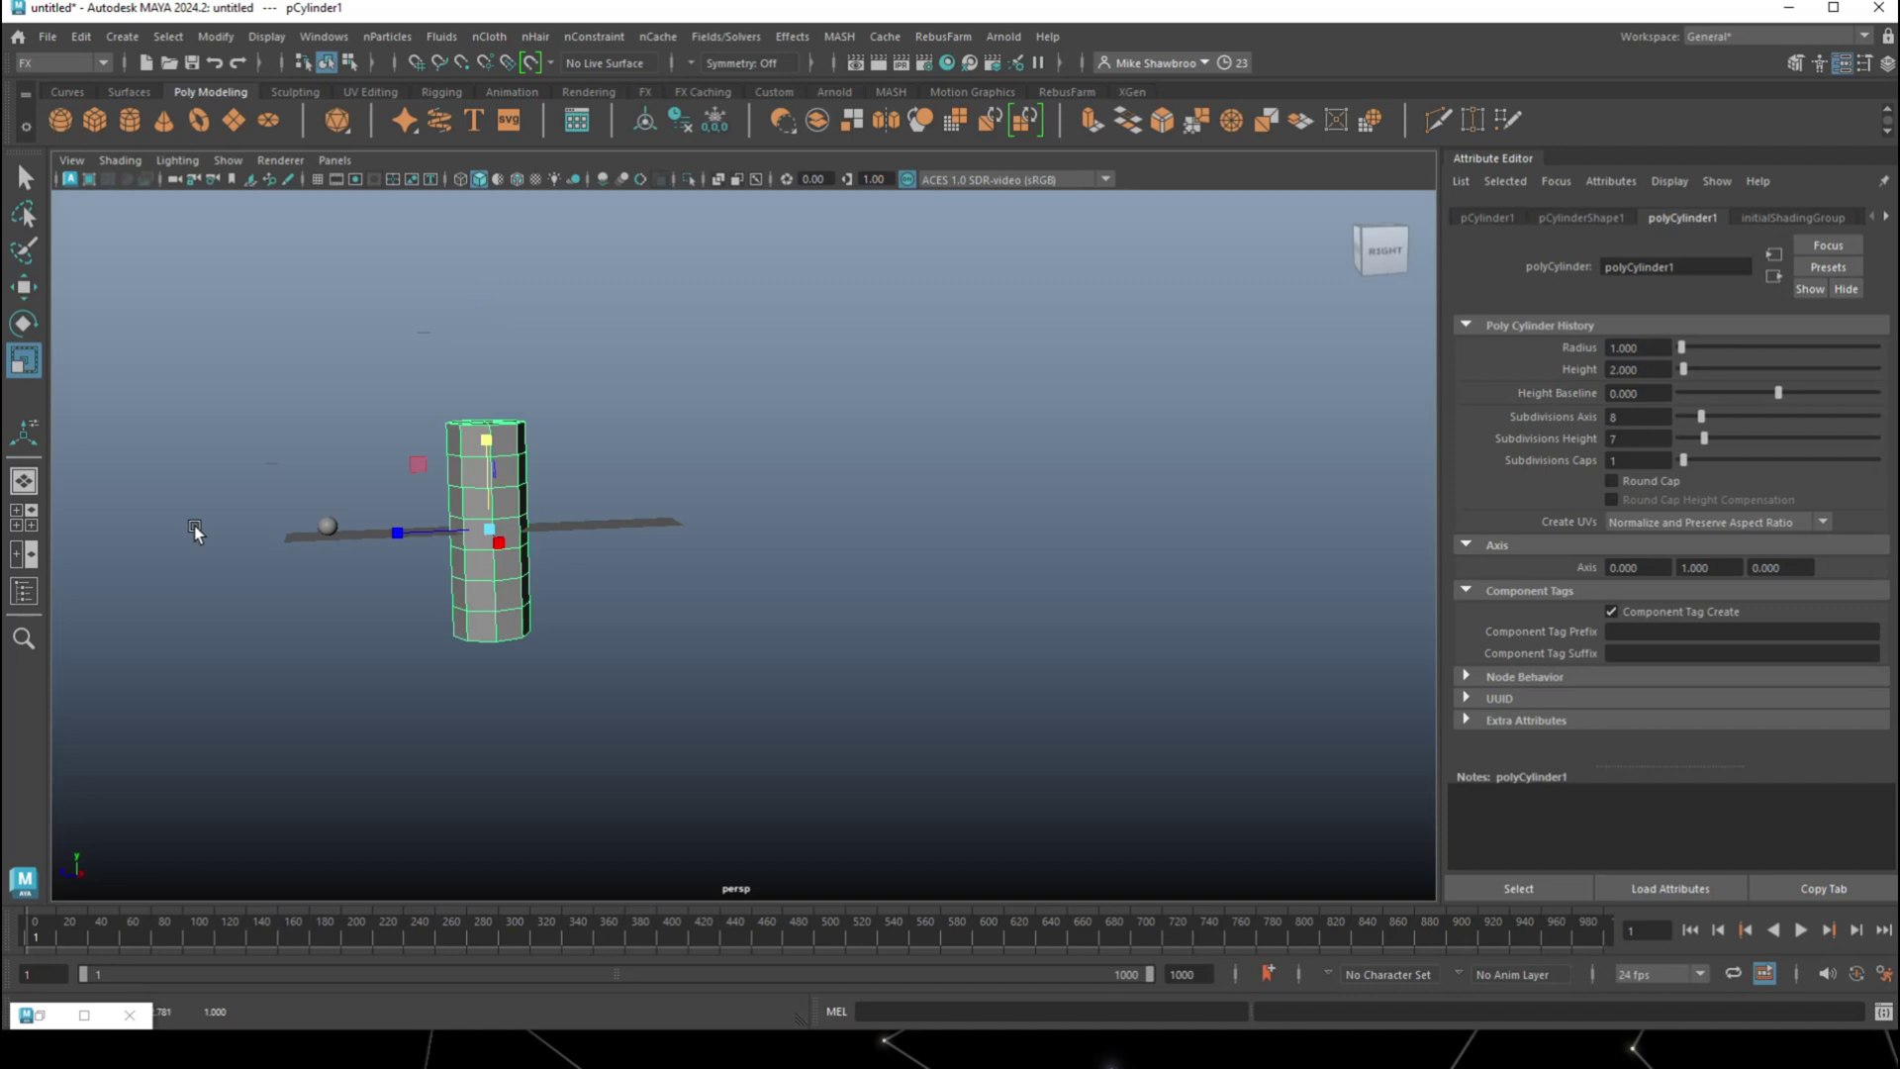
In the front view, narrow the cylinder's top vertex rows and pull in the middle row to form the neck
click(28, 517)
key(space)
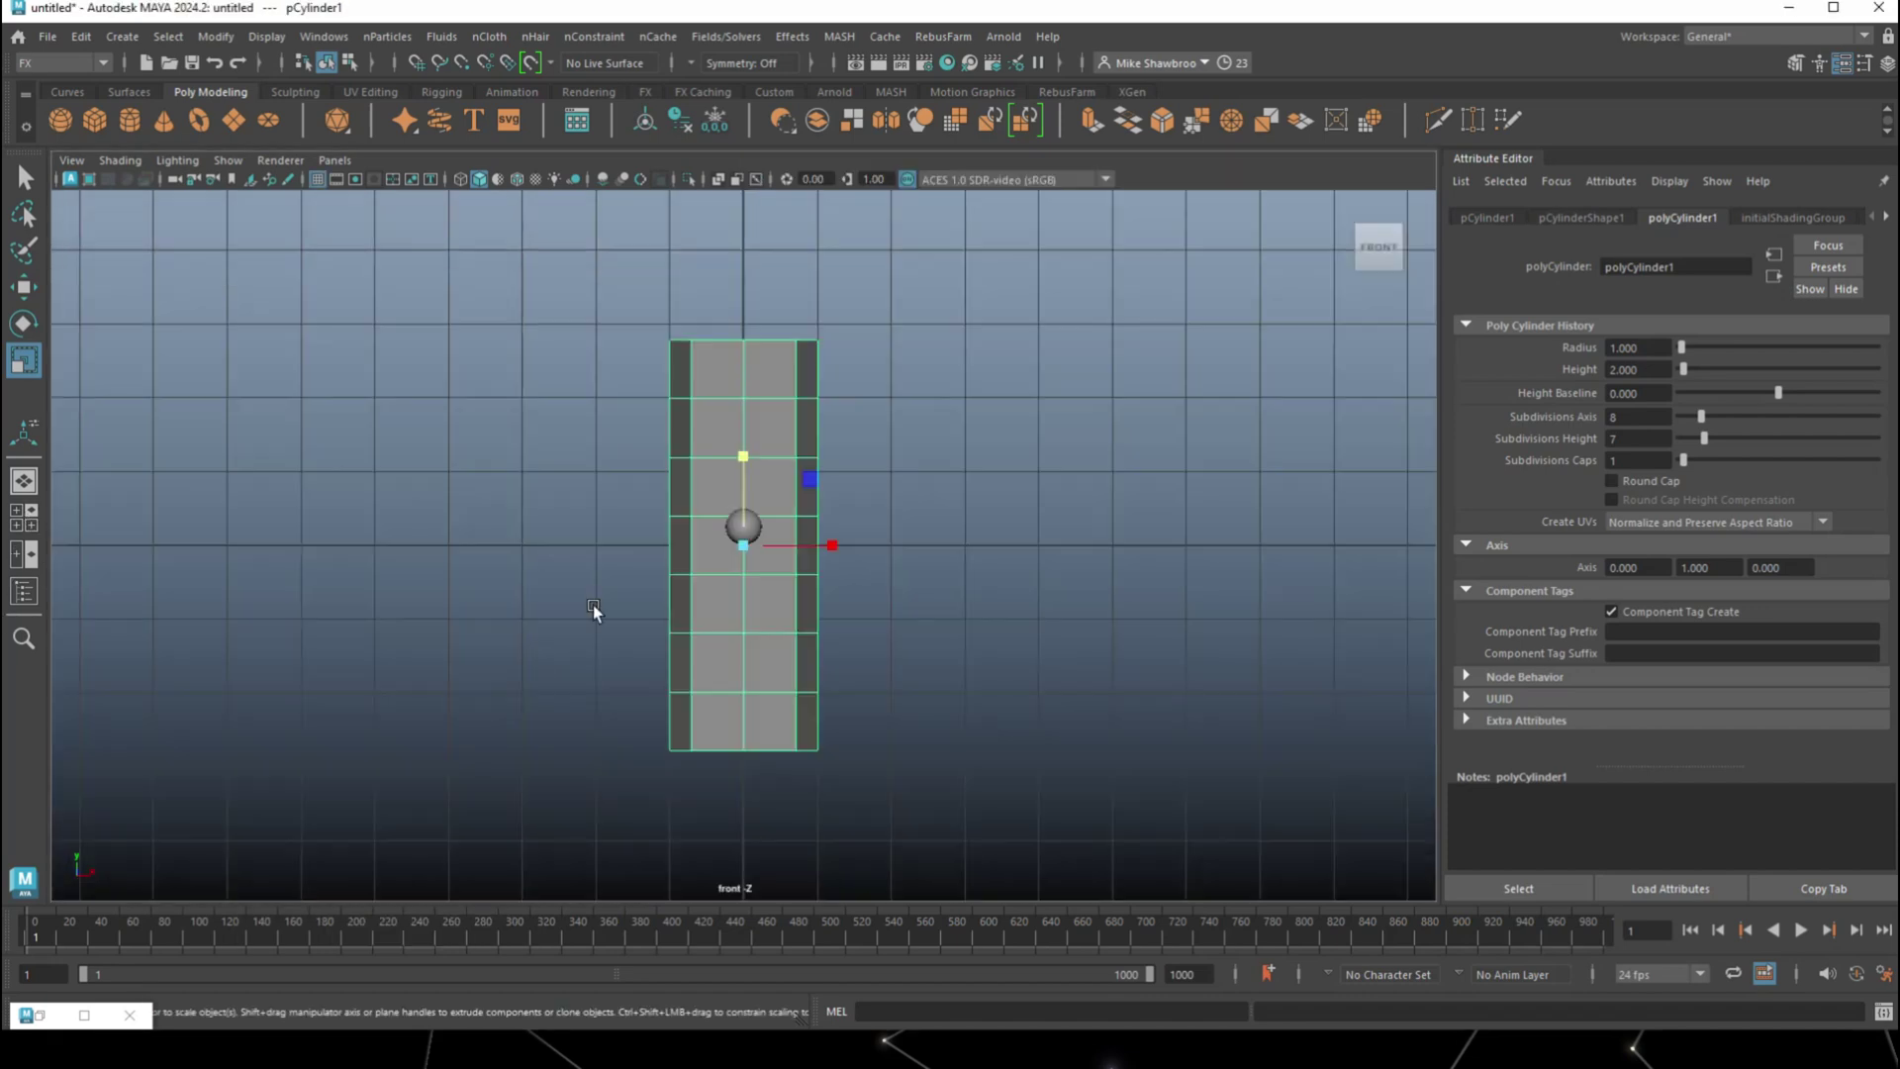
right_drag(1033, 300, 940, 301)
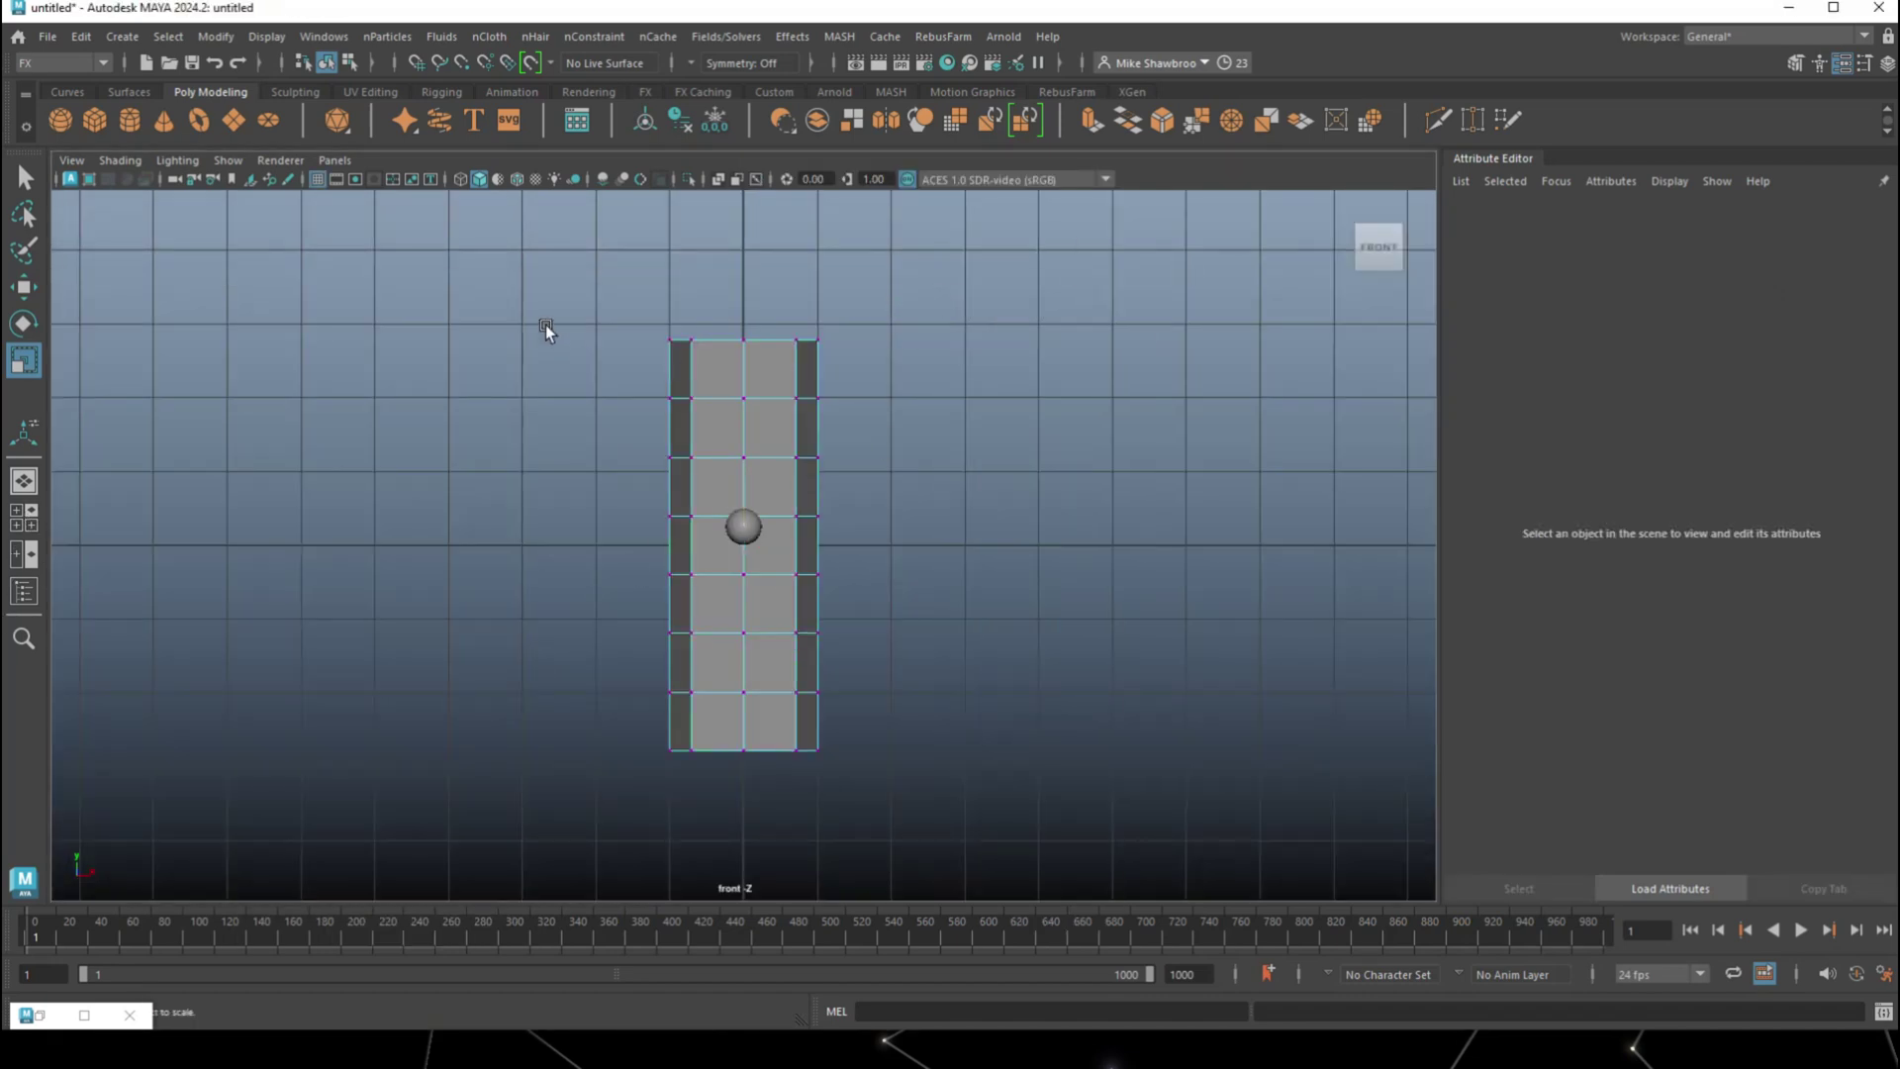
drag(544, 325, 924, 372)
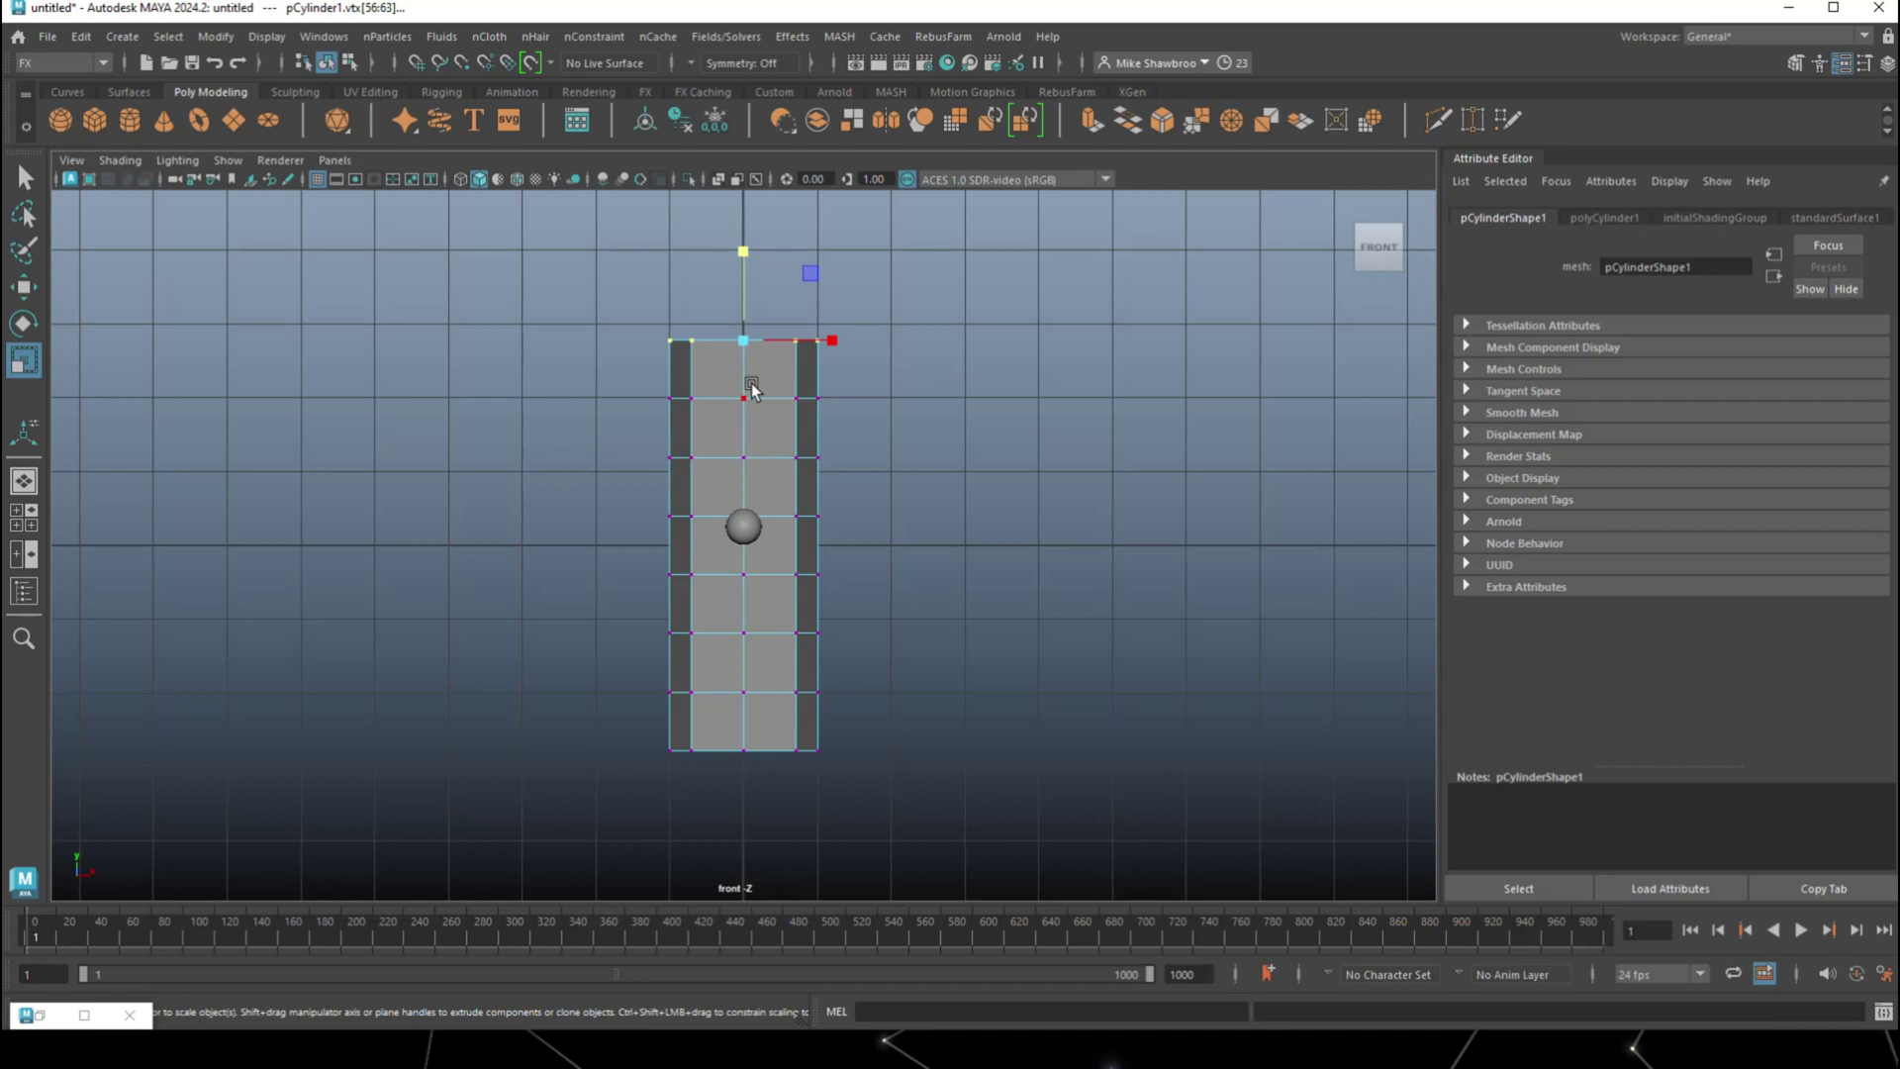
drag(742, 340, 874, 424)
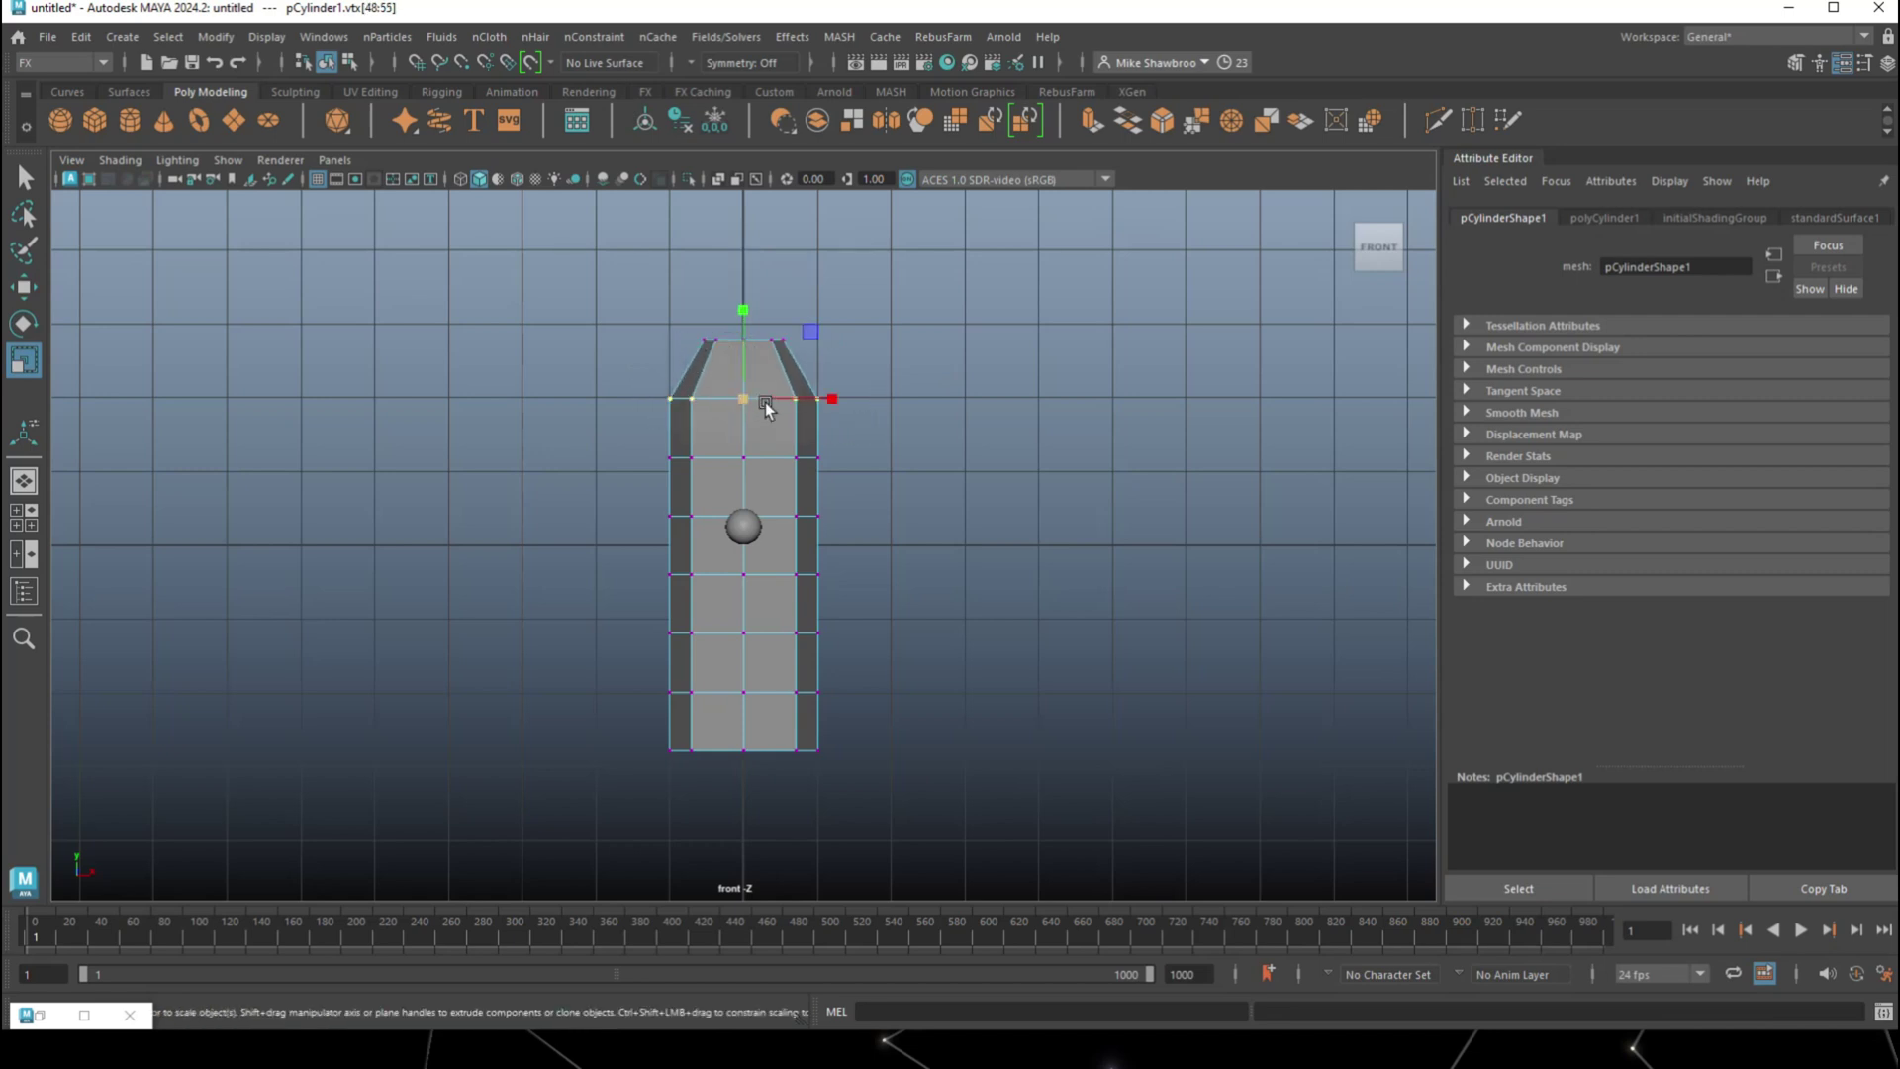
drag(746, 409, 888, 611)
drag(745, 576, 732, 576)
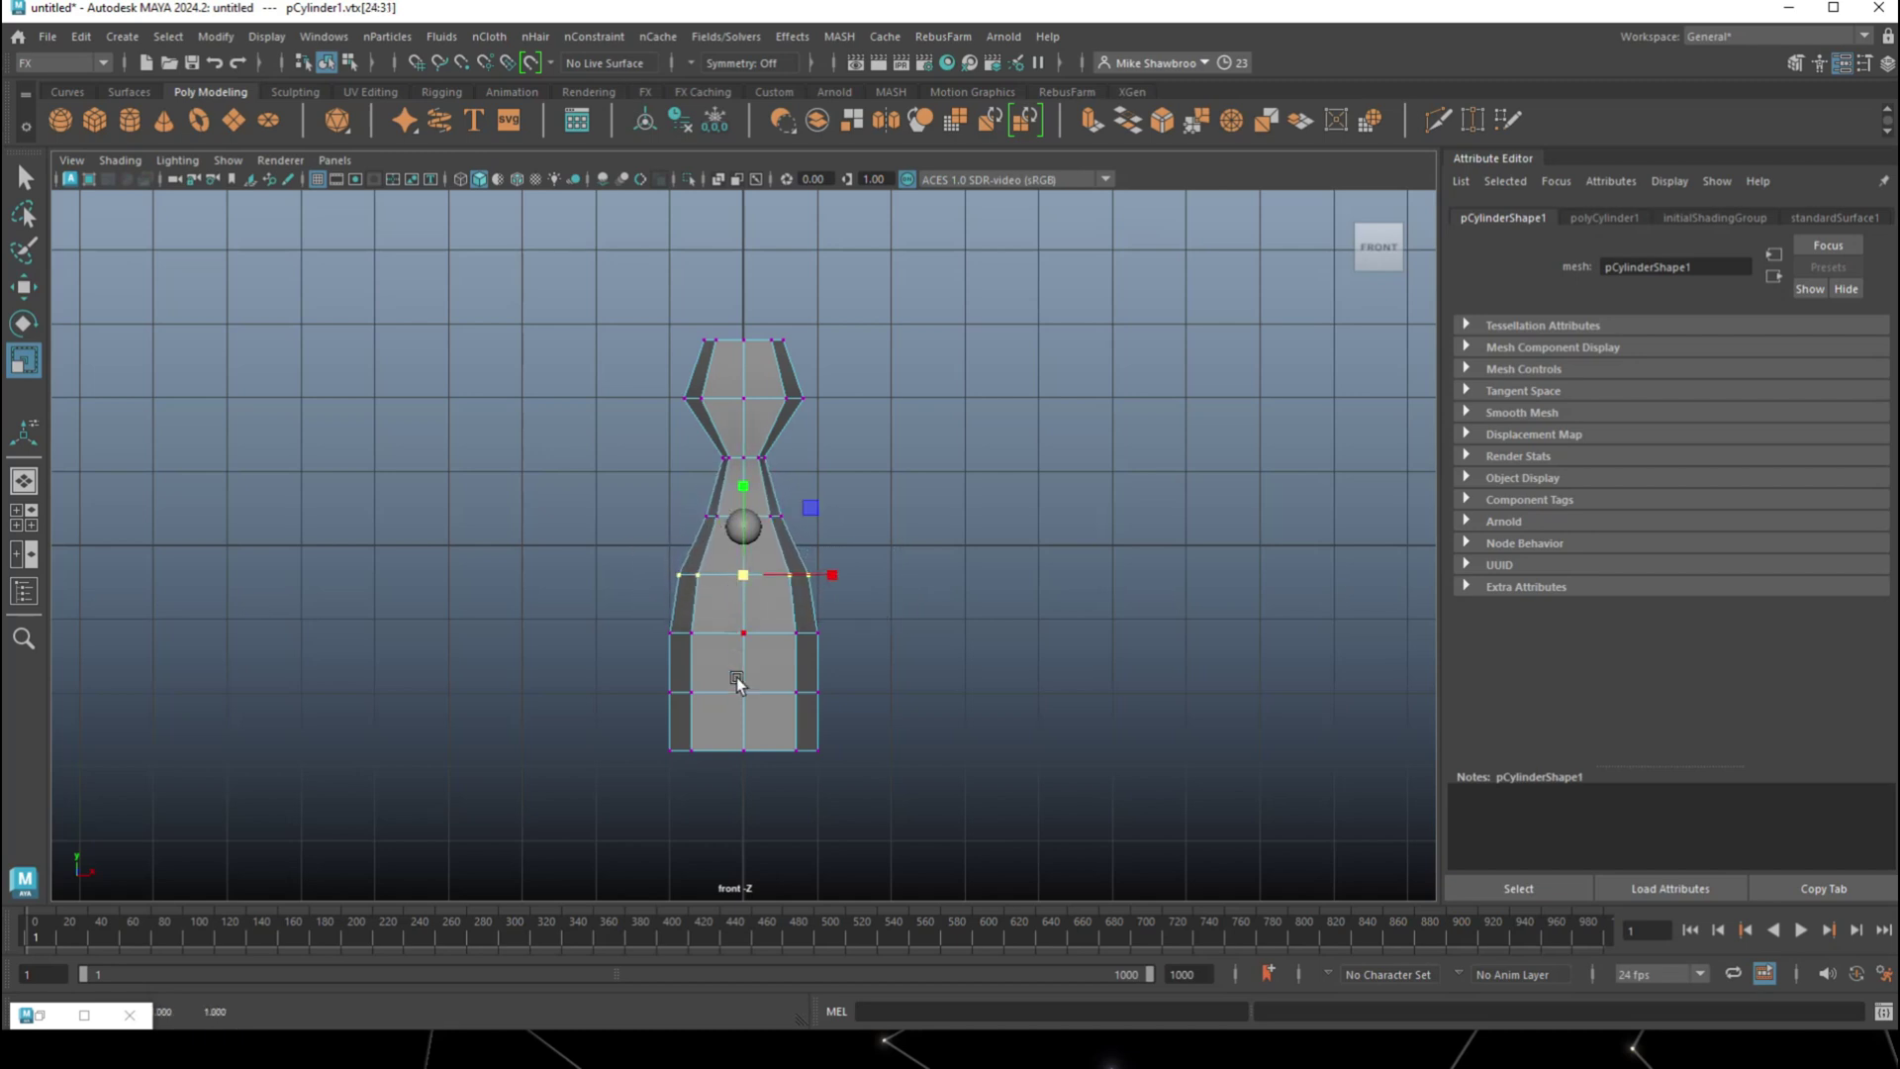
Taper the bottom two vertex rows into the base and narrow the top two rows into the head
drag(662, 661, 910, 782)
drag(748, 720, 893, 797)
drag(742, 740, 704, 746)
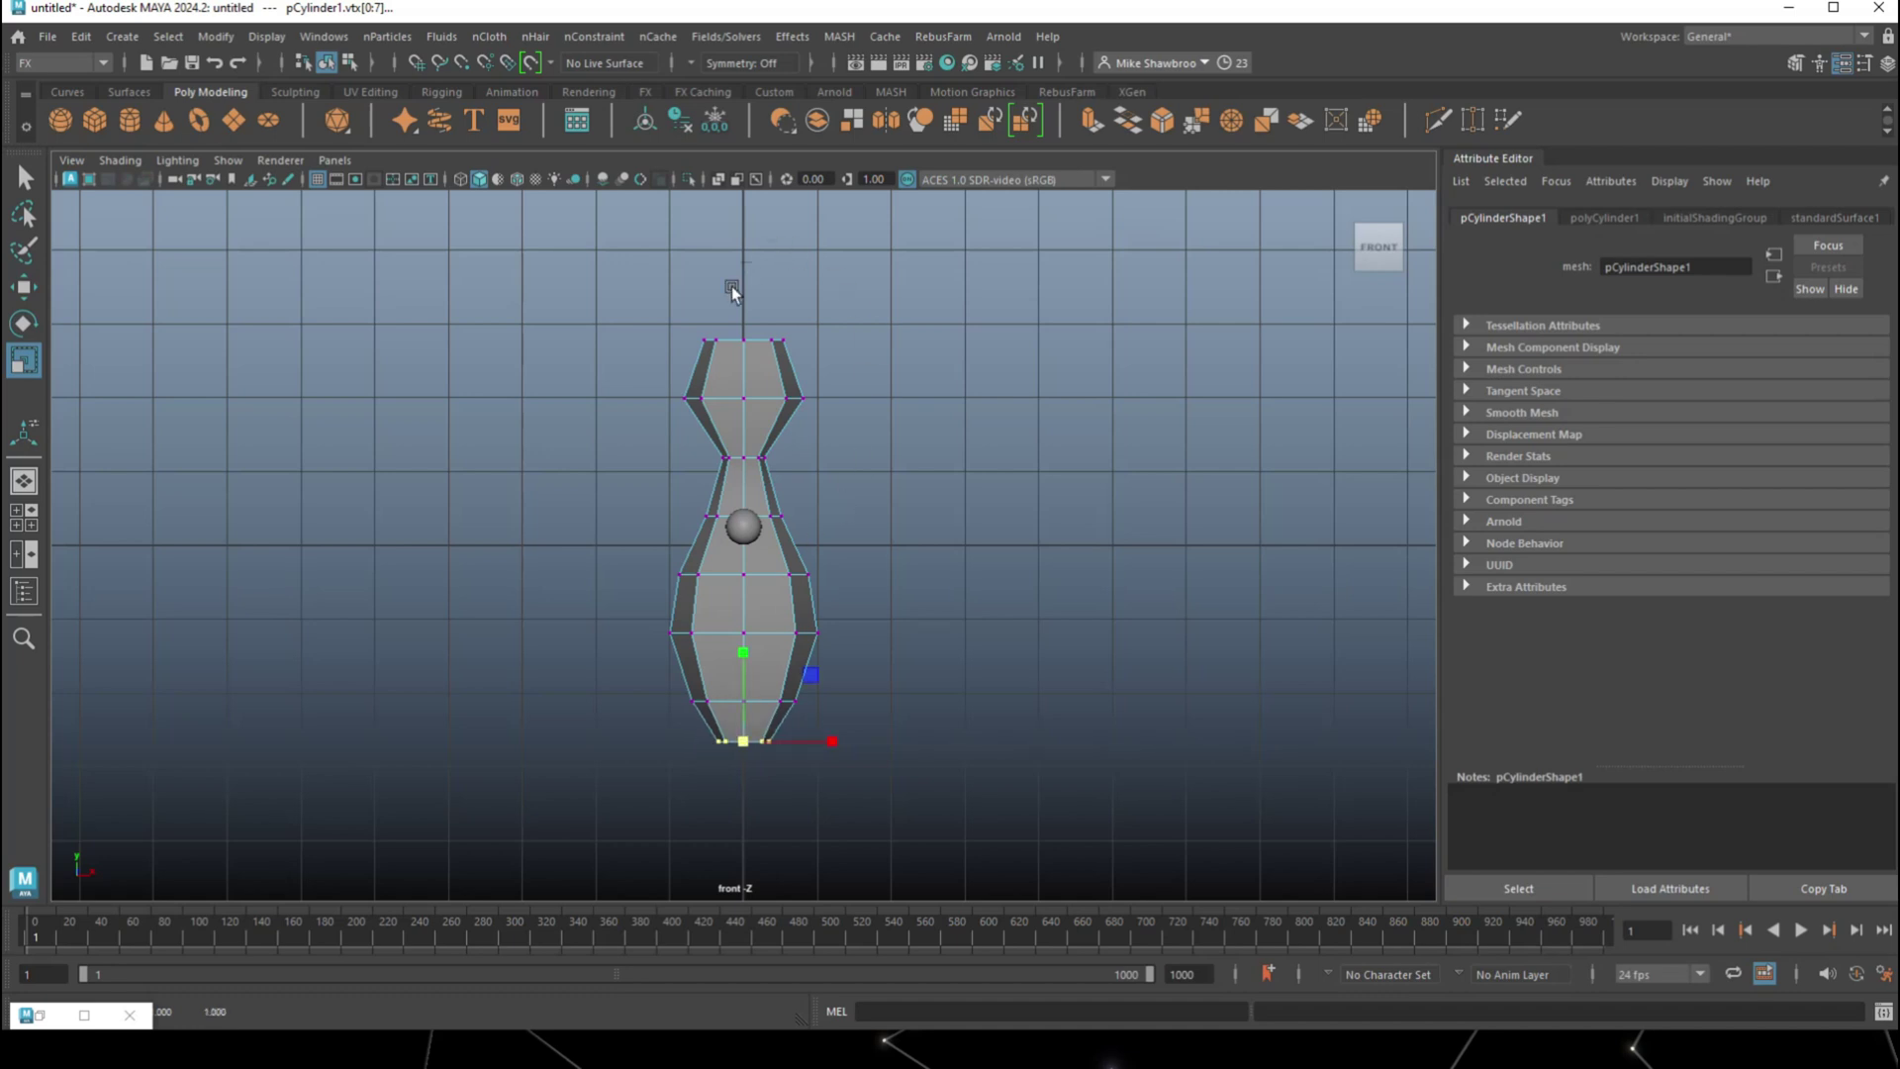
drag(650, 312, 835, 423)
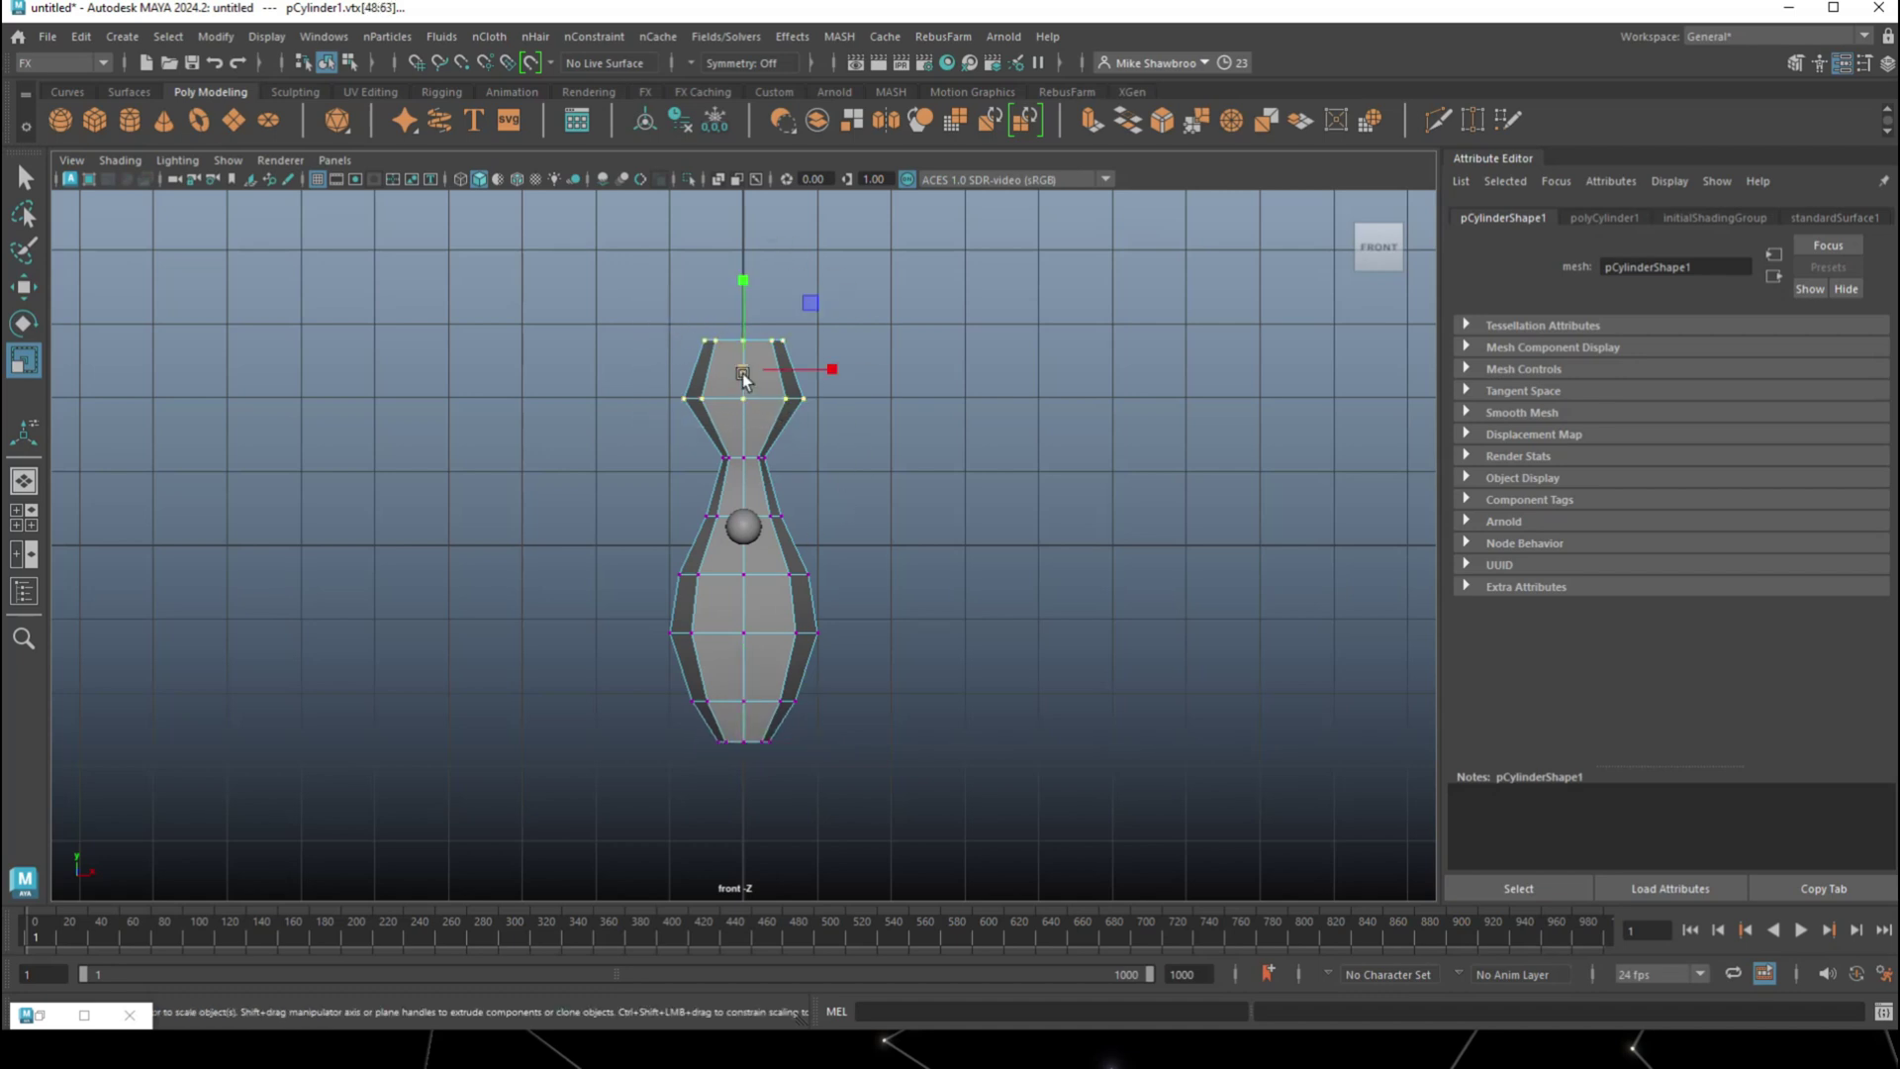
drag(742, 372, 706, 373)
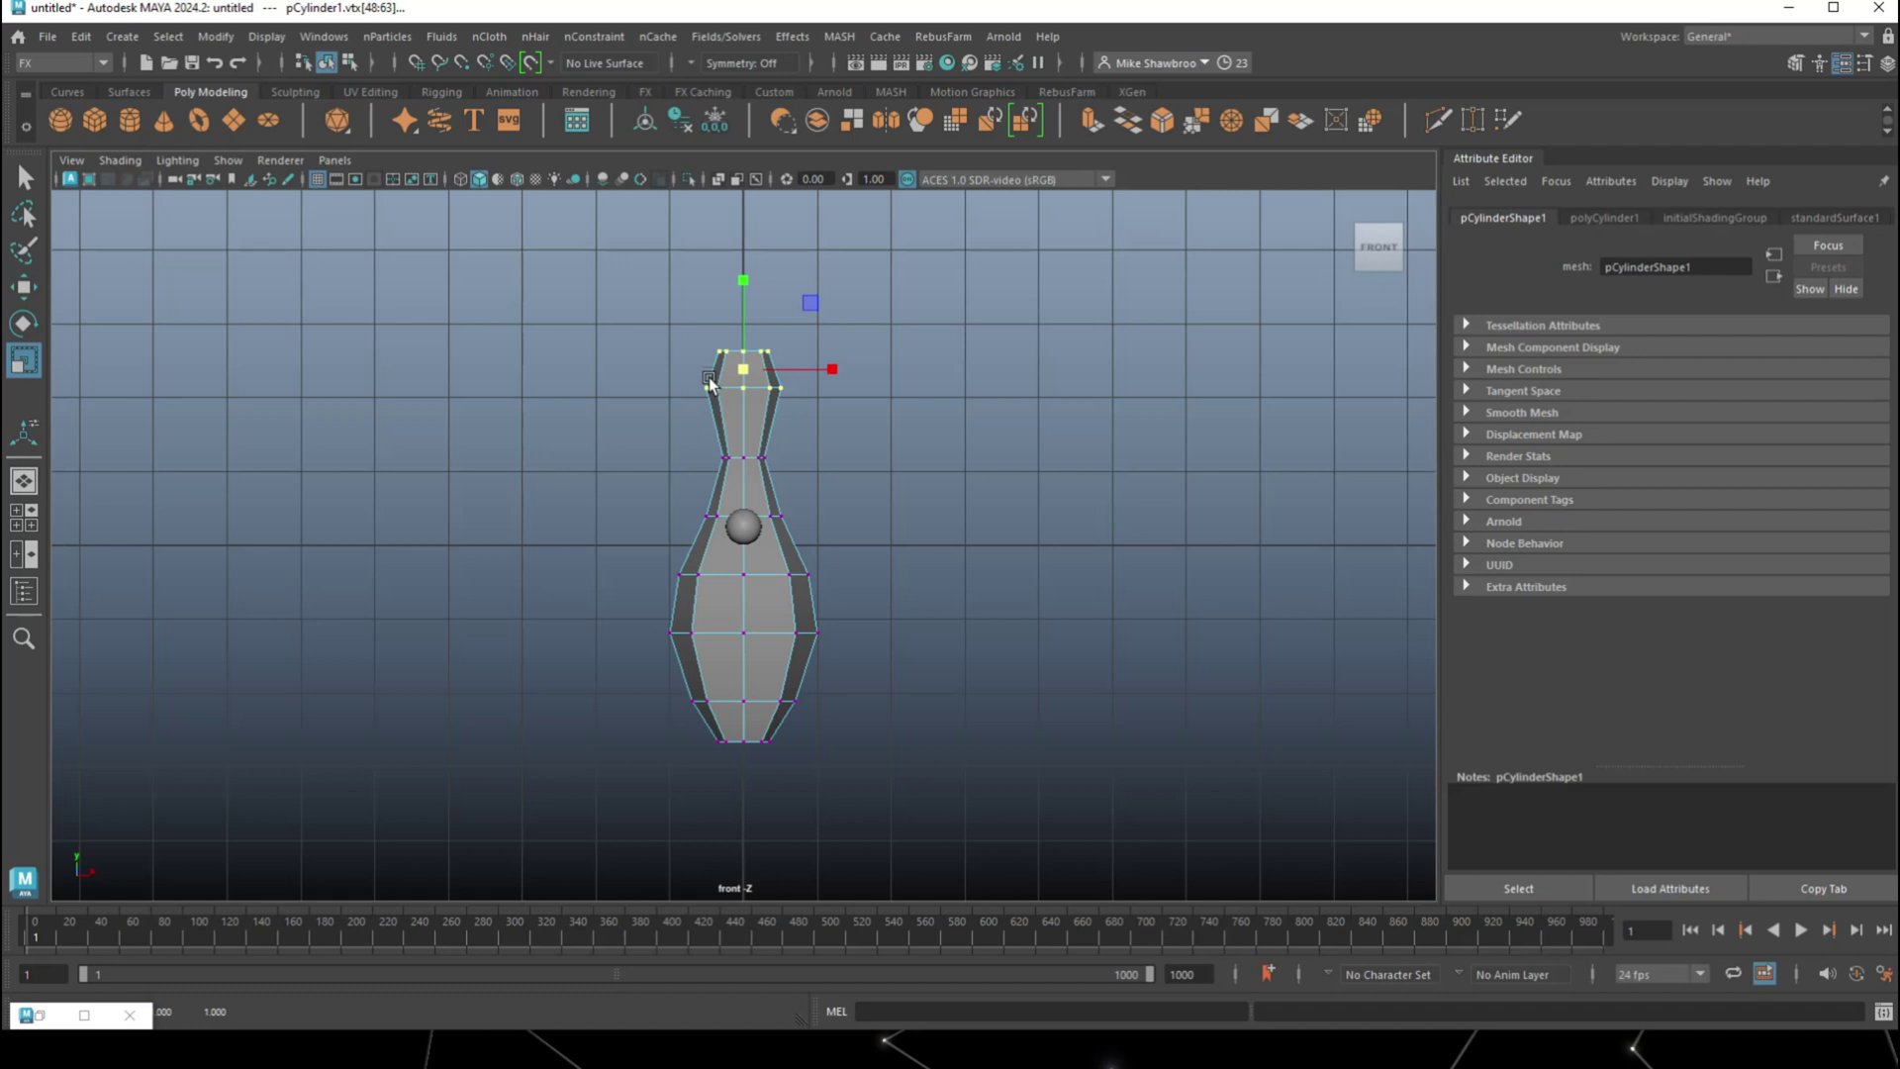
right_drag(999, 382, 1081, 346)
Raise the pin's bottom centre vertex slightly on Y to flatten its base
key(3)
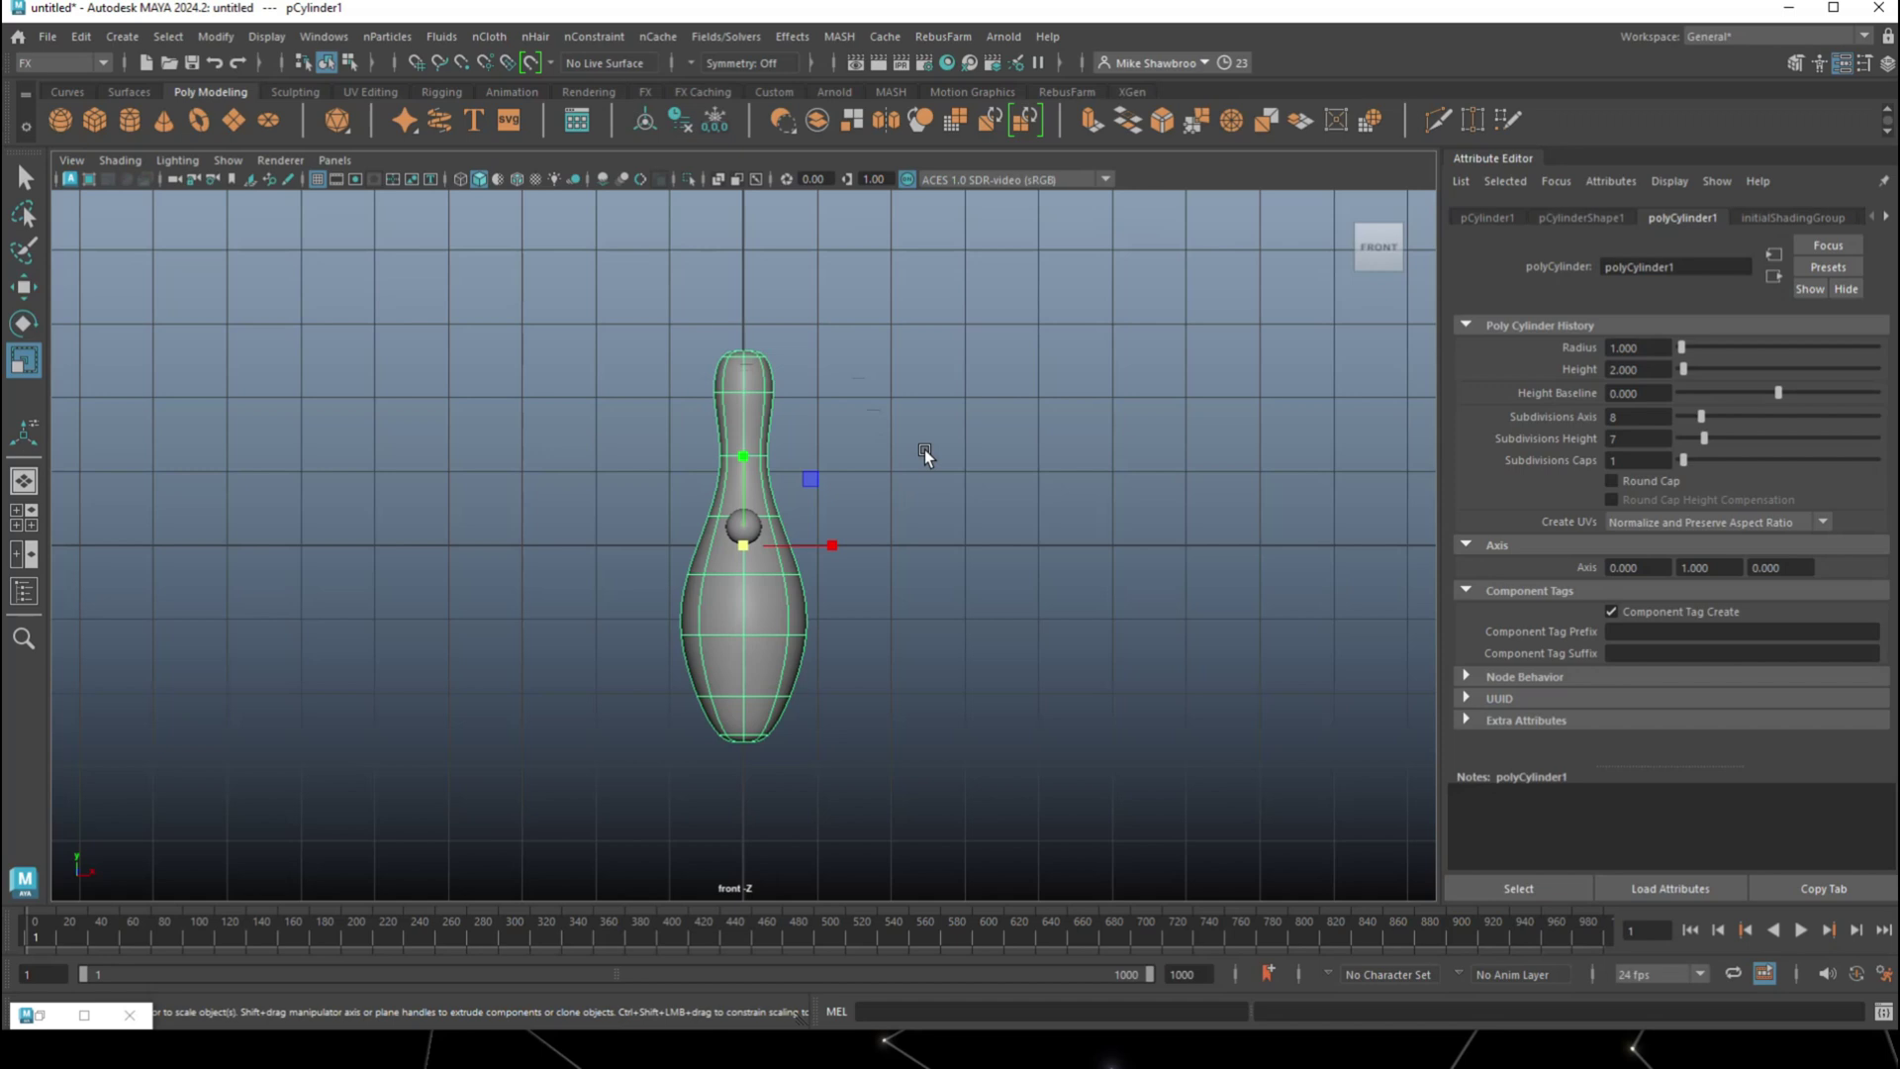
right_drag(924, 449, 849, 394)
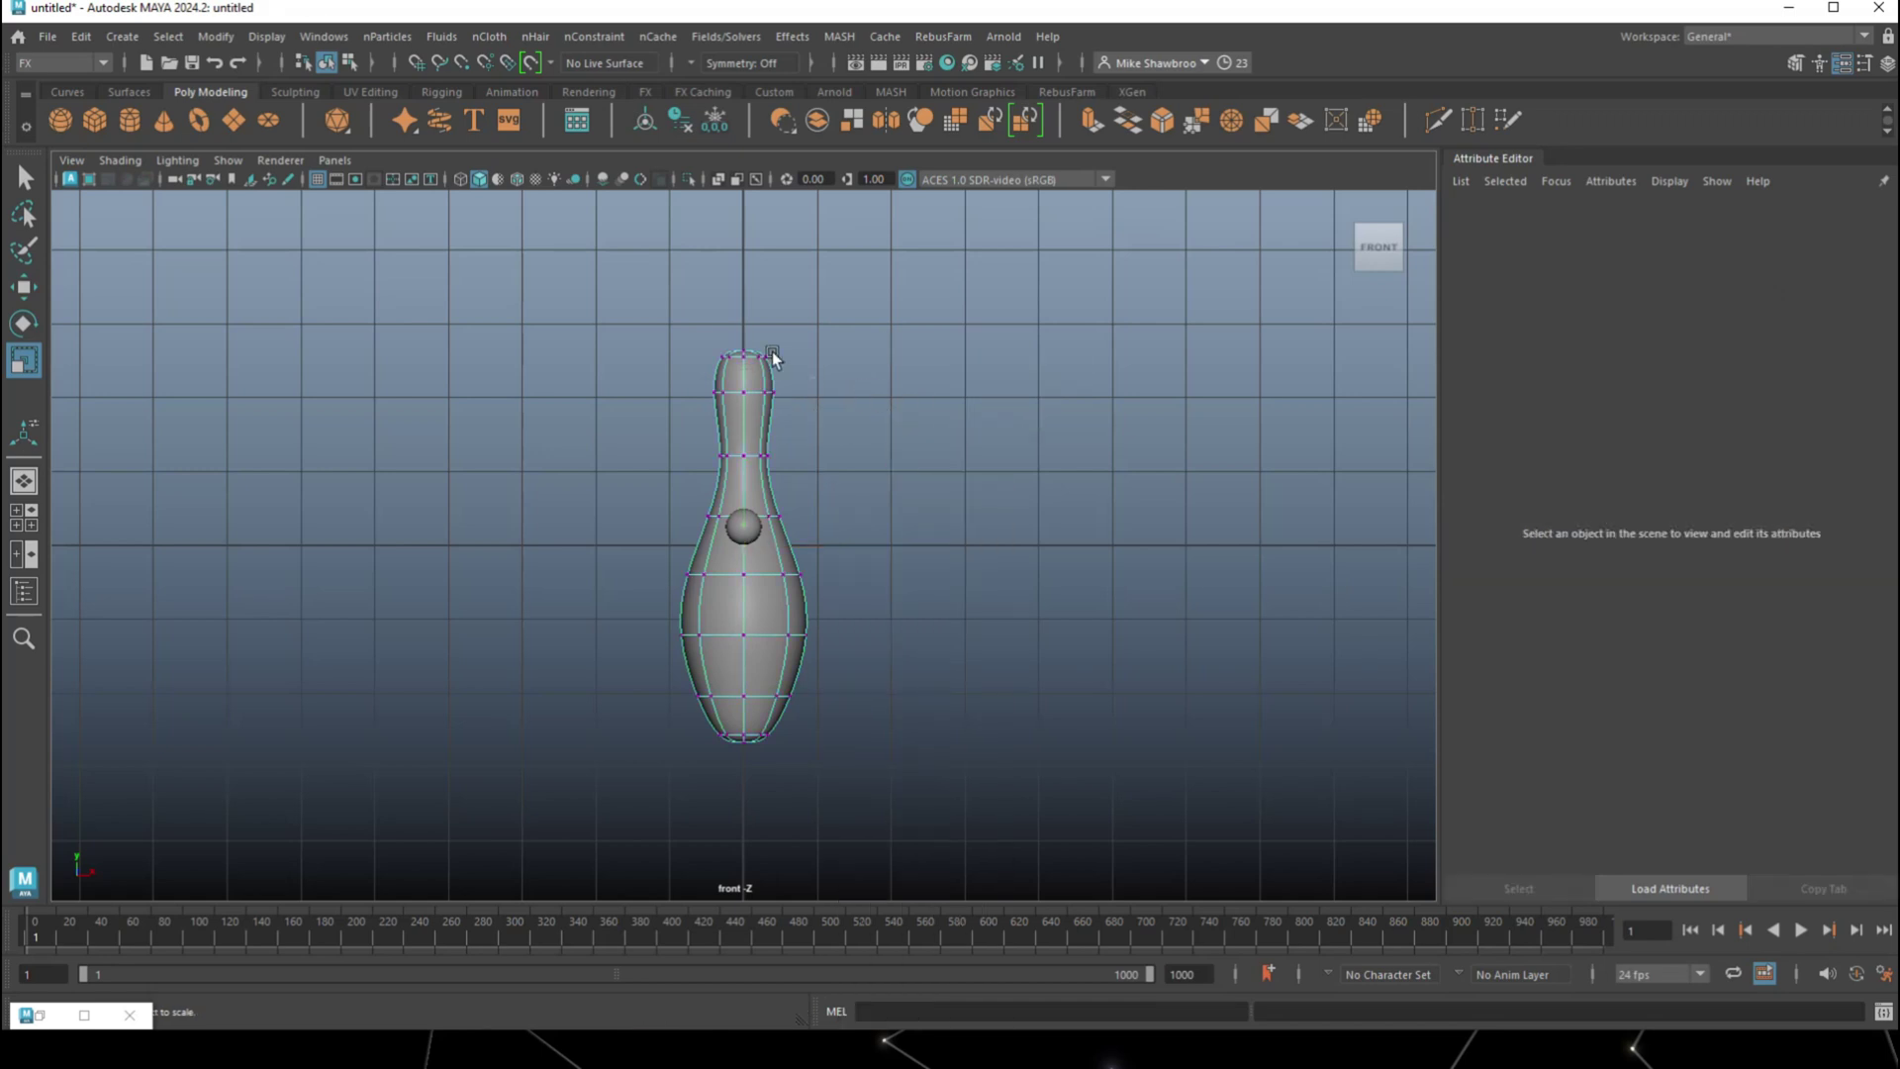
drag(622, 758, 878, 738)
key(f)
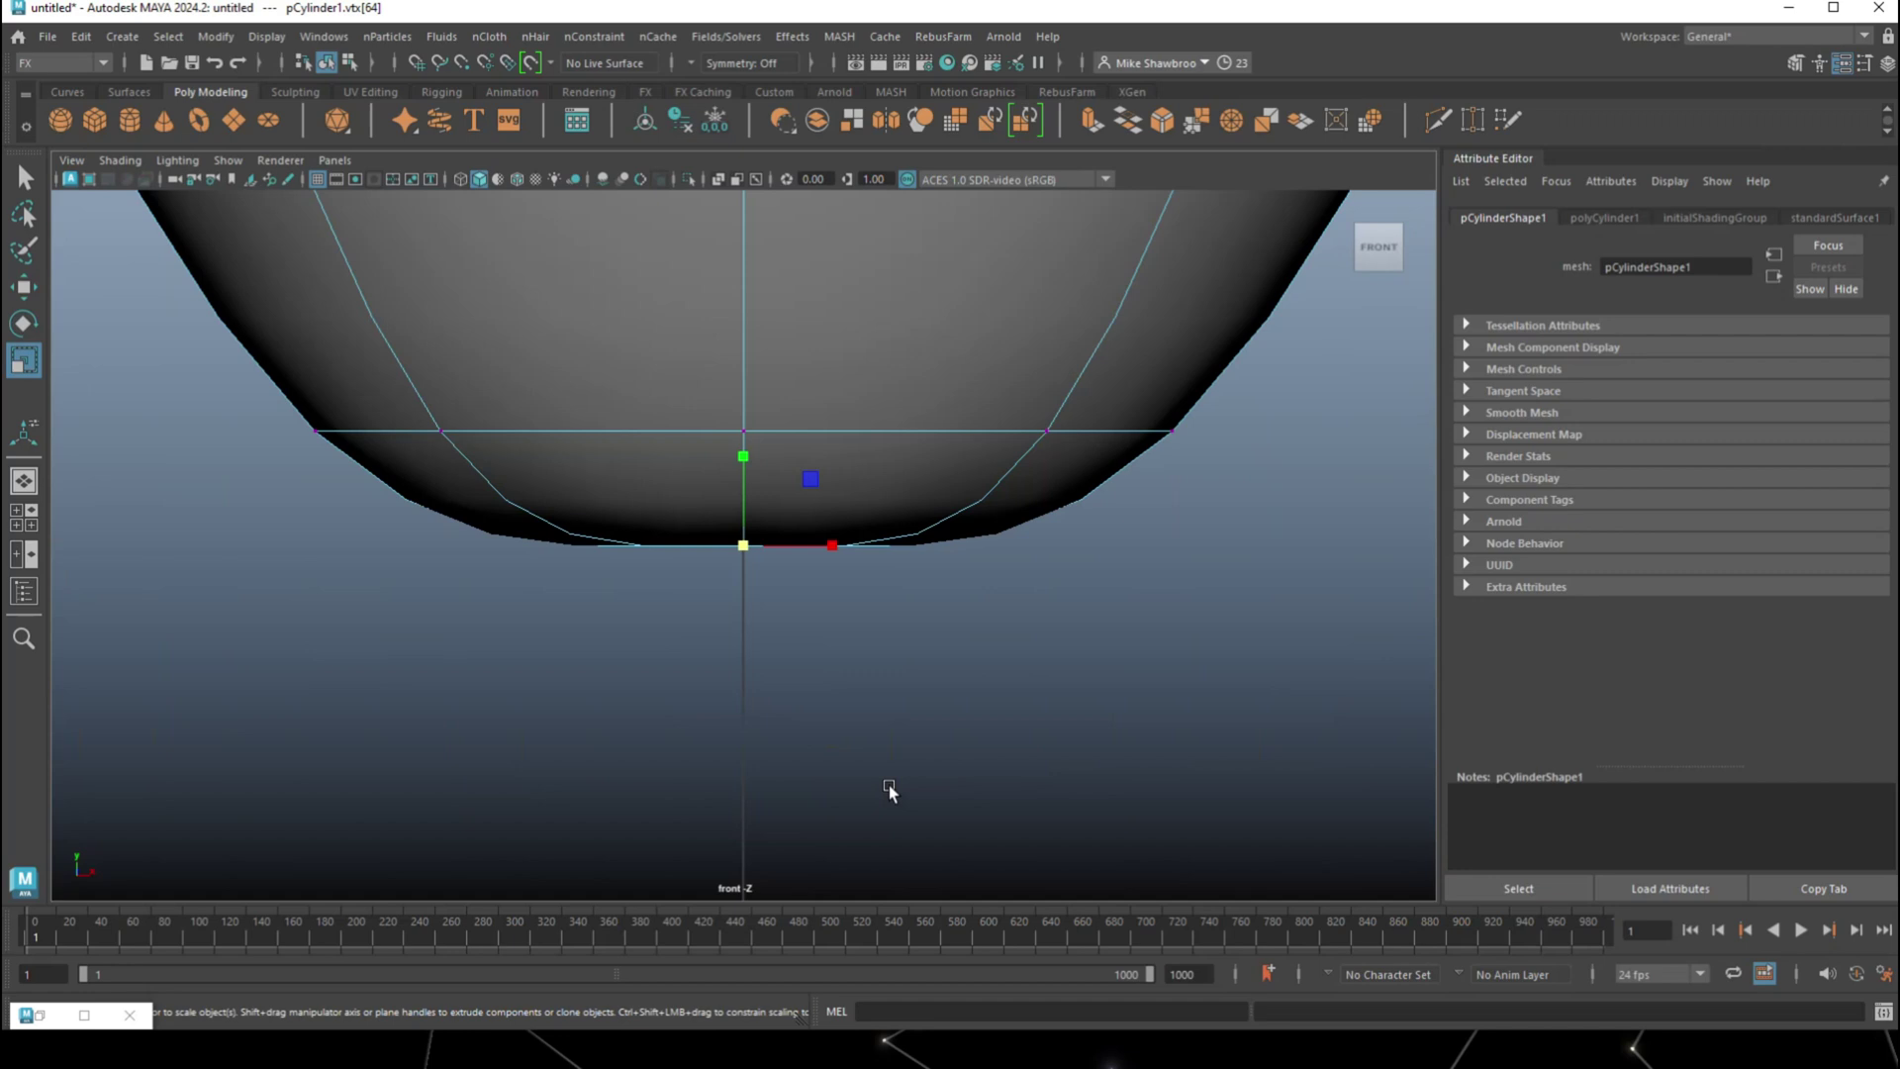
scroll(882, 762, down, 5)
key(w)
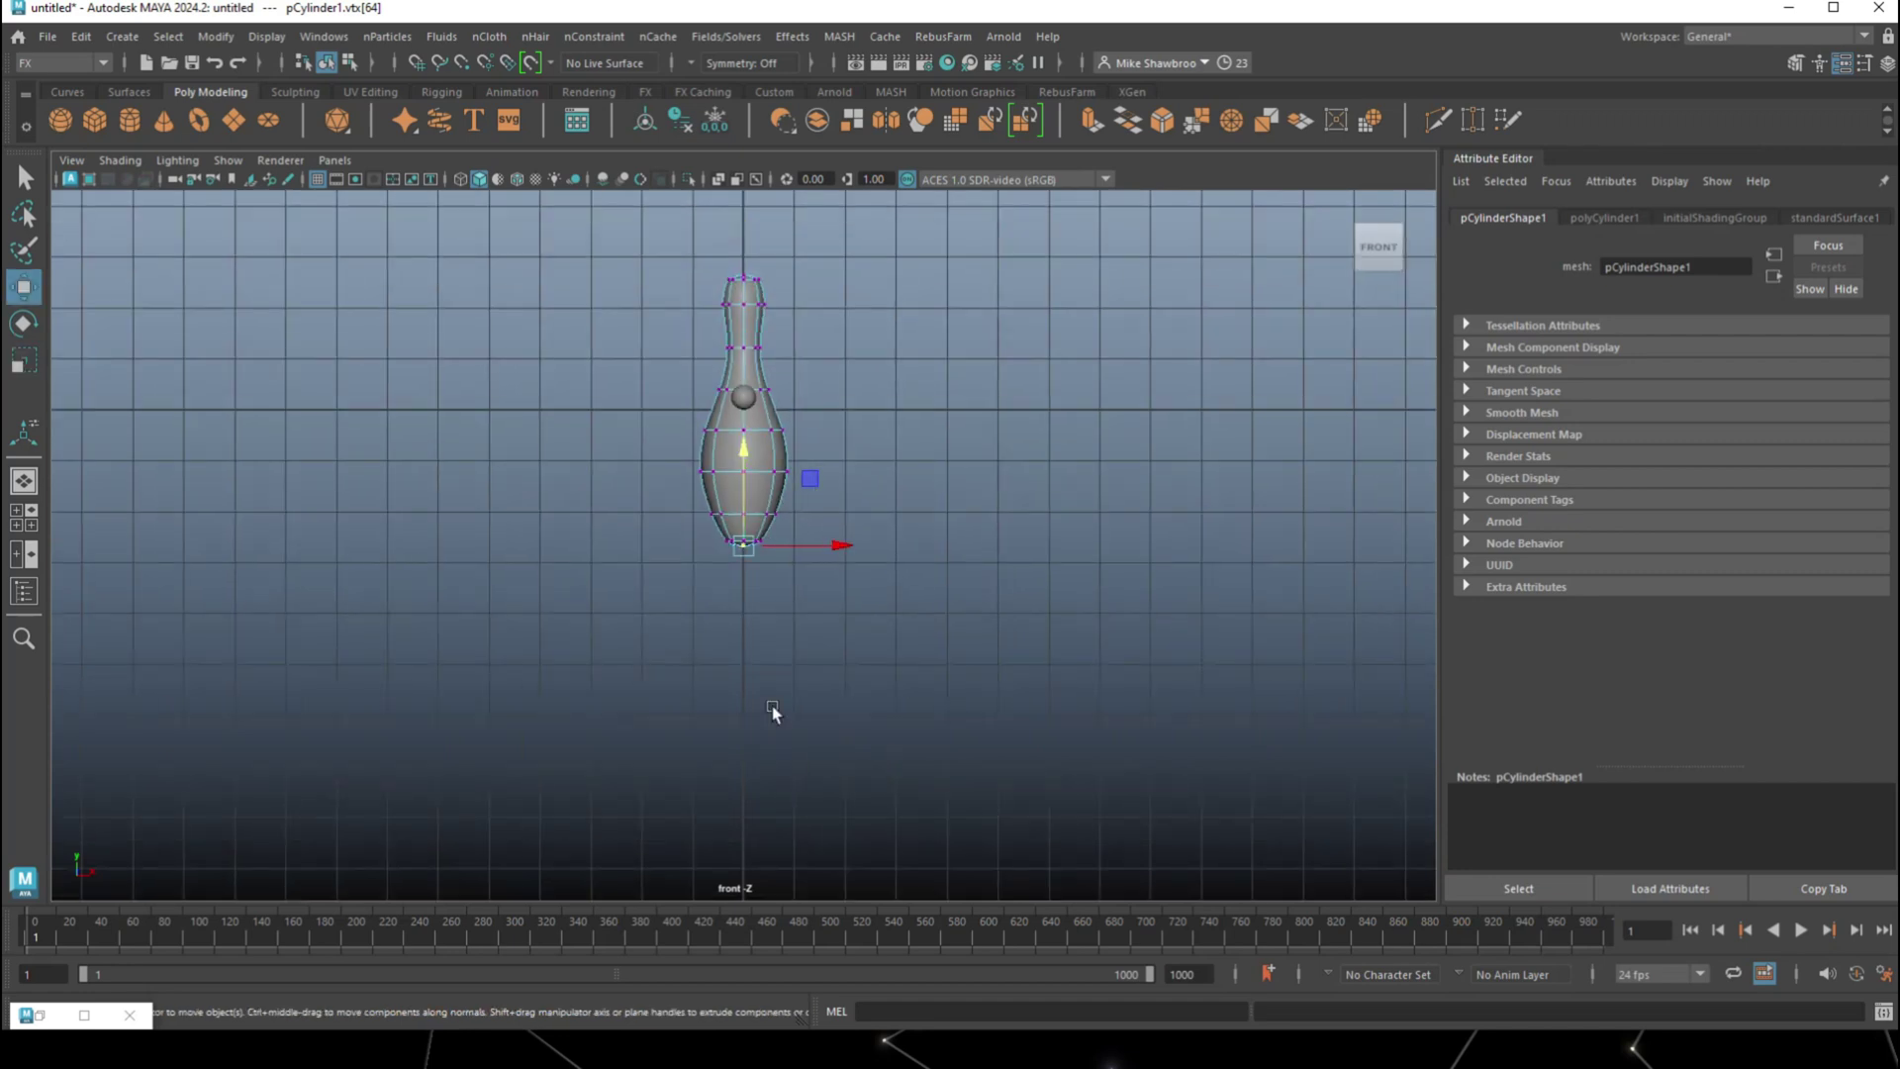
scroll(772, 704, up, 3)
scroll(771, 708, up, 5)
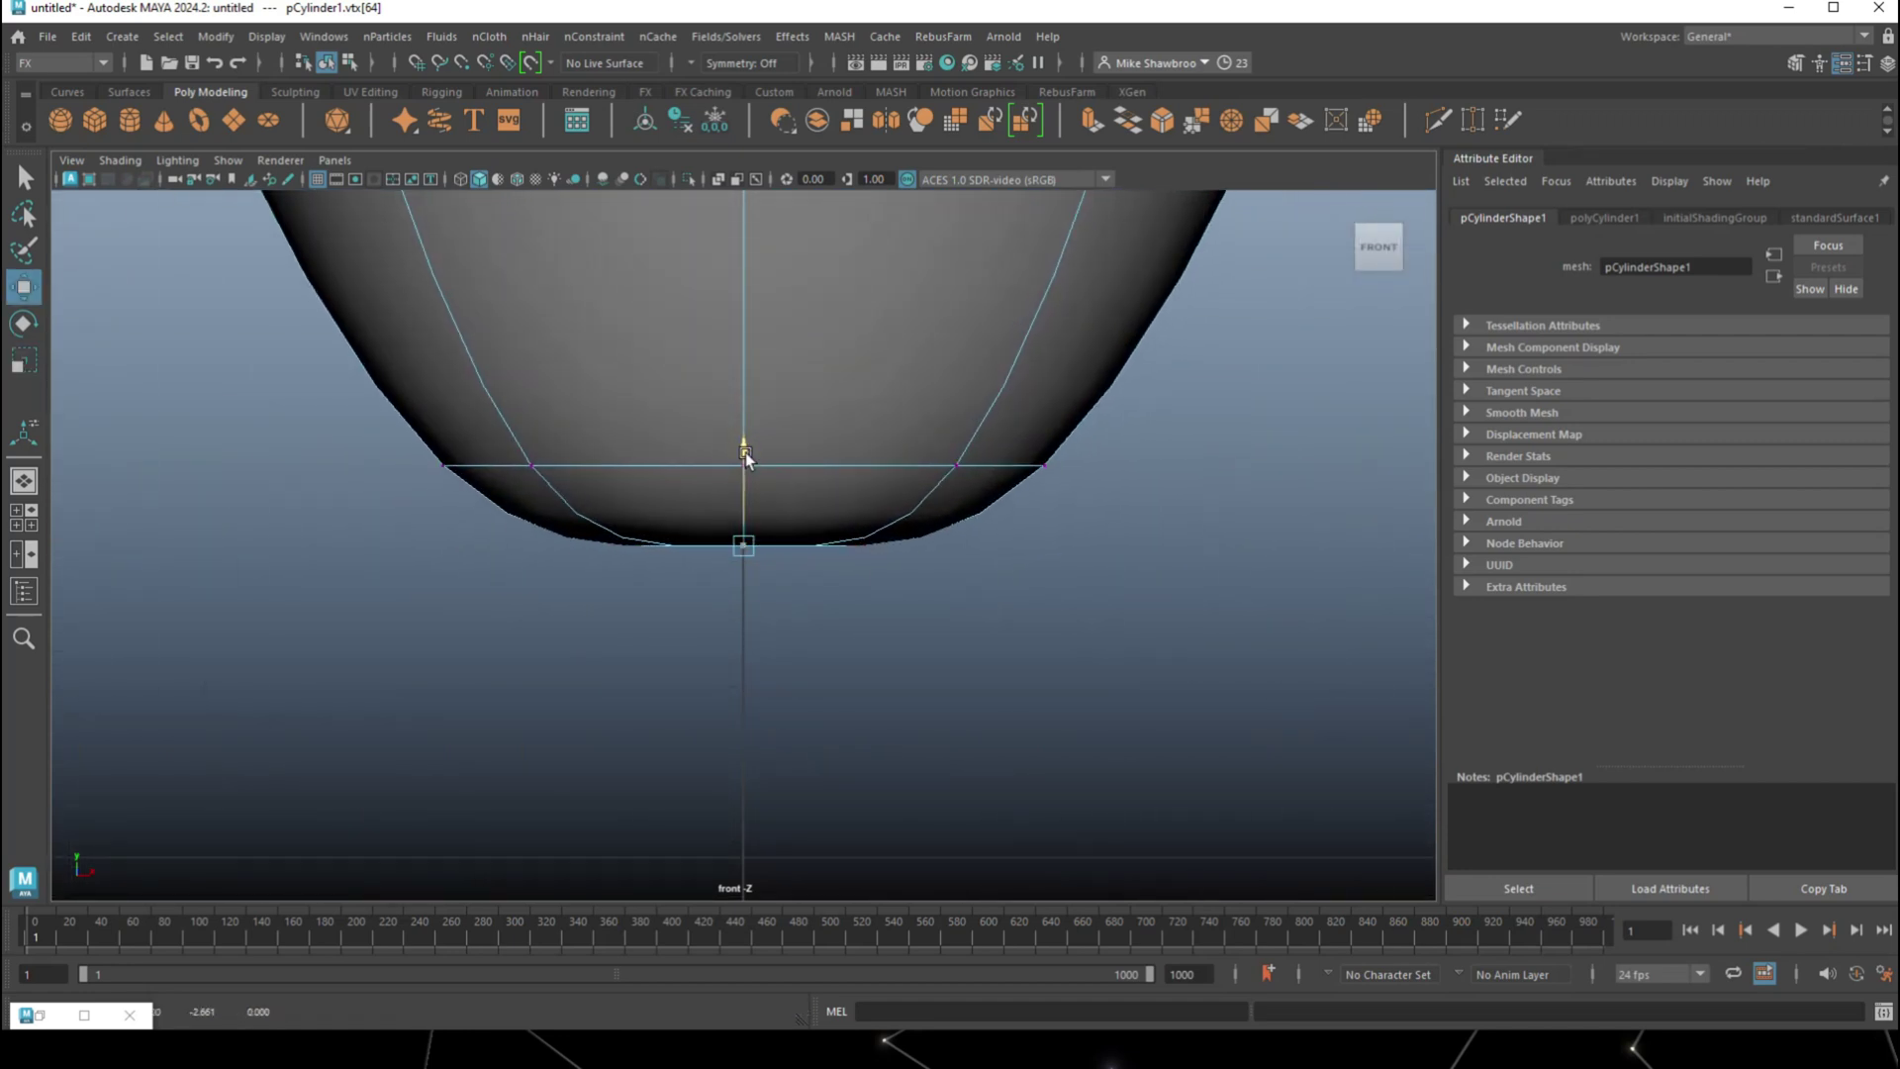
drag(746, 437, 746, 384)
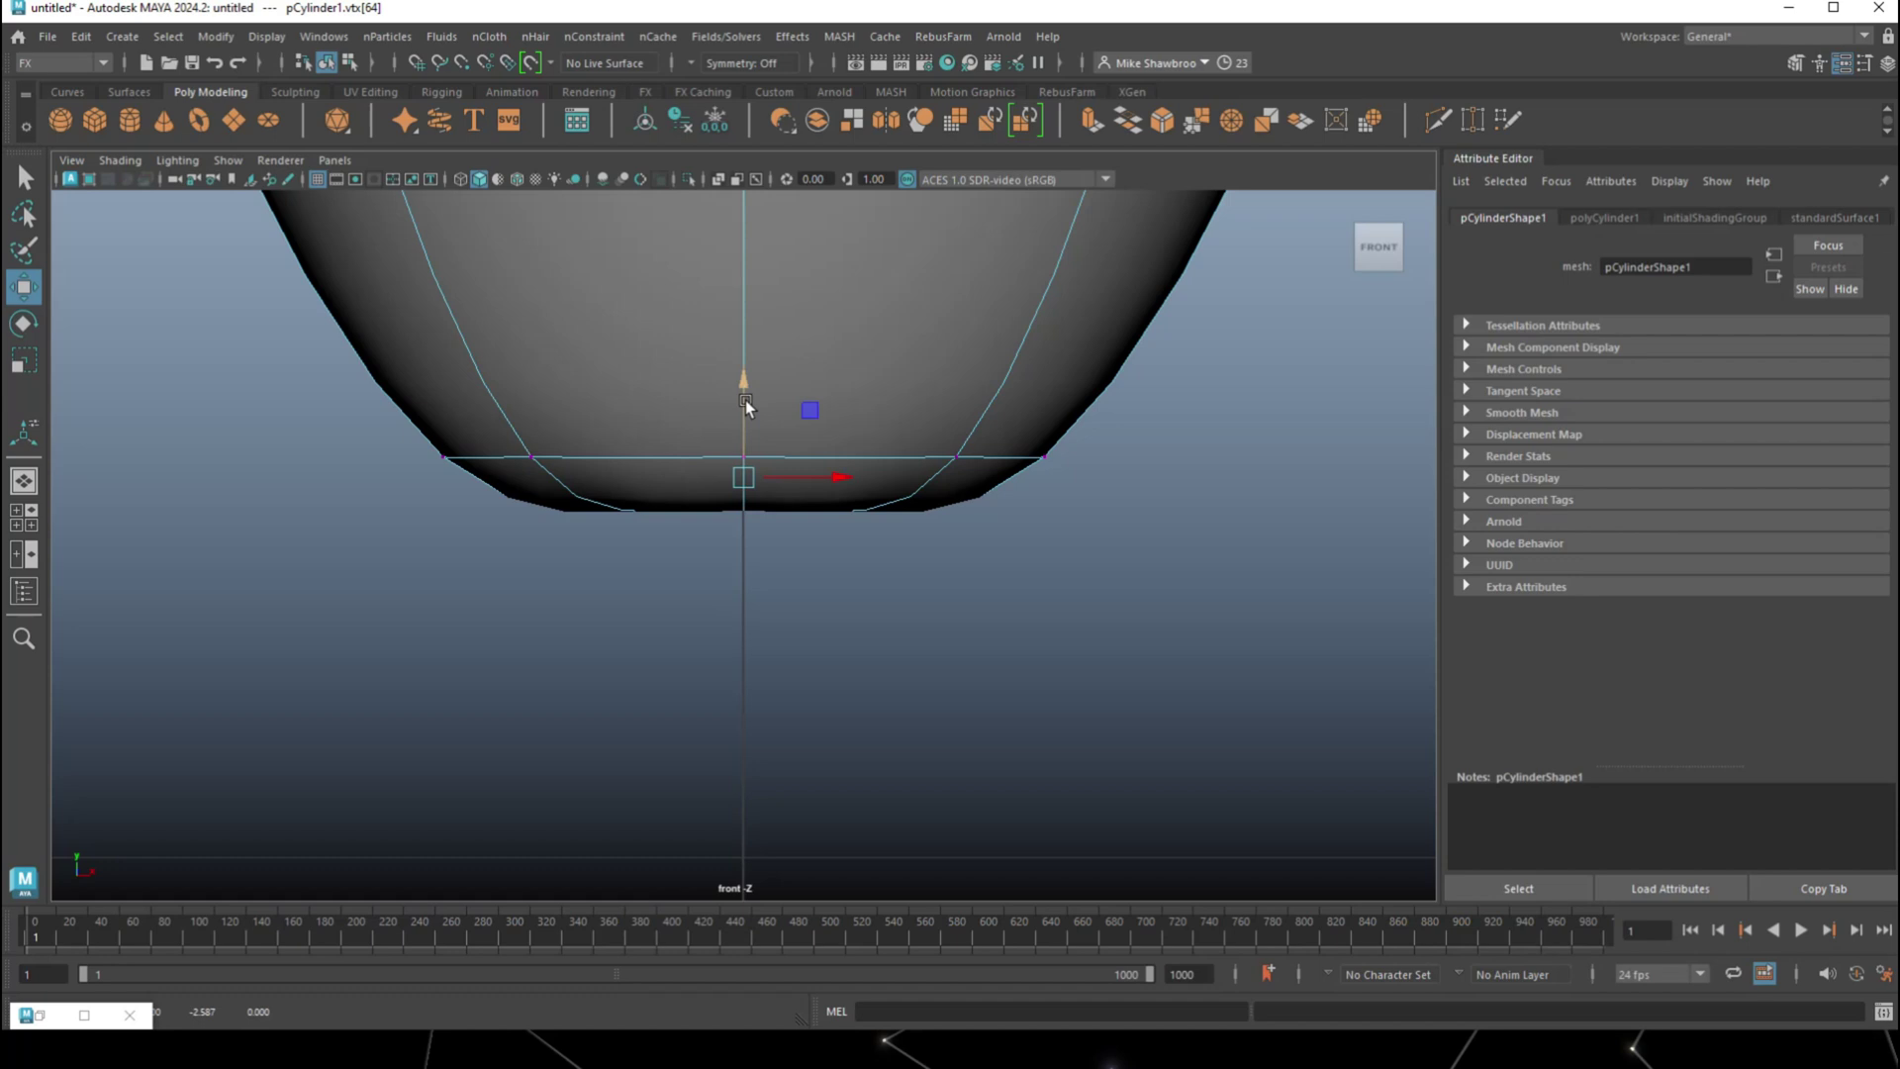
scroll(745, 400, down, 5)
scroll(765, 493, up, 3)
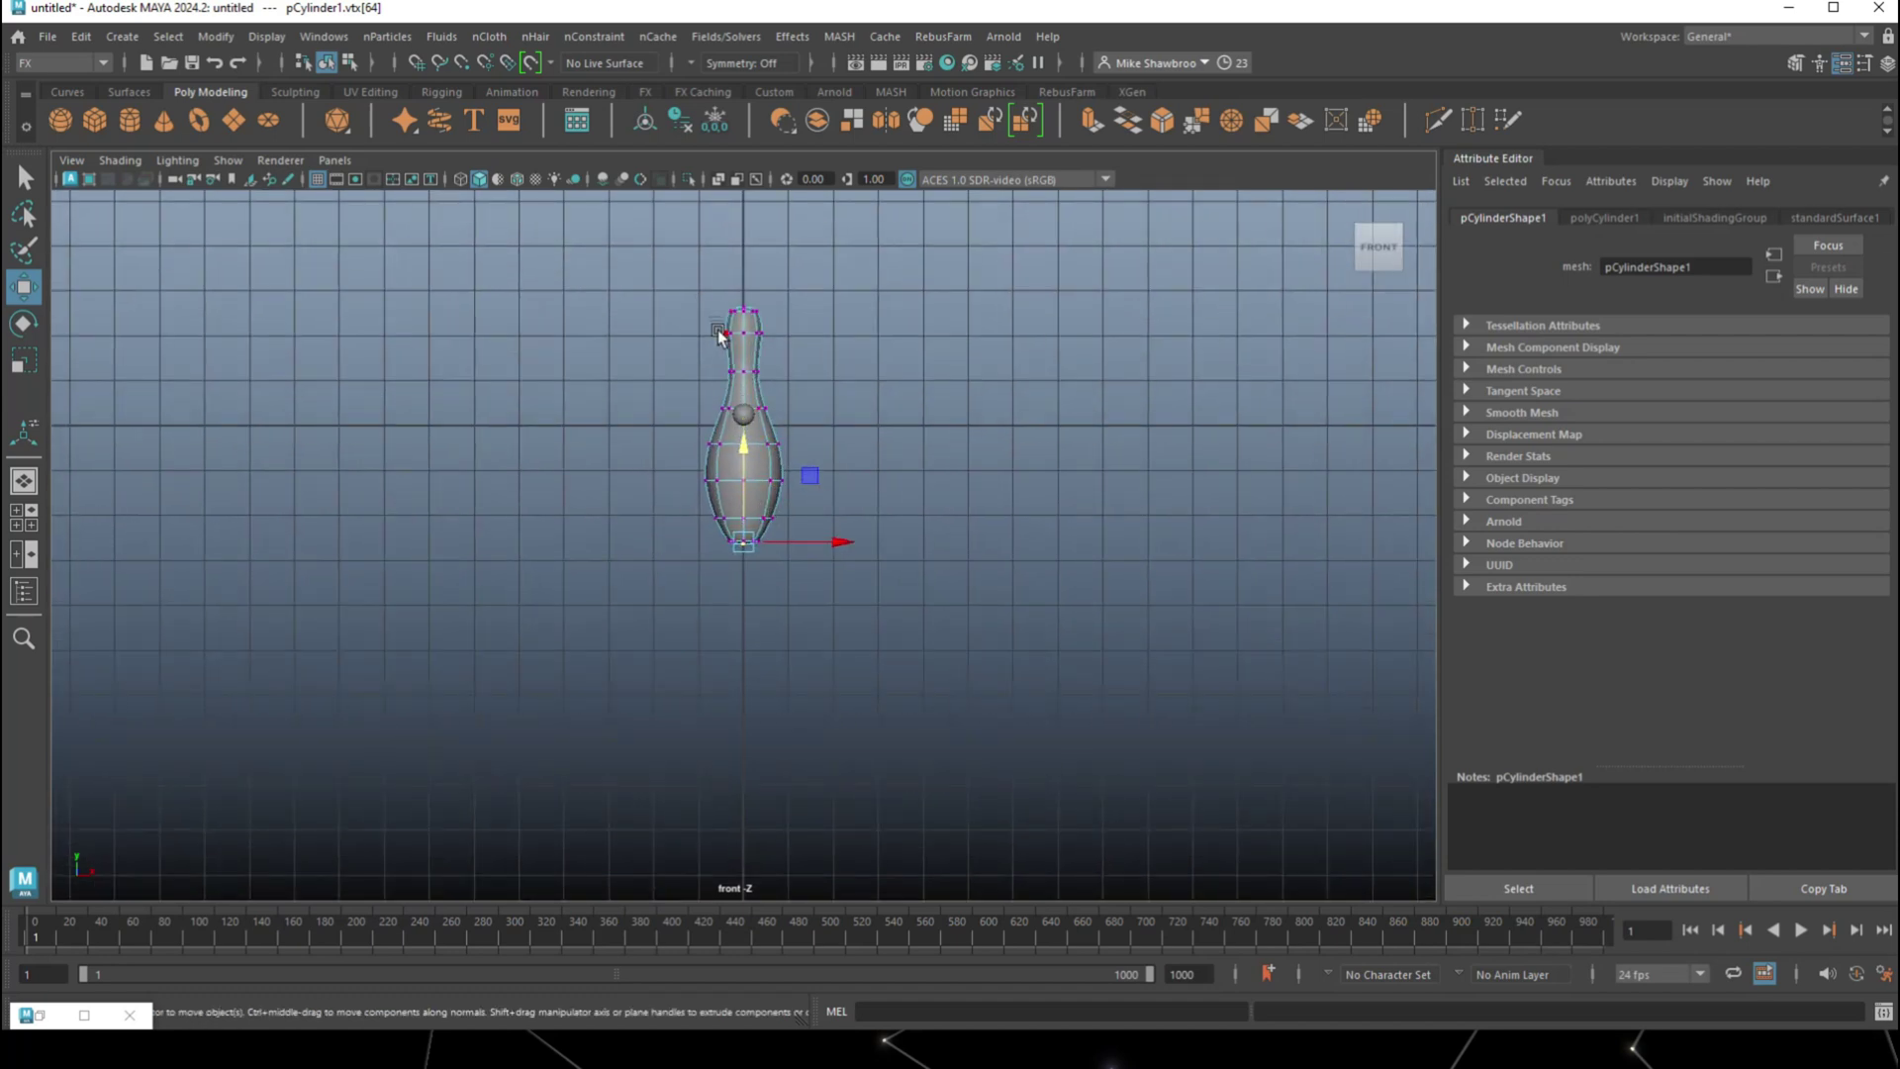
right_drag(737, 321, 801, 322)
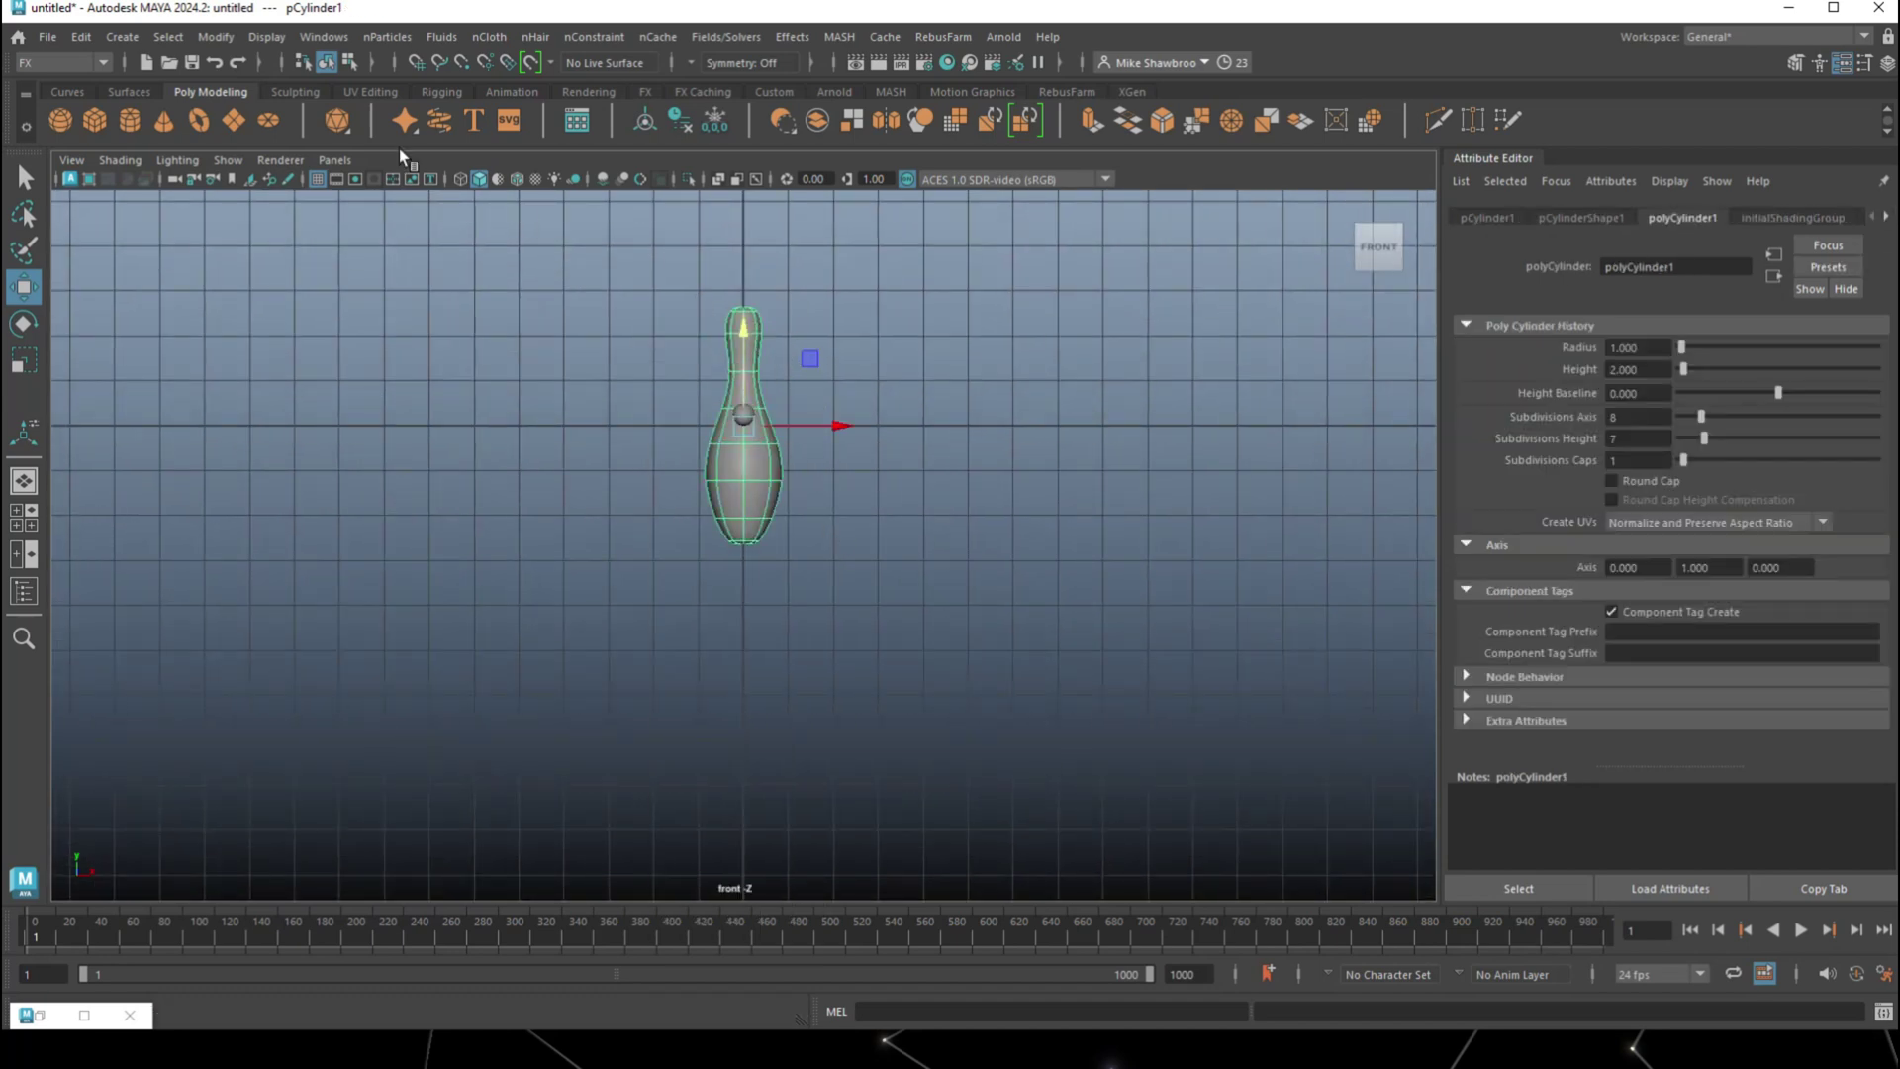
Apply Mesh > Smooth to the pin using the Modeling menu set
click(30, 67)
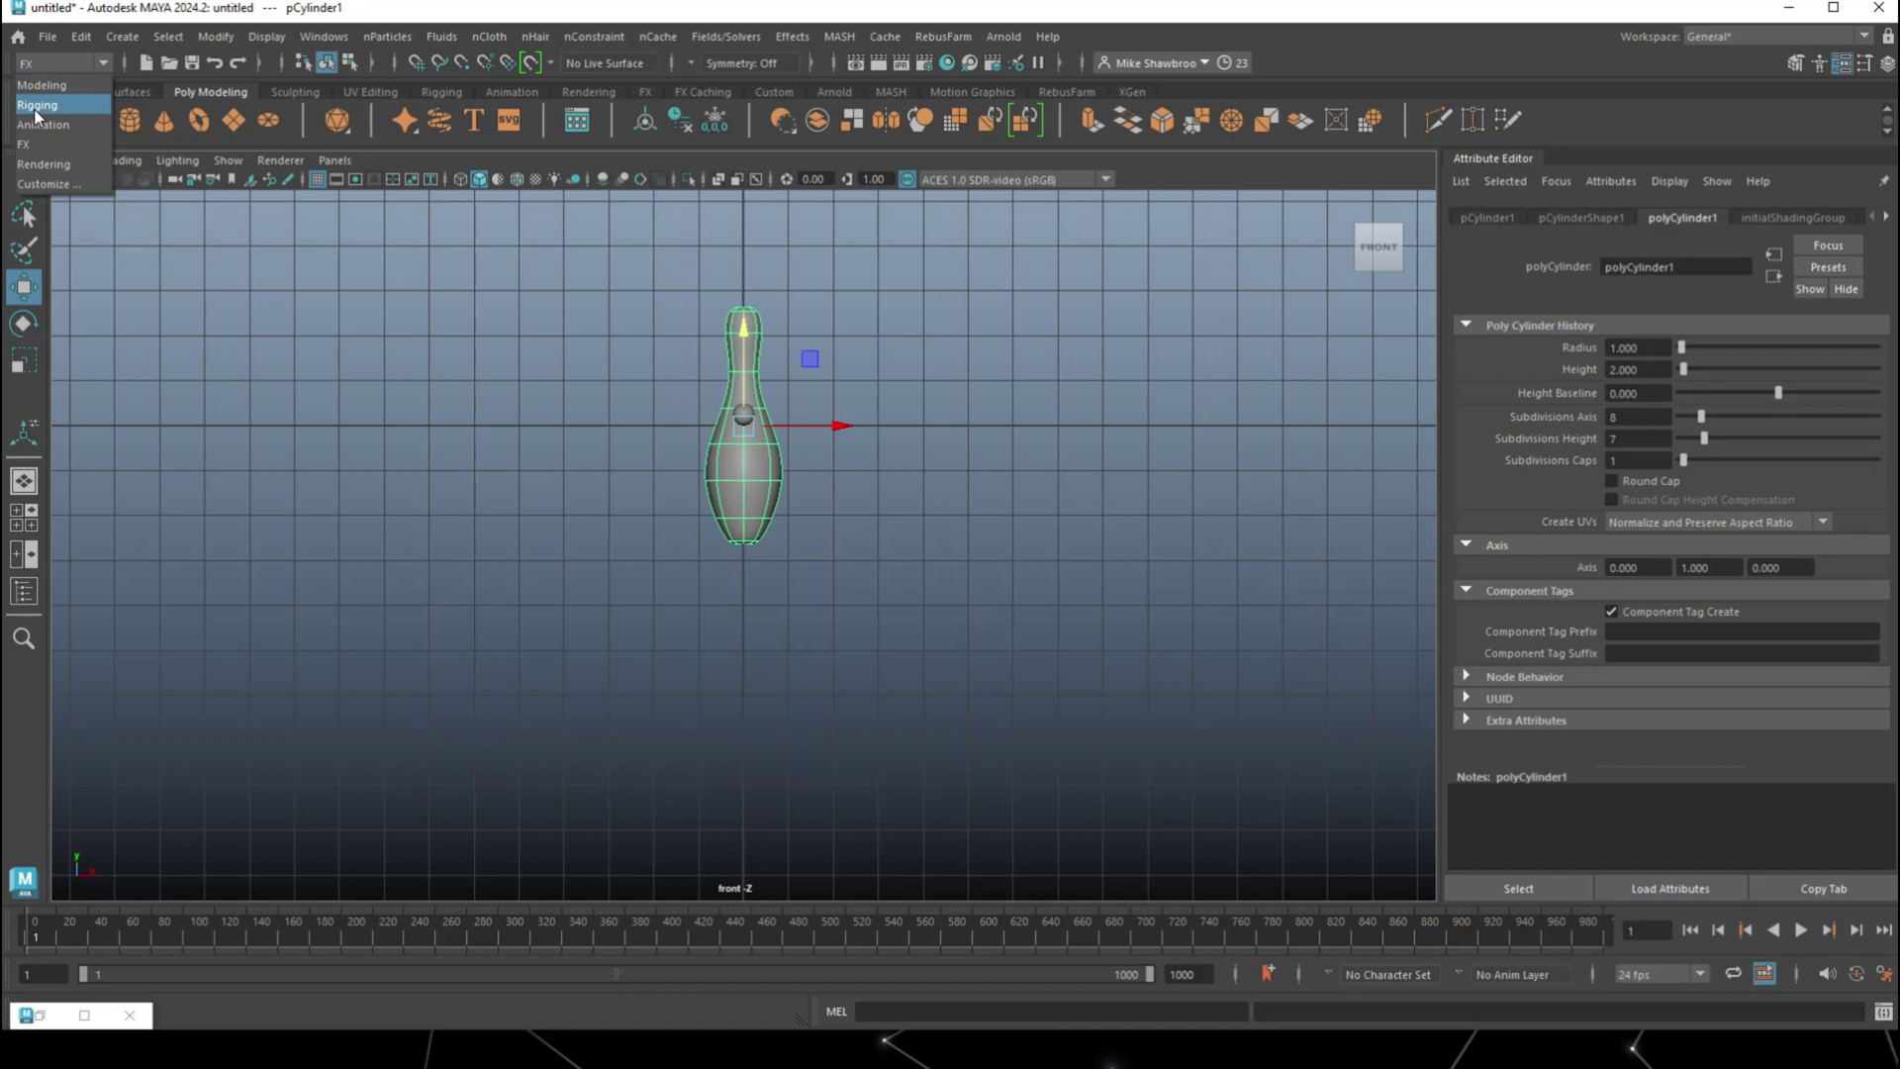
click(45, 85)
click(362, 39)
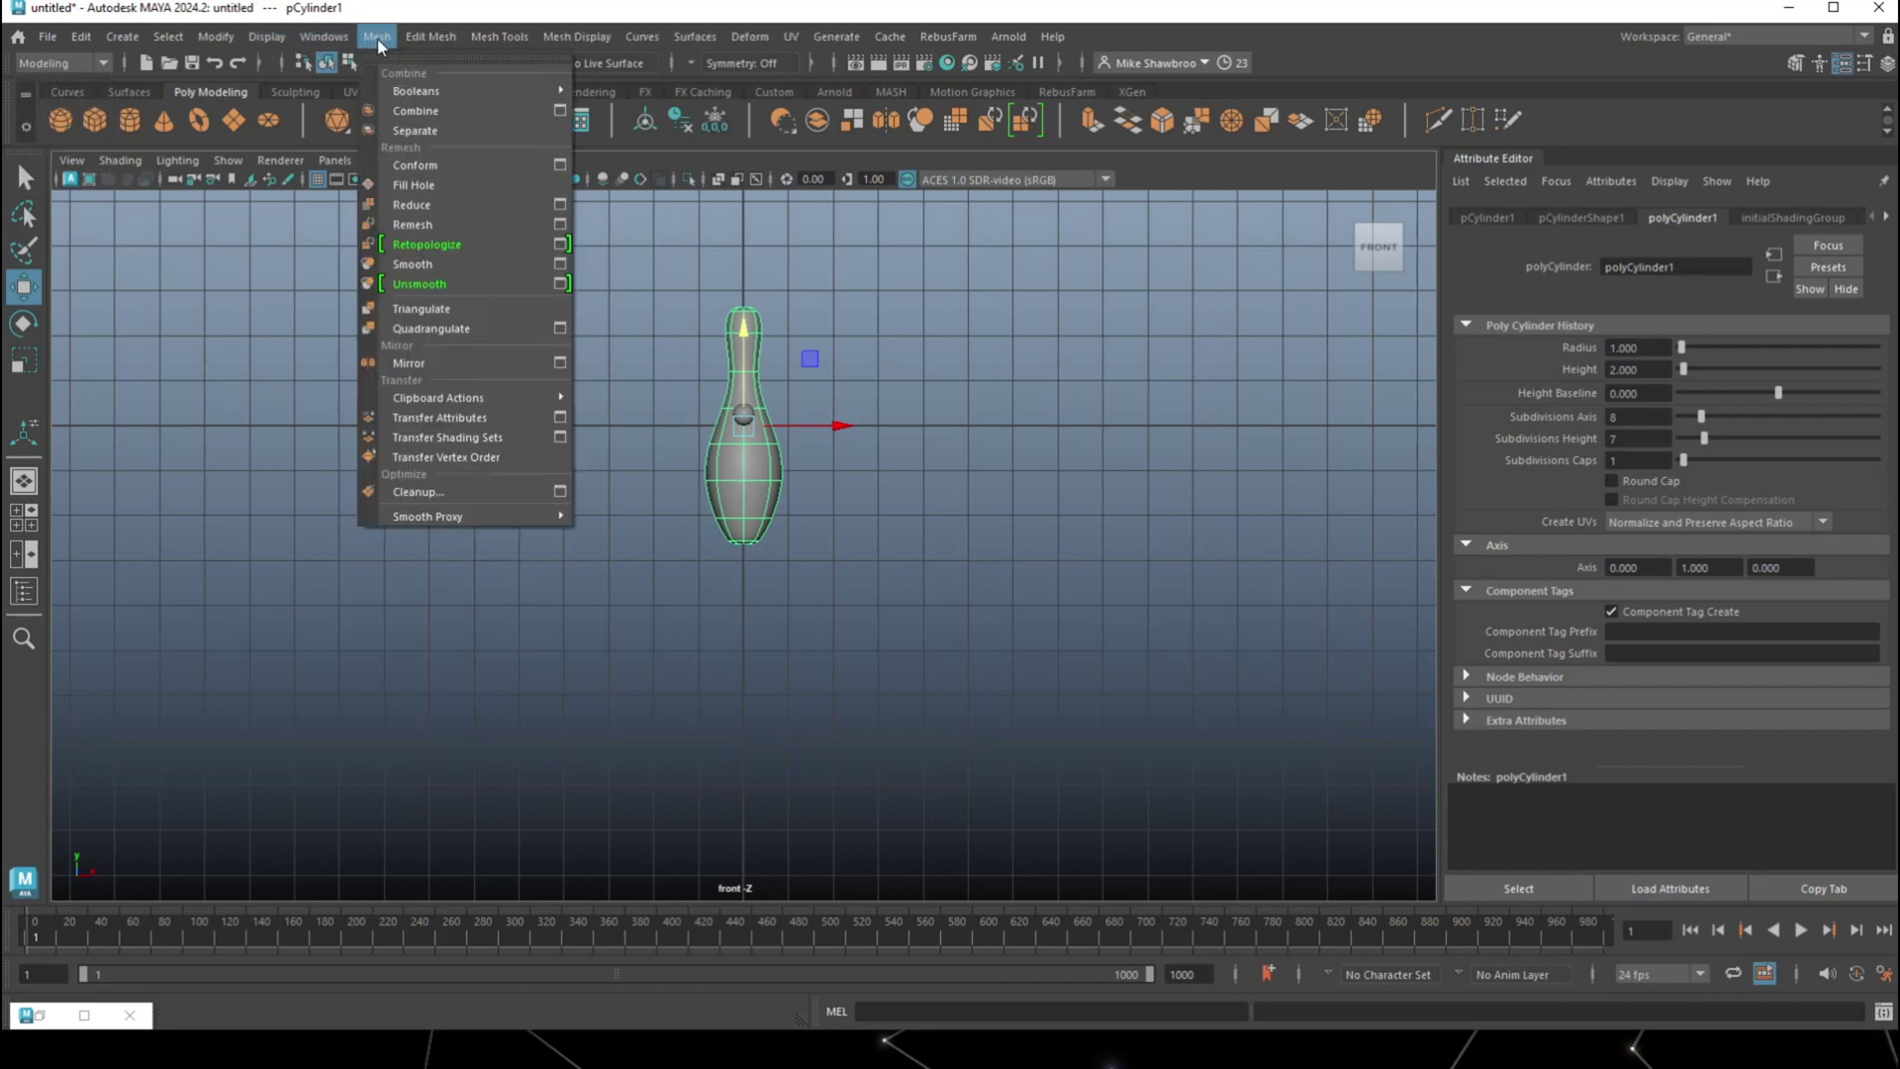
click(442, 260)
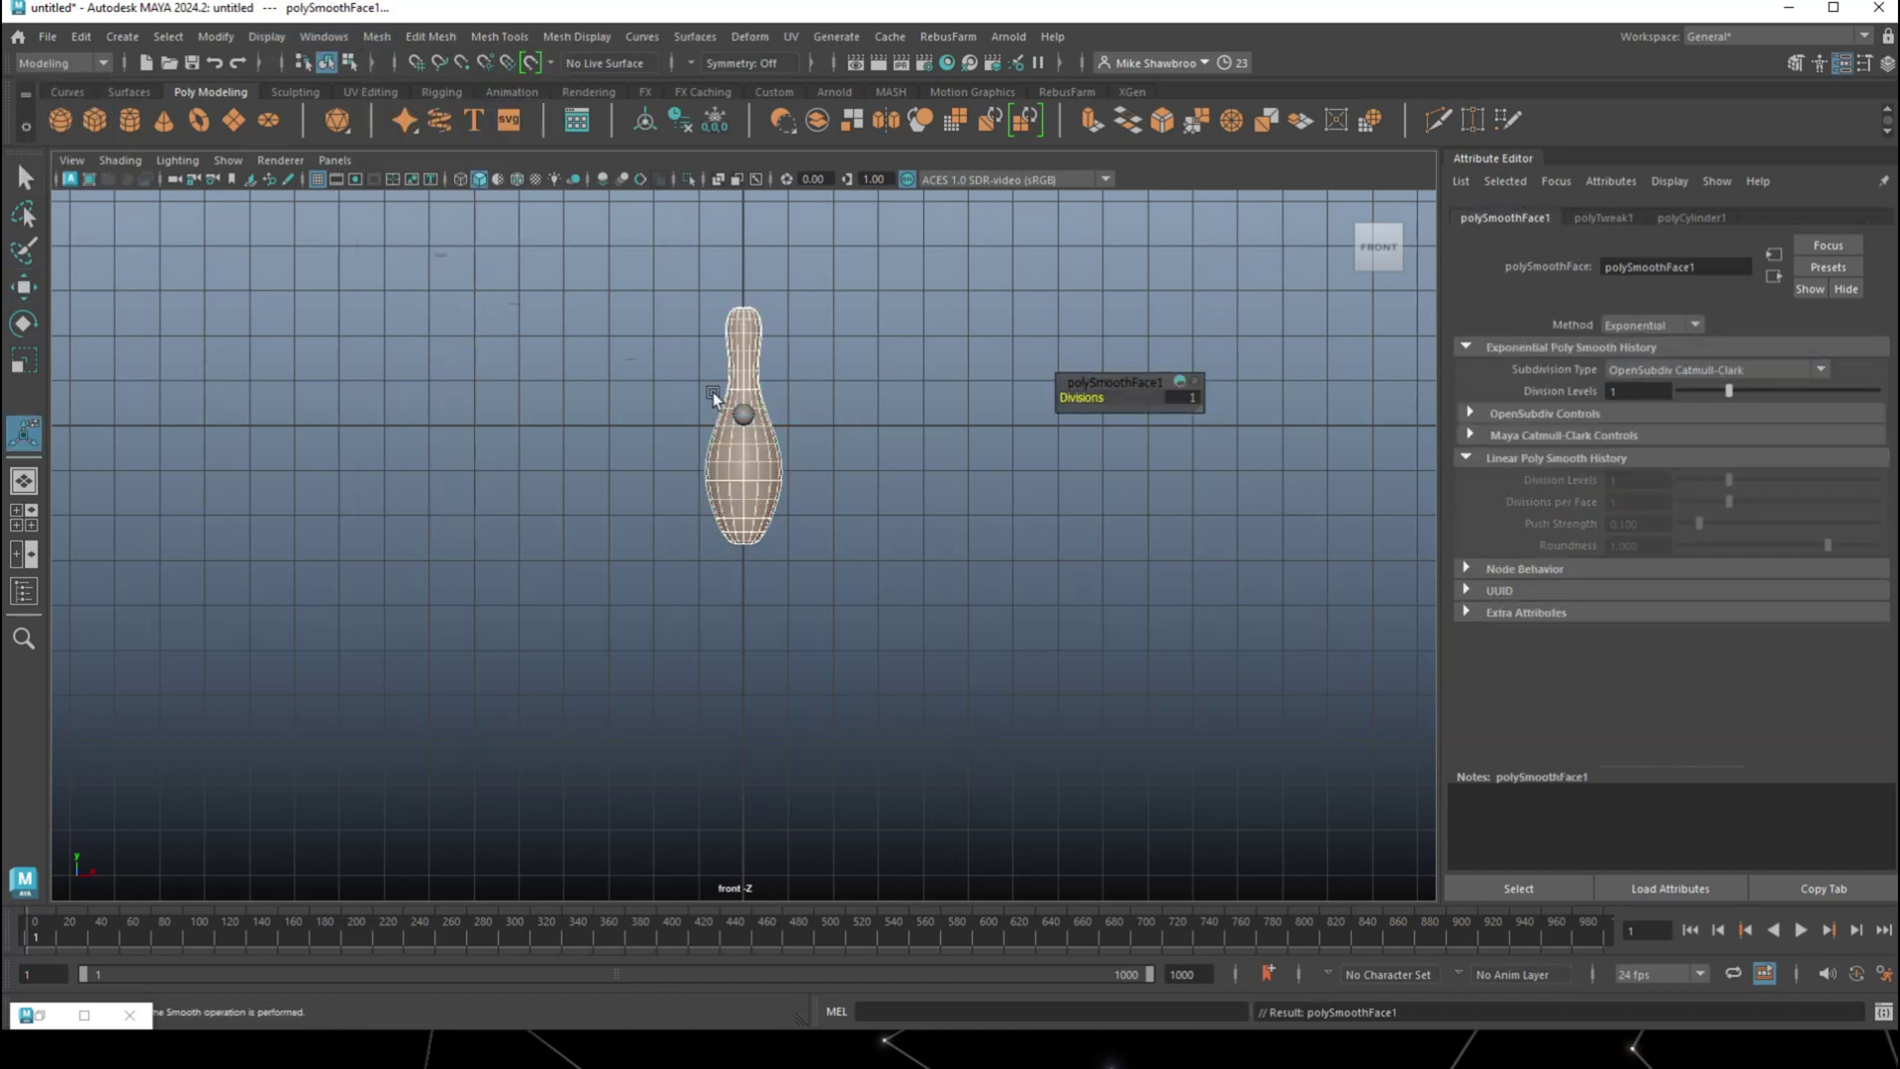
click(876, 580)
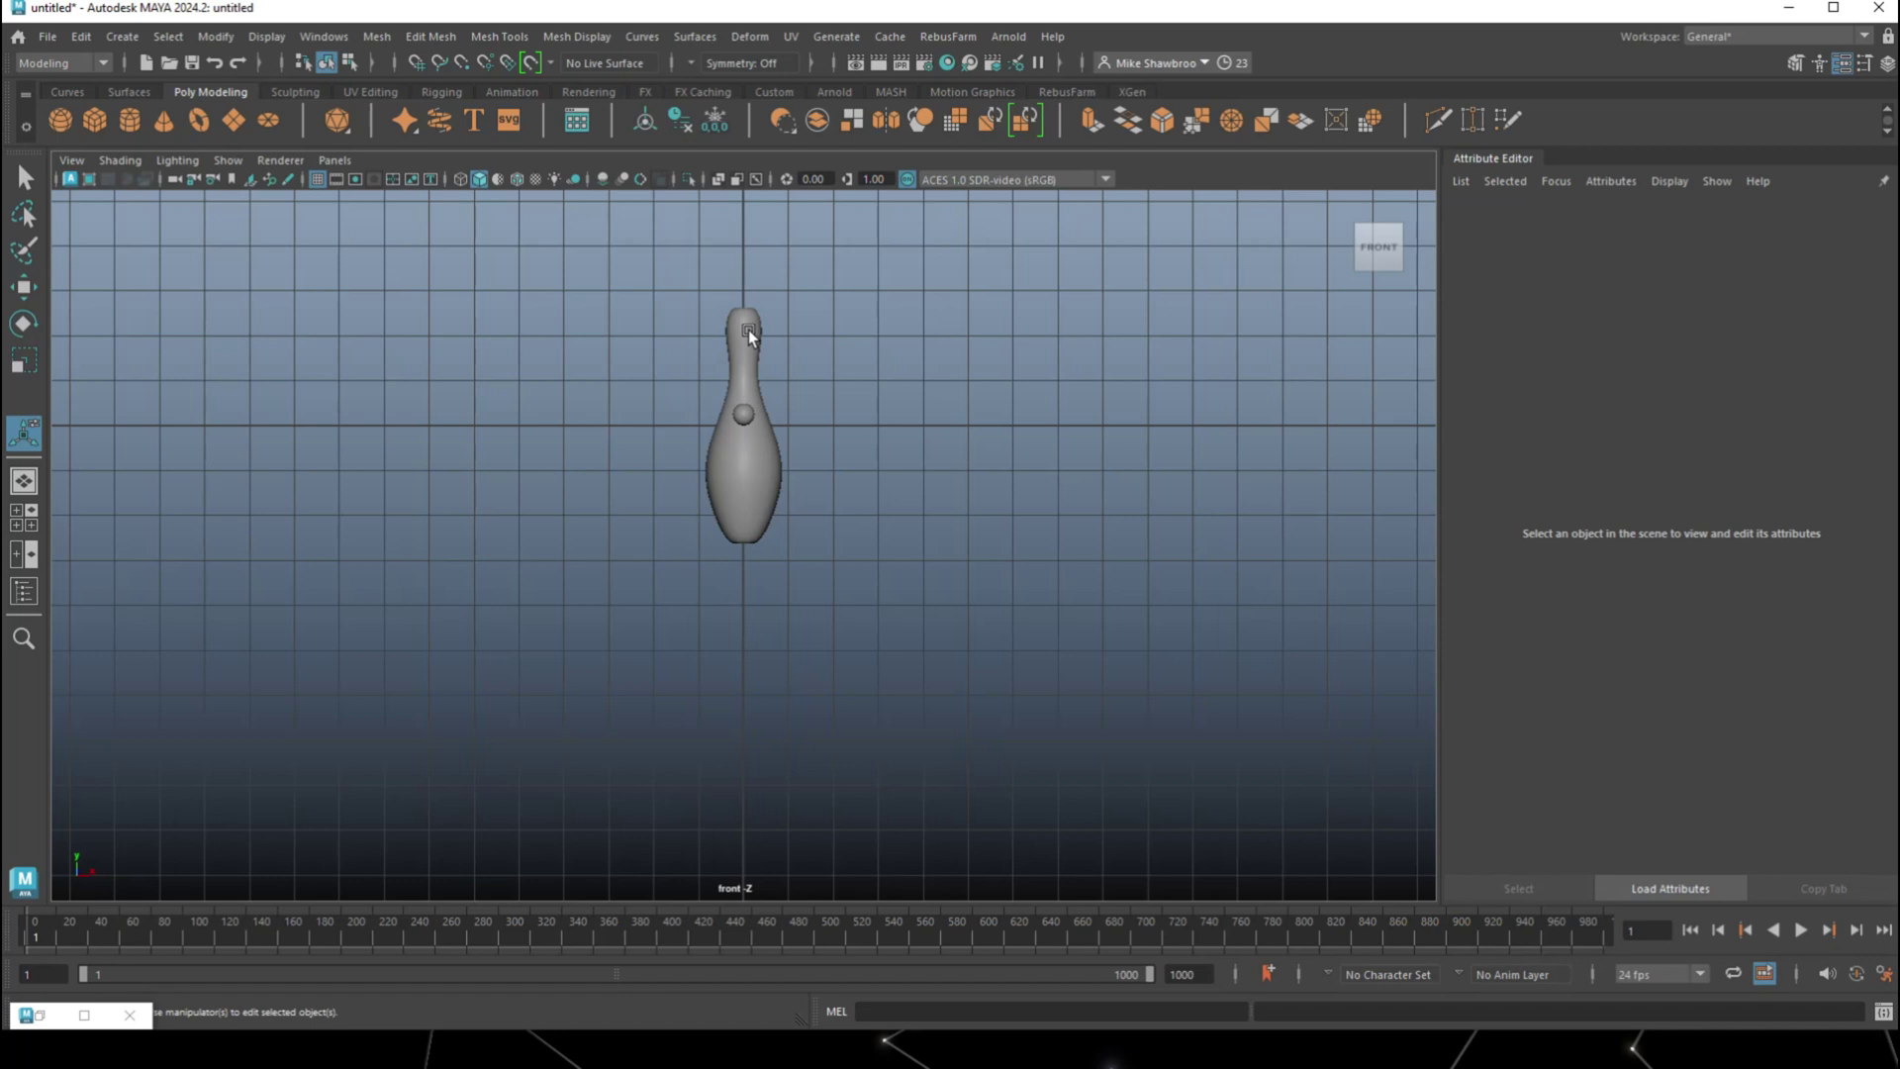
click(748, 329)
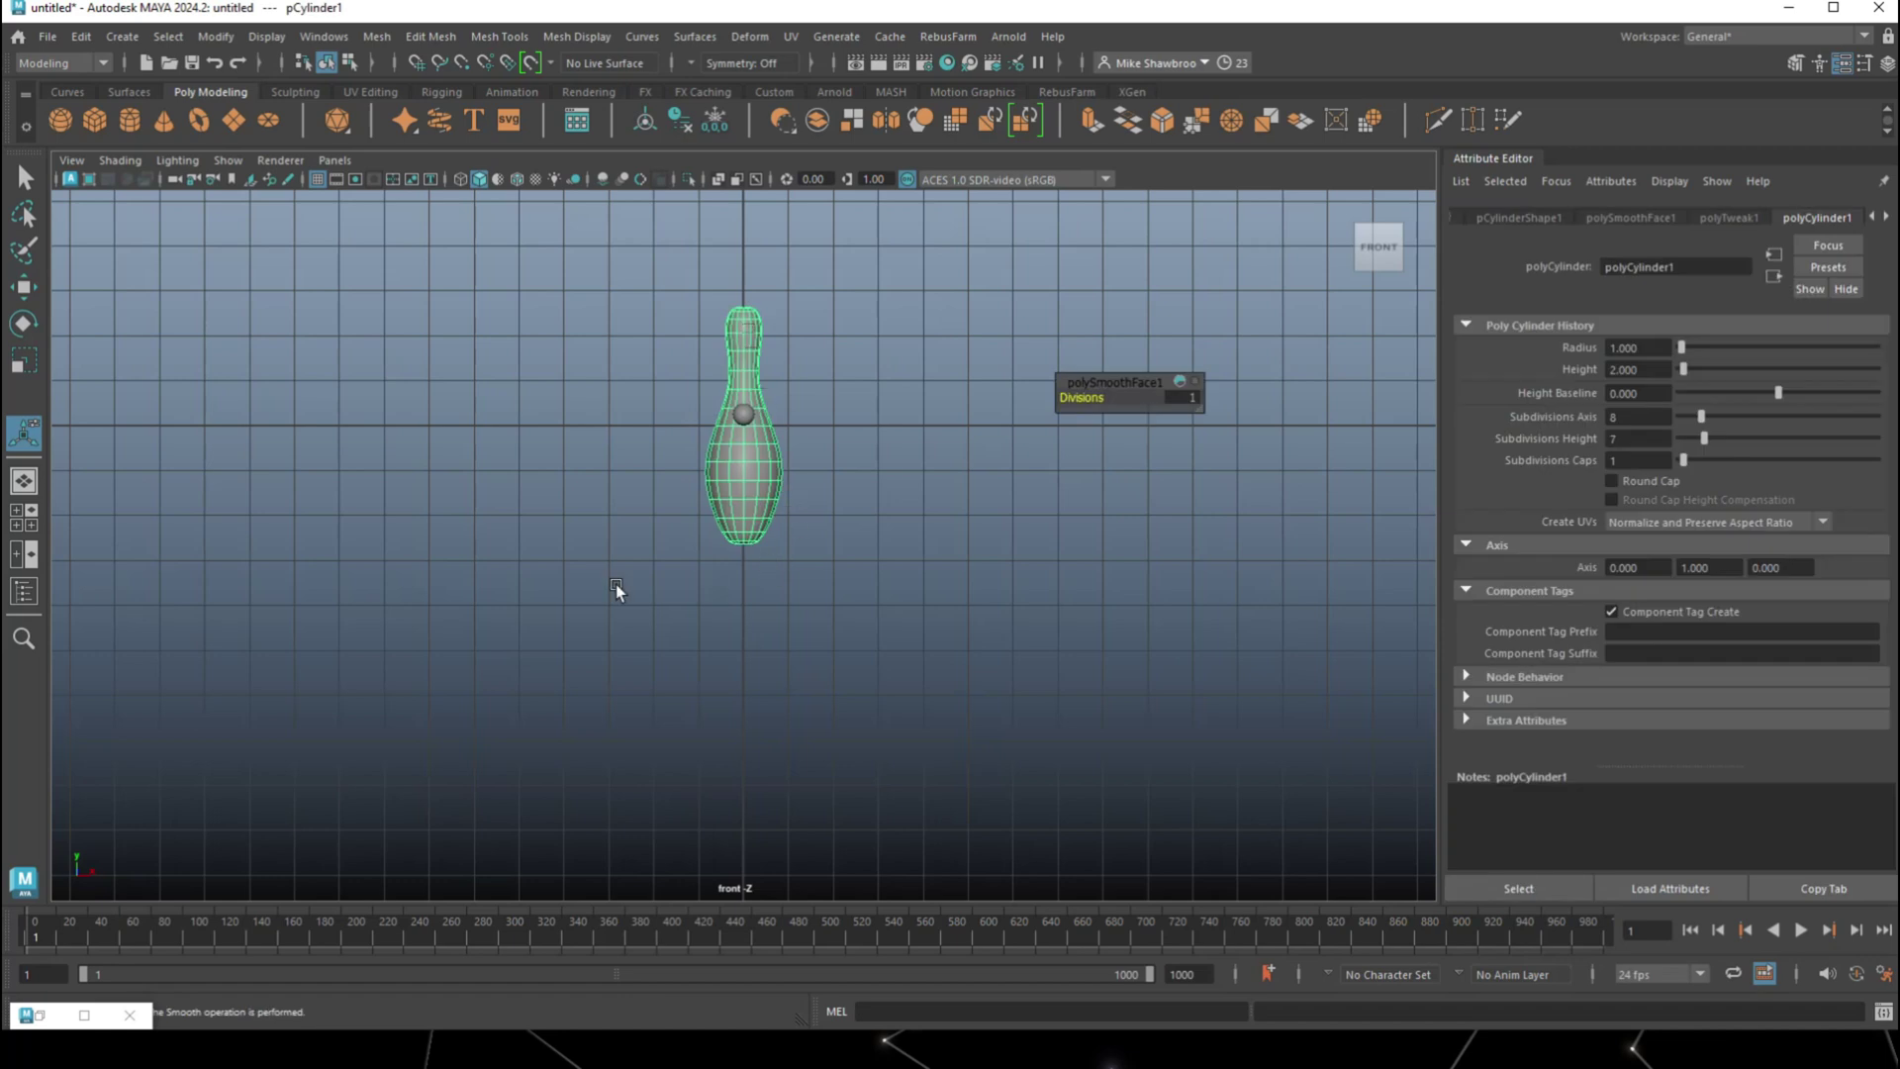
Scale the pin down to lane scale and lift it to stand upright on the lane
click(25, 522)
key(space)
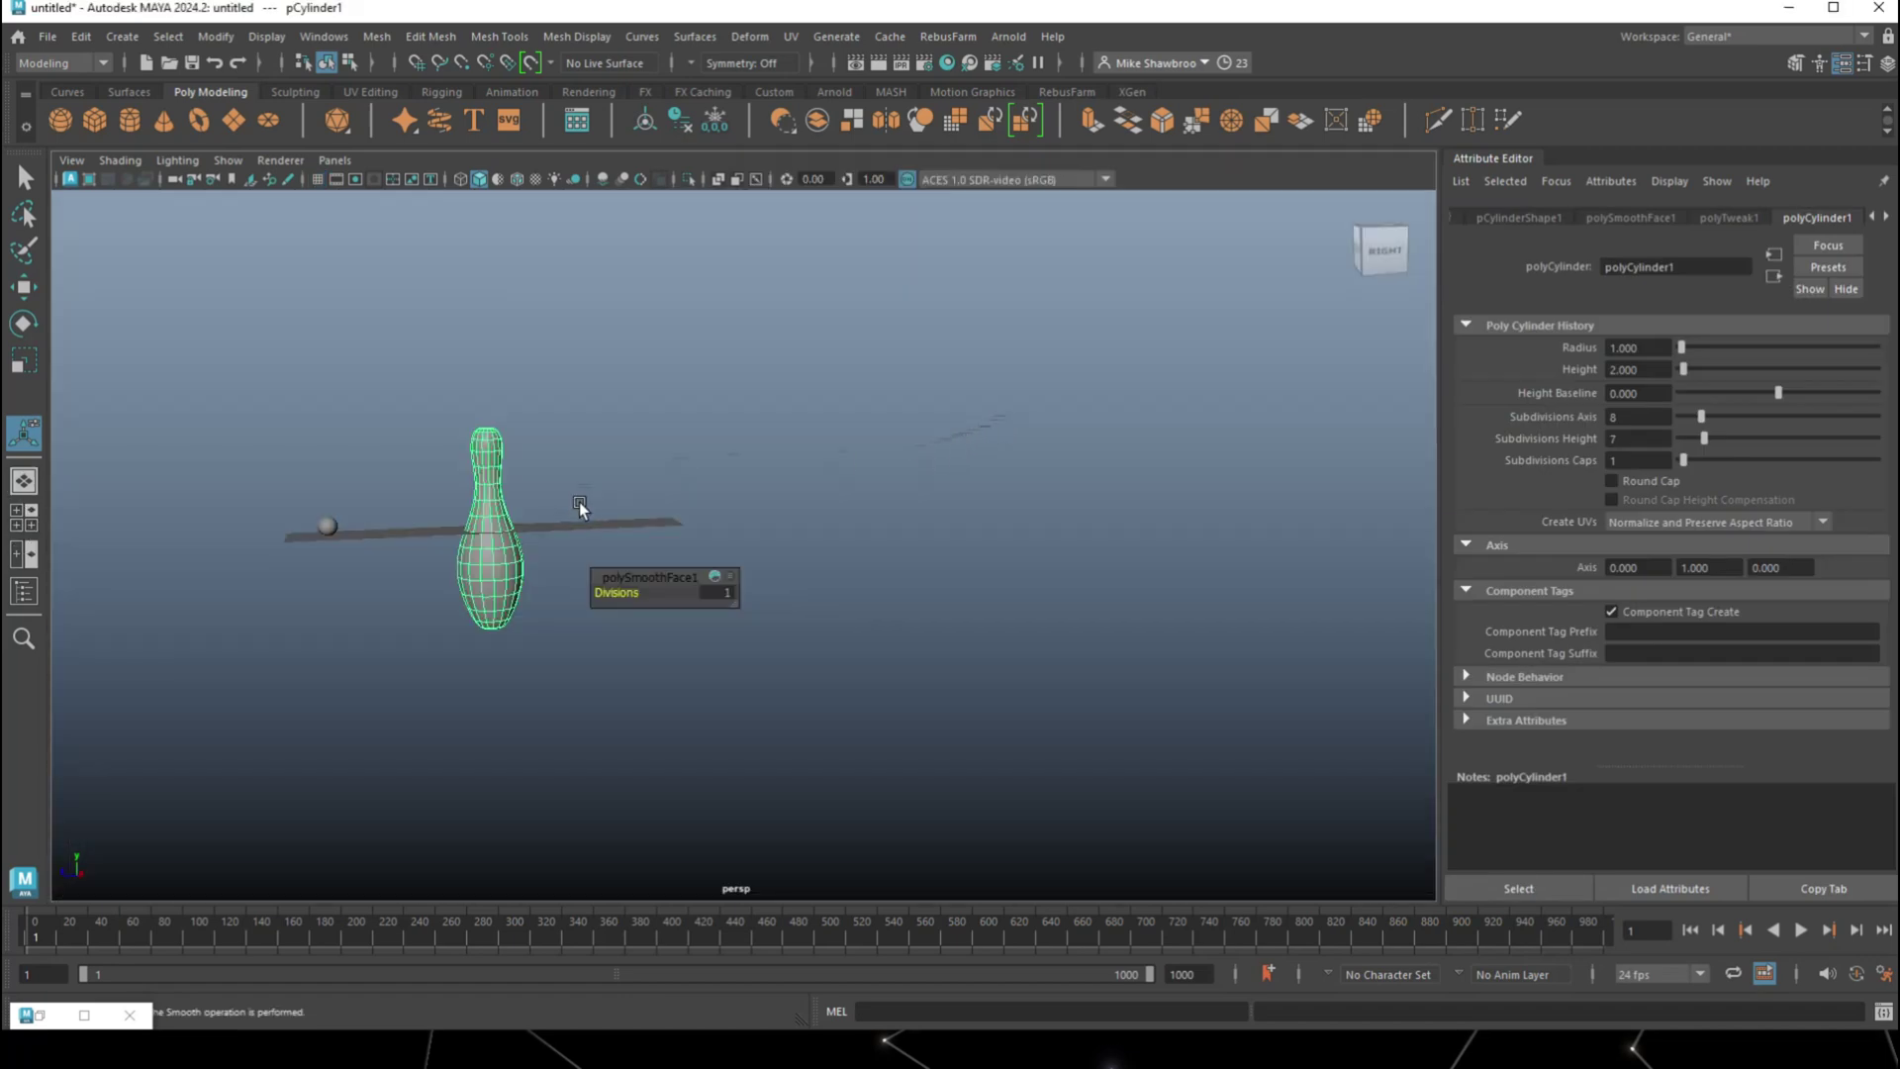
key(r)
drag(489, 531, 408, 560)
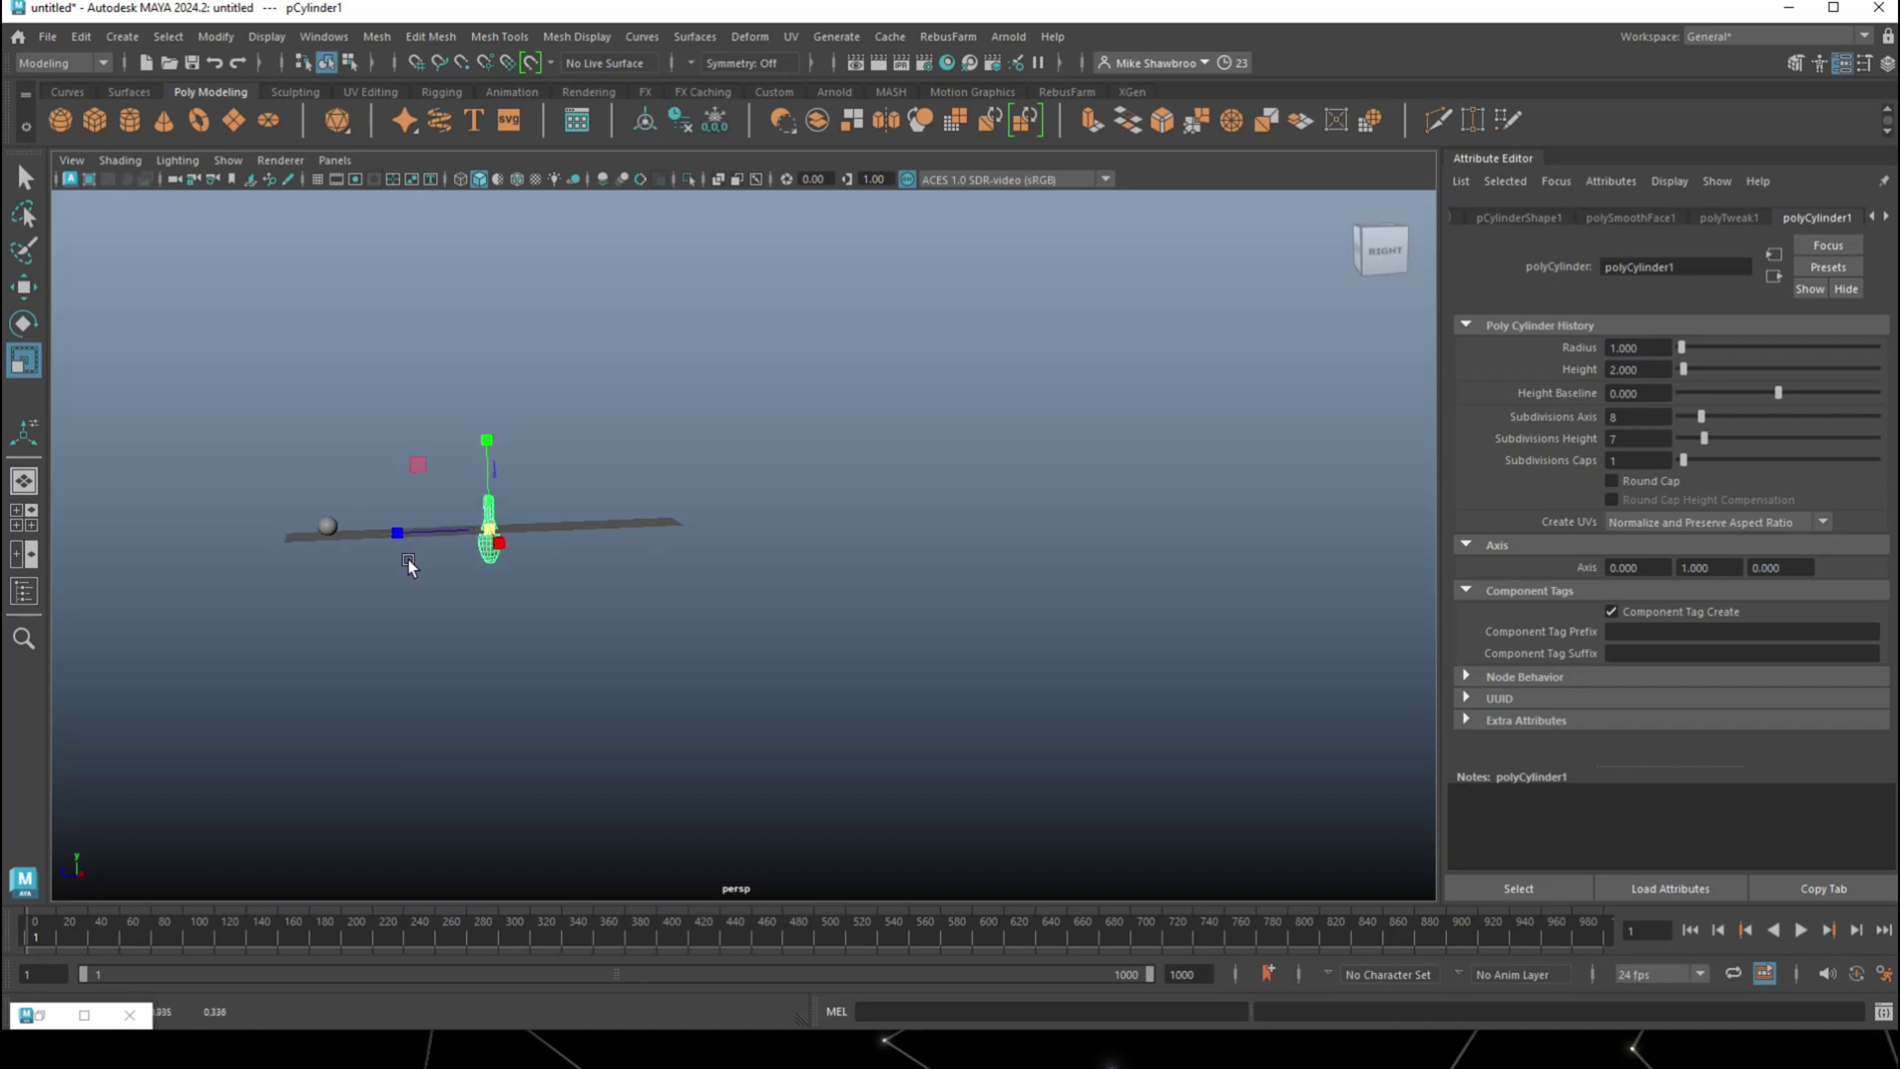
key(w)
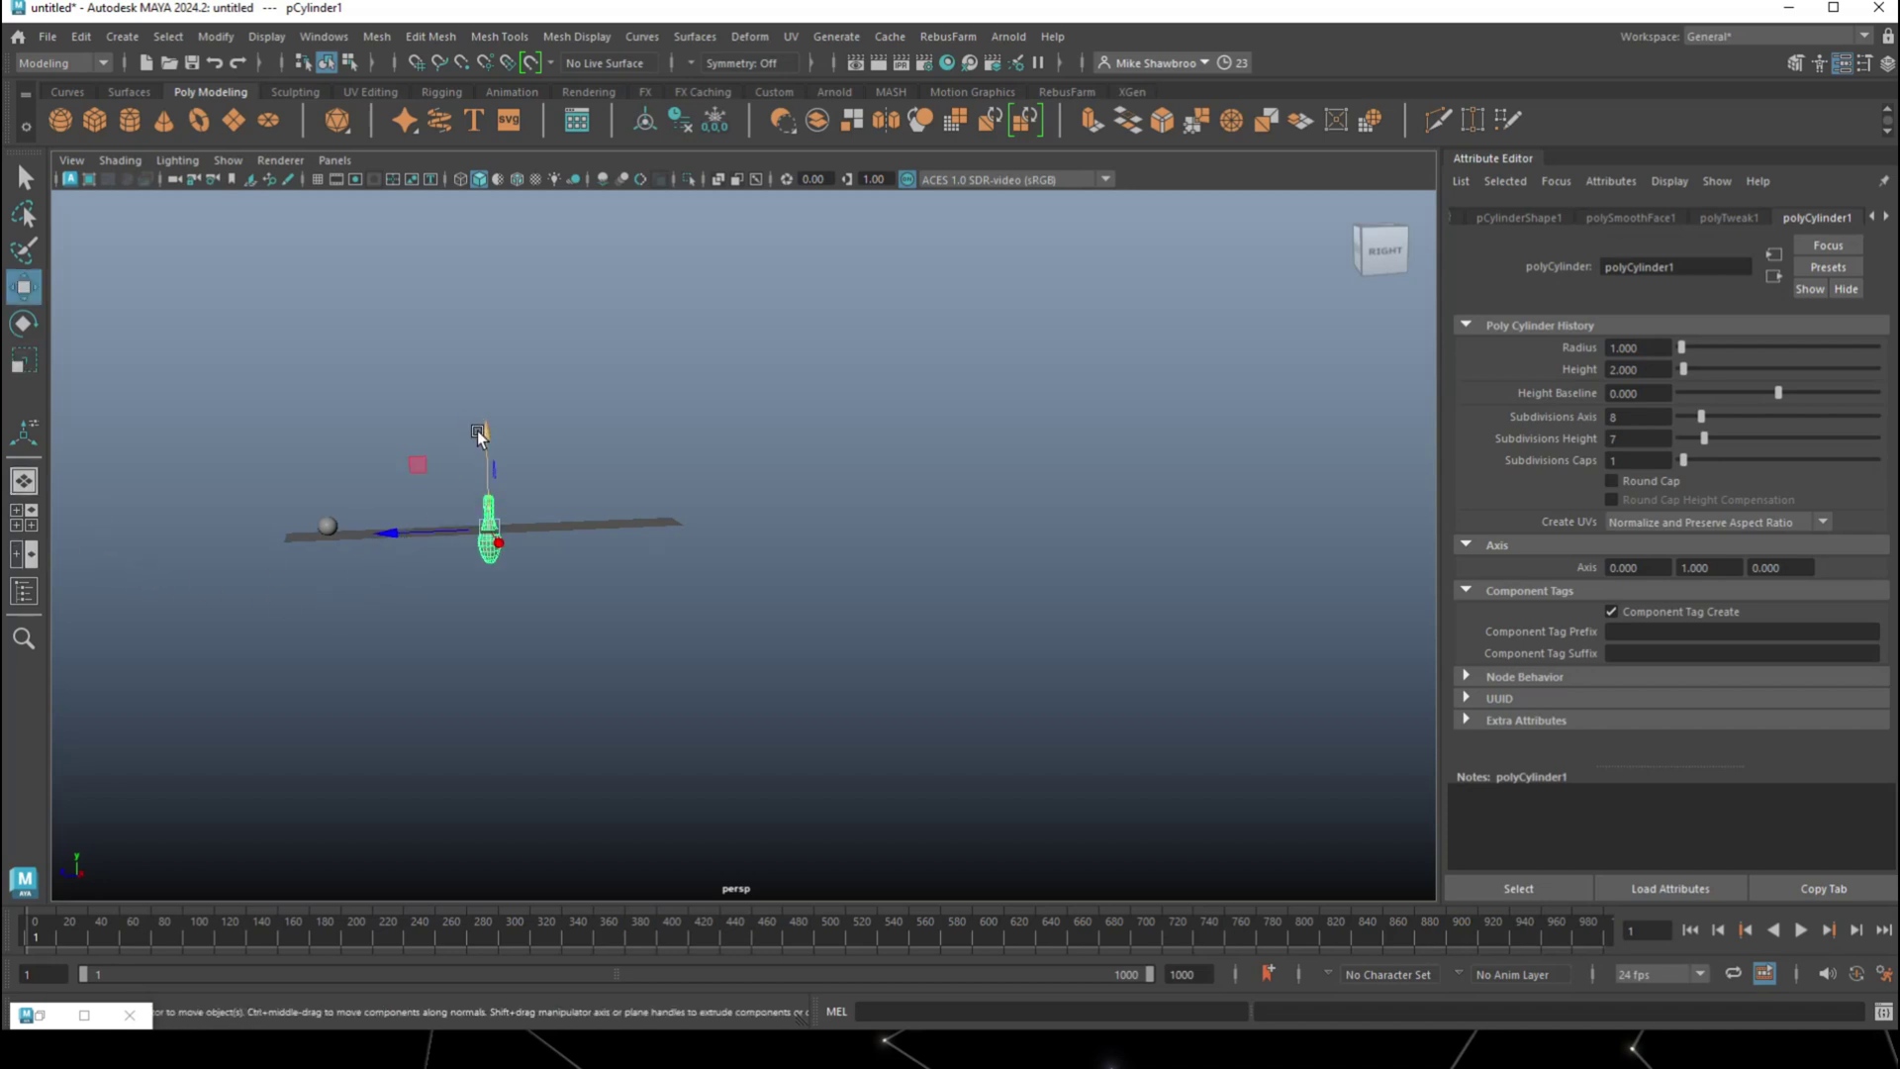
drag(484, 433, 490, 395)
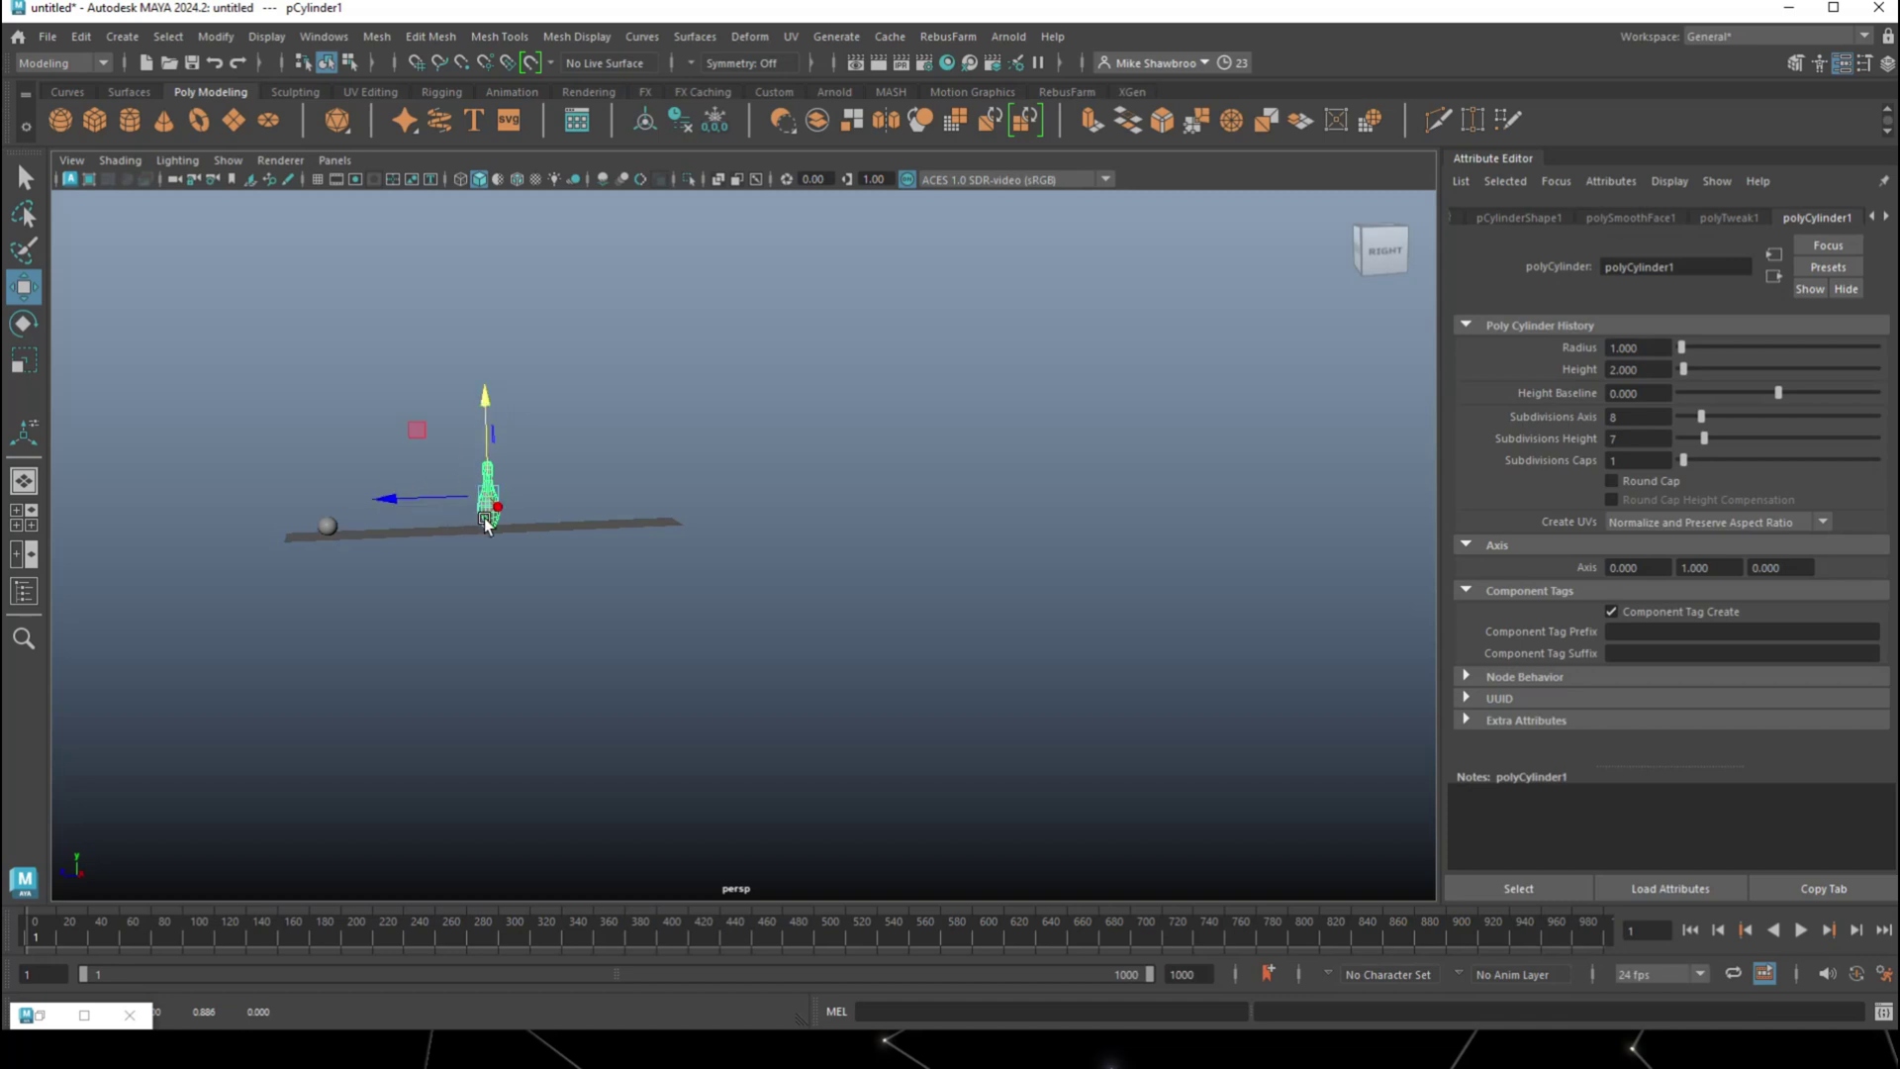
key(r)
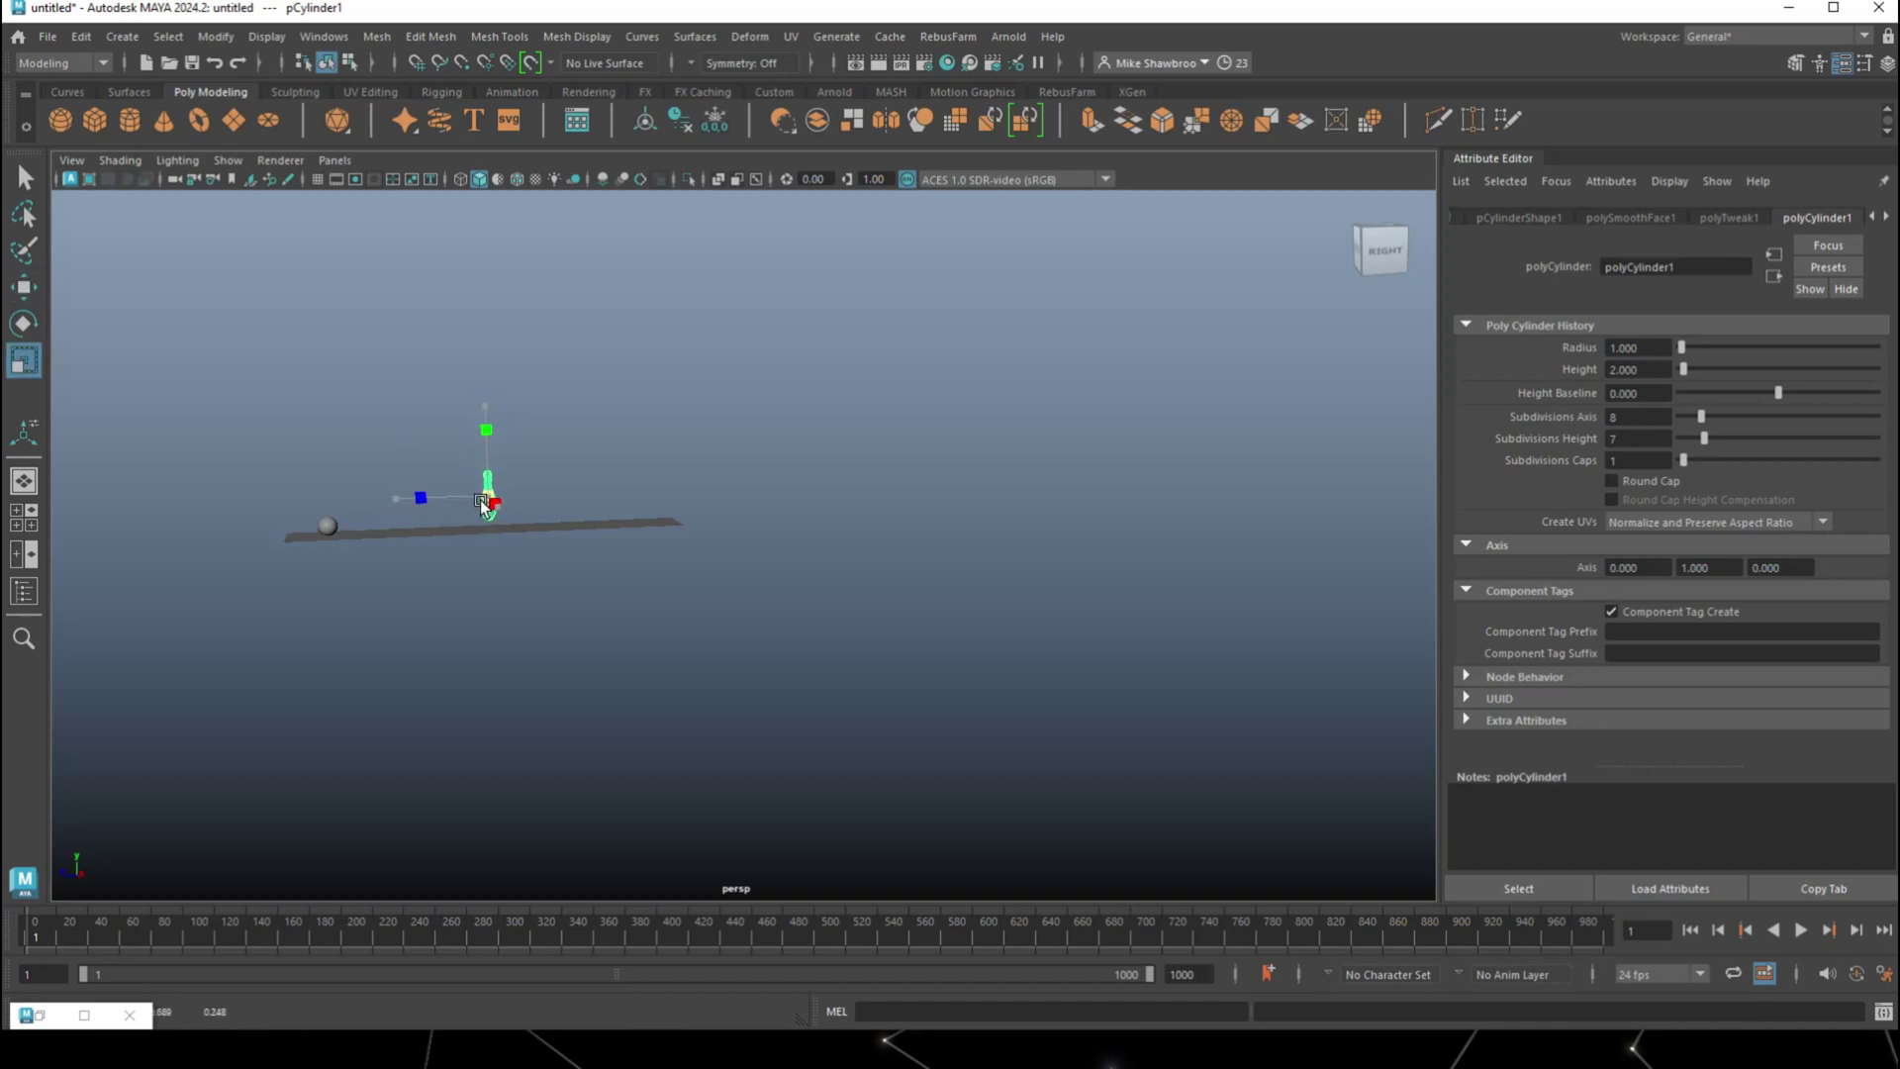
key(w)
drag(483, 406, 481, 407)
click(24, 516)
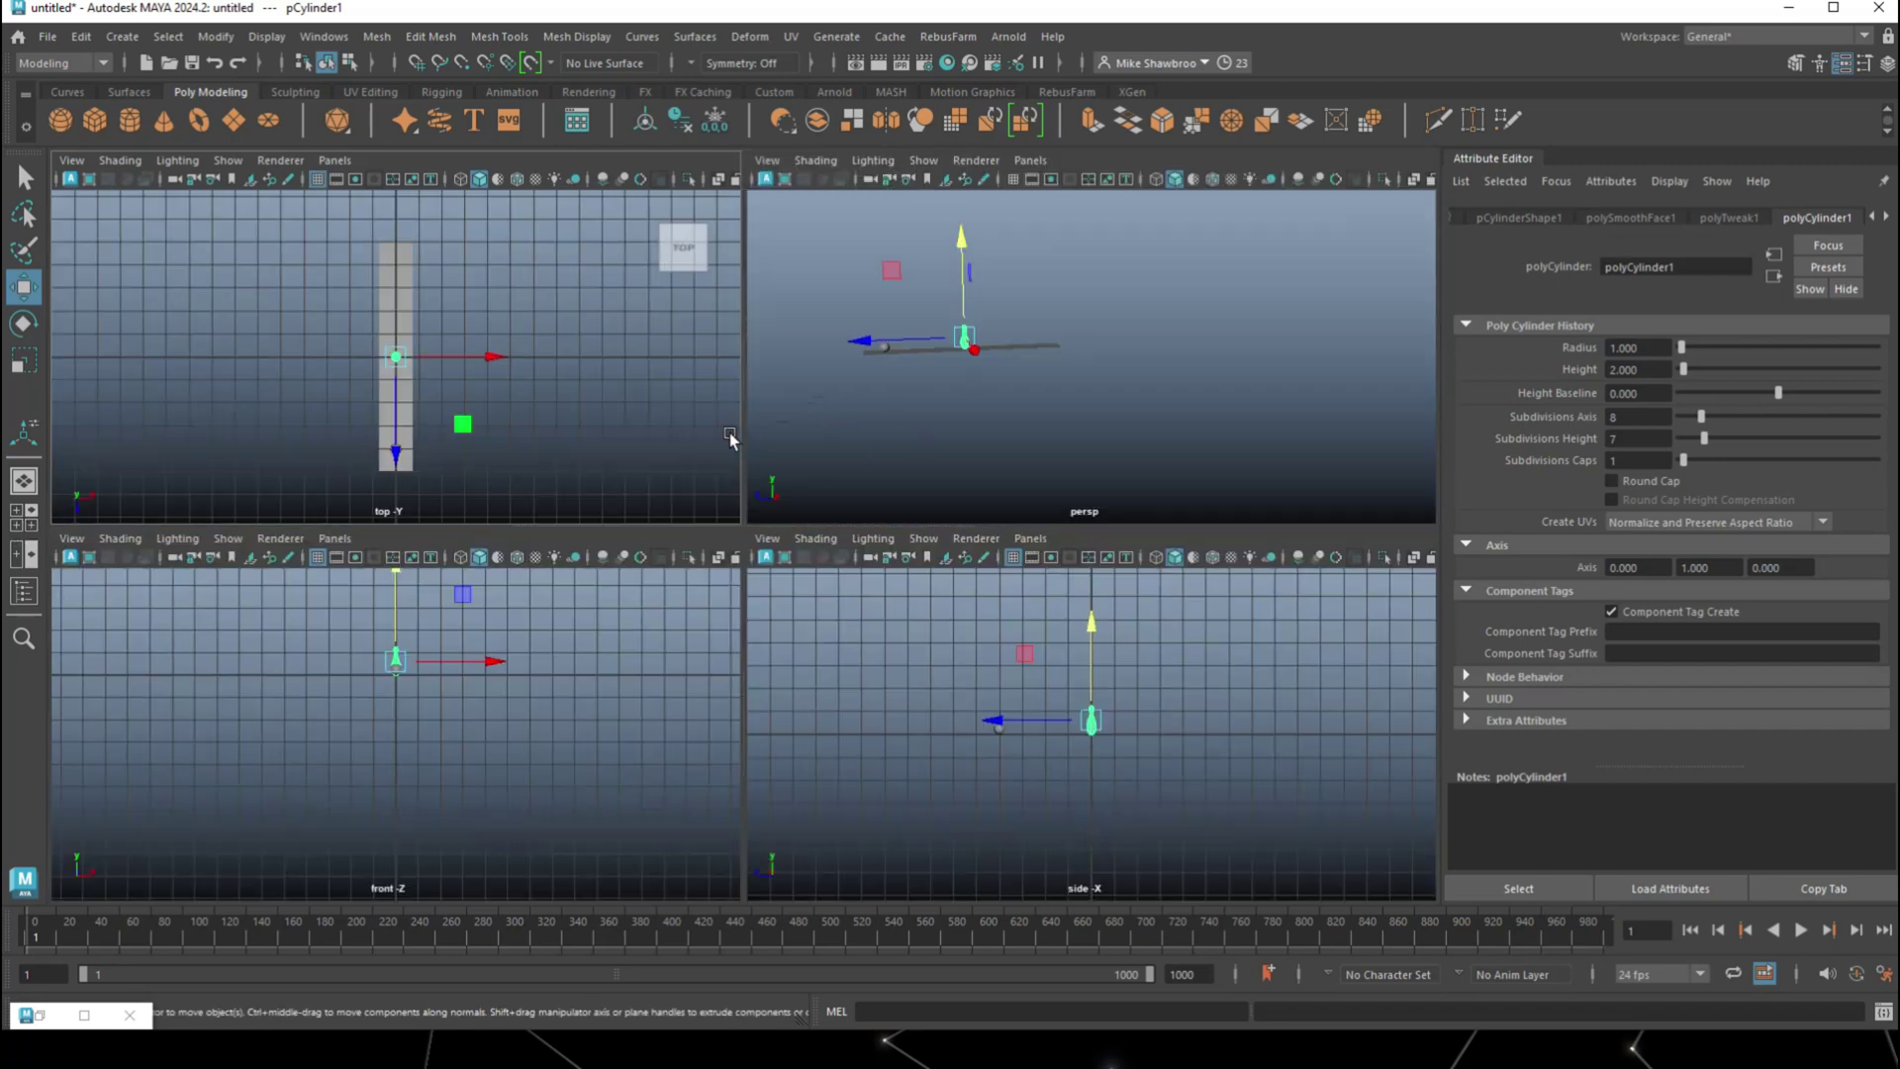
key(space)
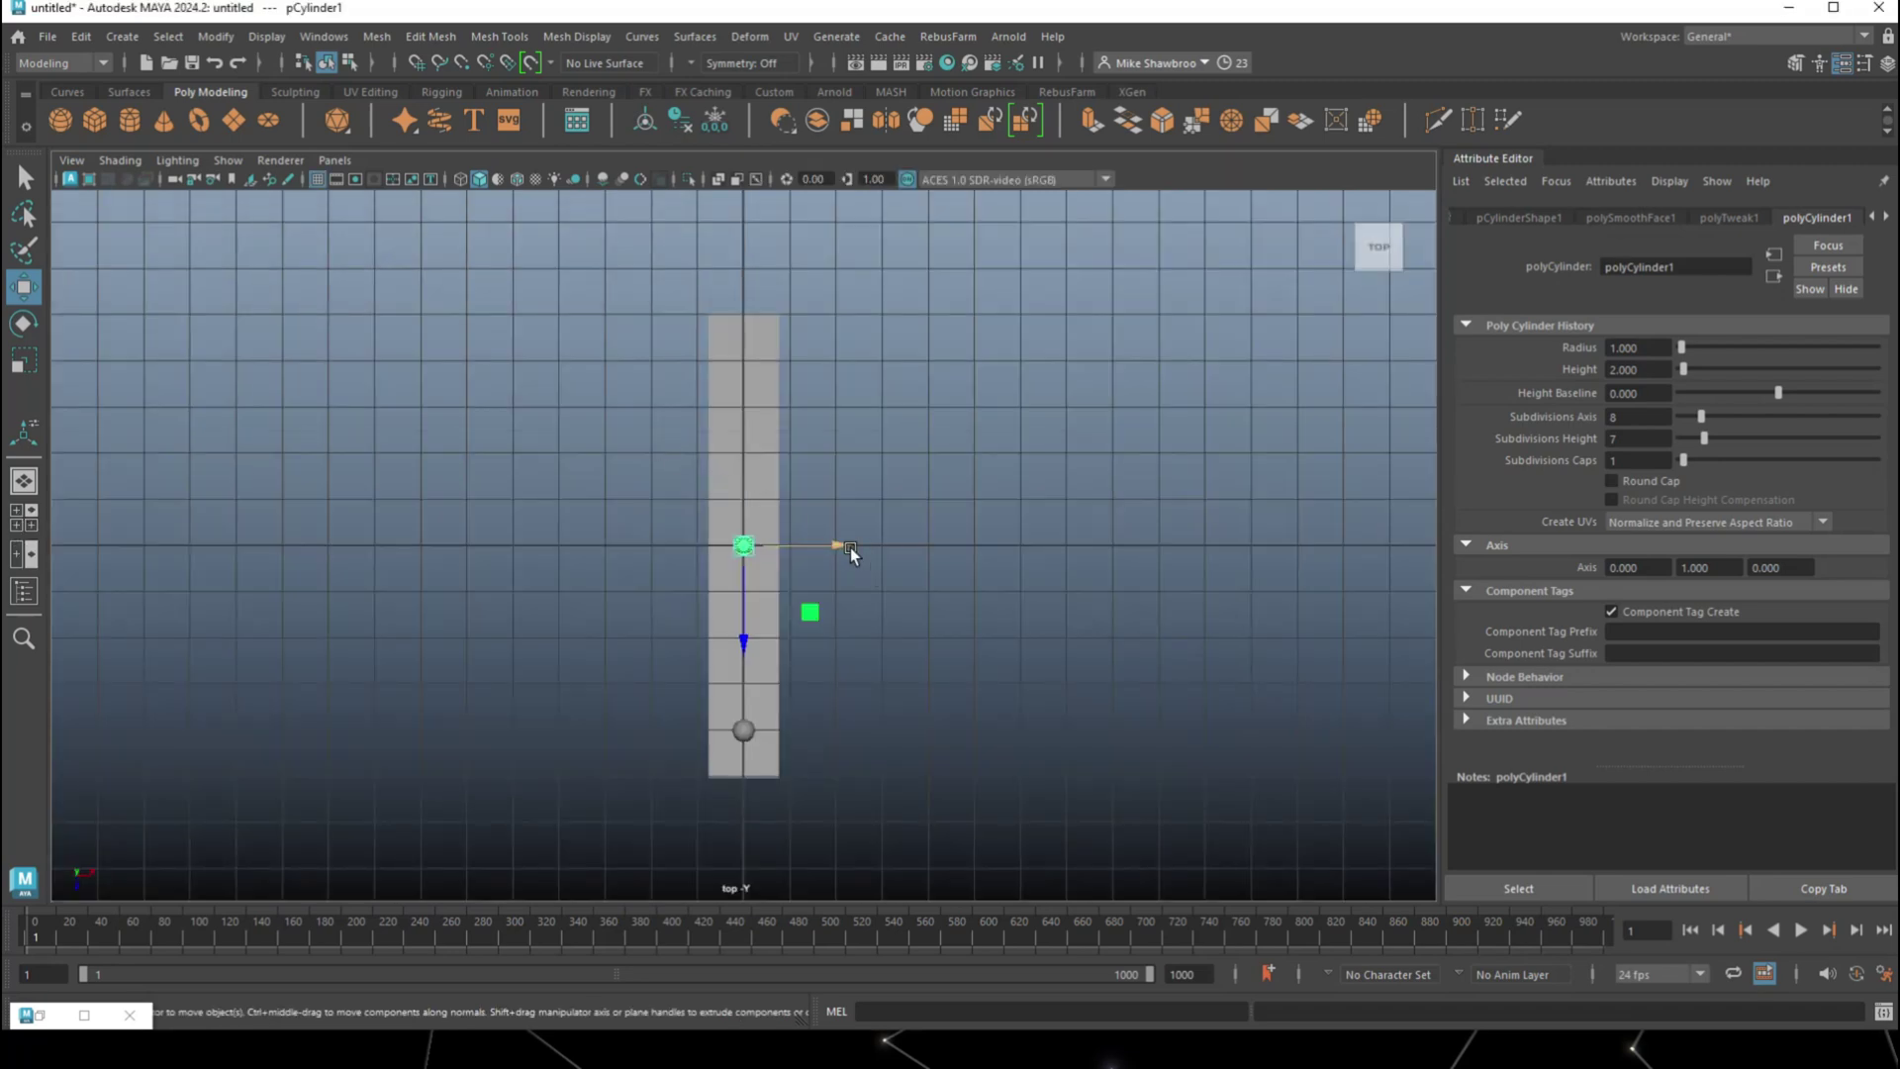
Move the pin beside the lane and duplicate it into a row of four pins
drag(840, 542, 1097, 574)
scroll(1093, 594, up, 2)
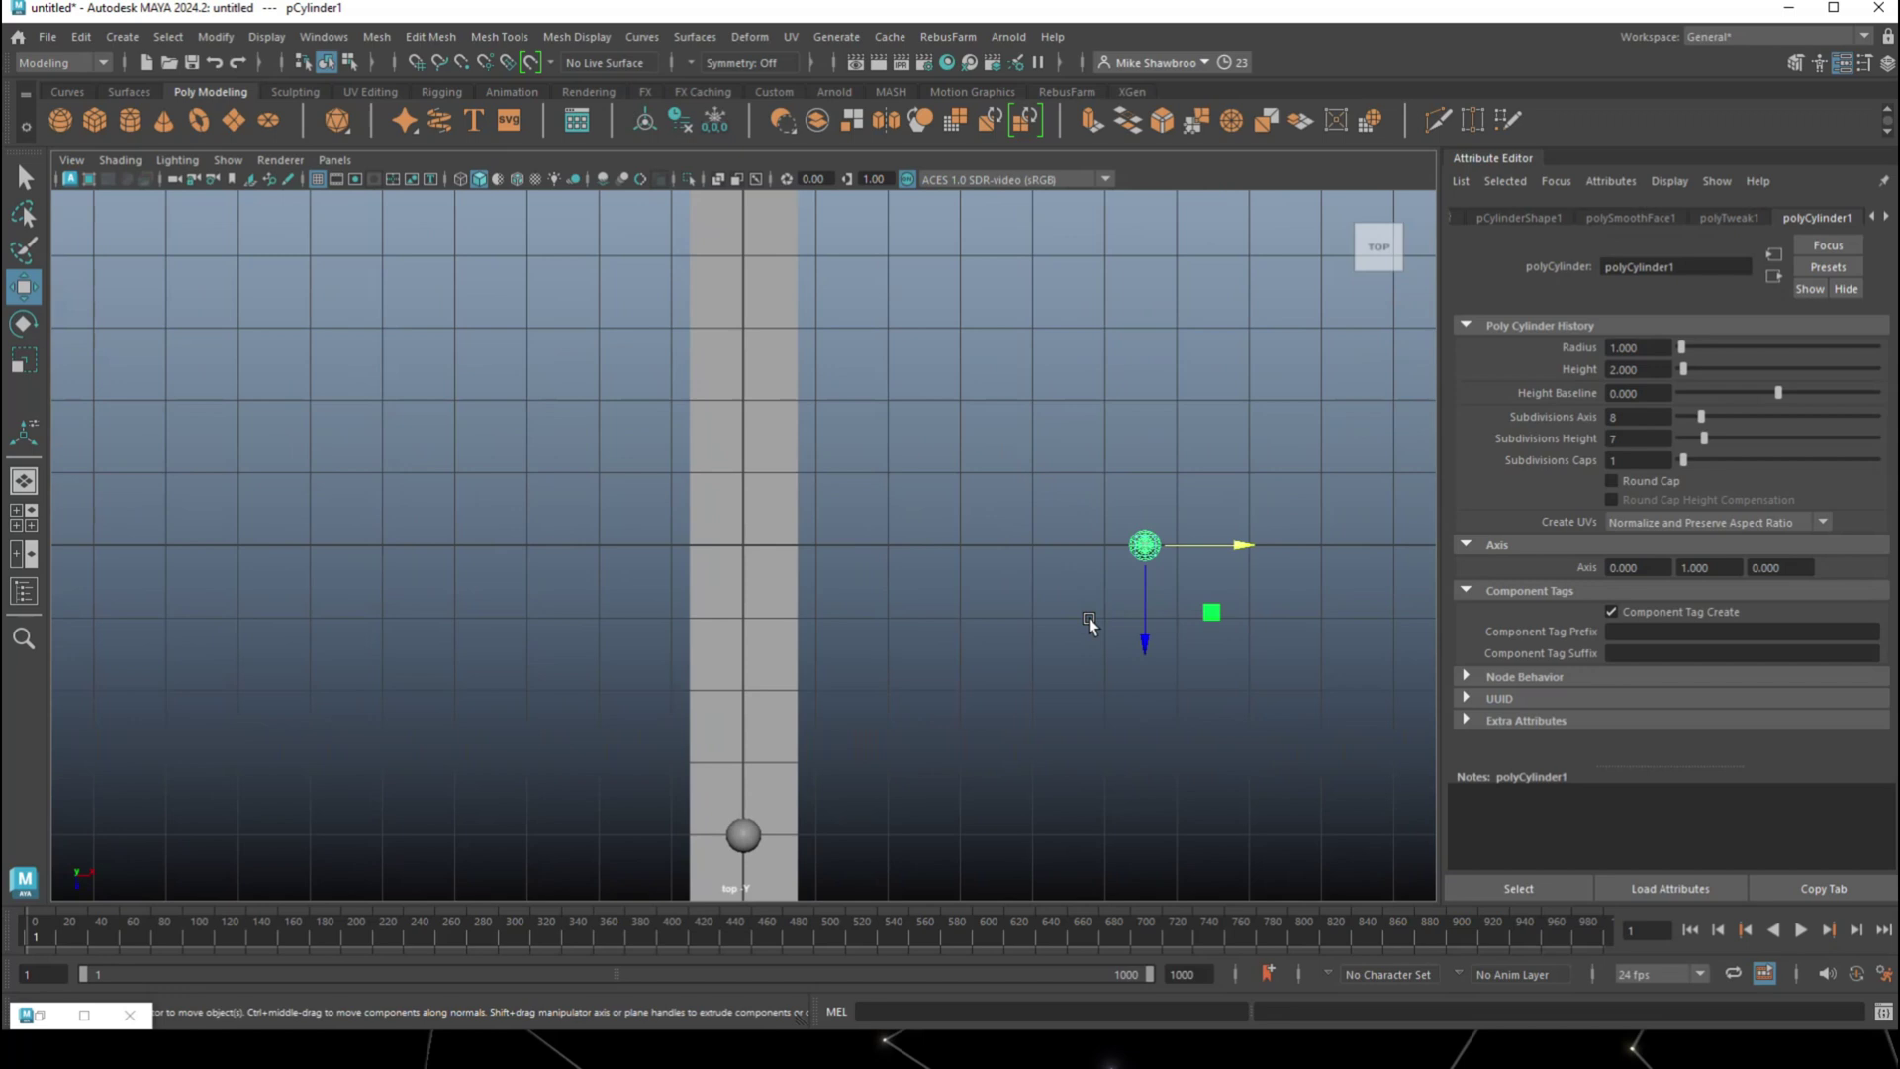
alt+middle_drag(1088, 621, 736, 635)
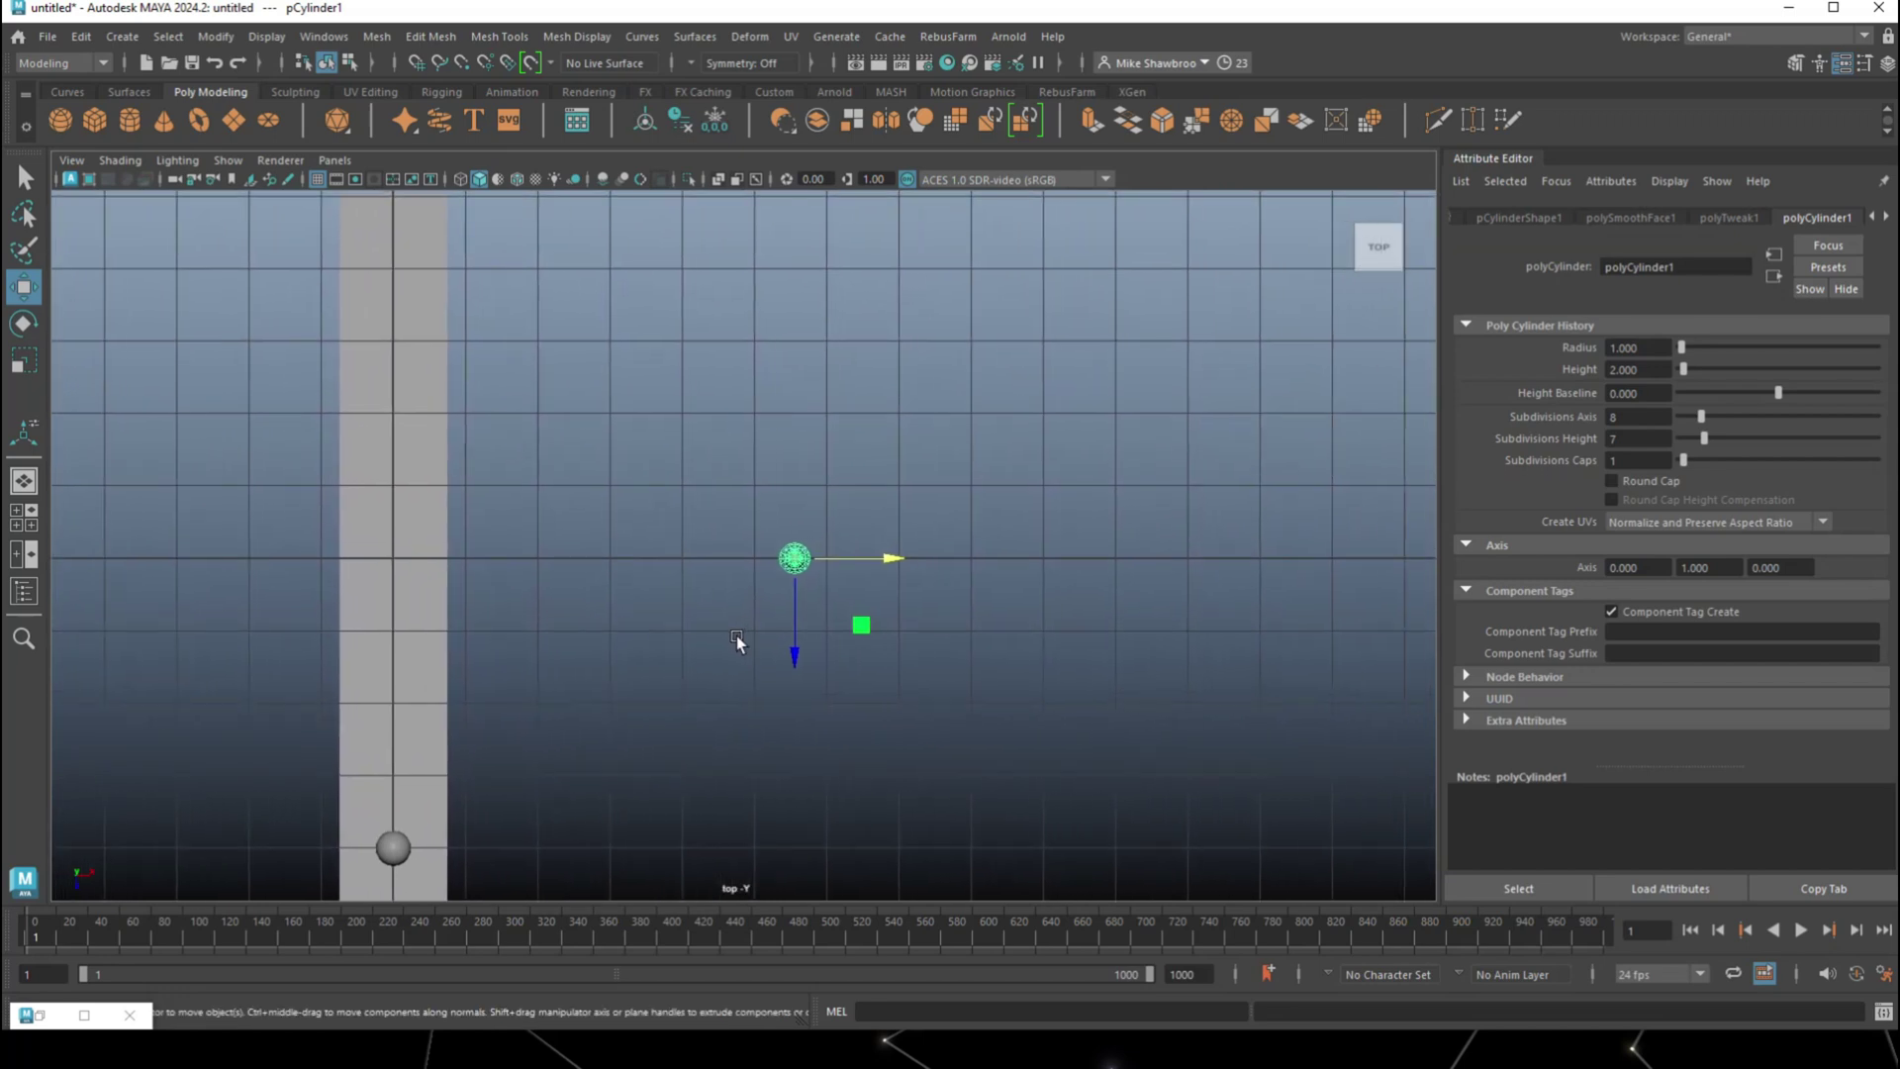
key(ctrl+d)
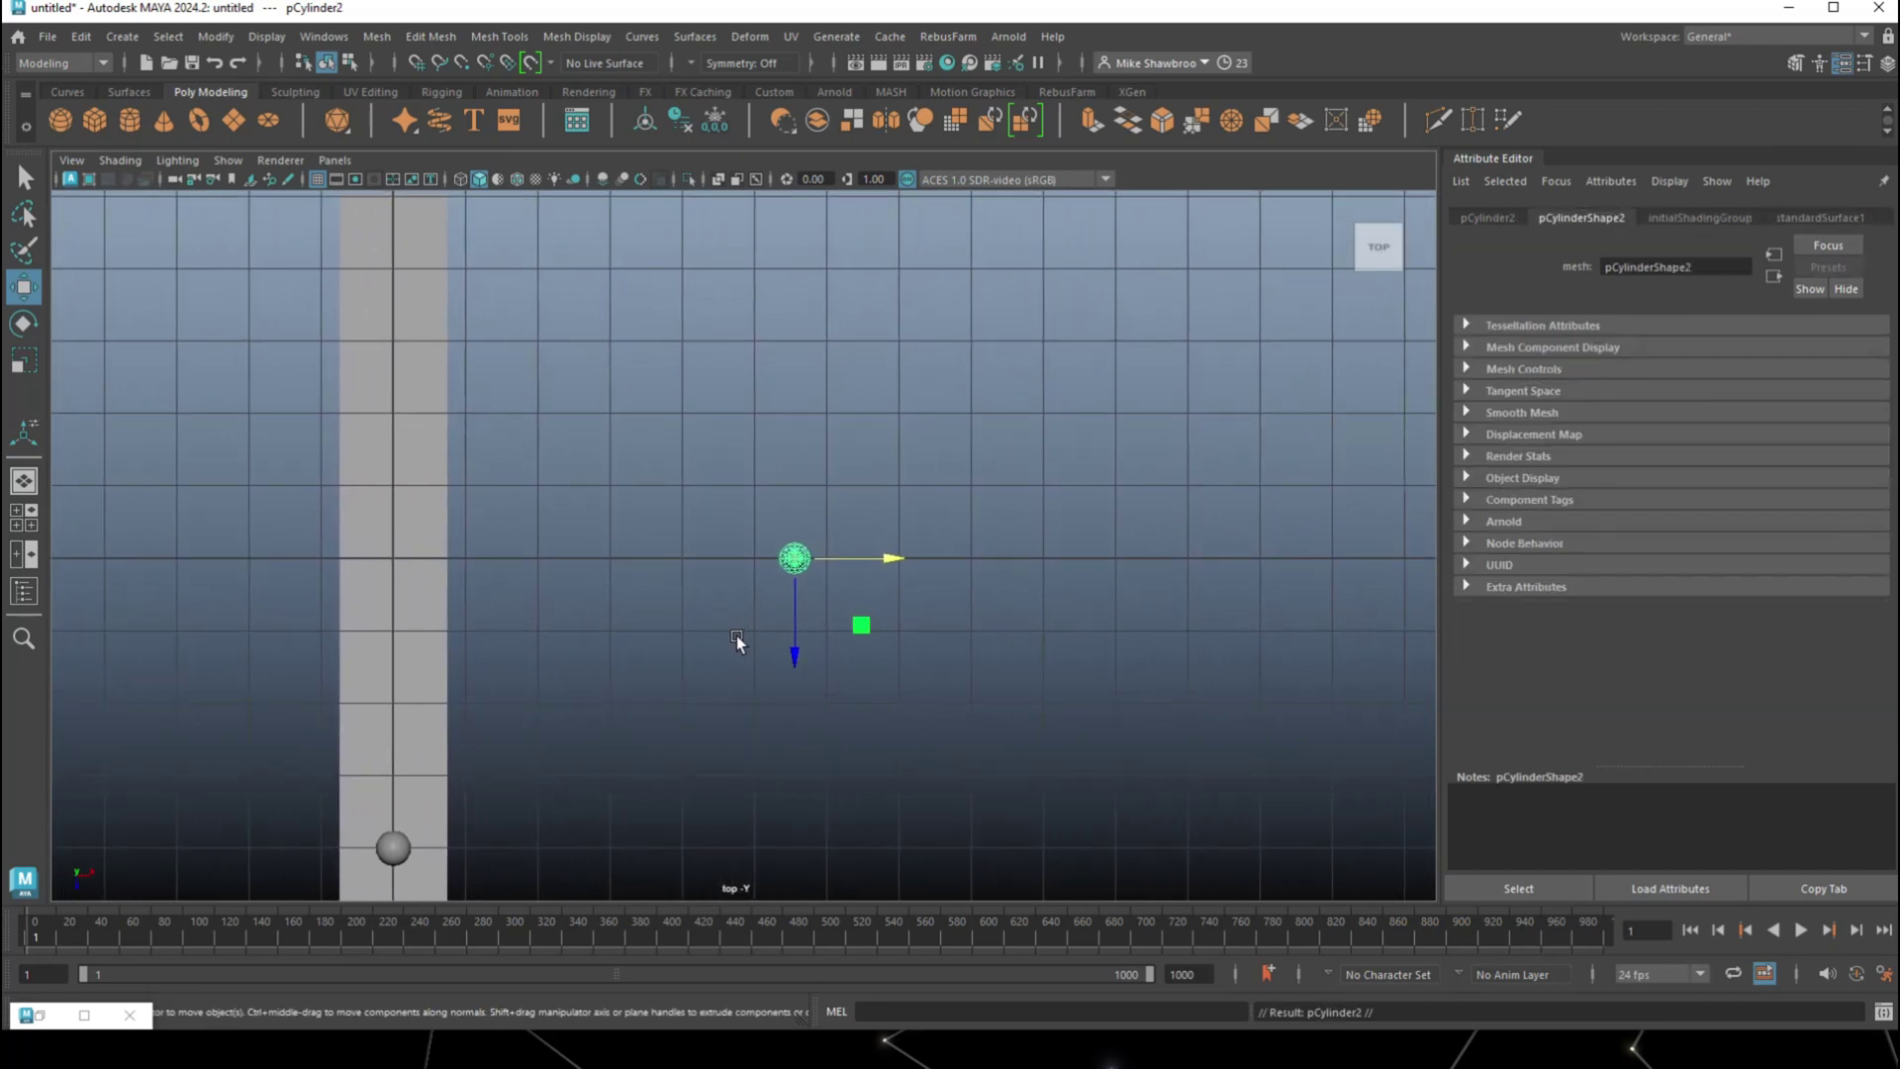
key(x)
drag(897, 560, 869, 558)
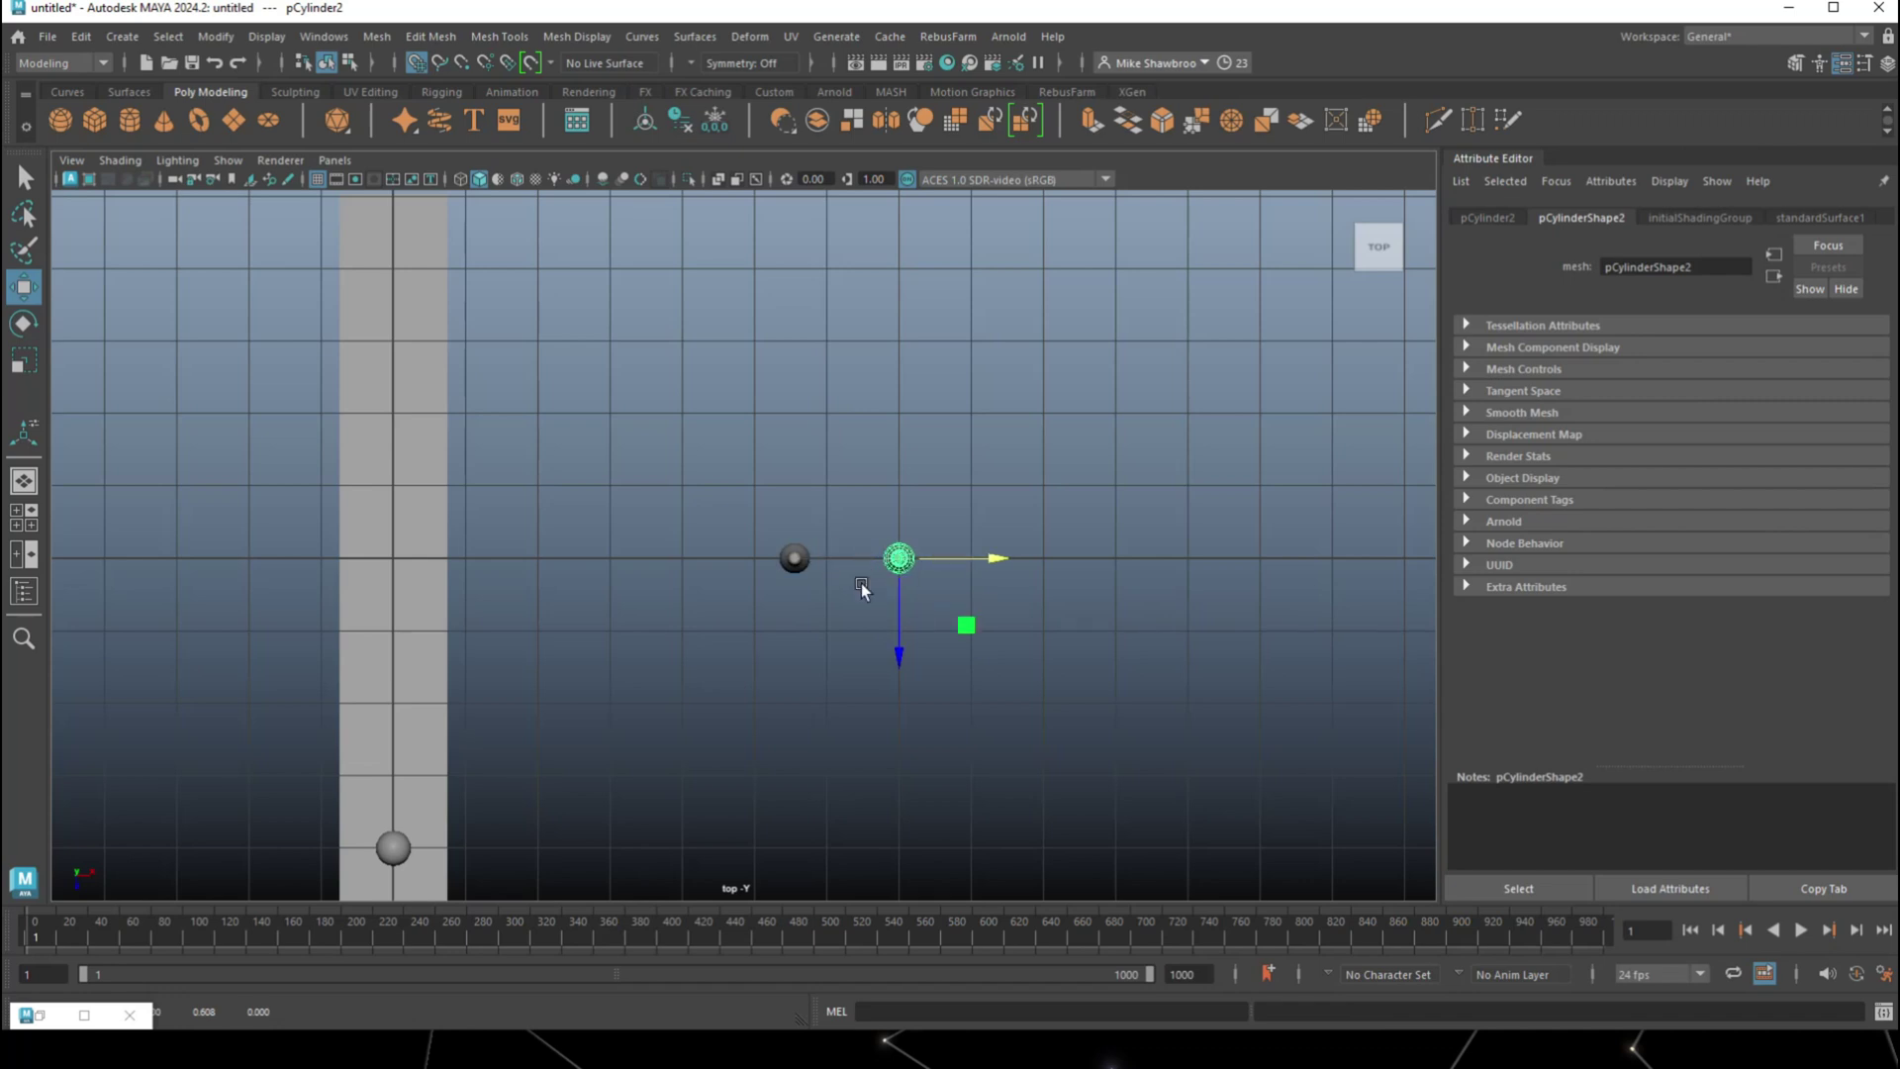
drag(991, 559, 932, 566)
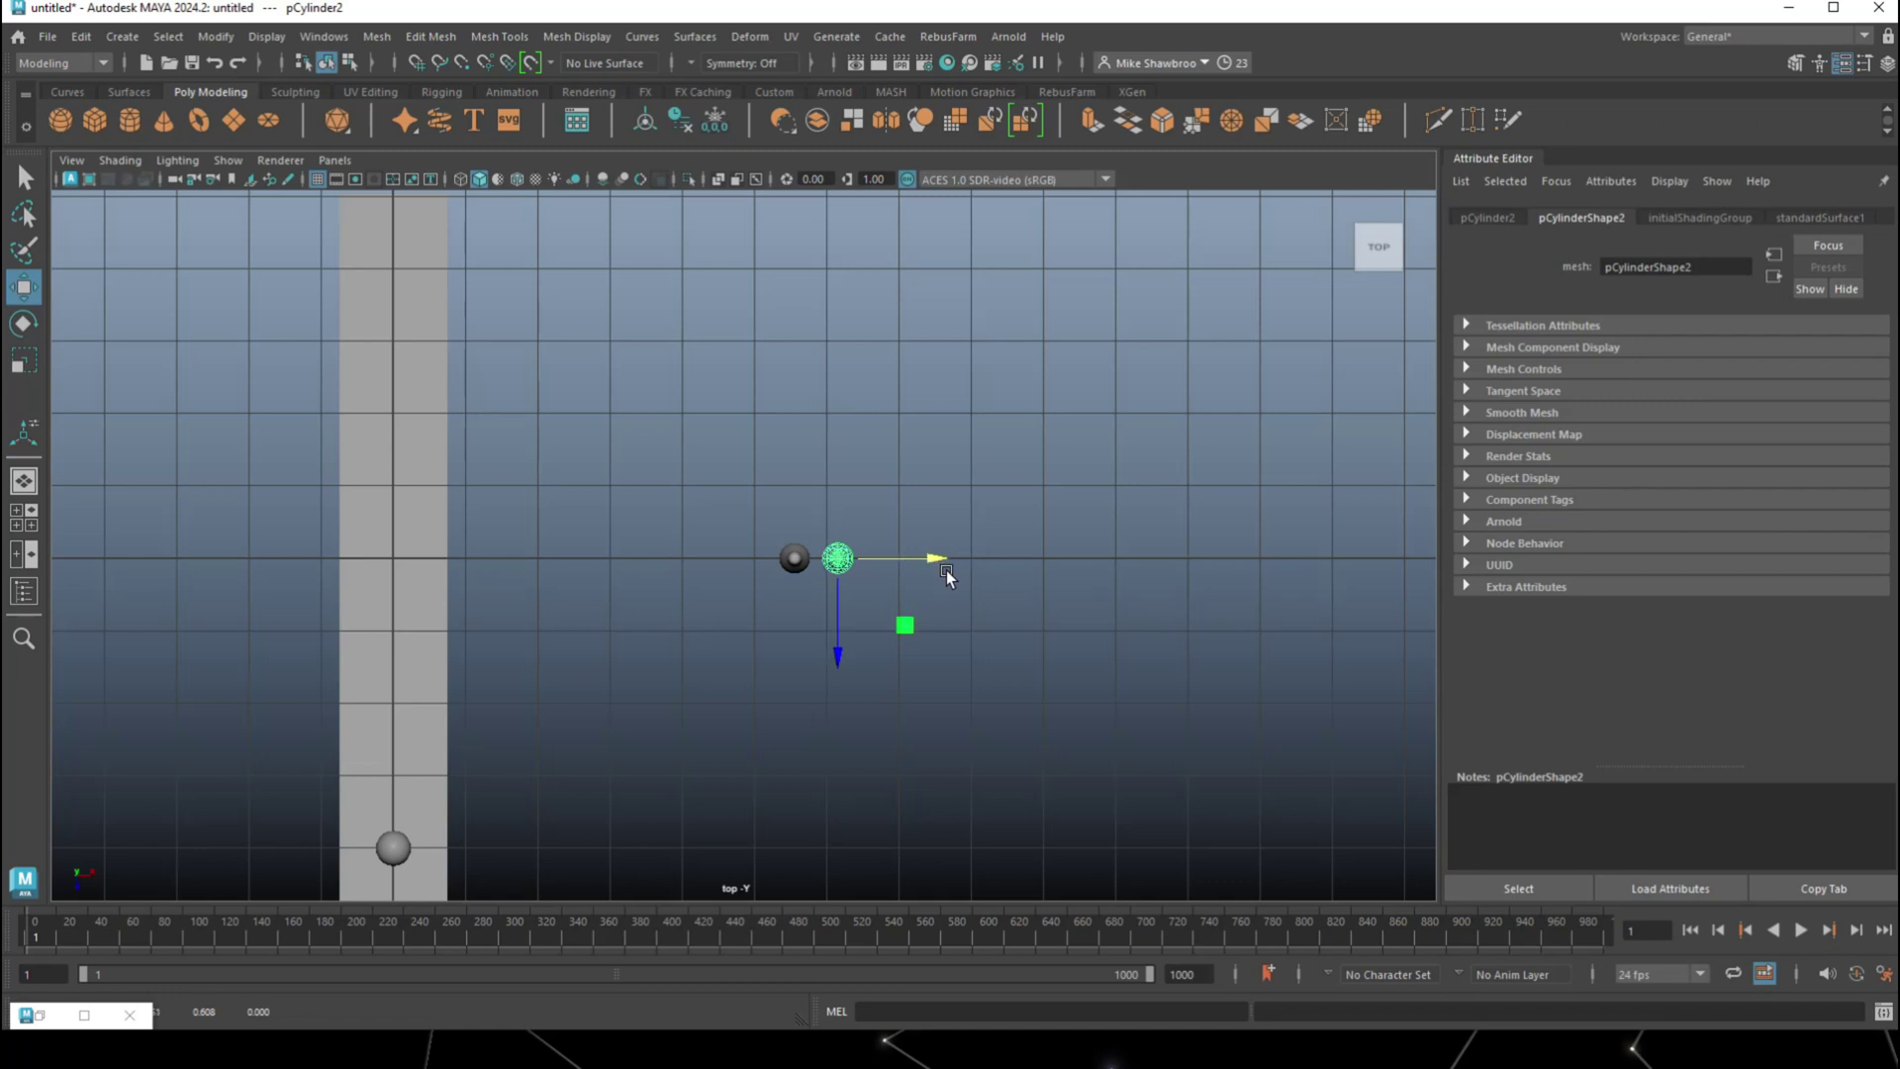
key(shift+d)
key(shift+d)
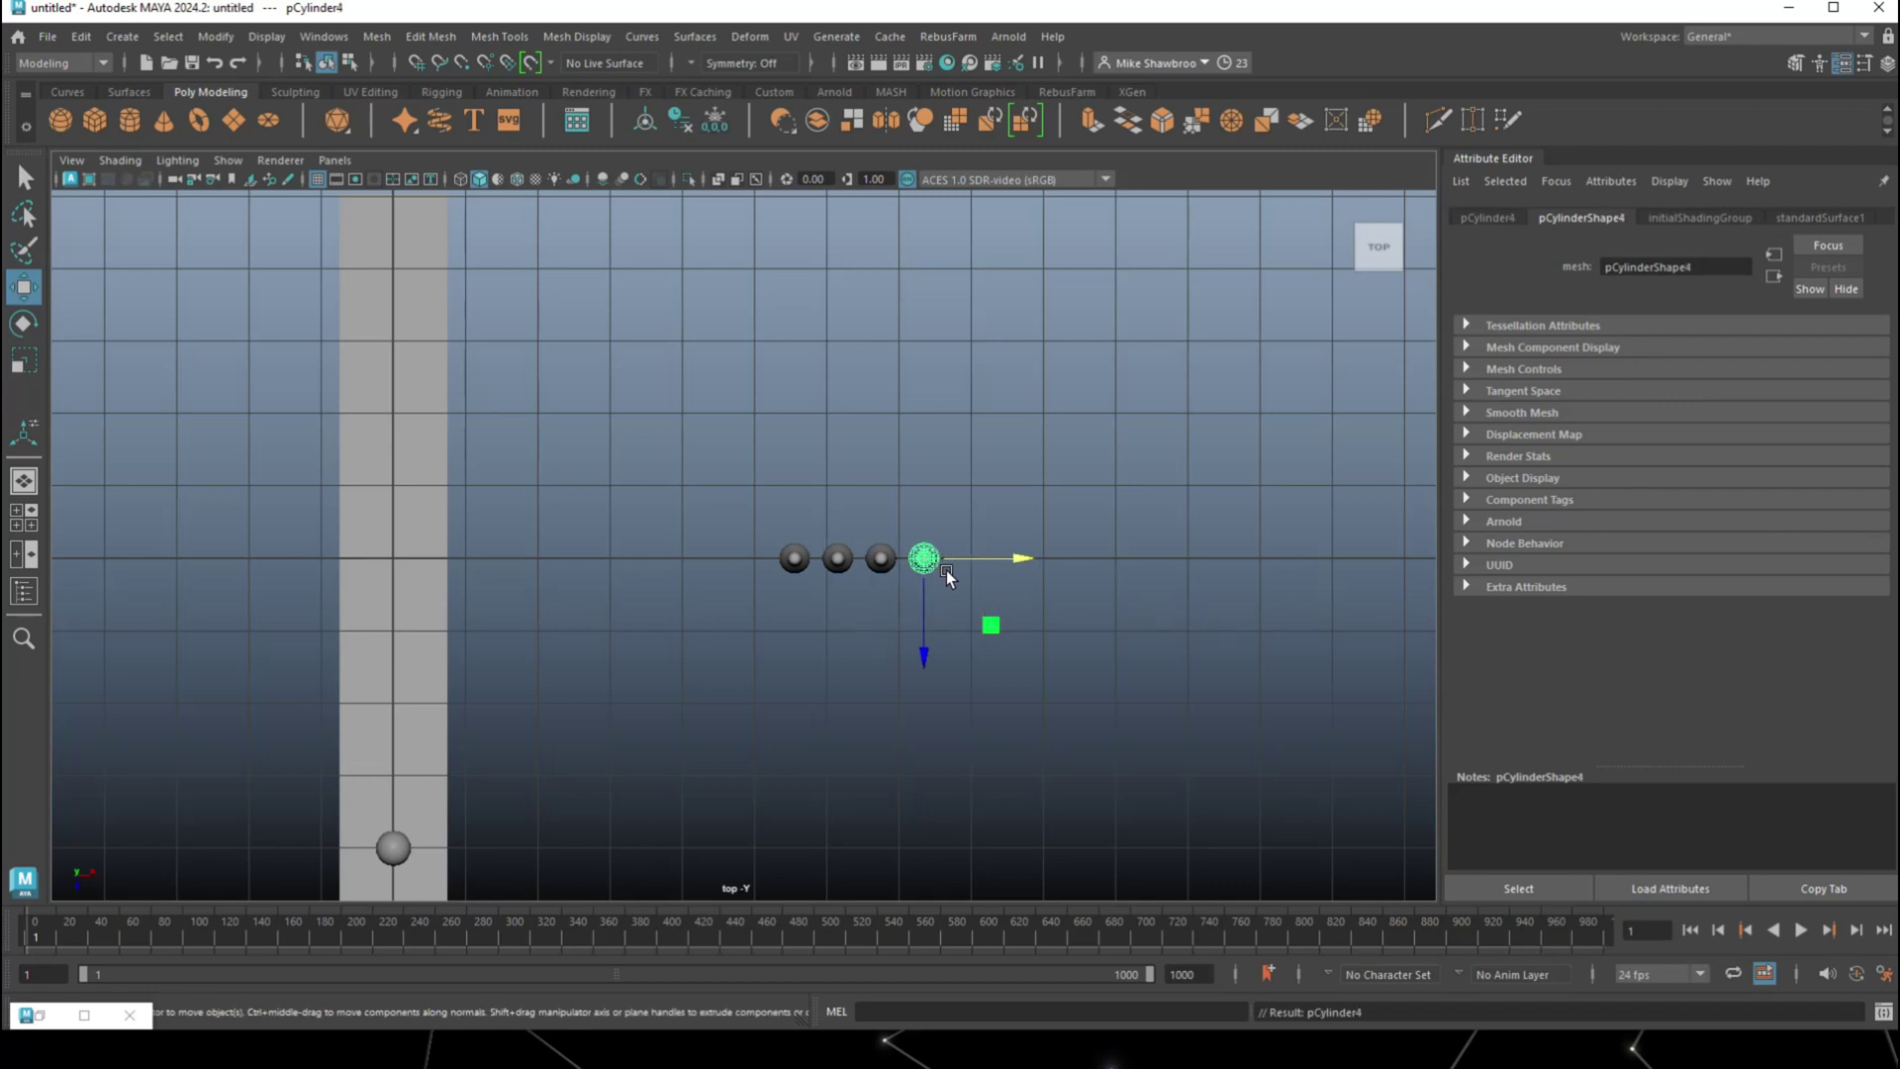
Duplicate selected pins and move the copies down to form the next rows
drag(724, 506, 957, 600)
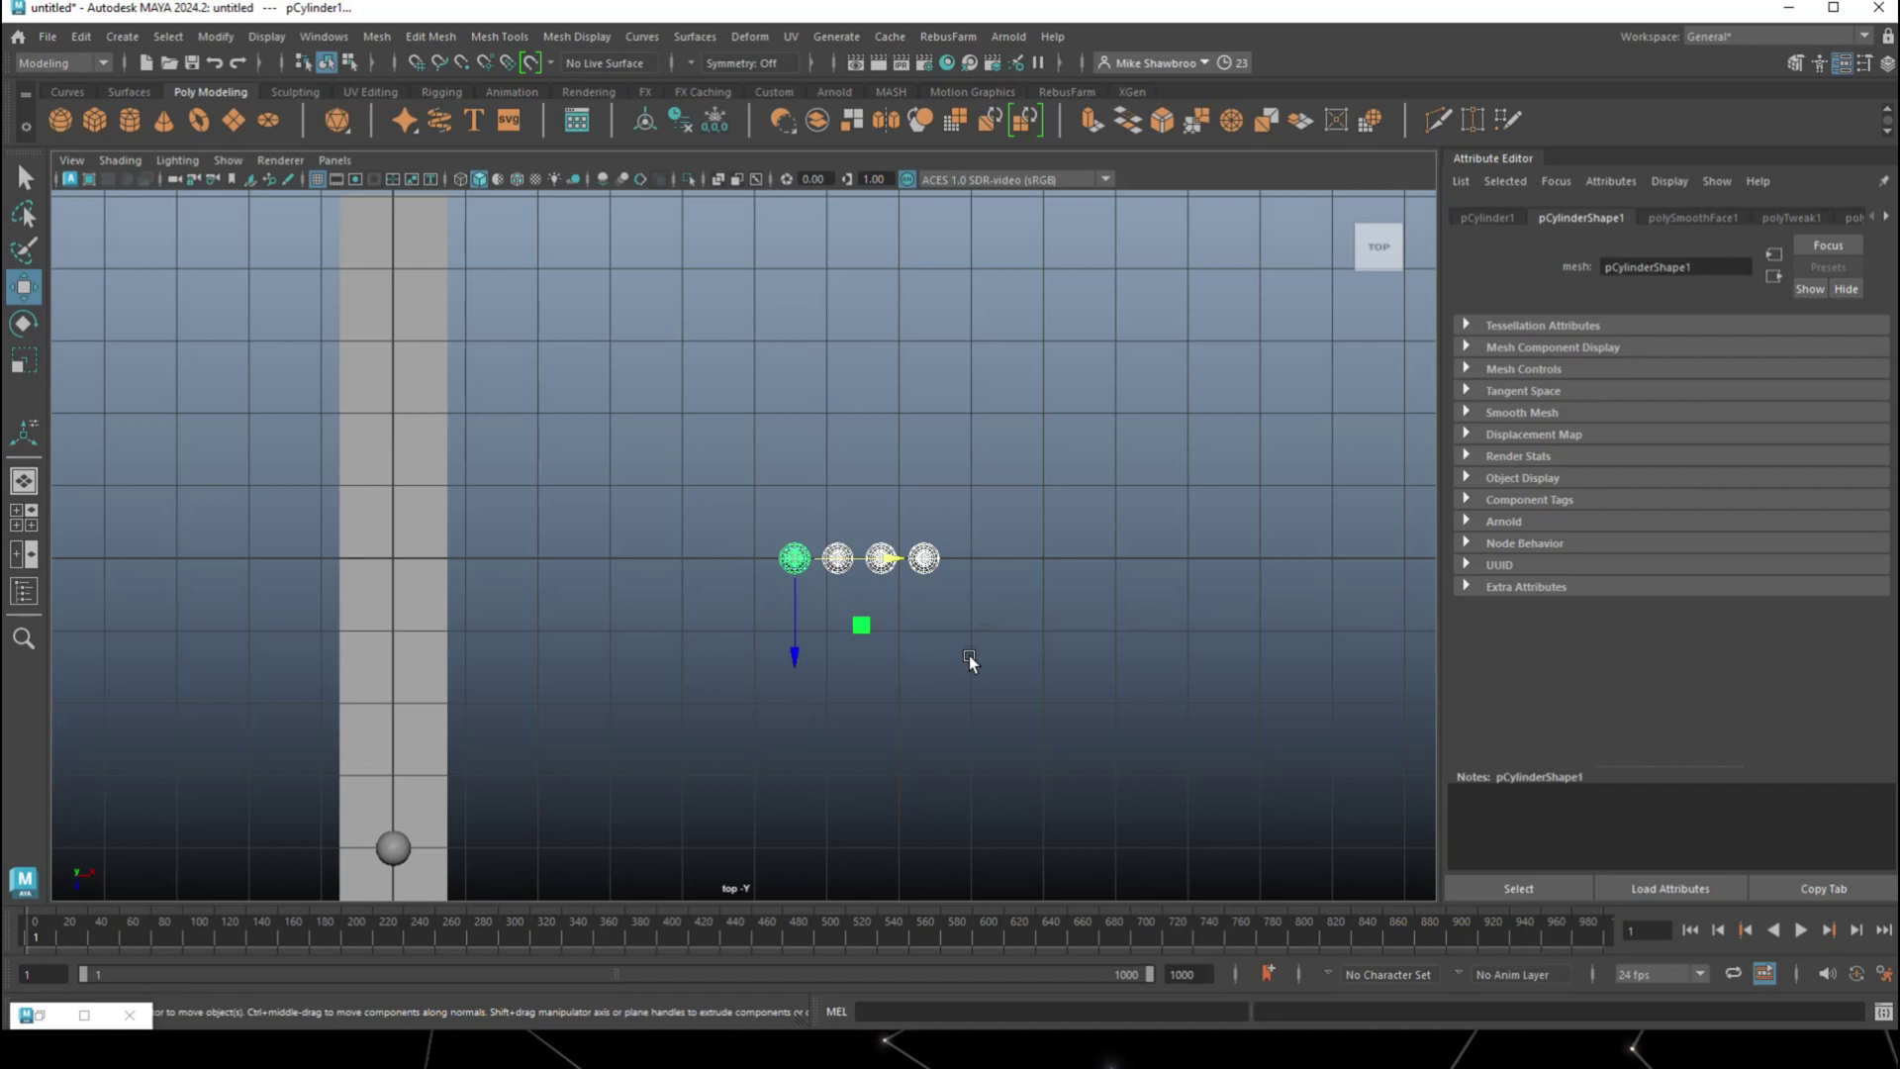
drag(825, 501, 897, 633)
key(ctrl+d)
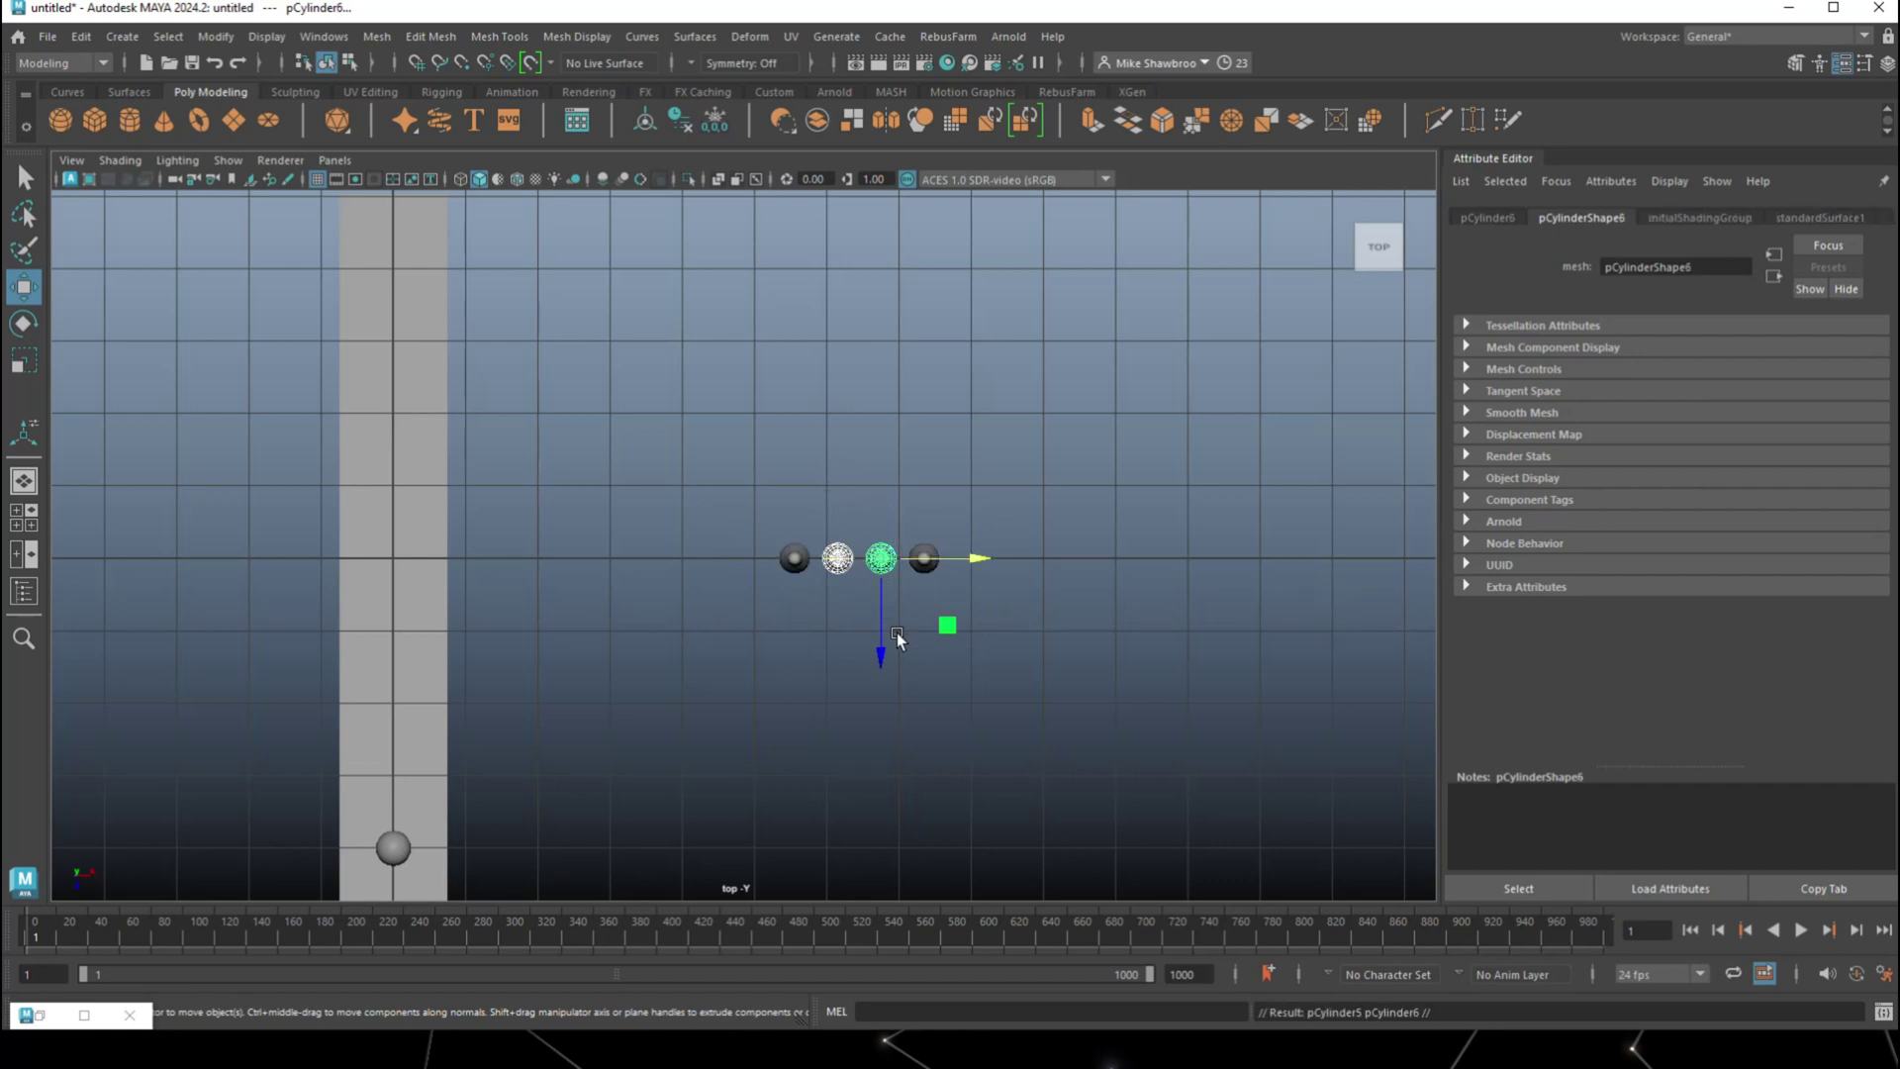
drag(881, 657, 879, 725)
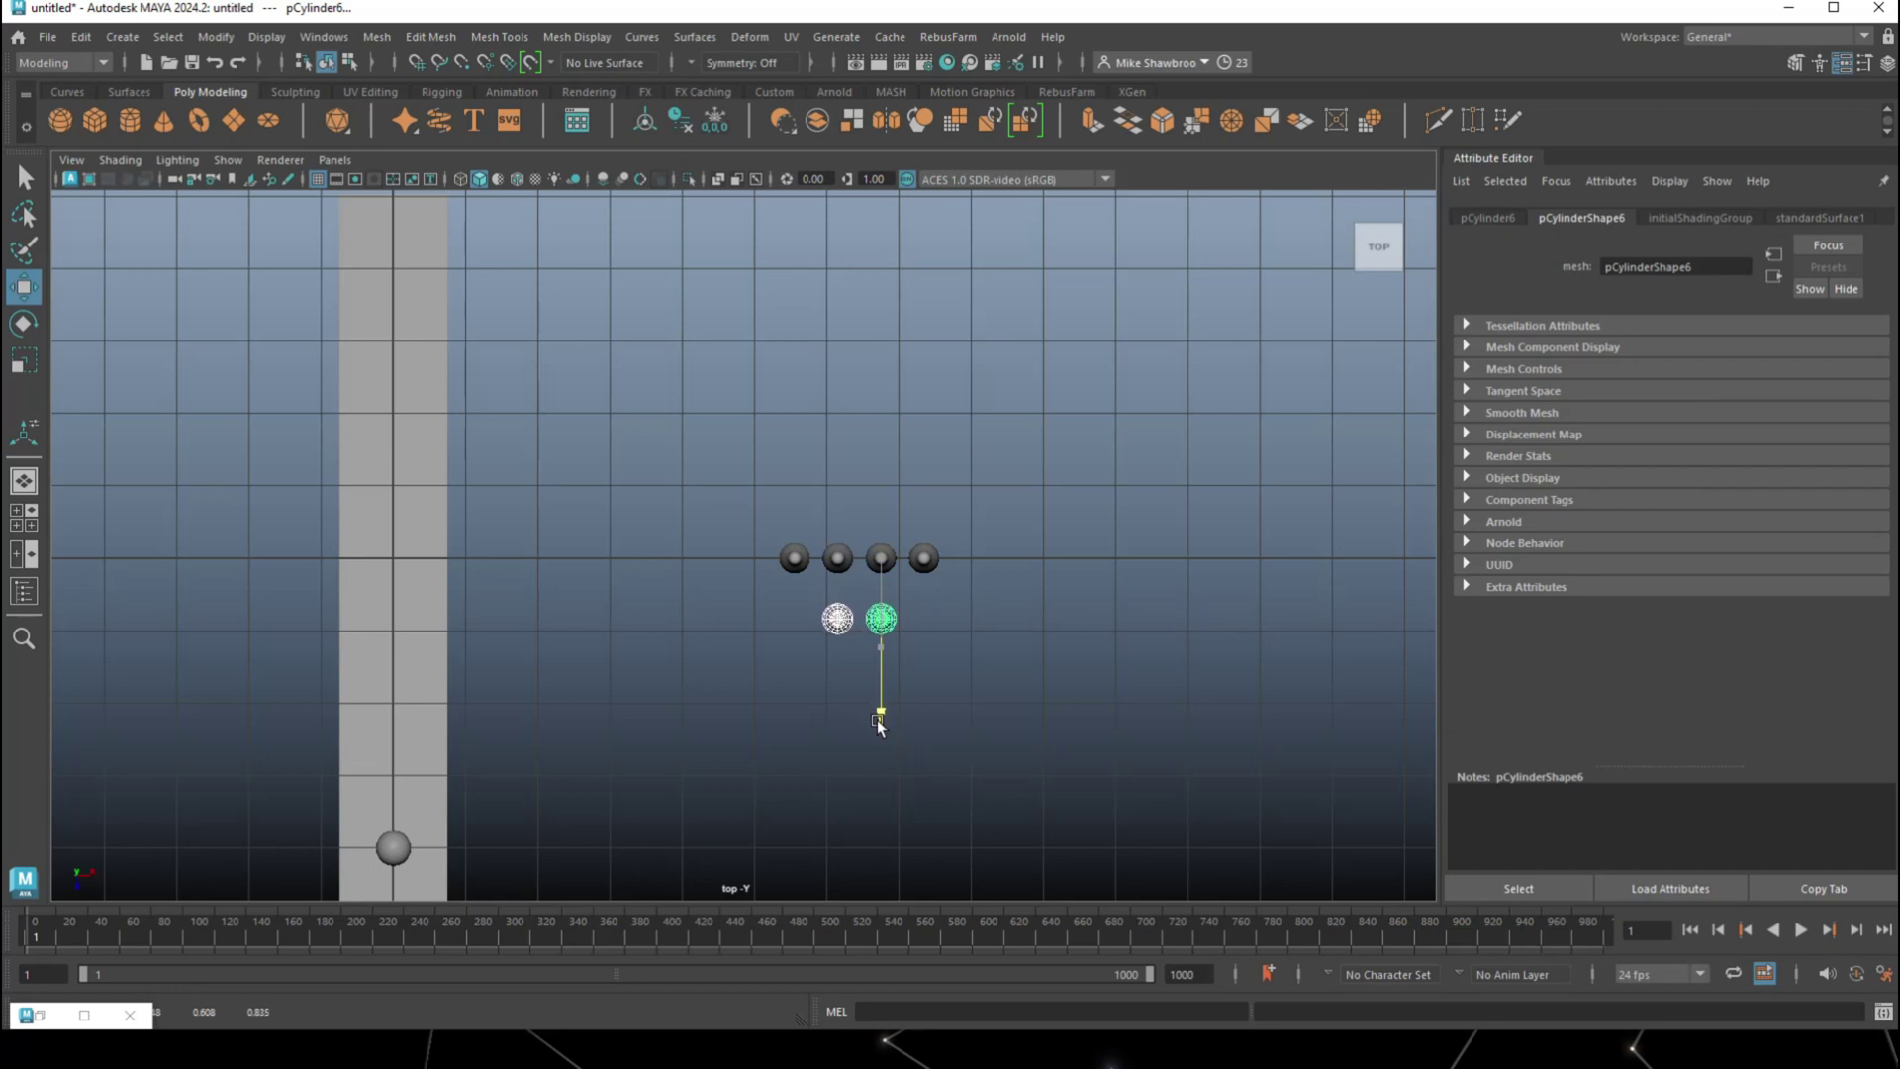
drag(877, 726, 877, 725)
drag(740, 496, 882, 574)
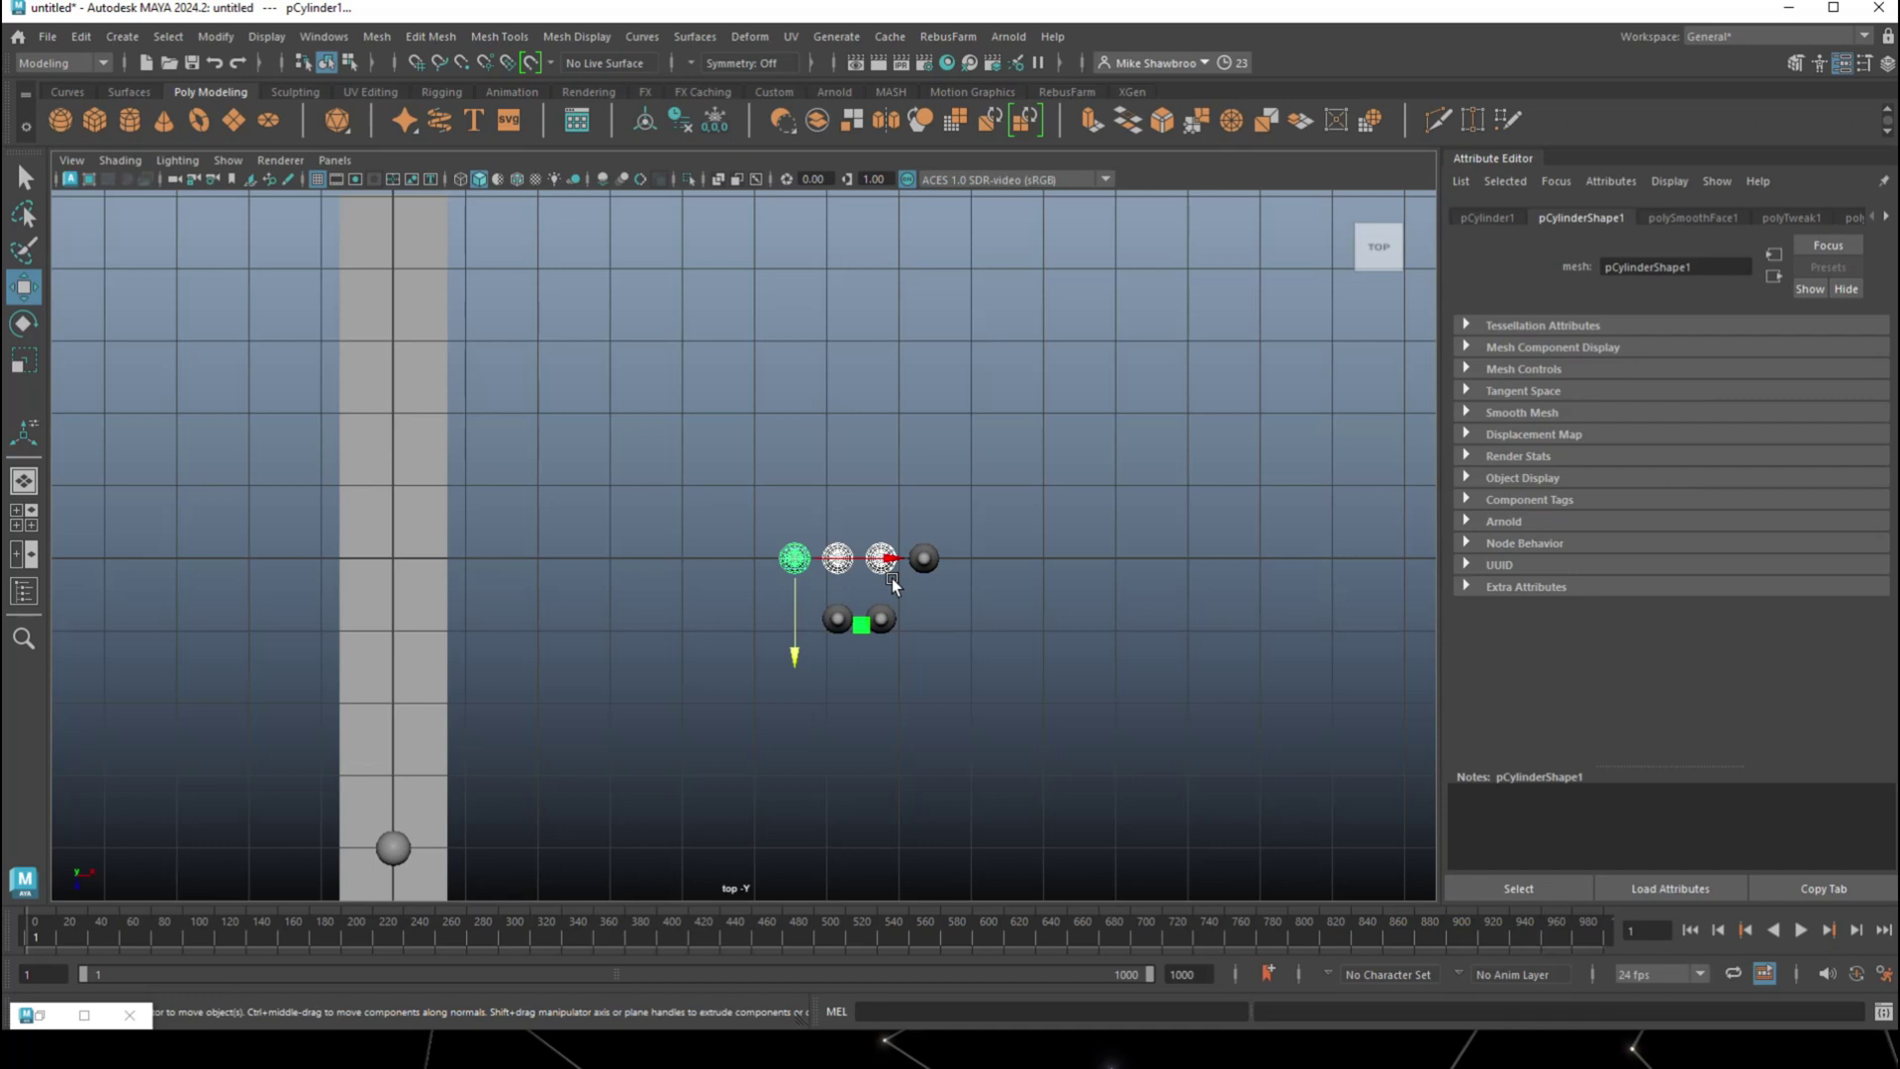
key(ctrl+d)
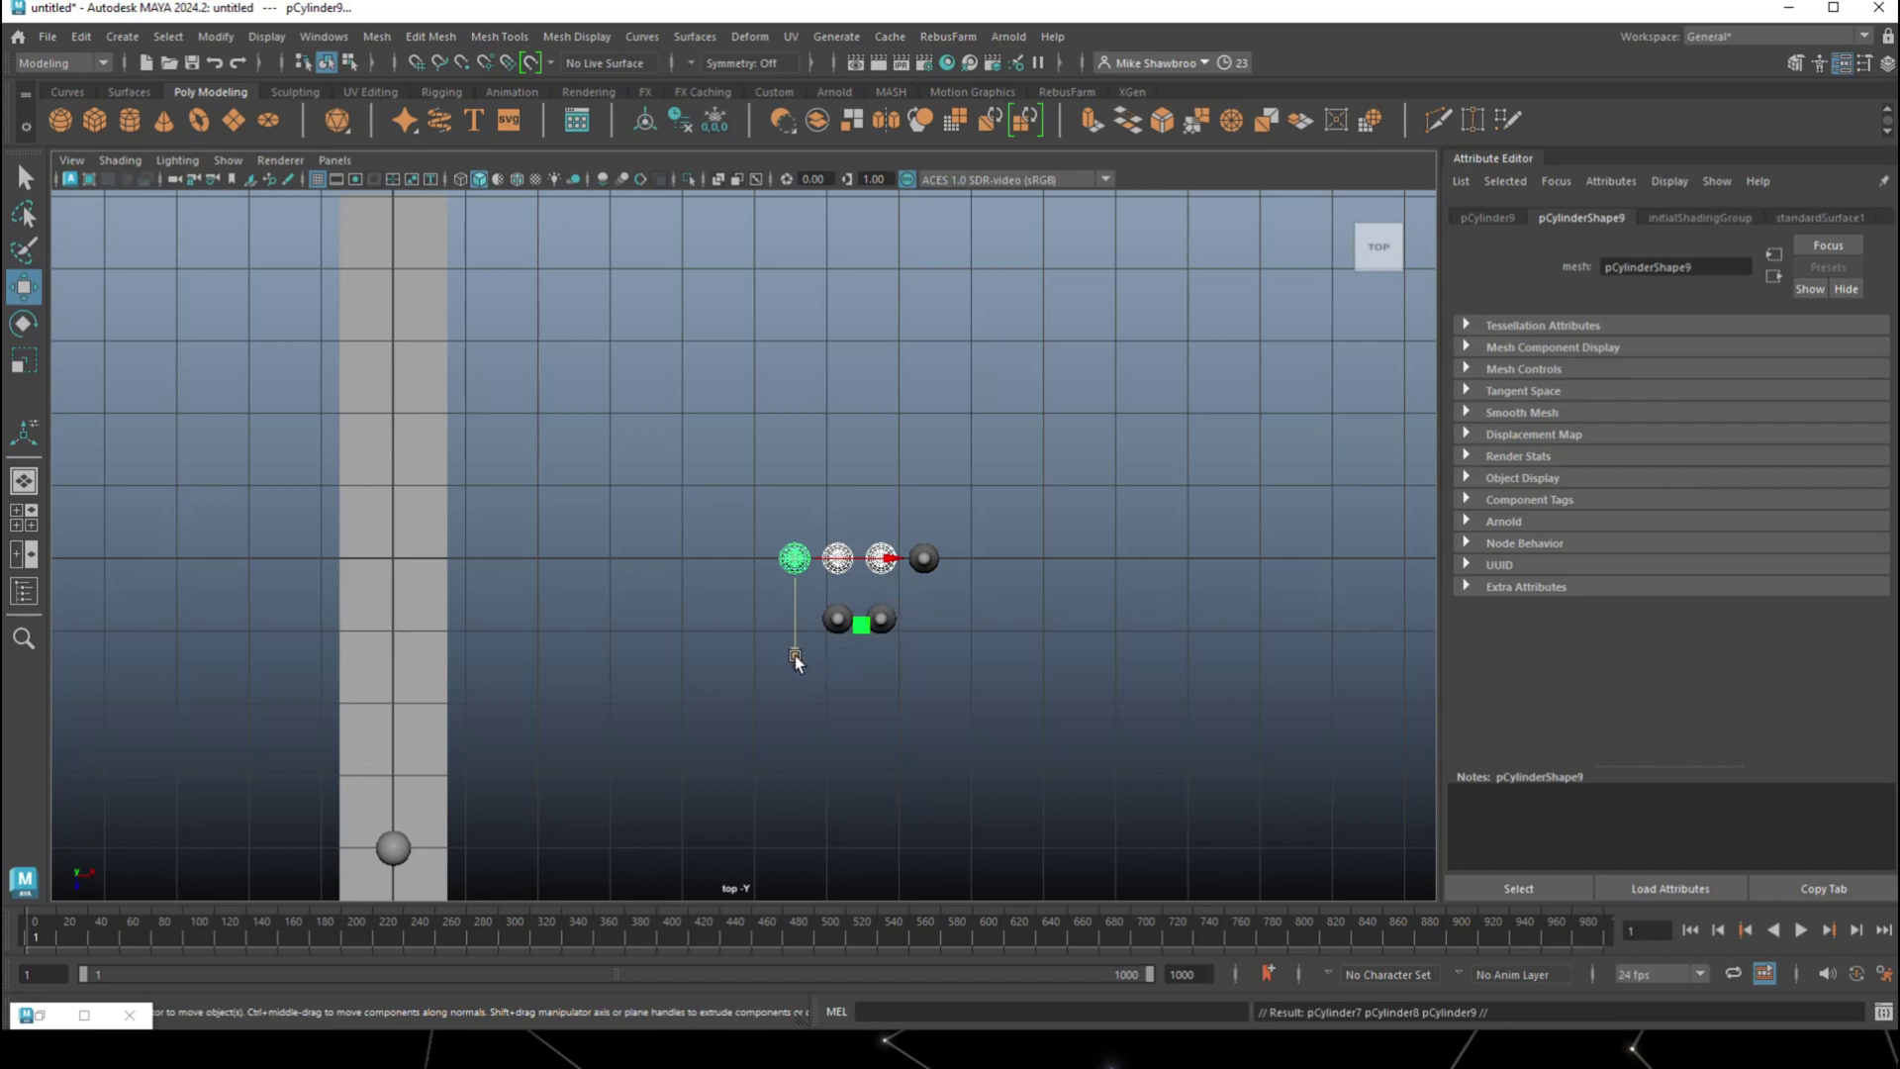
drag(793, 655, 799, 693)
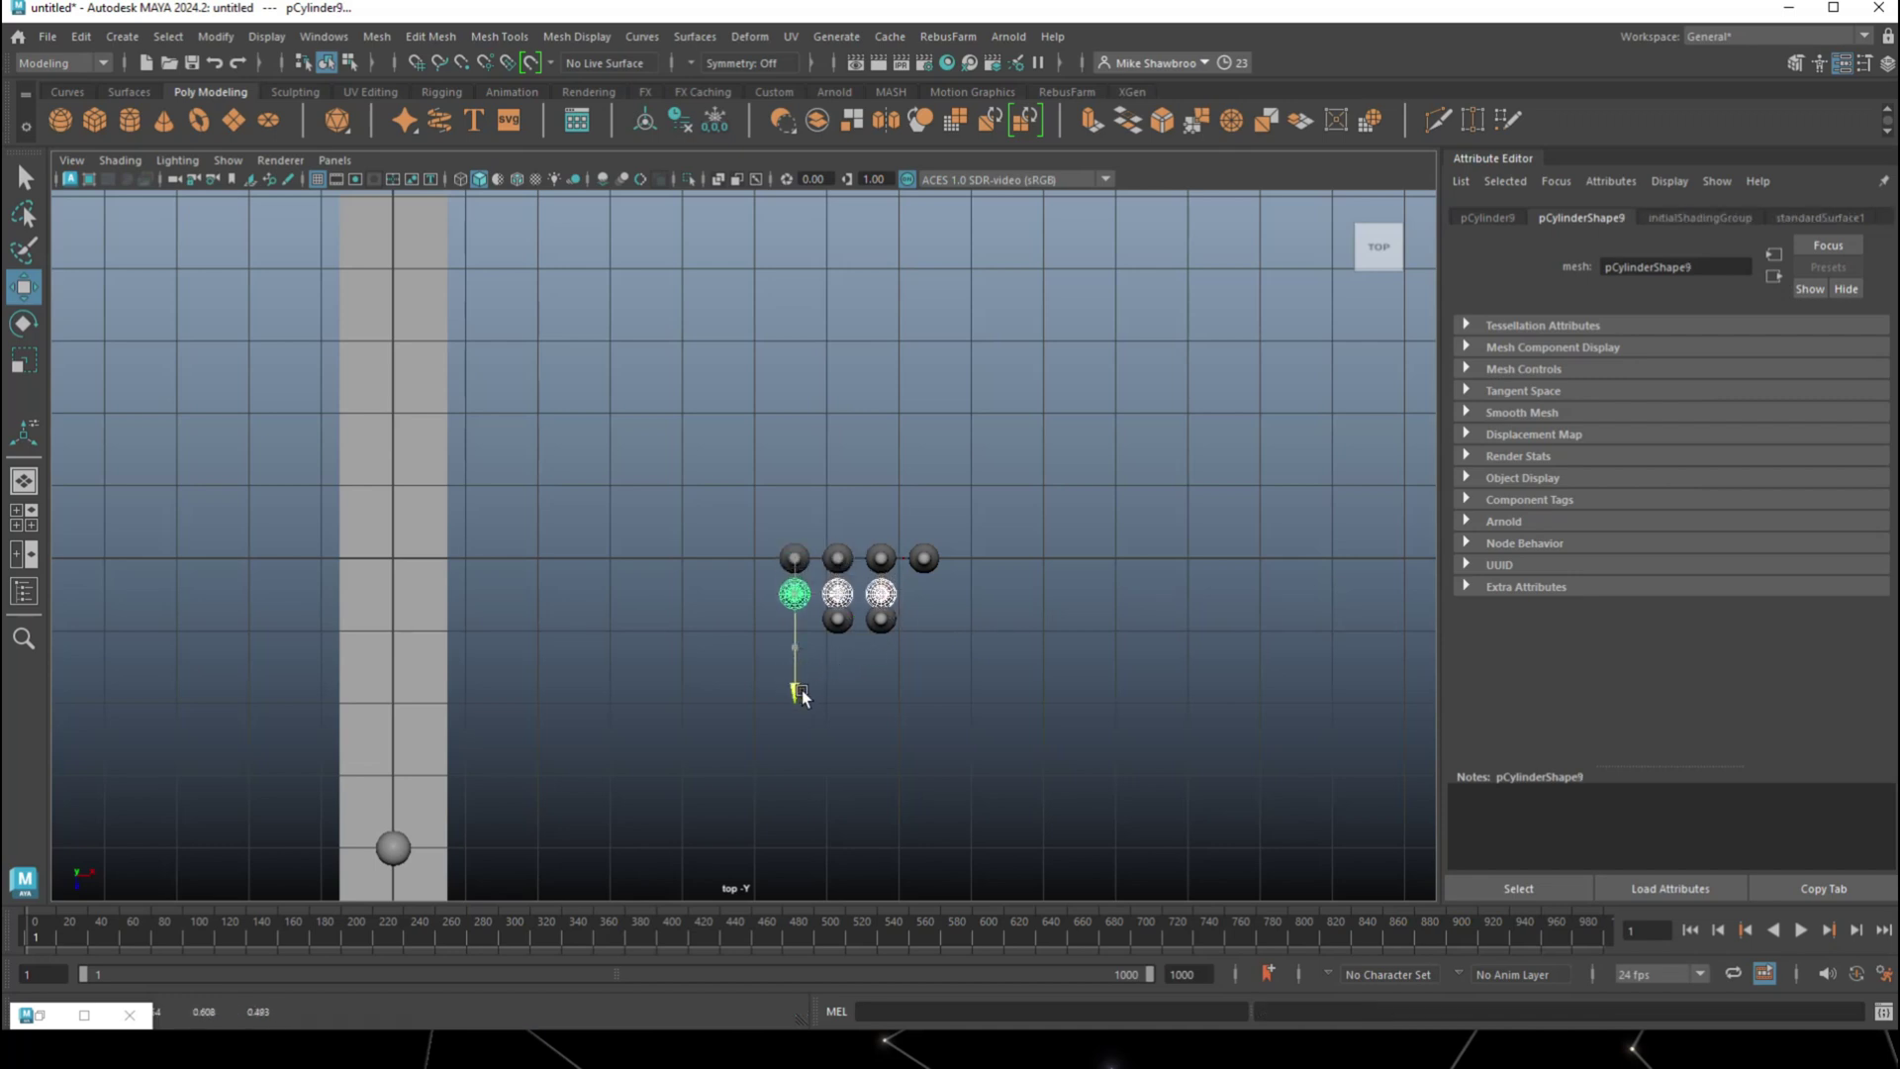
drag(895, 595, 919, 602)
Shift the two lowest pins down a row and duplicate one pin into the front tip
drag(806, 625, 912, 650)
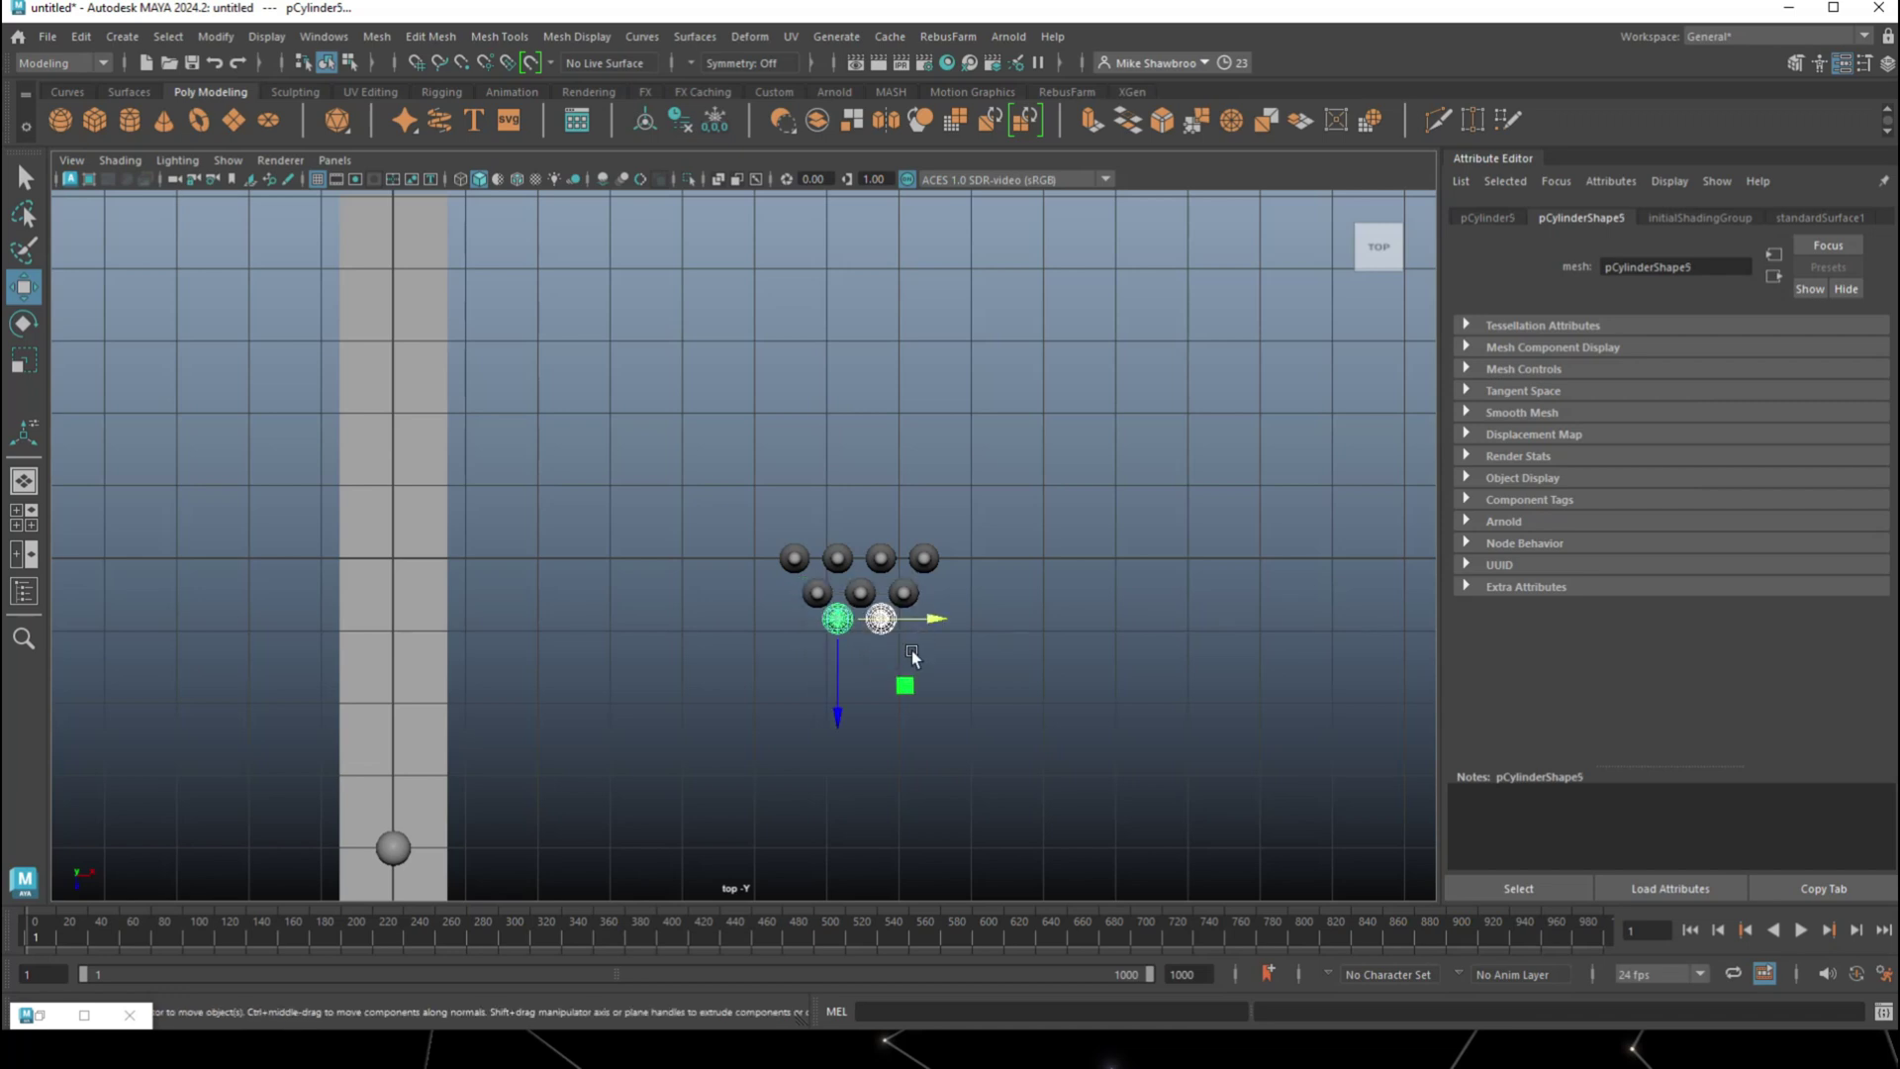
drag(838, 704, 841, 722)
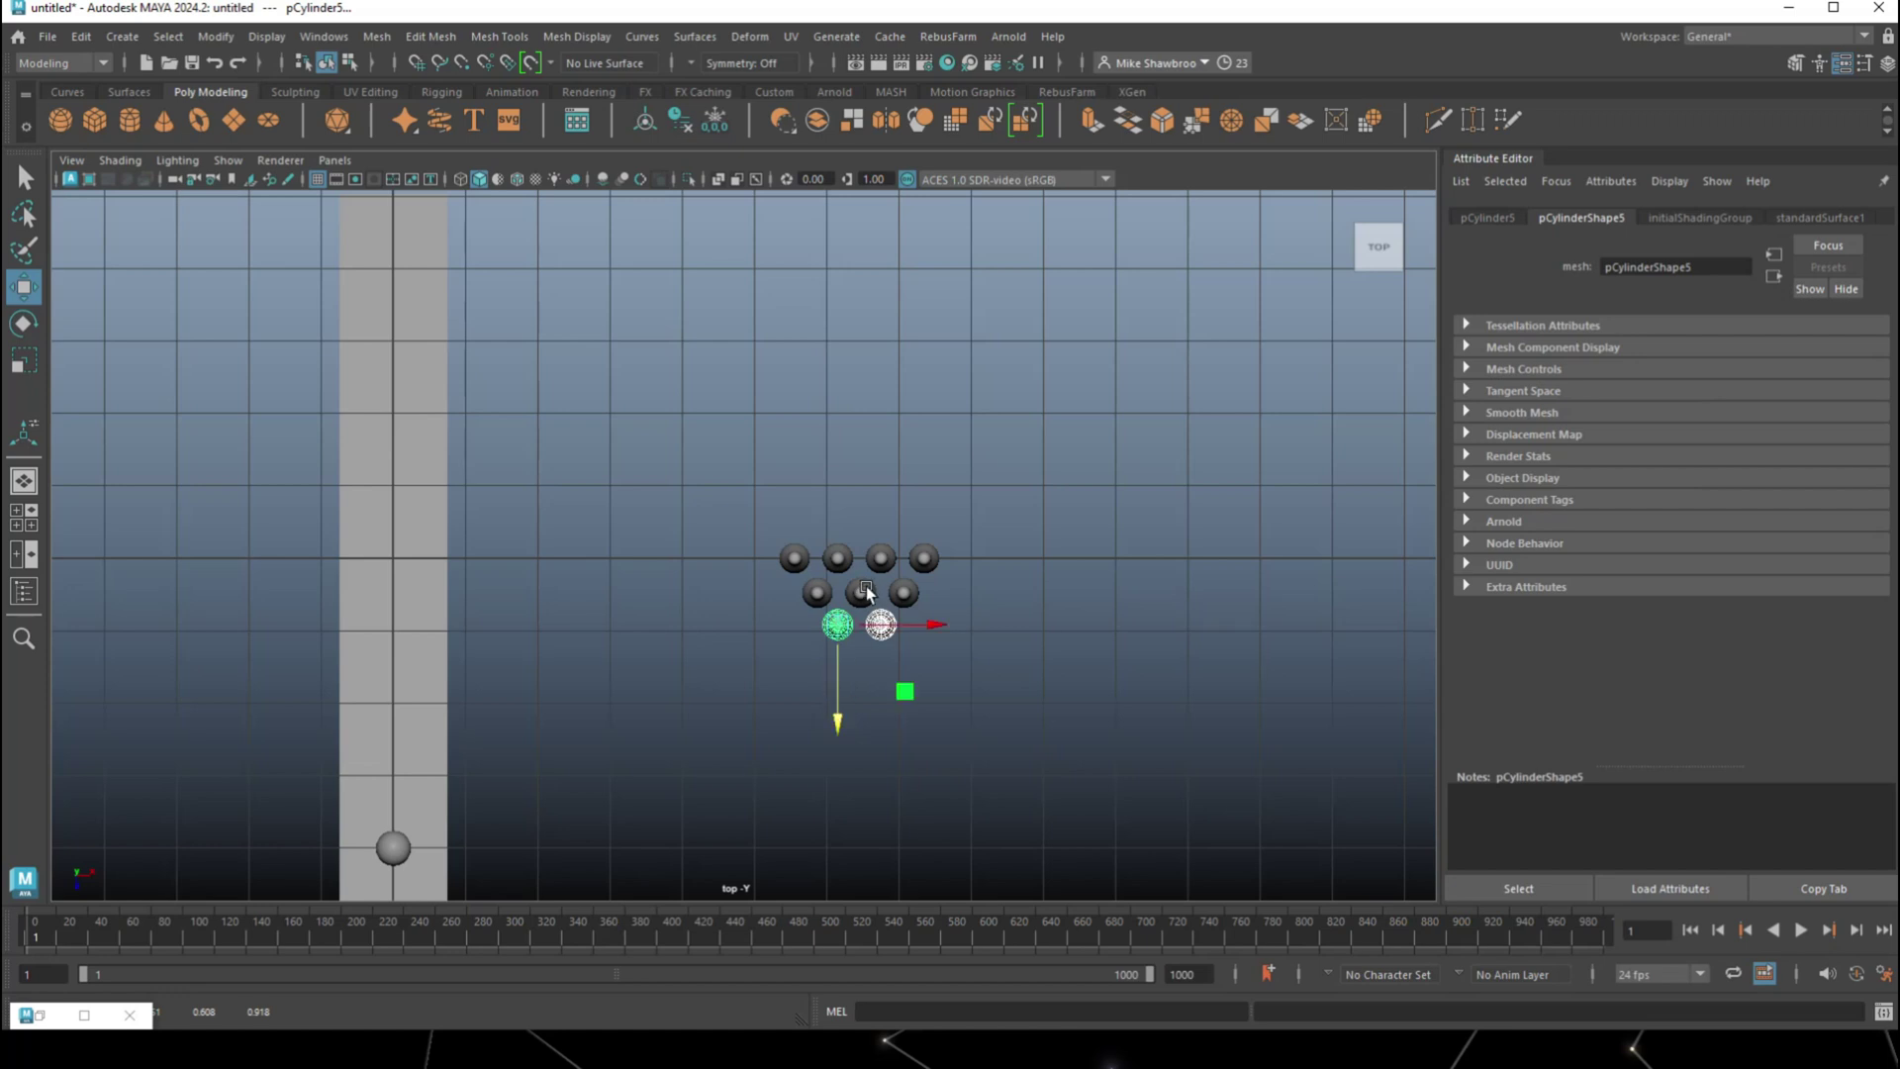
click(863, 592)
key(ctrl+d)
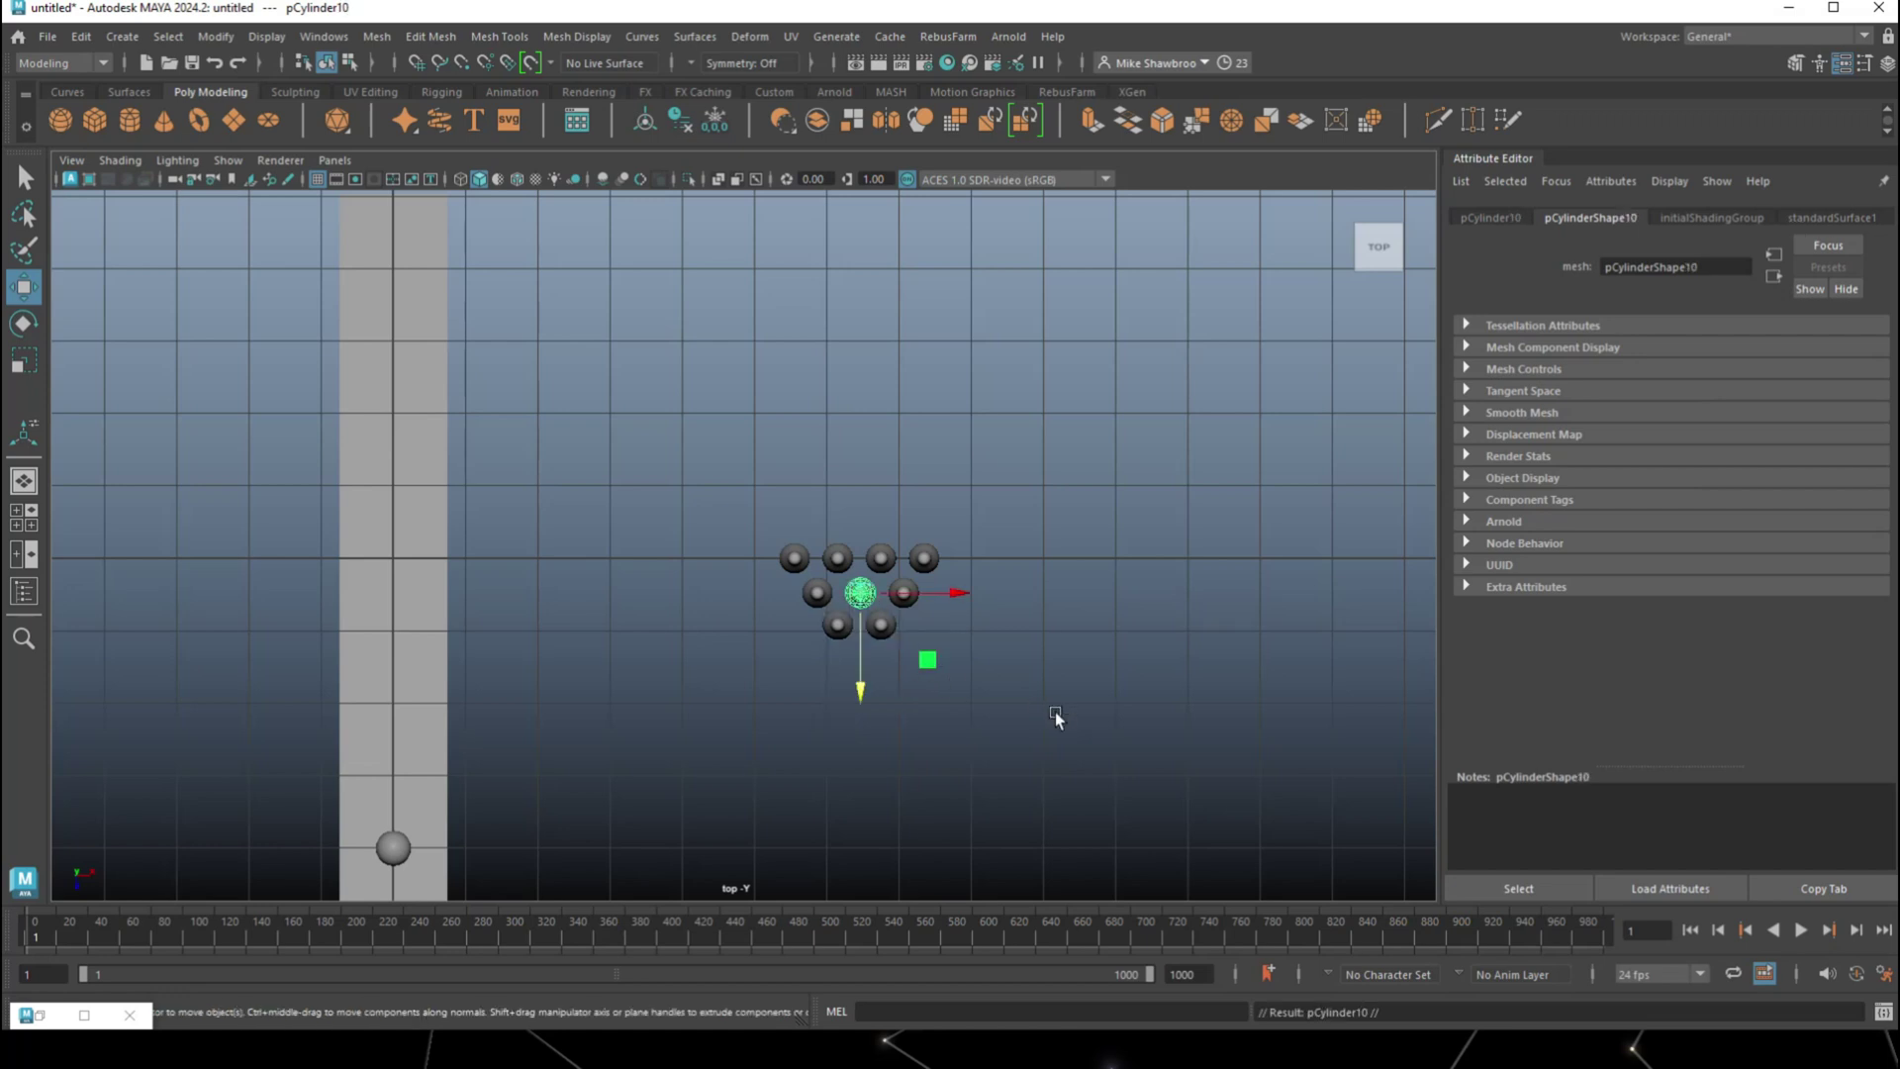
drag(858, 691, 875, 757)
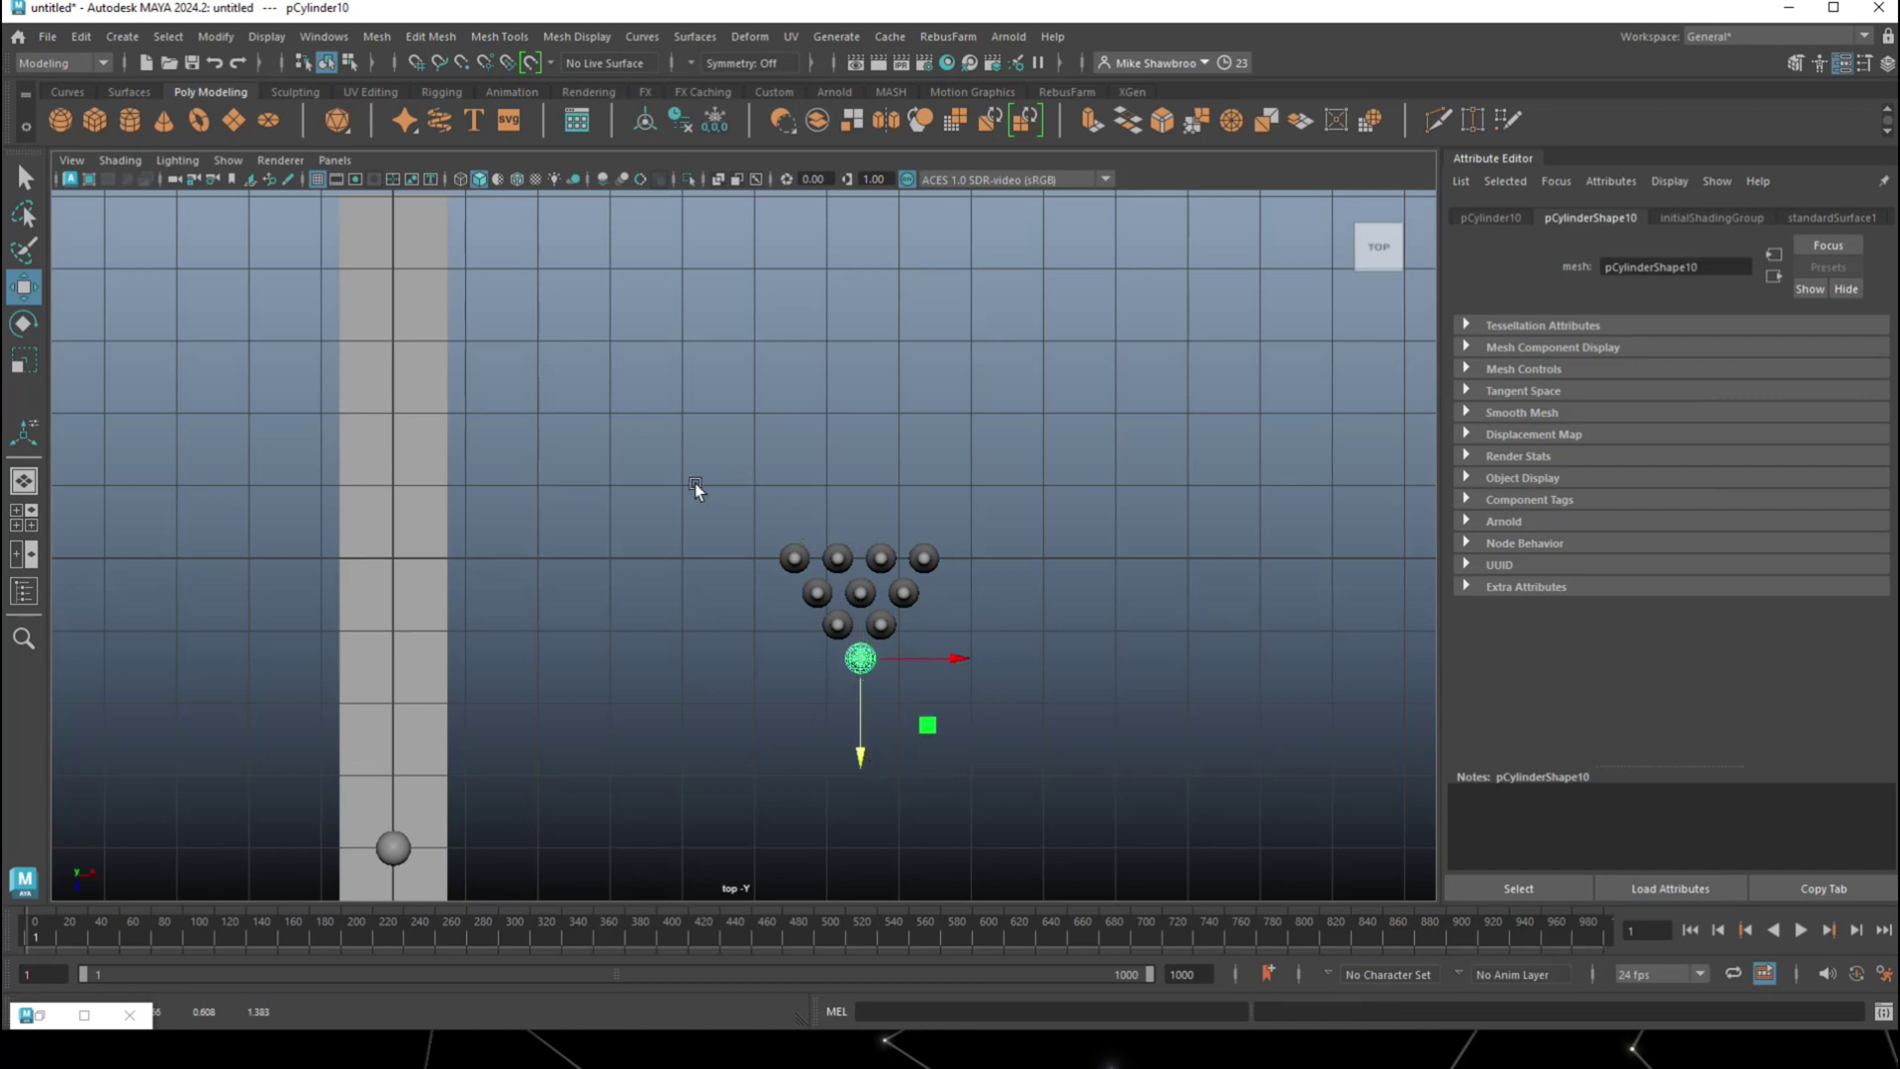
Move all ten pins onto the far end of the lane
drag(707, 487, 1094, 815)
scroll(1091, 816, down, 3)
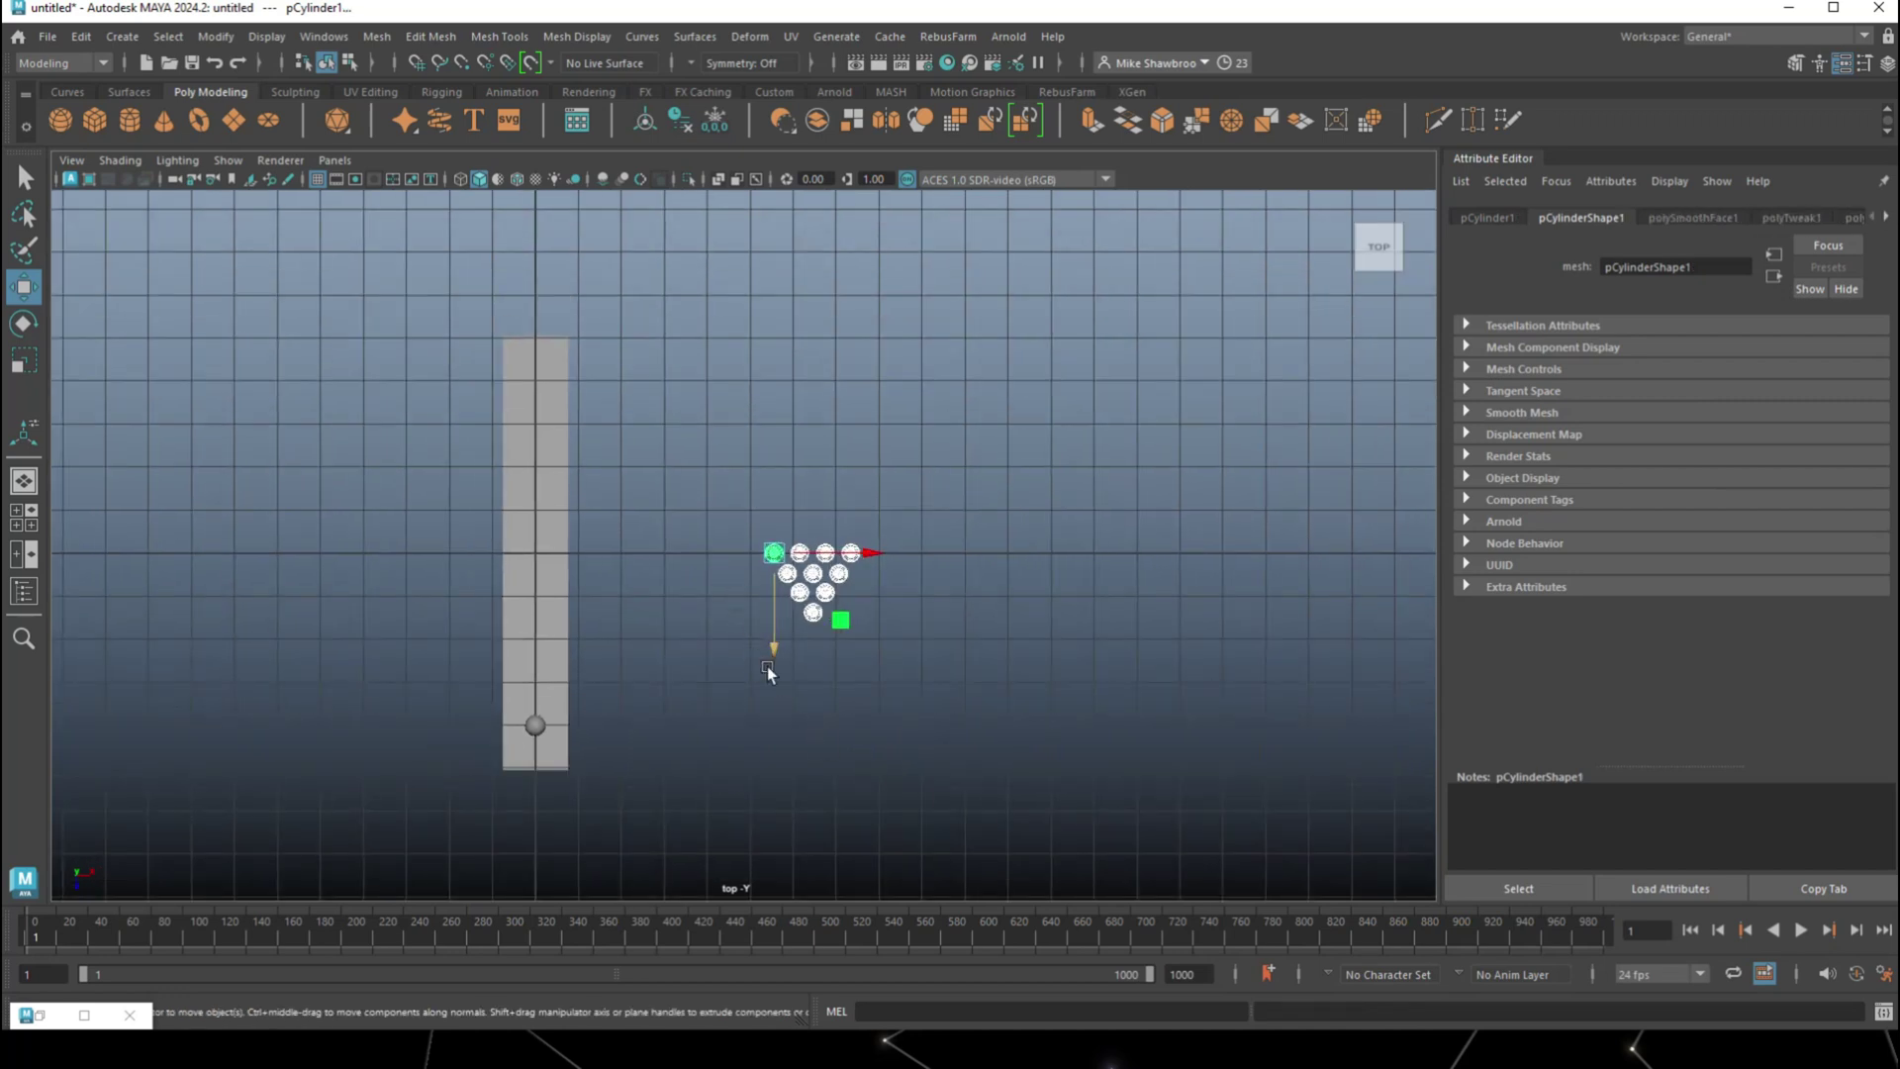
drag(767, 667, 774, 467)
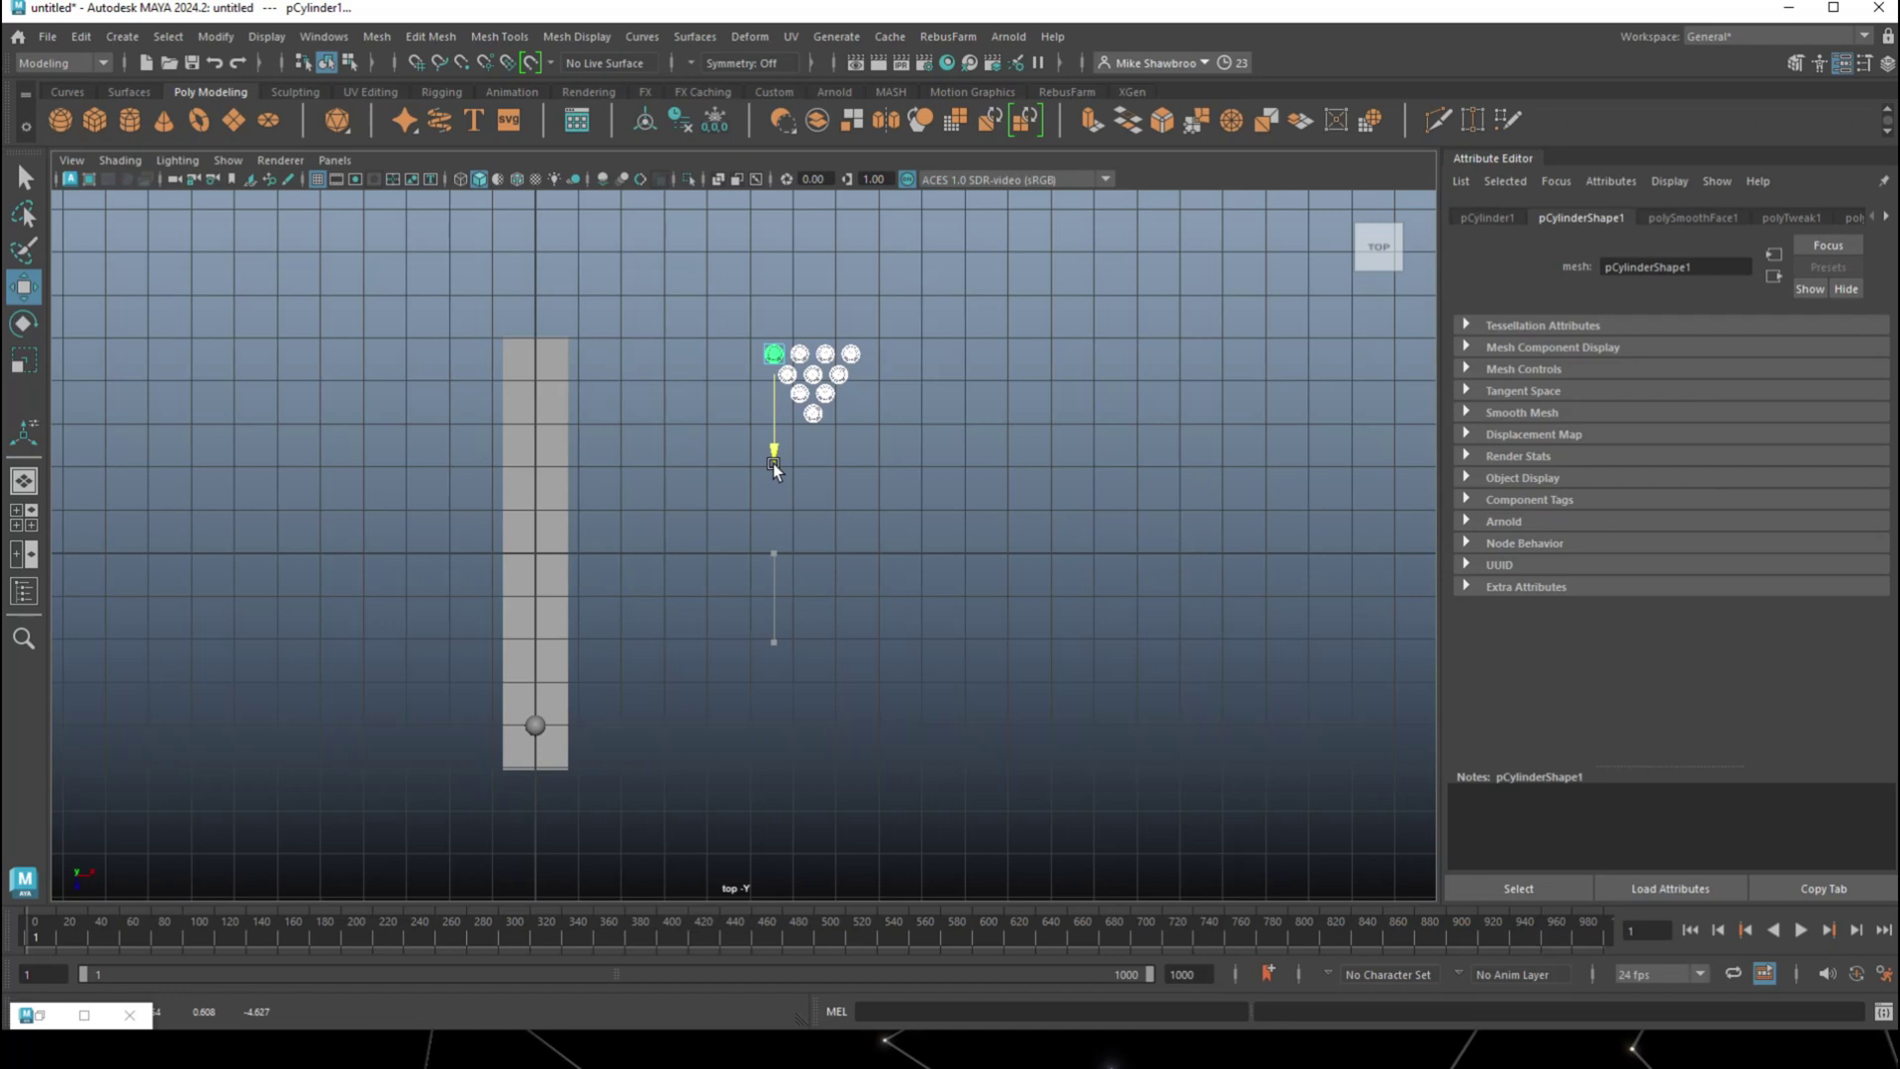
drag(863, 353, 596, 354)
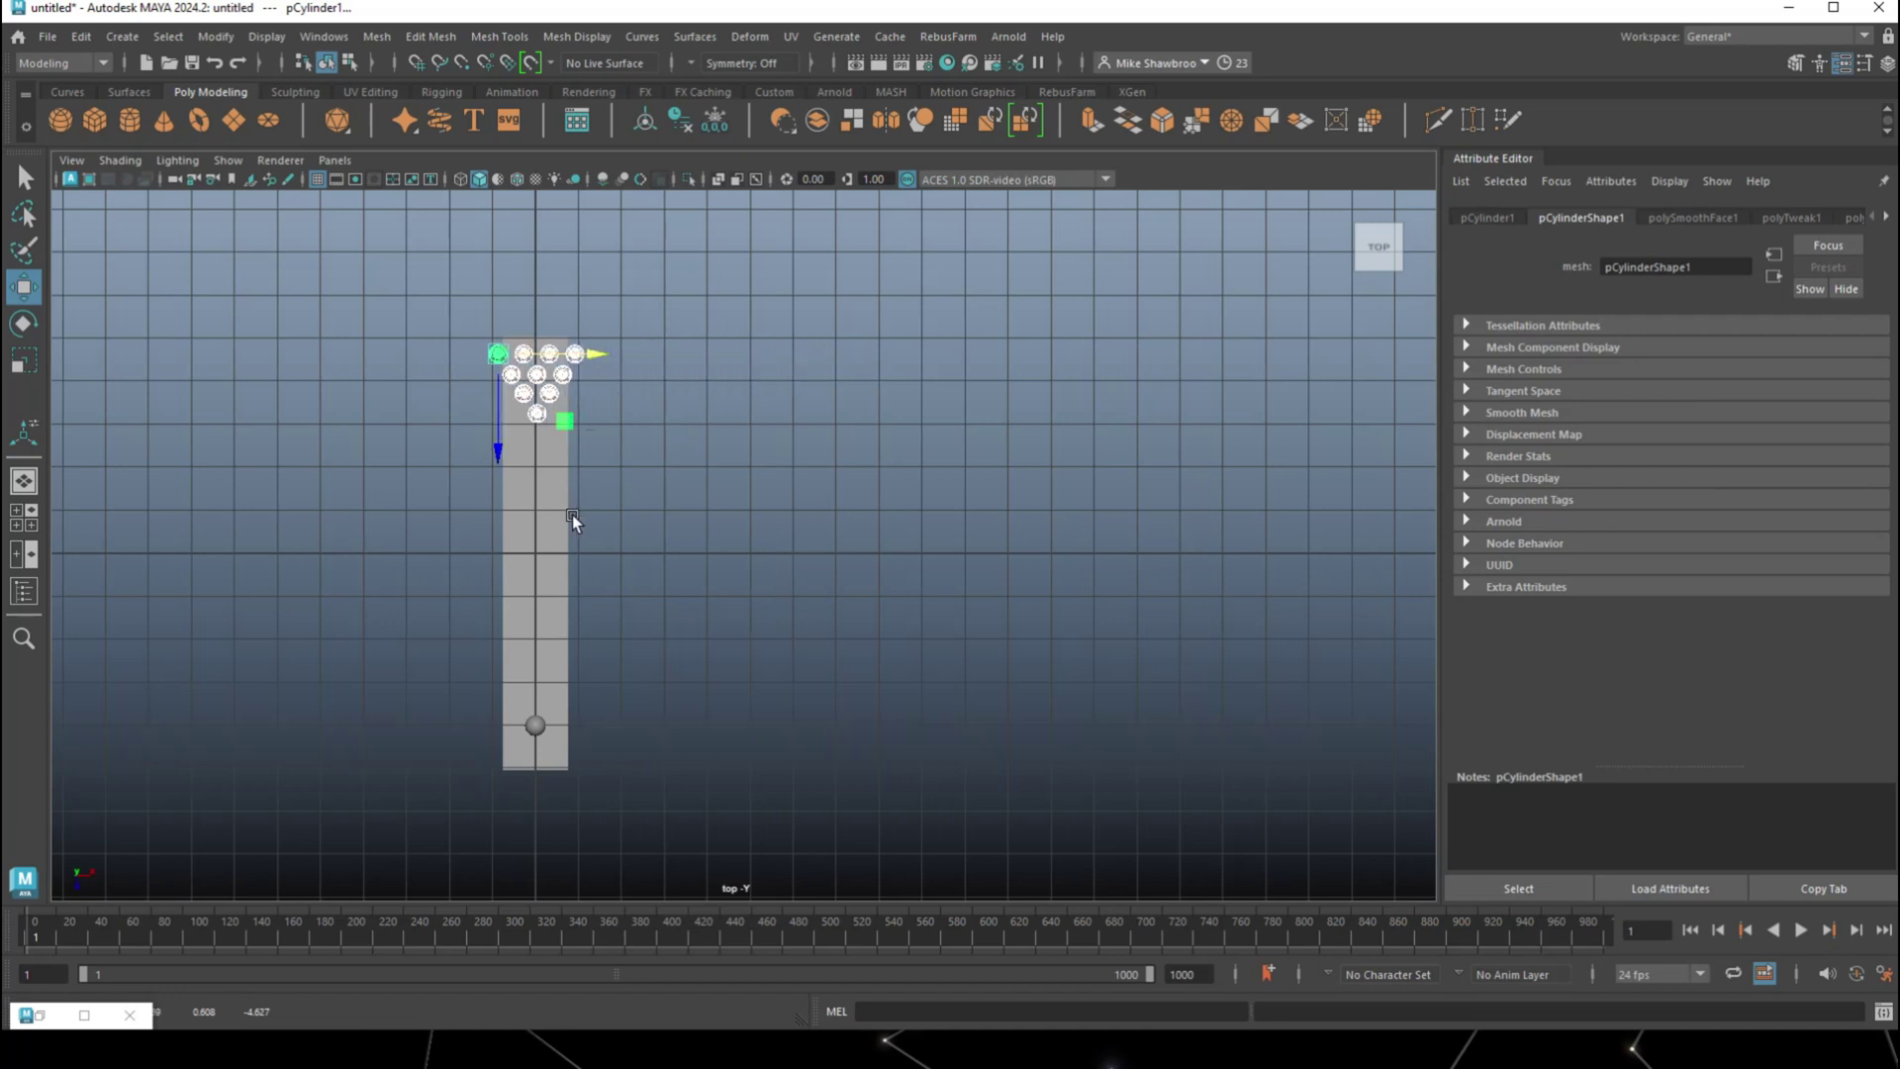
Scale the lane plane up uniformly
click(544, 542)
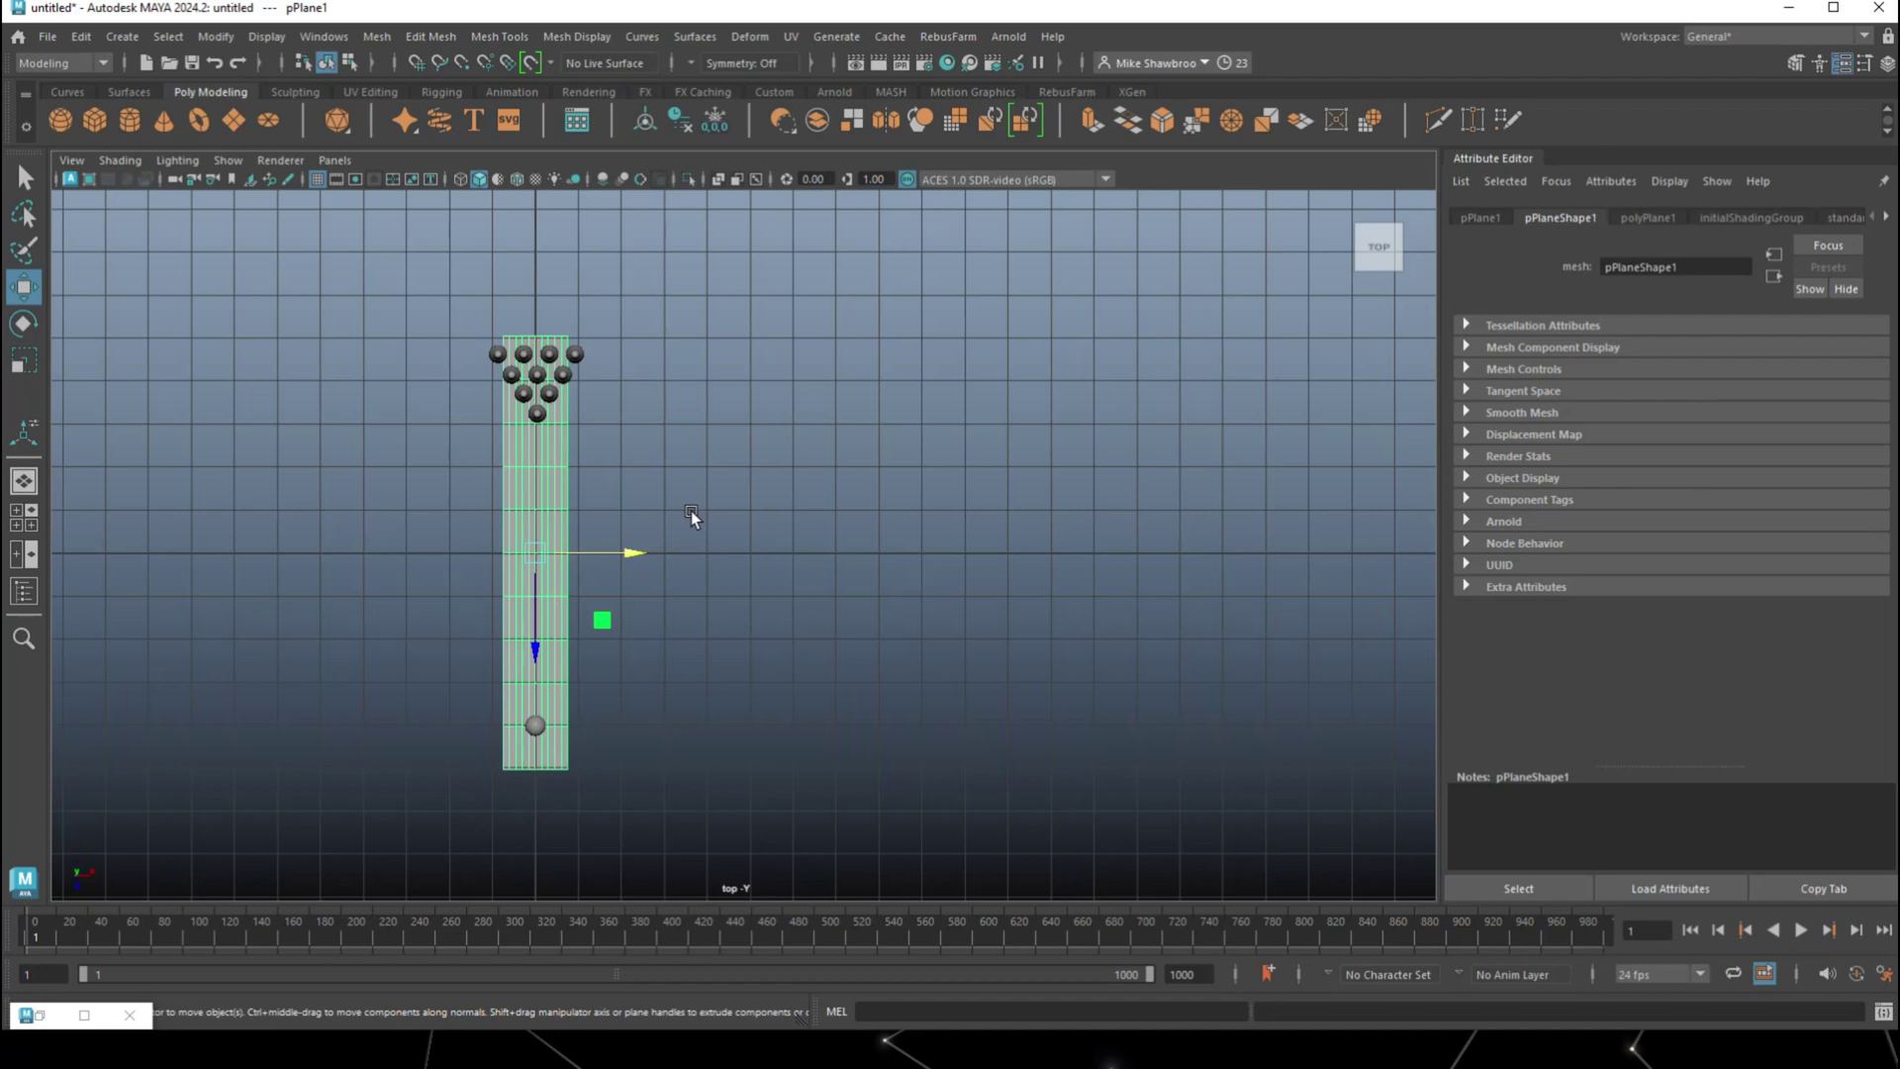
key(r)
drag(535, 553, 752, 582)
scroll(752, 589, down, 5)
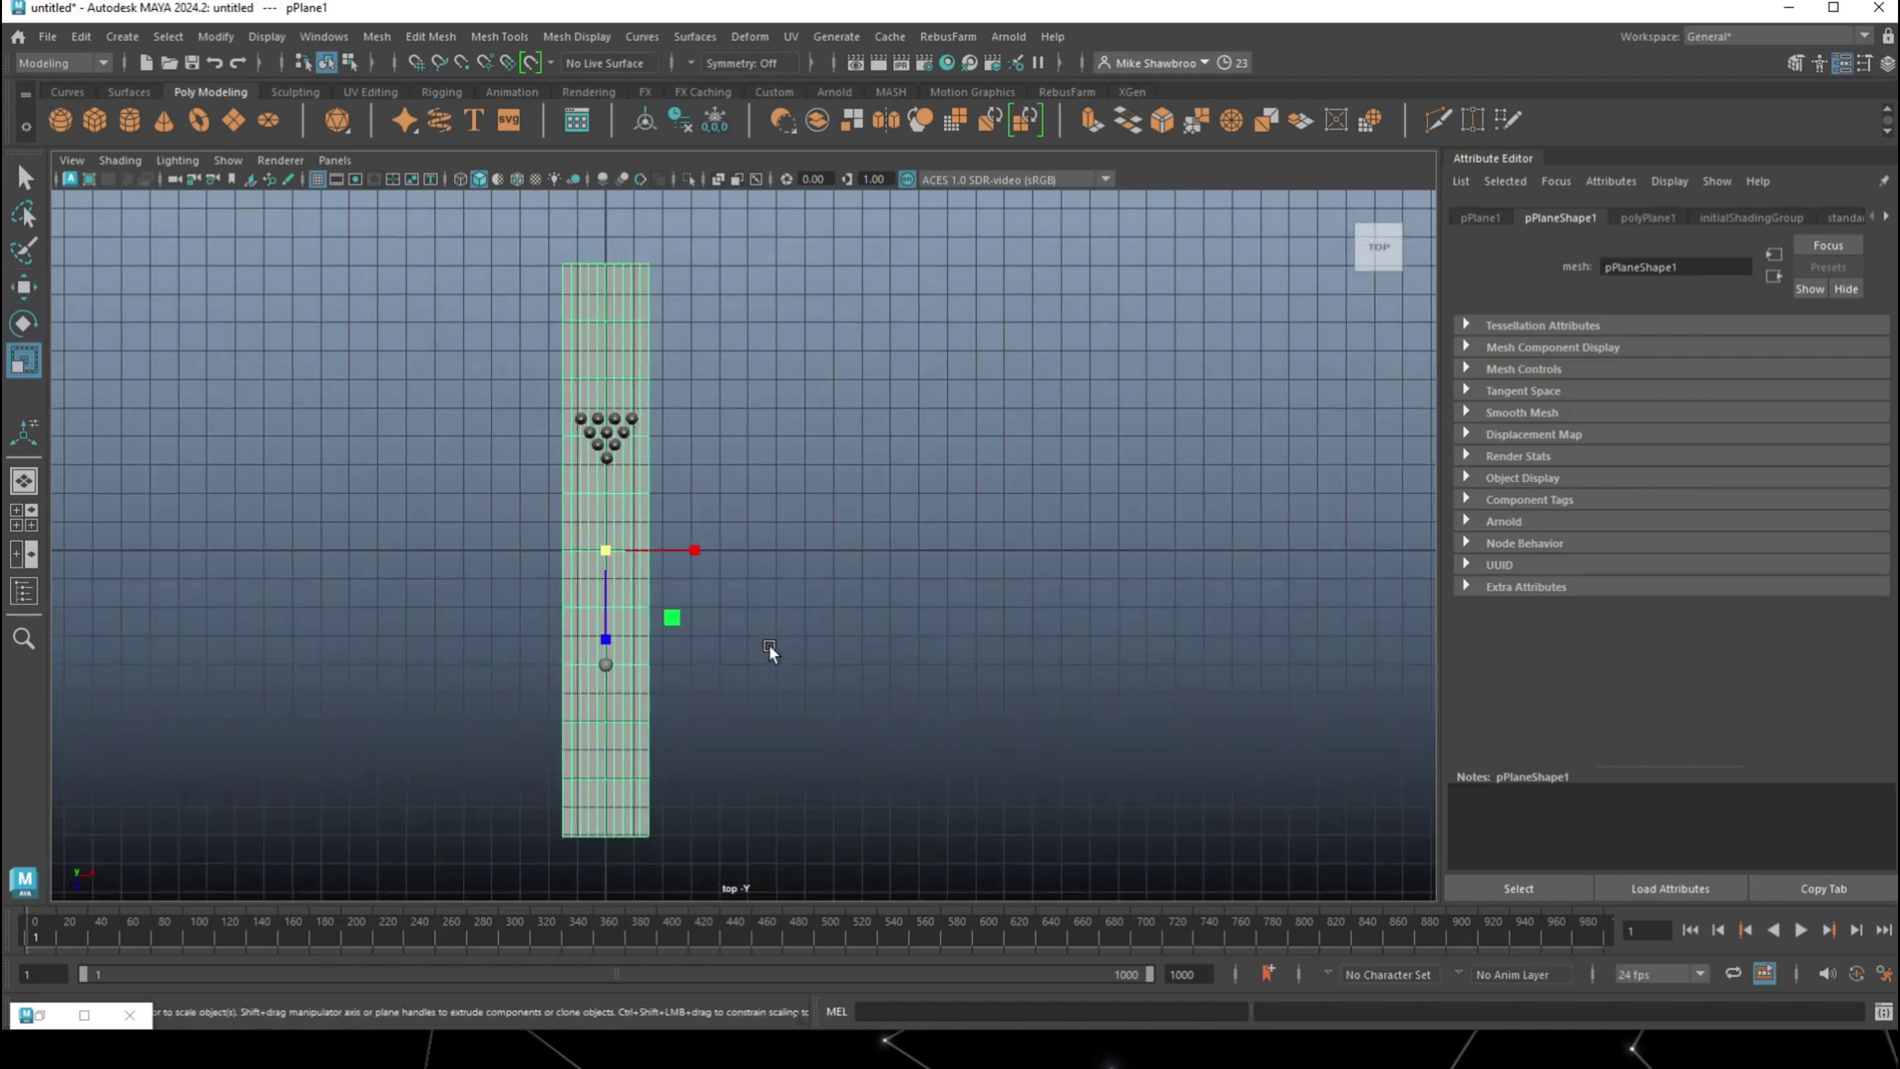
Frame the lane from a side angle in the perspective view and select the ball
click(27, 532)
key(space)
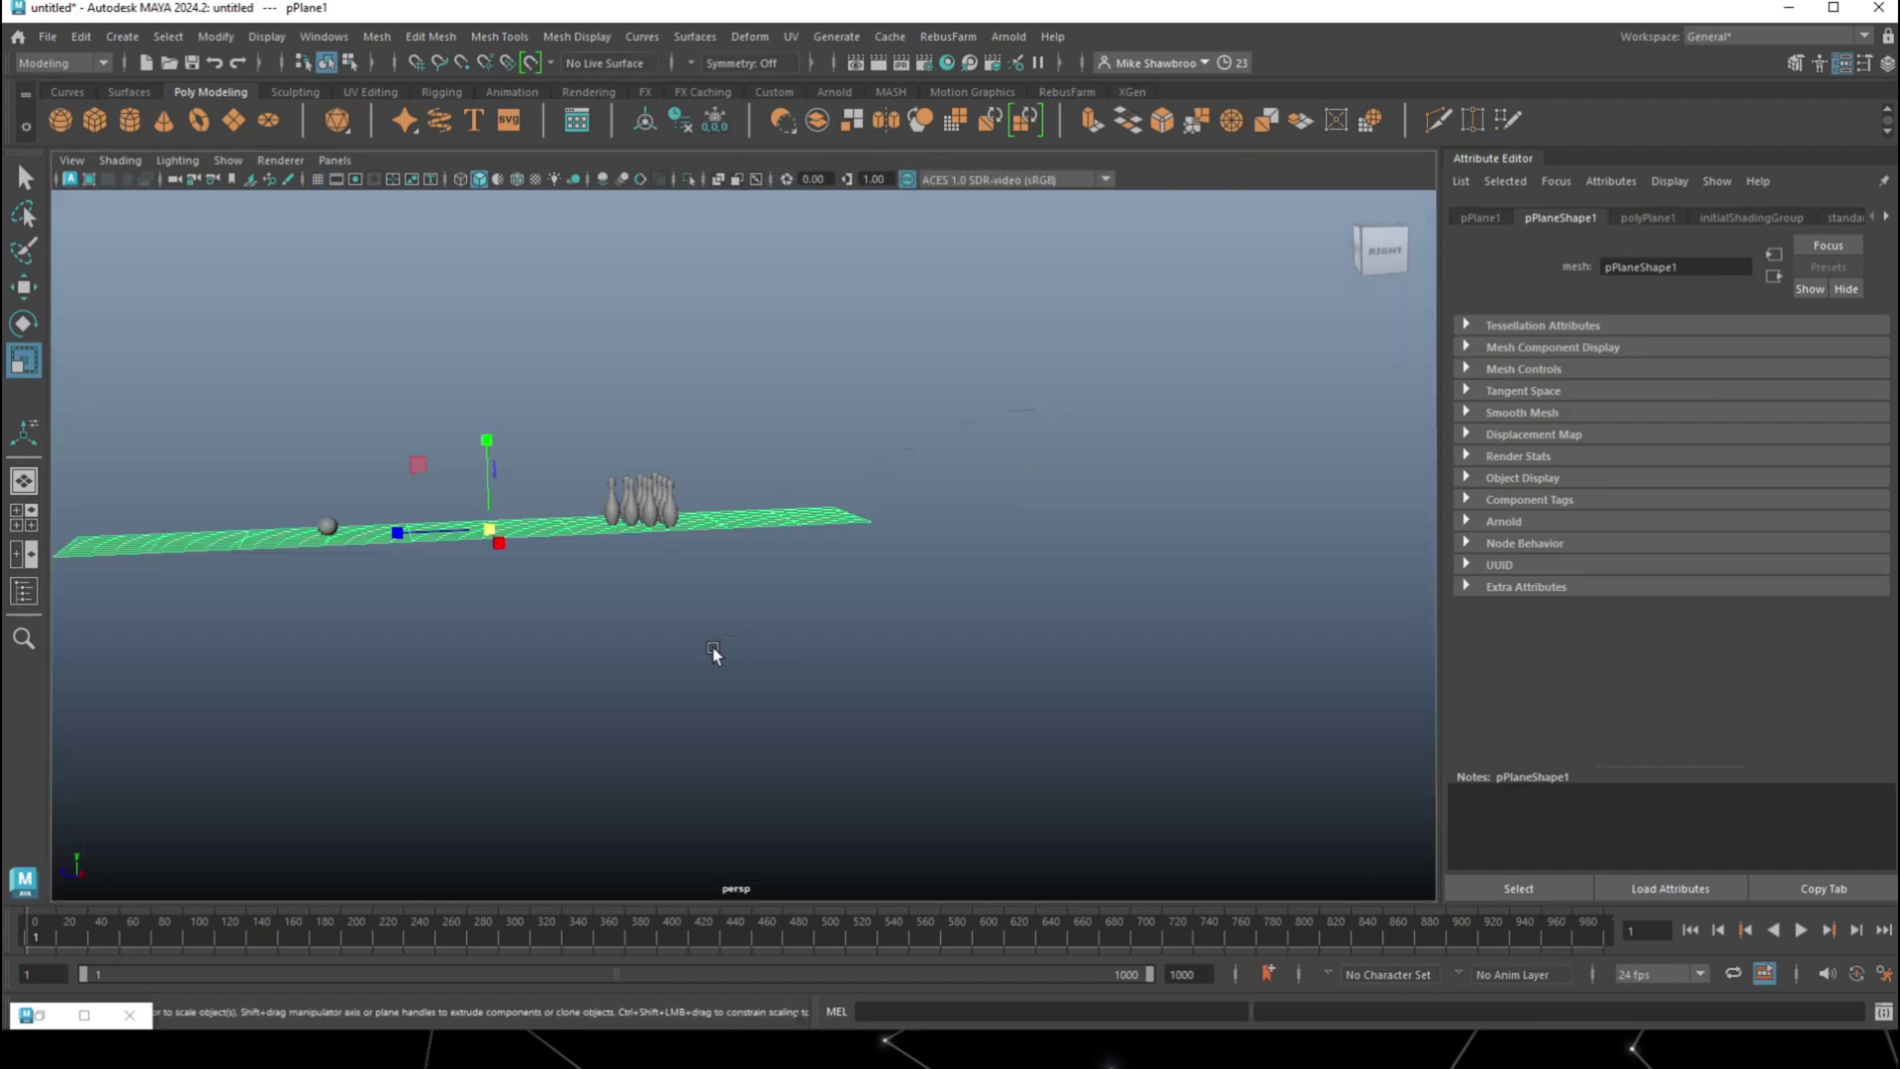
alt+drag(703, 711, 703, 758)
alt+right_drag(538, 728, 806, 849)
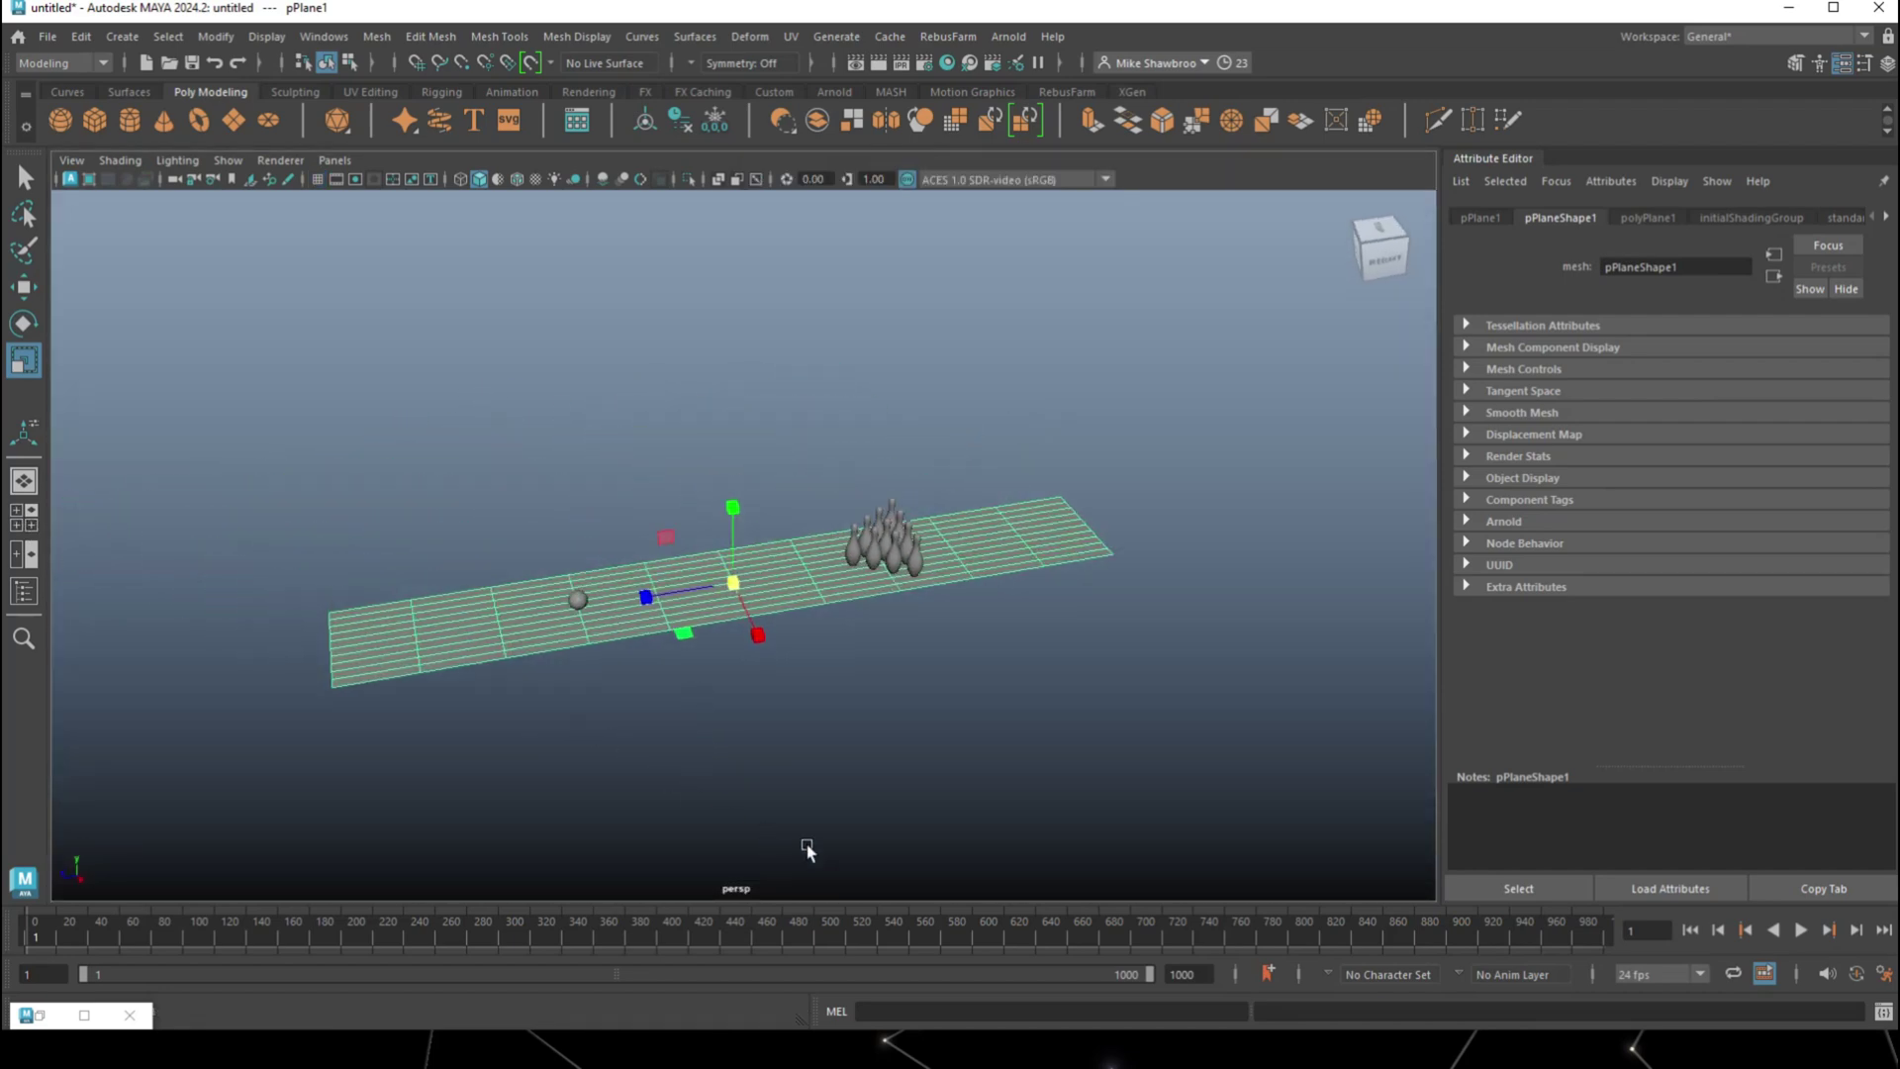
alt+drag(807, 849, 840, 805)
alt+right_drag(835, 797, 562, 665)
click(579, 629)
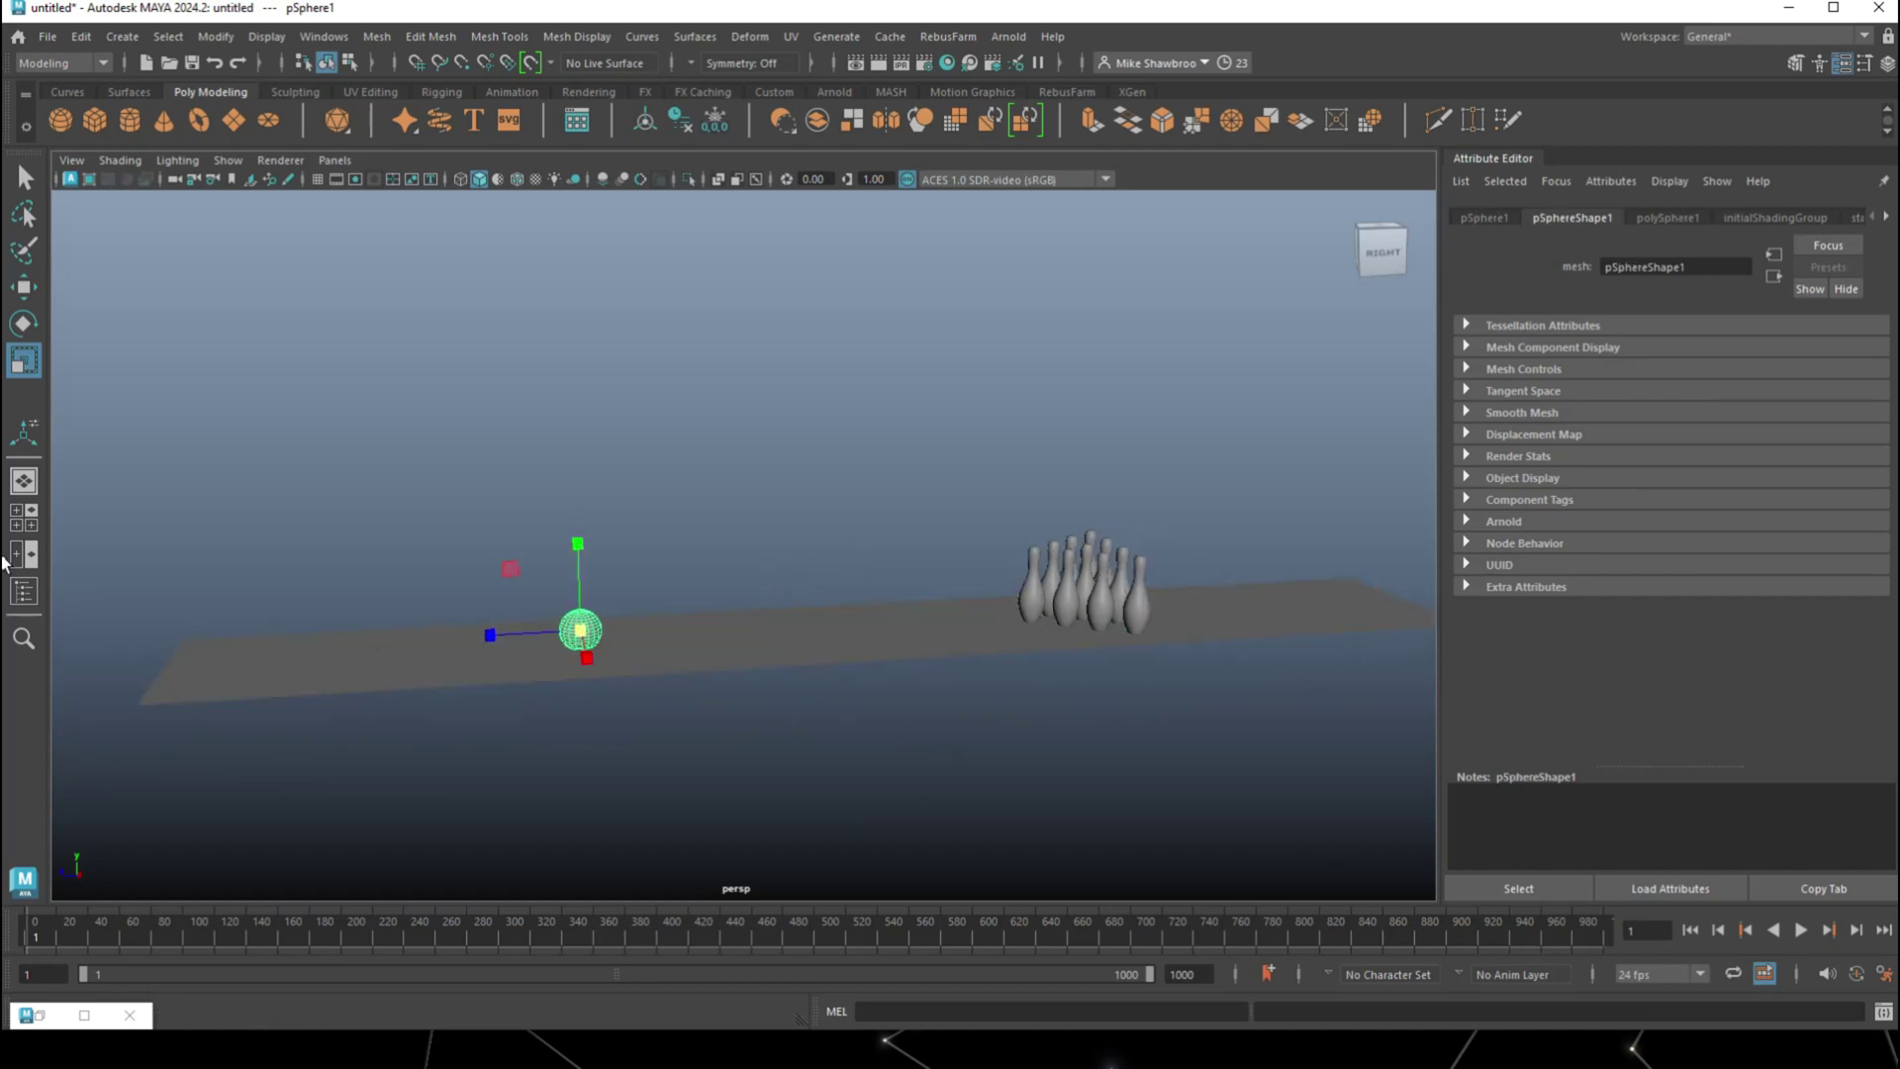
Align the ball's height with the lane in the front view, then move it to the lane's near end
key(space)
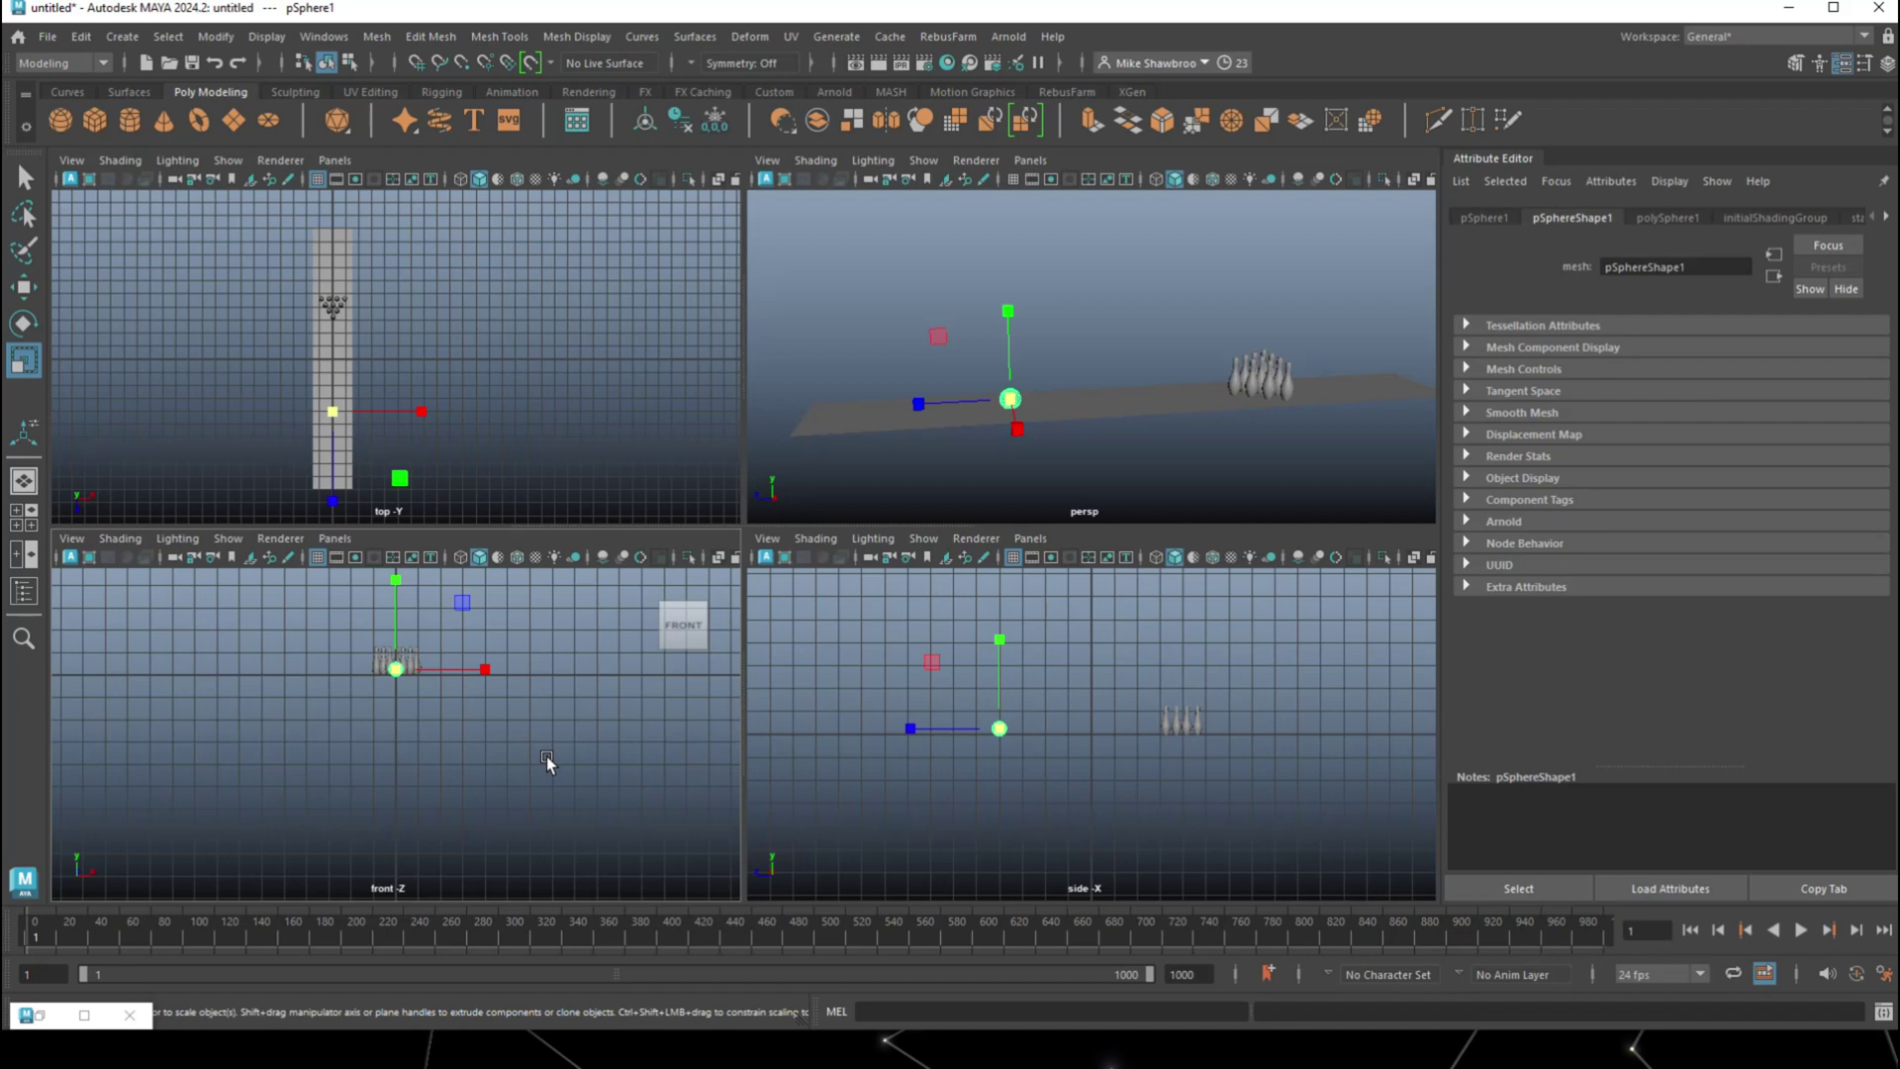
key(w)
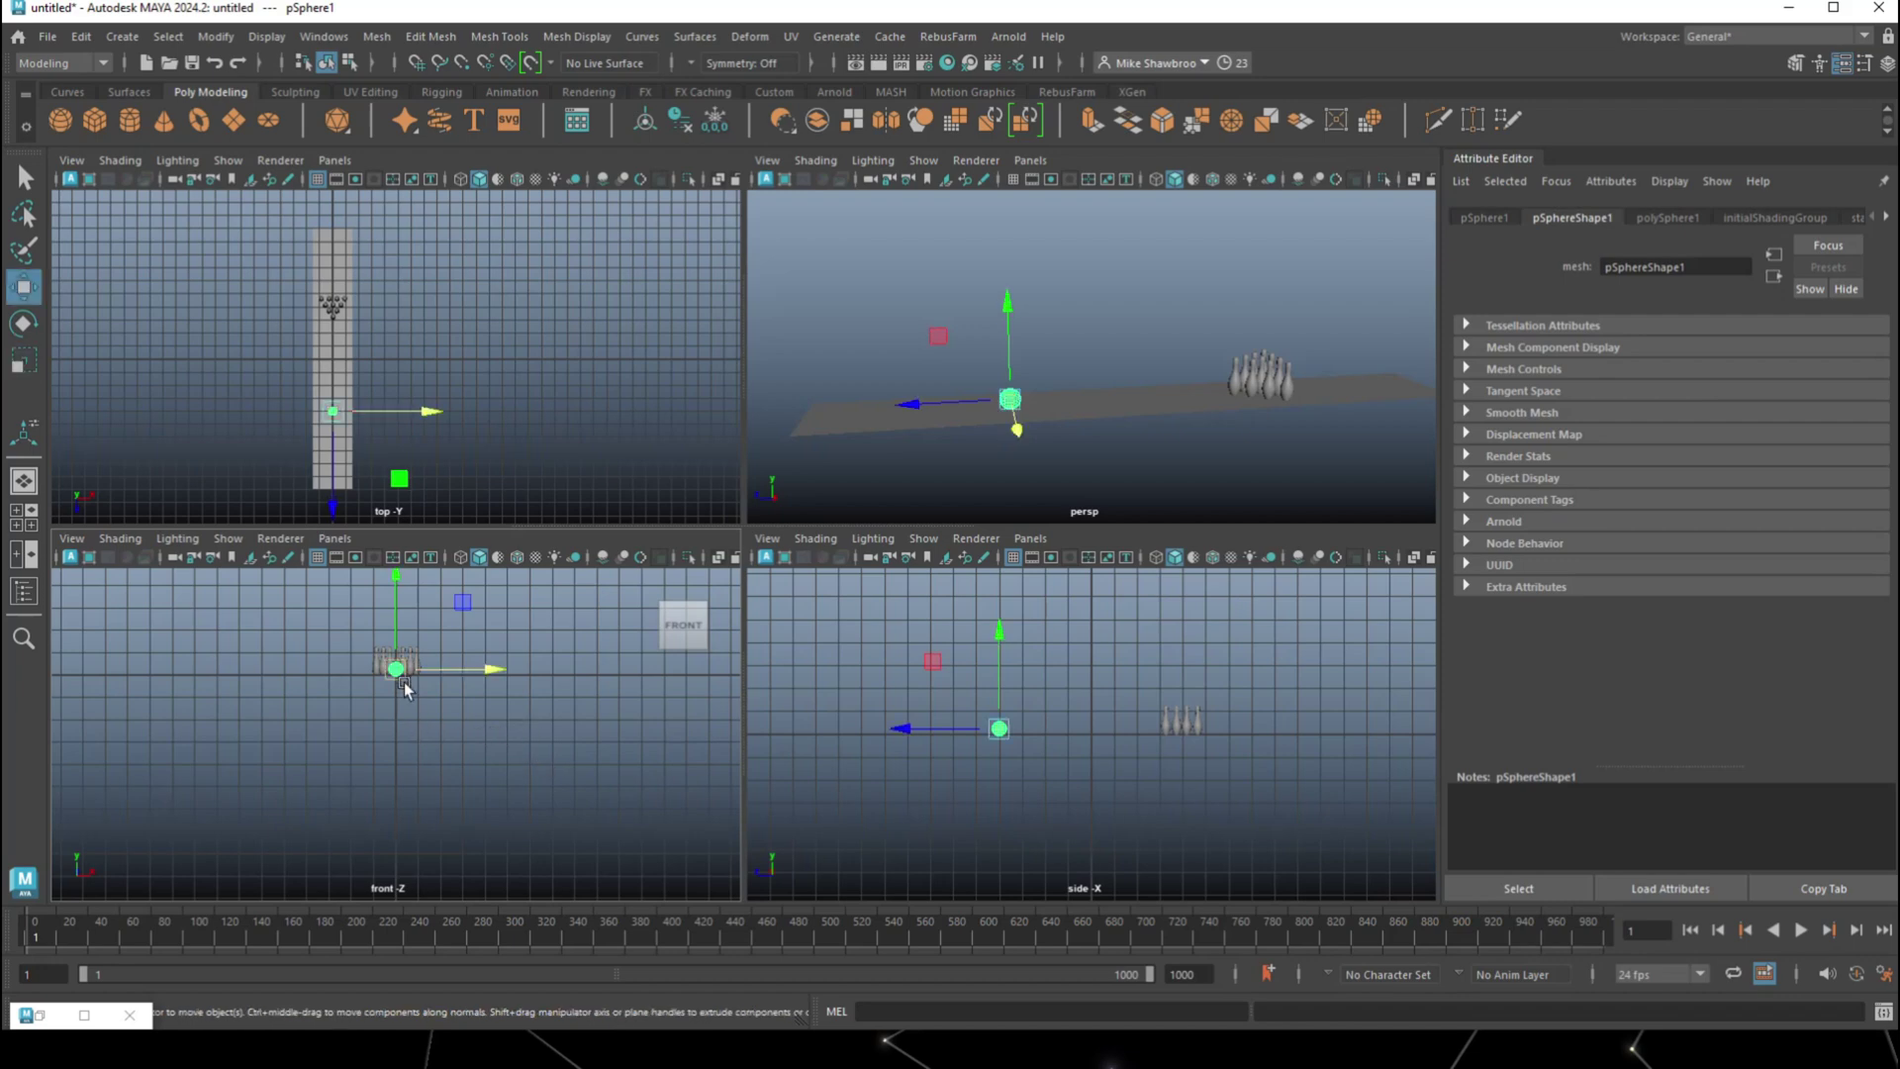
key(space)
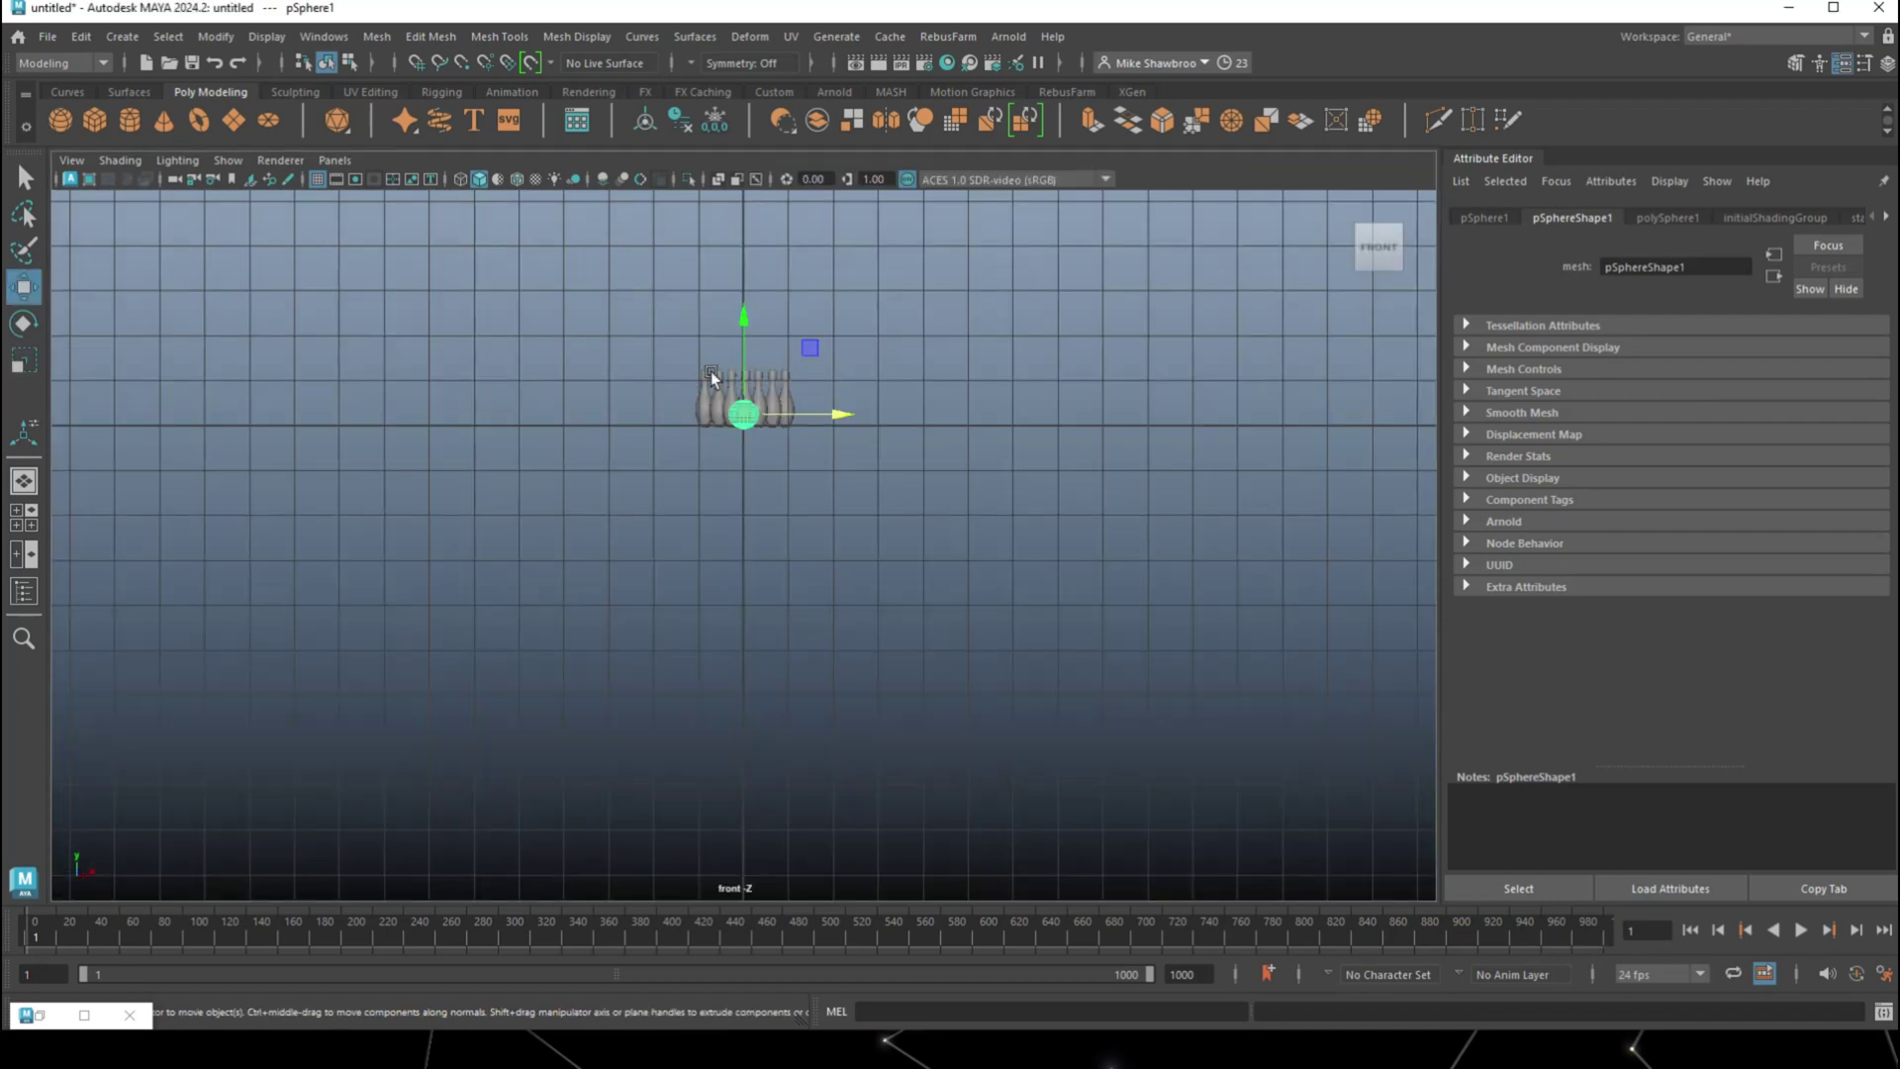
drag(743, 321, 742, 317)
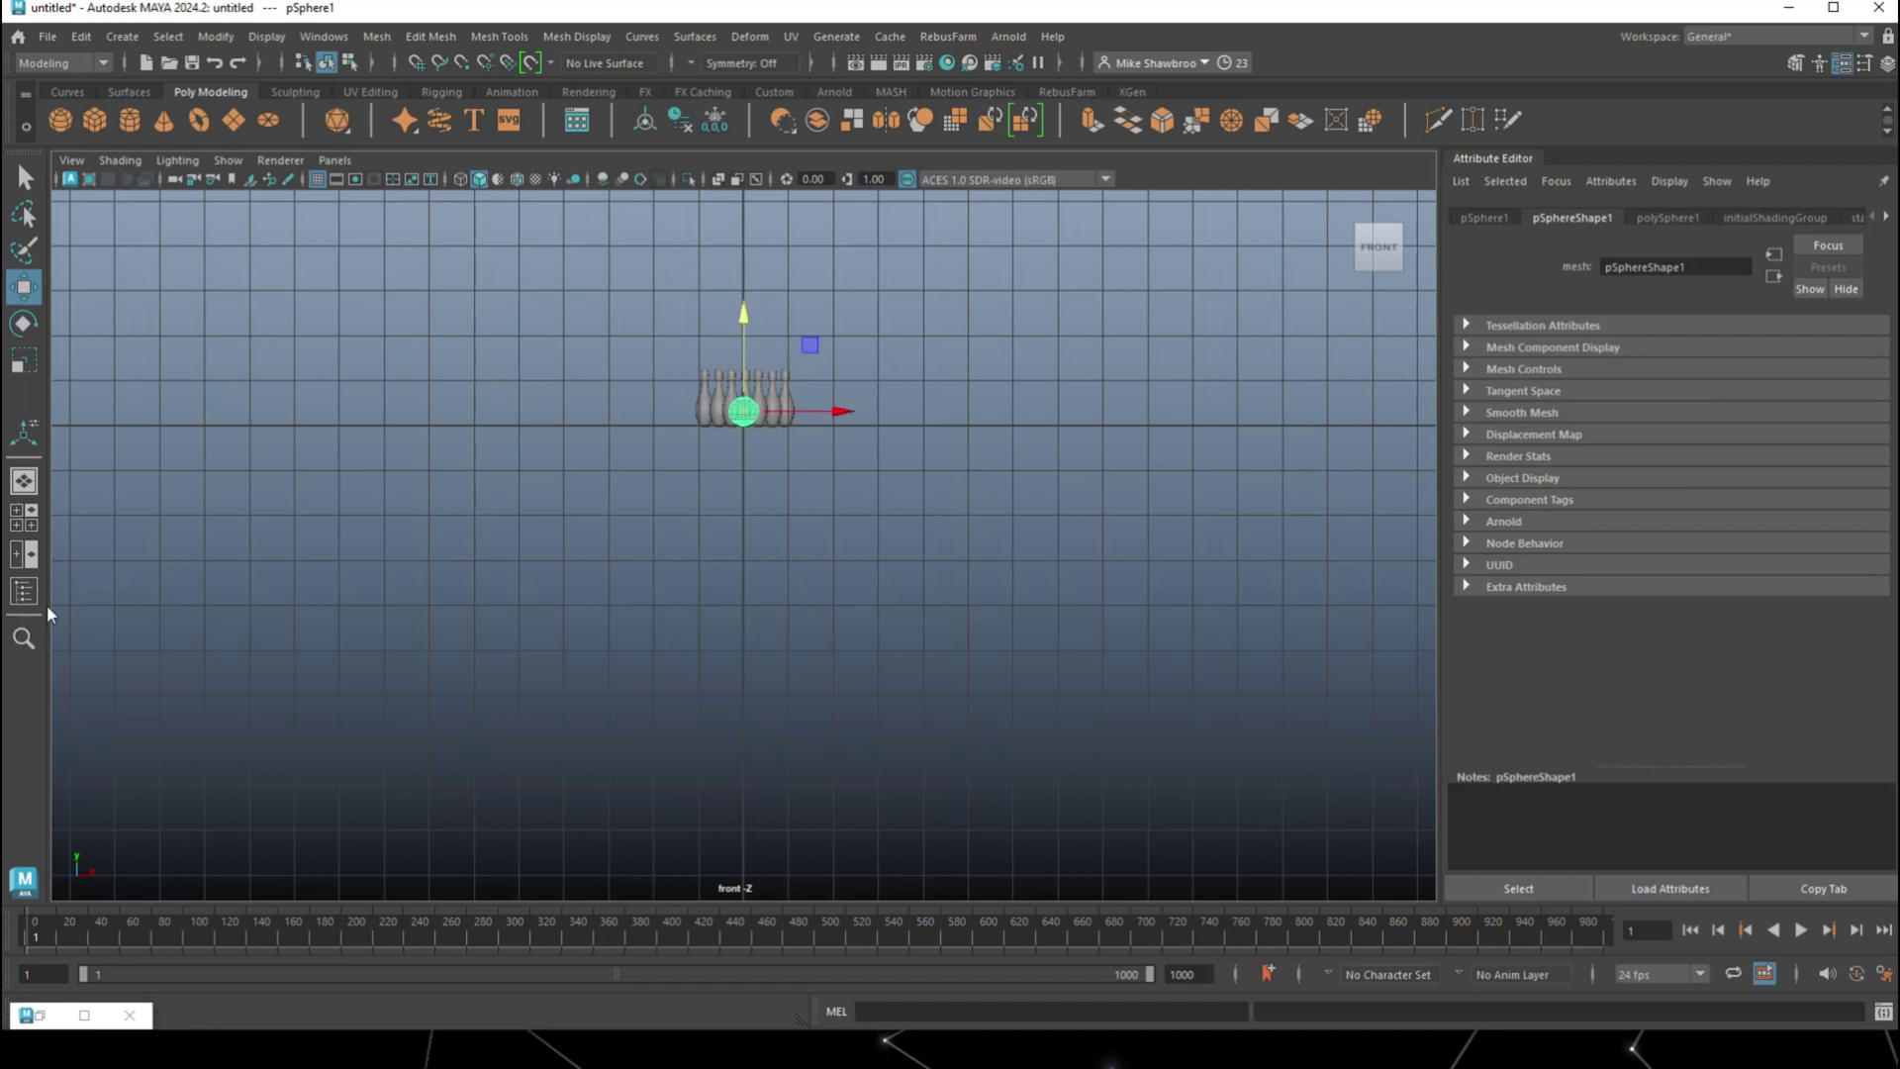
click(32, 515)
key(space)
alt+drag(943, 758, 943, 811)
alt+middle_drag(942, 805, 1035, 735)
drag(662, 555, 339, 699)
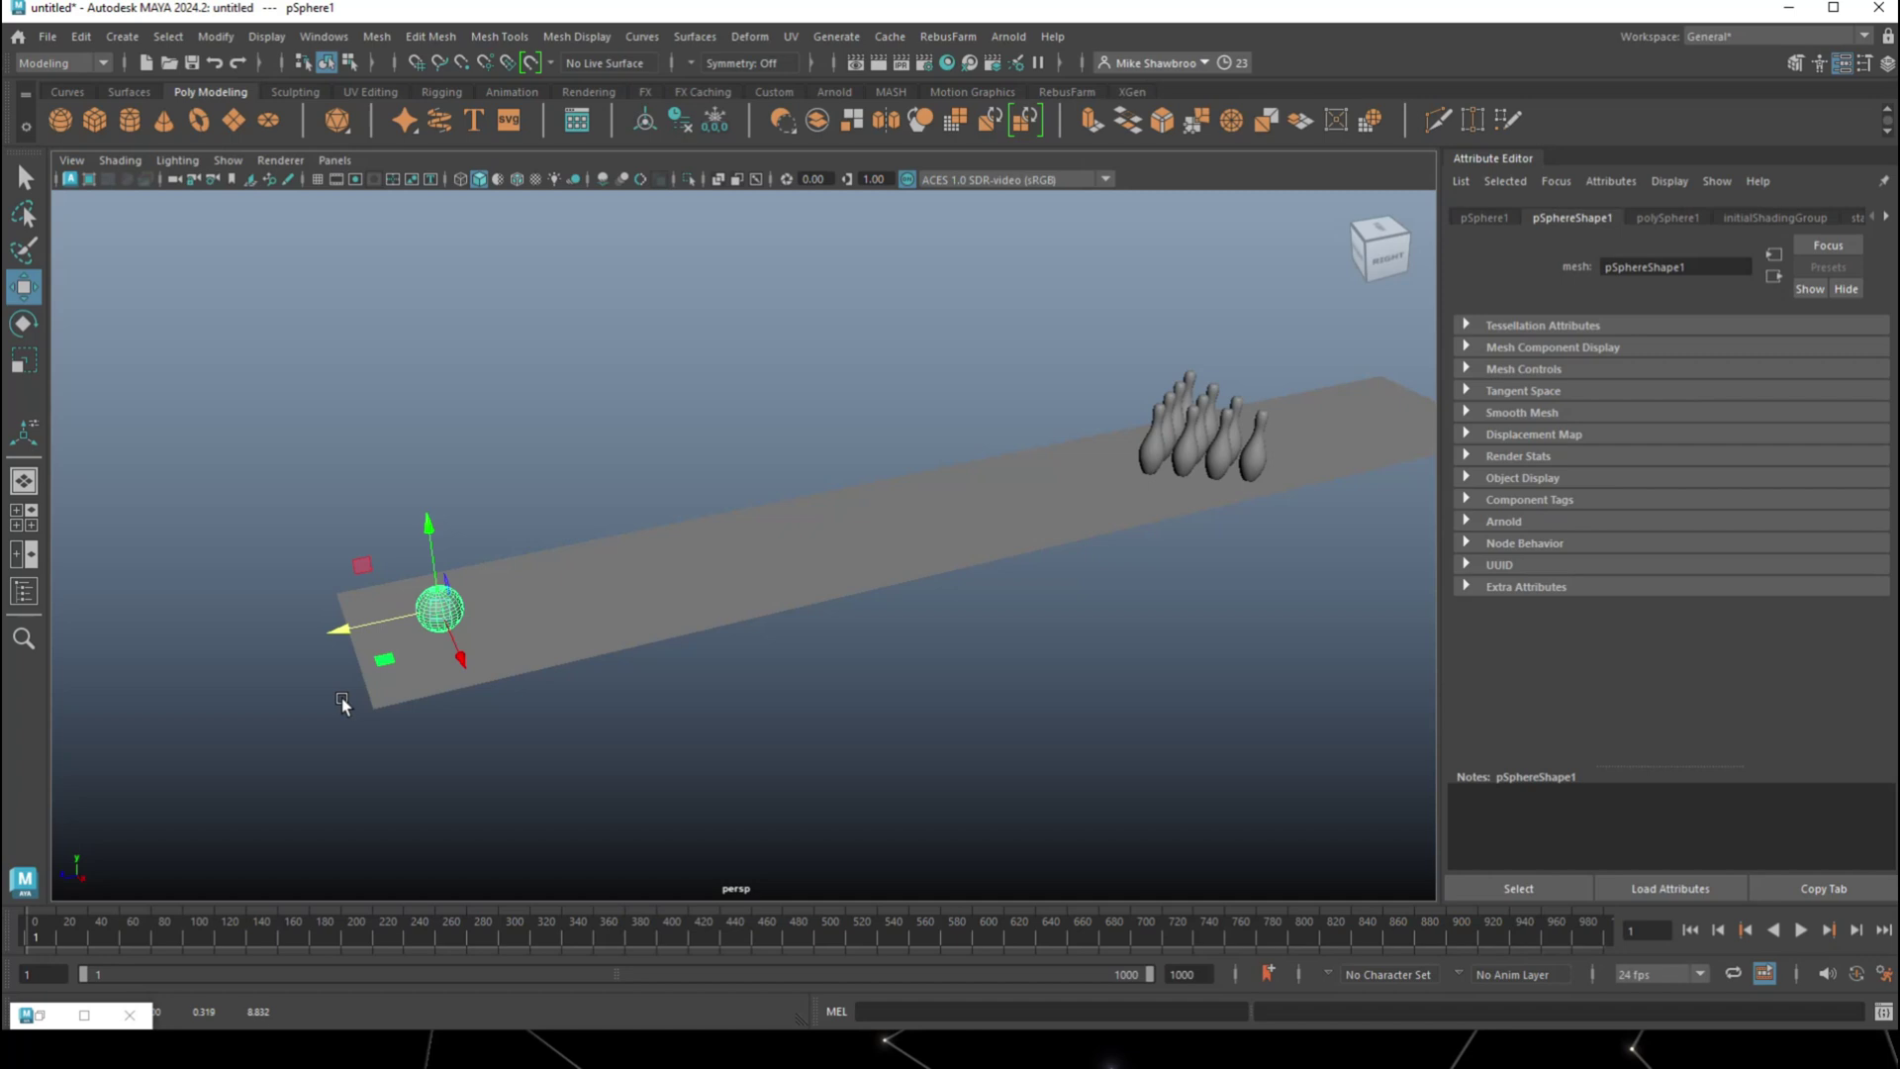
alt+drag(628, 831, 610, 834)
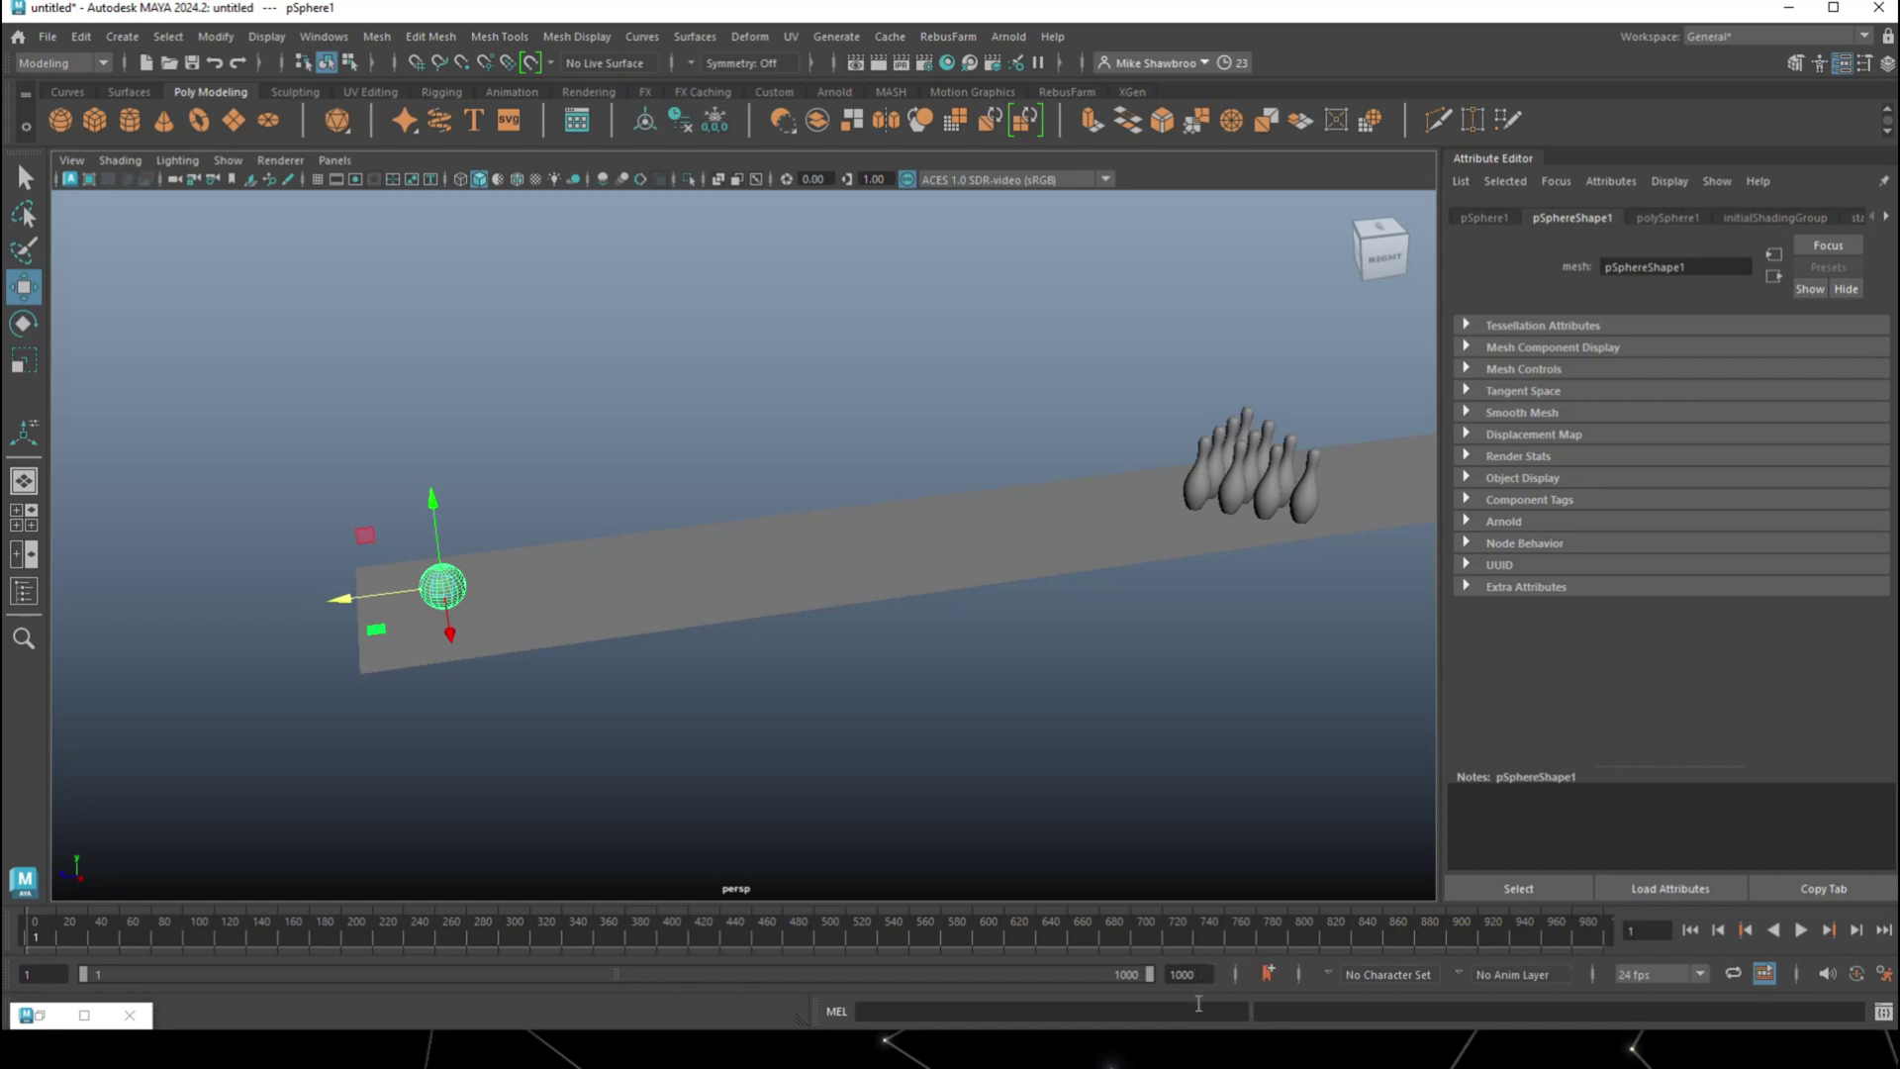
Set the animation end time to 125 frames
click(1207, 973)
text(125)
key(Return)
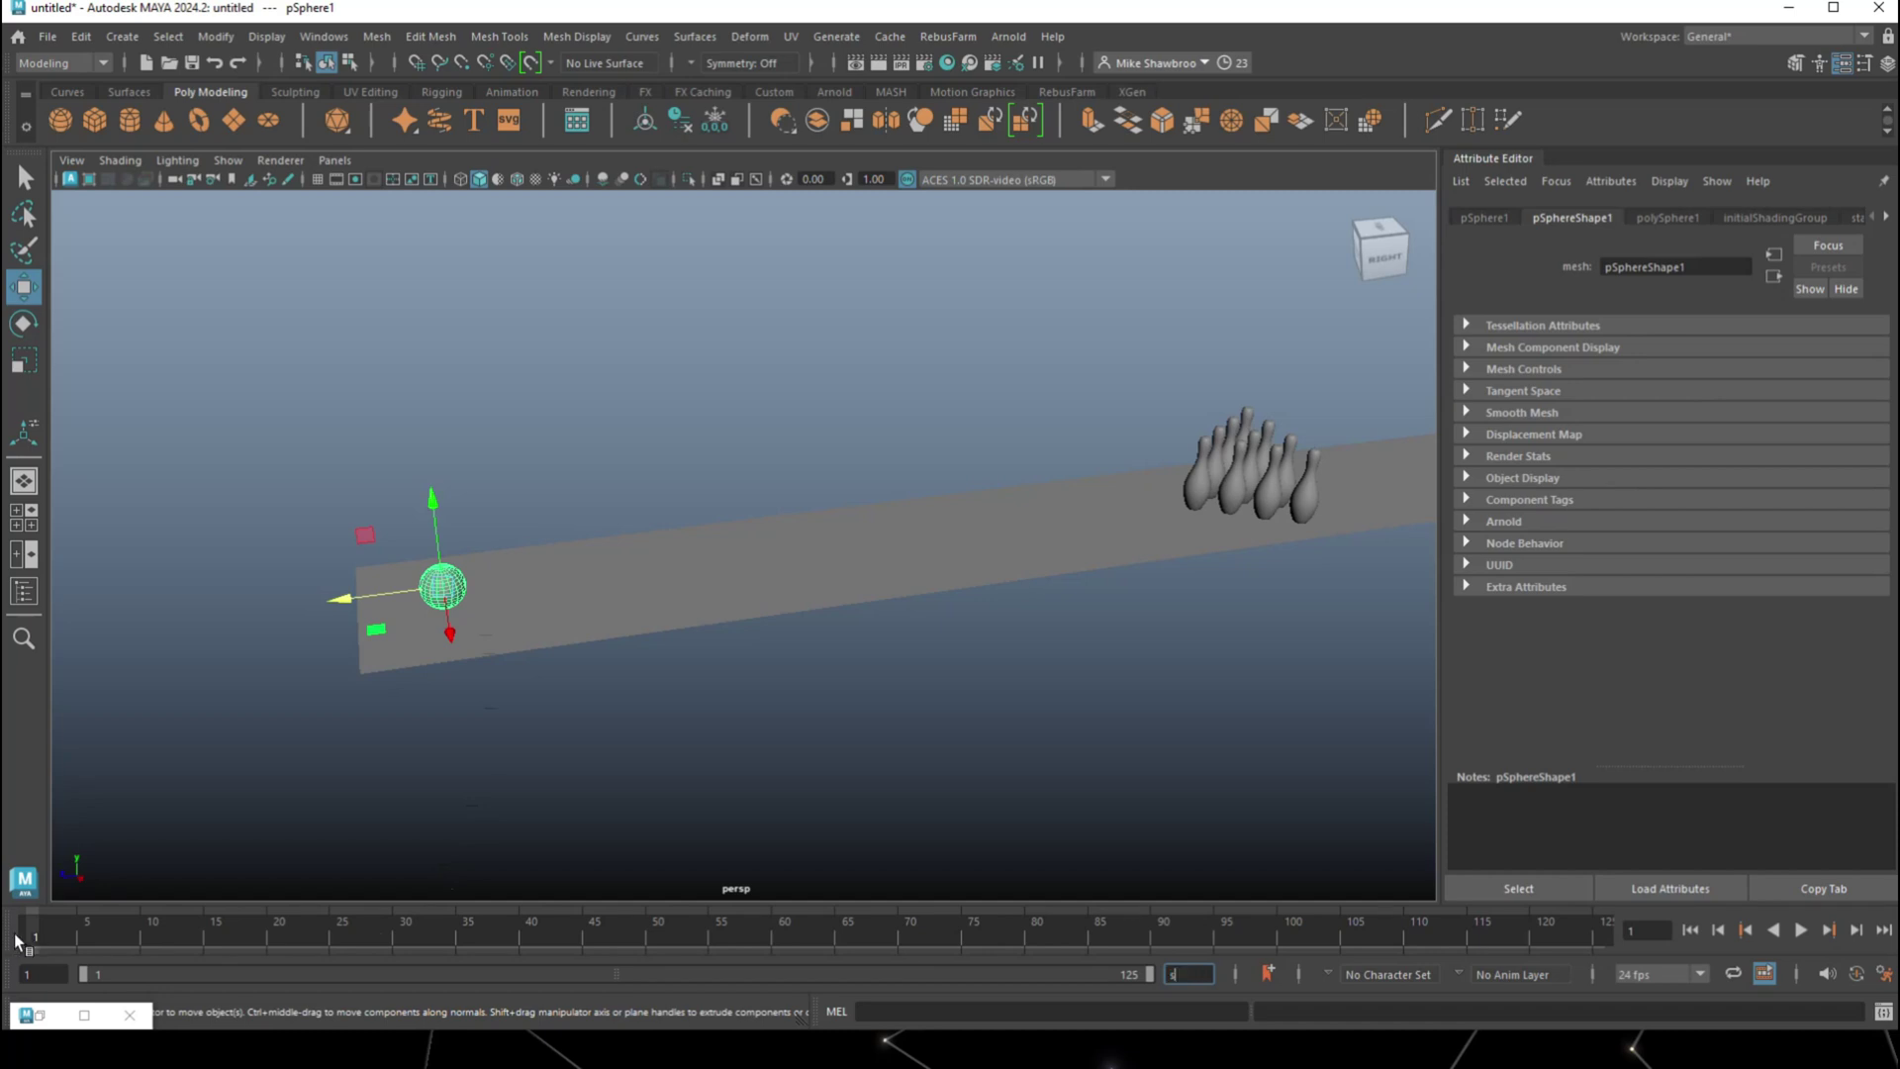
Move the ball down the lane past the pins and key its position
click(248, 752)
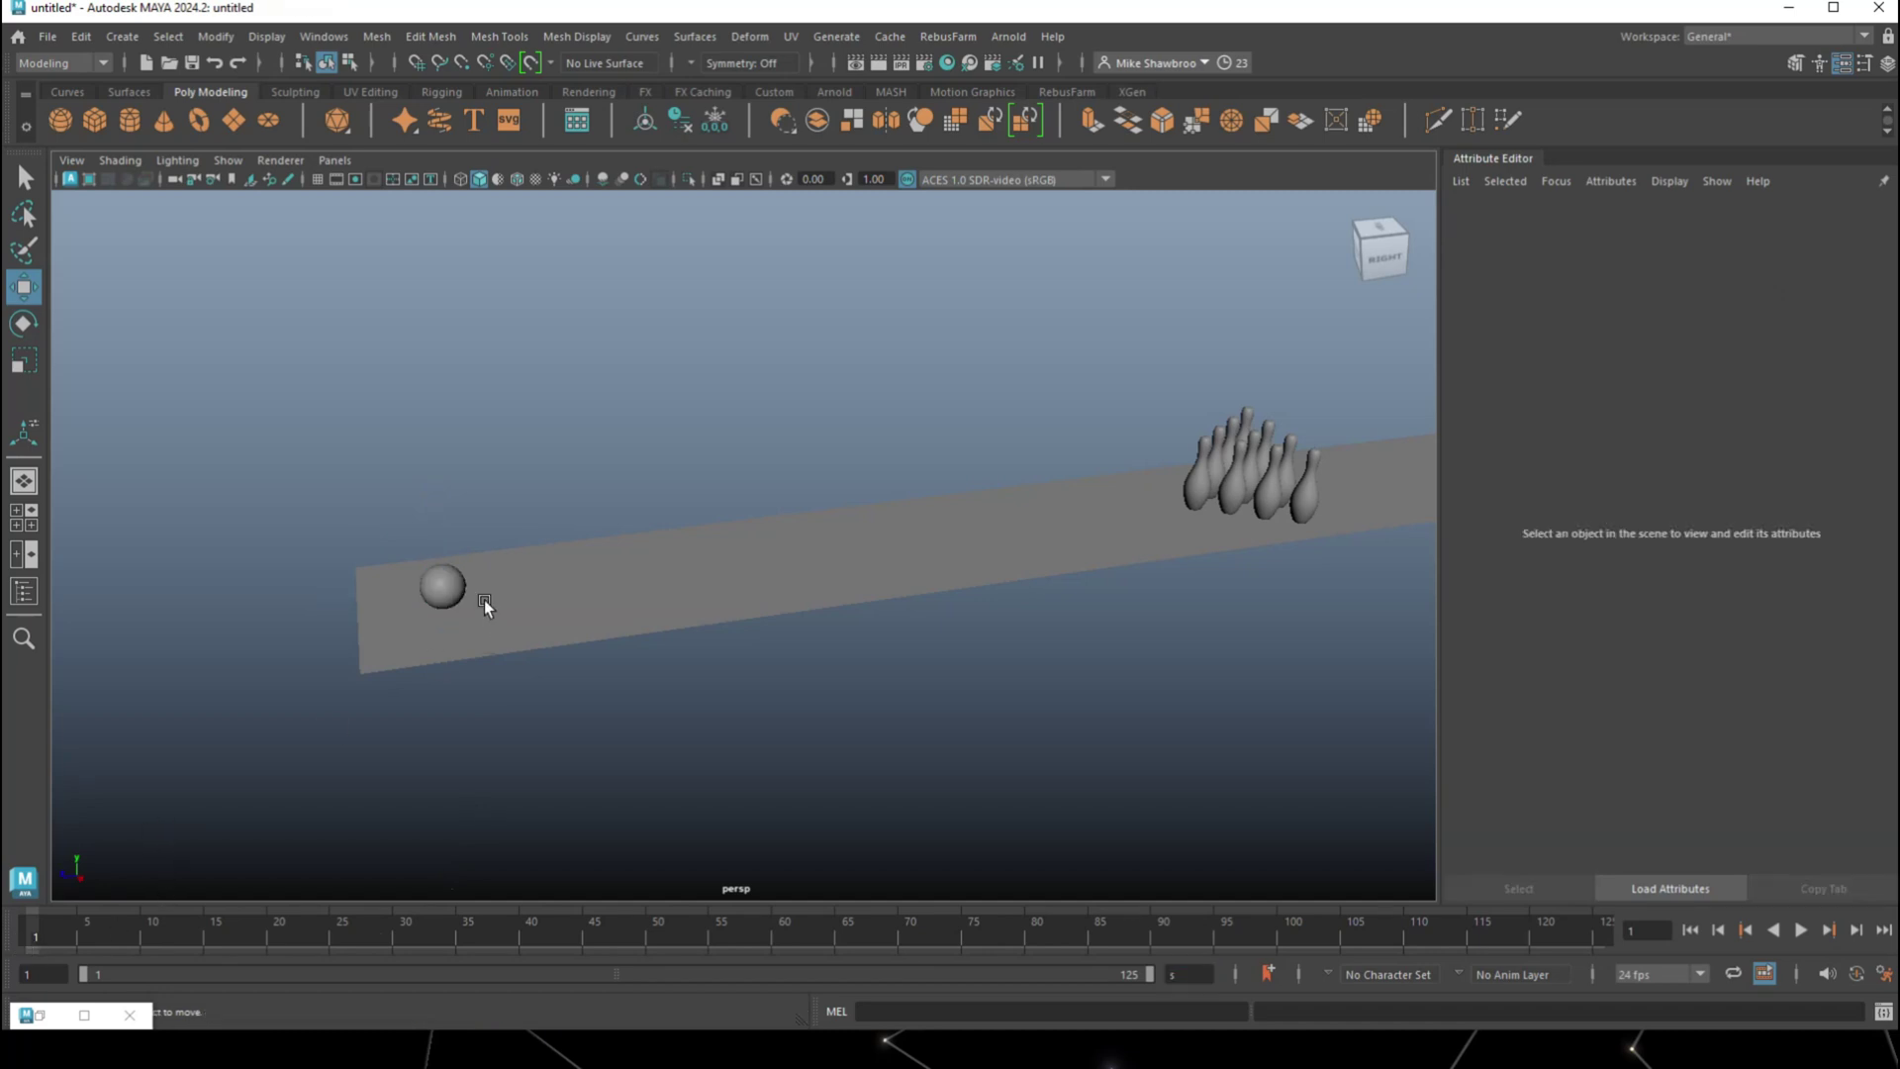
click(435, 586)
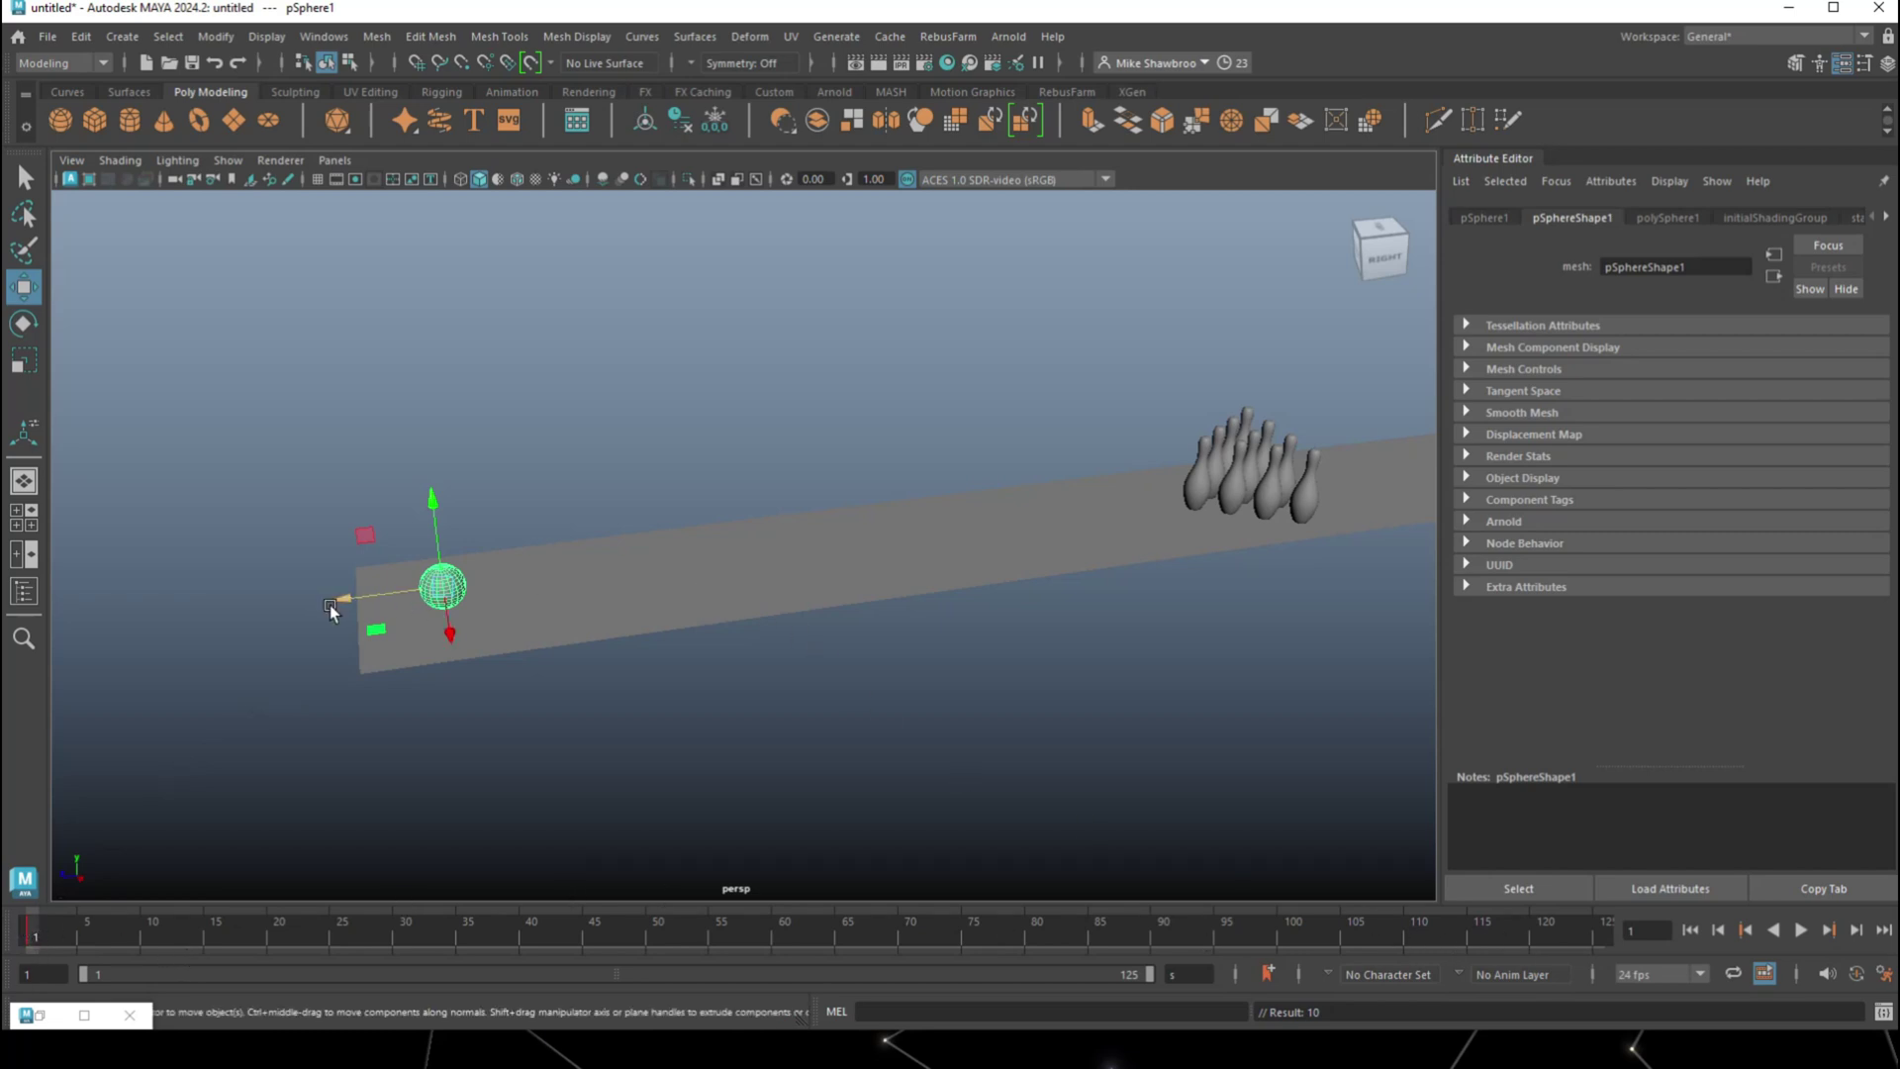
drag(329, 603, 1318, 626)
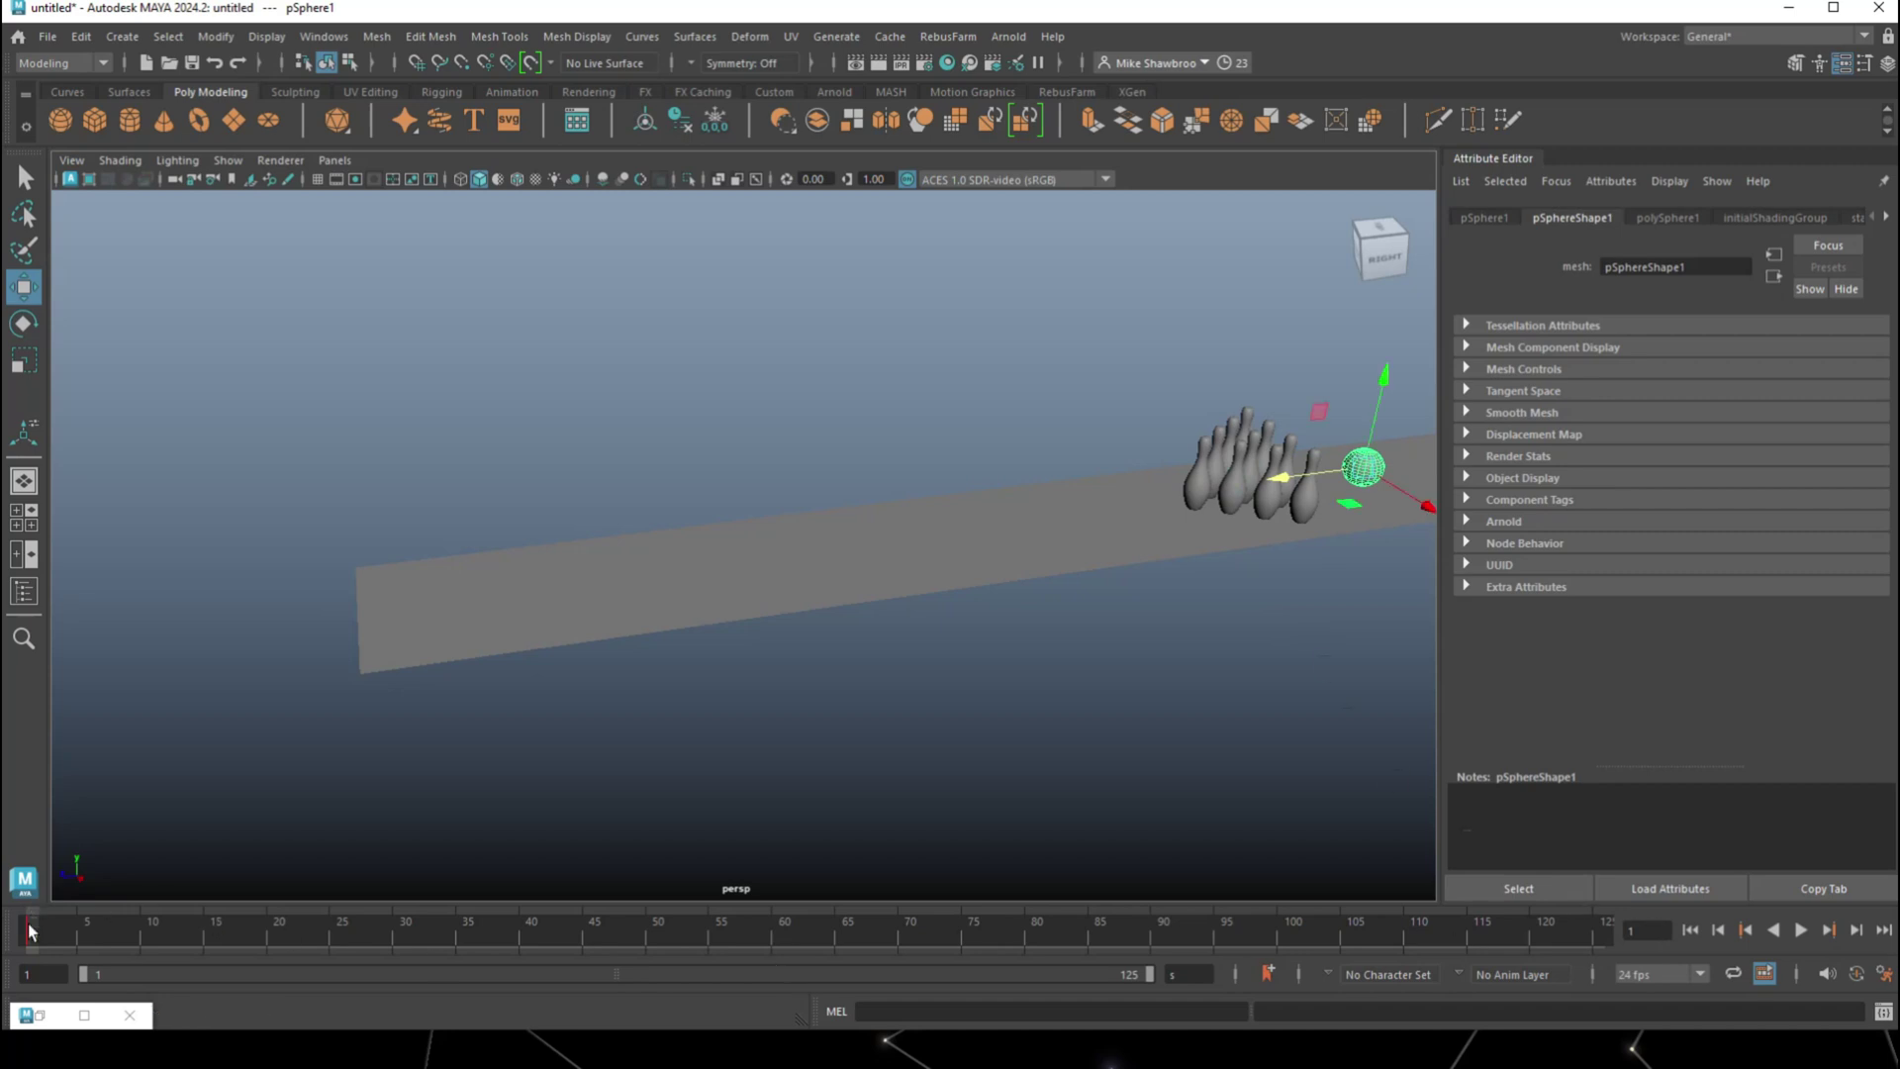
key(alt+v)
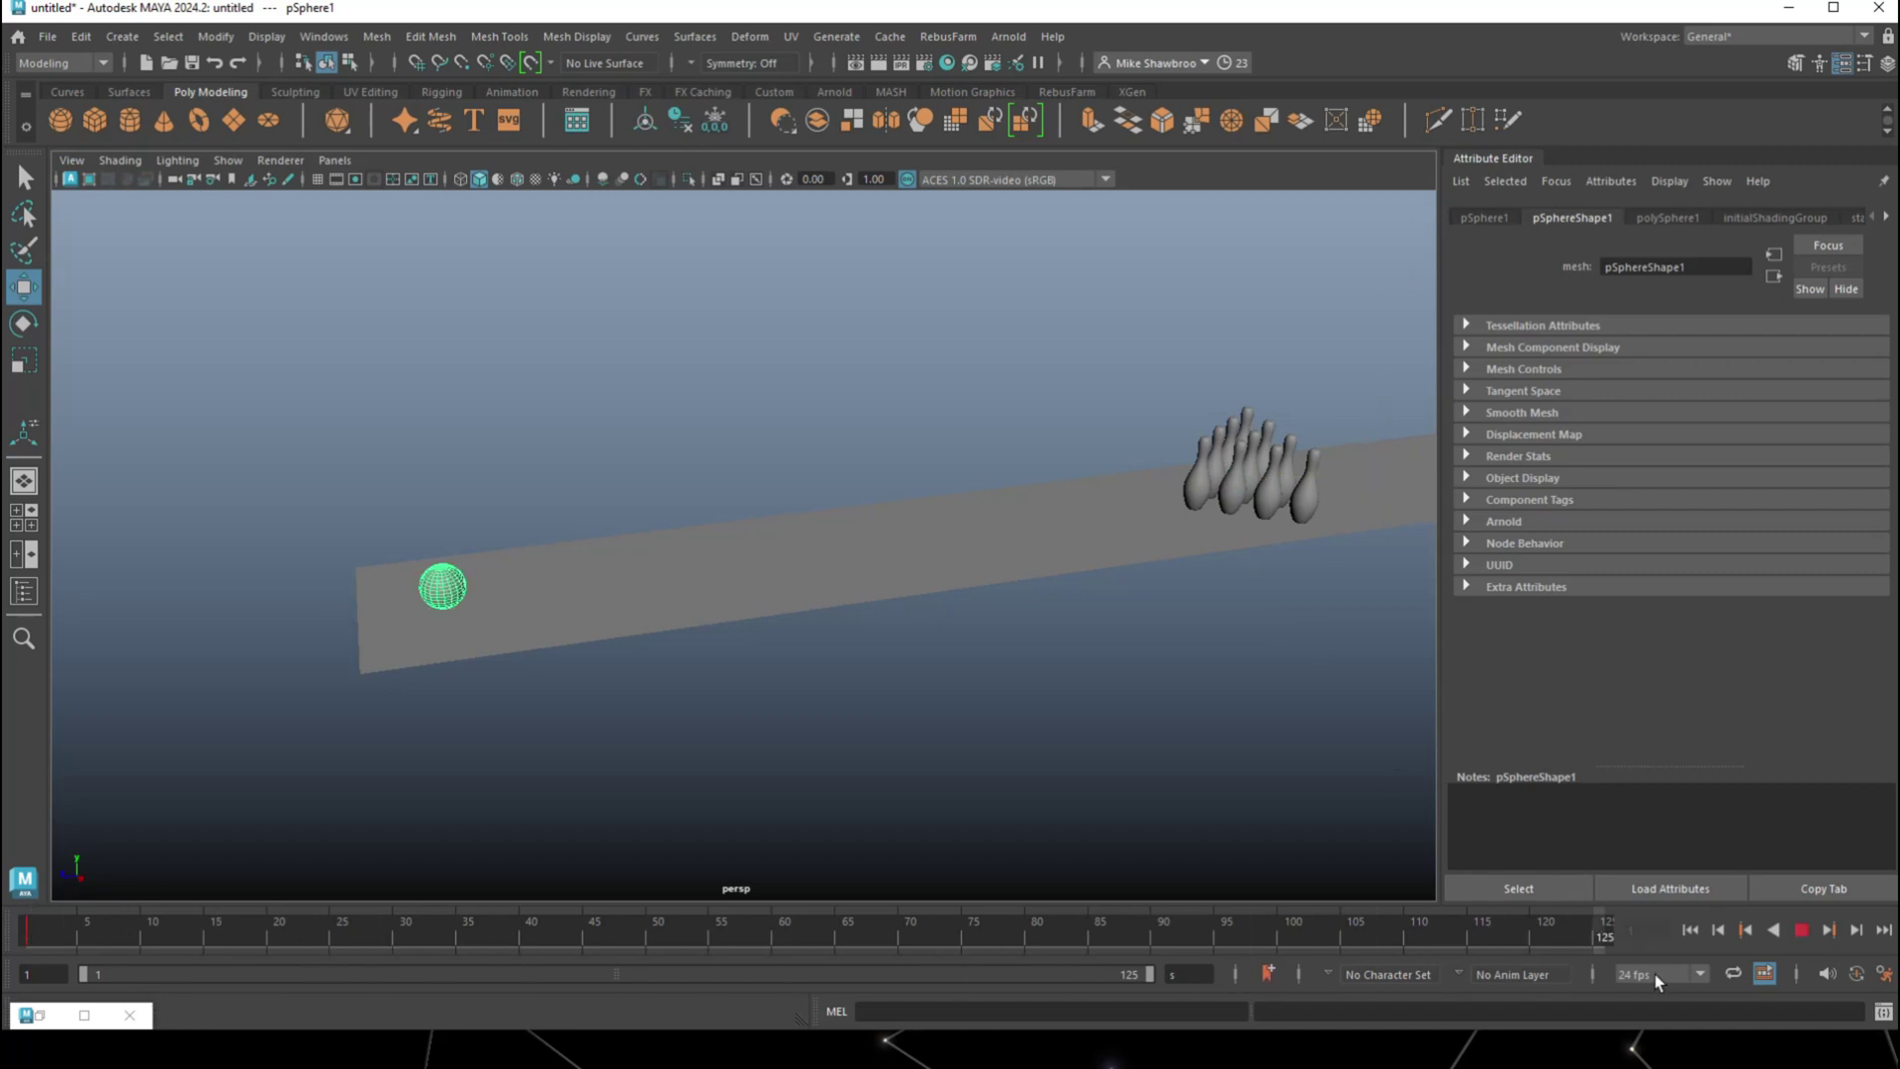
key(alt+v)
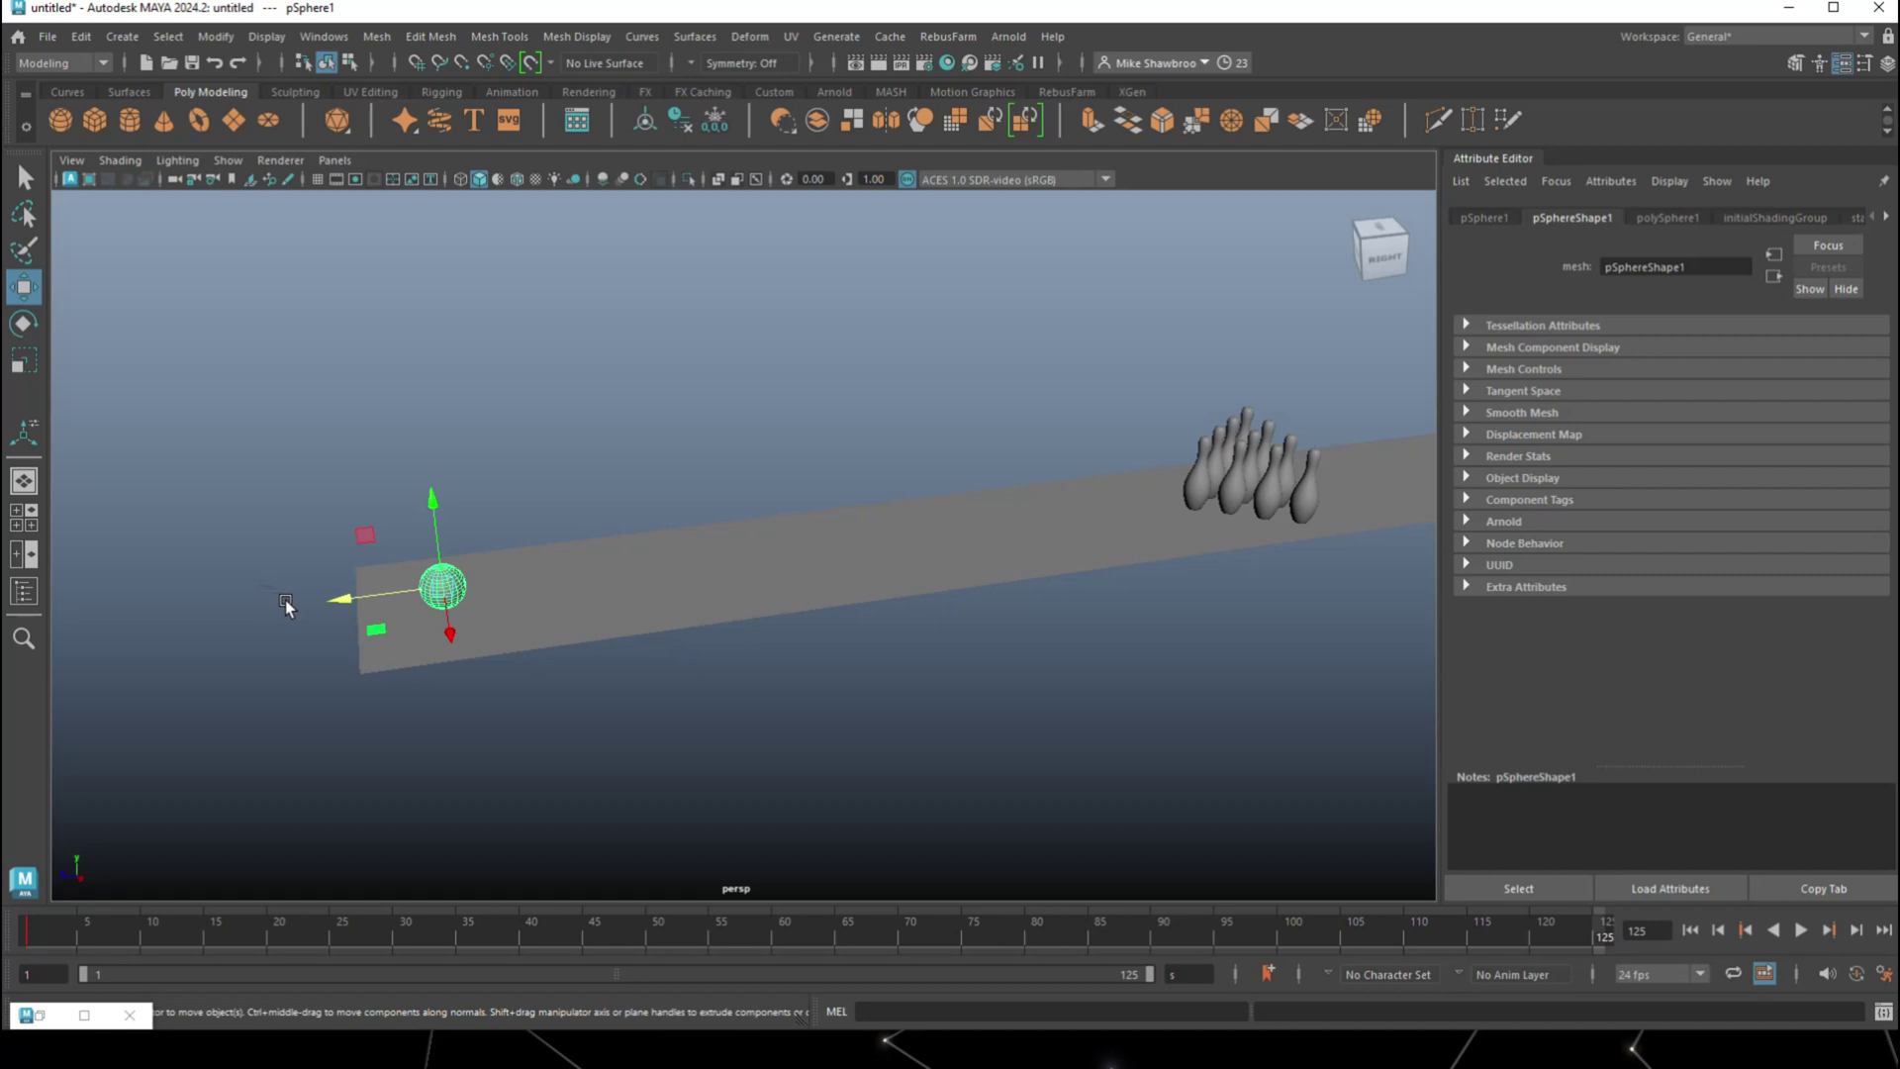
drag(339, 597, 1373, 623)
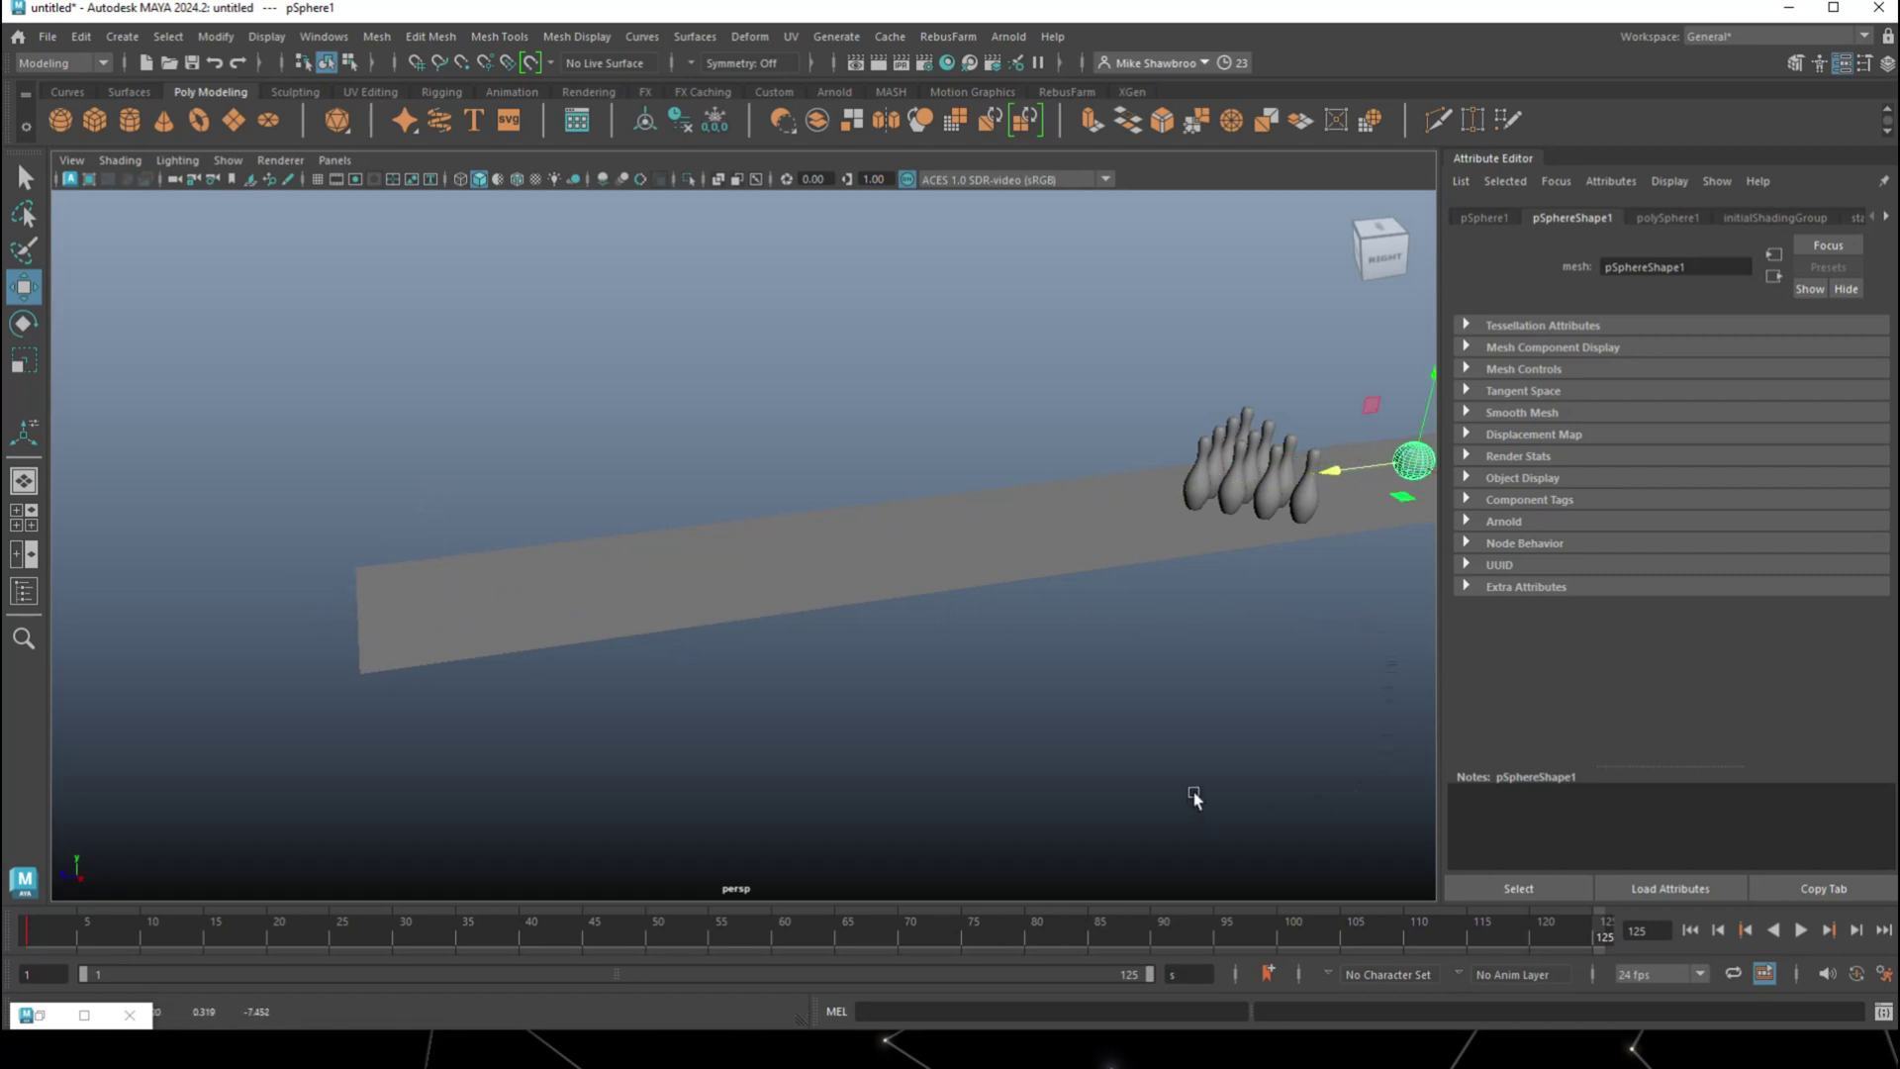
key(s)
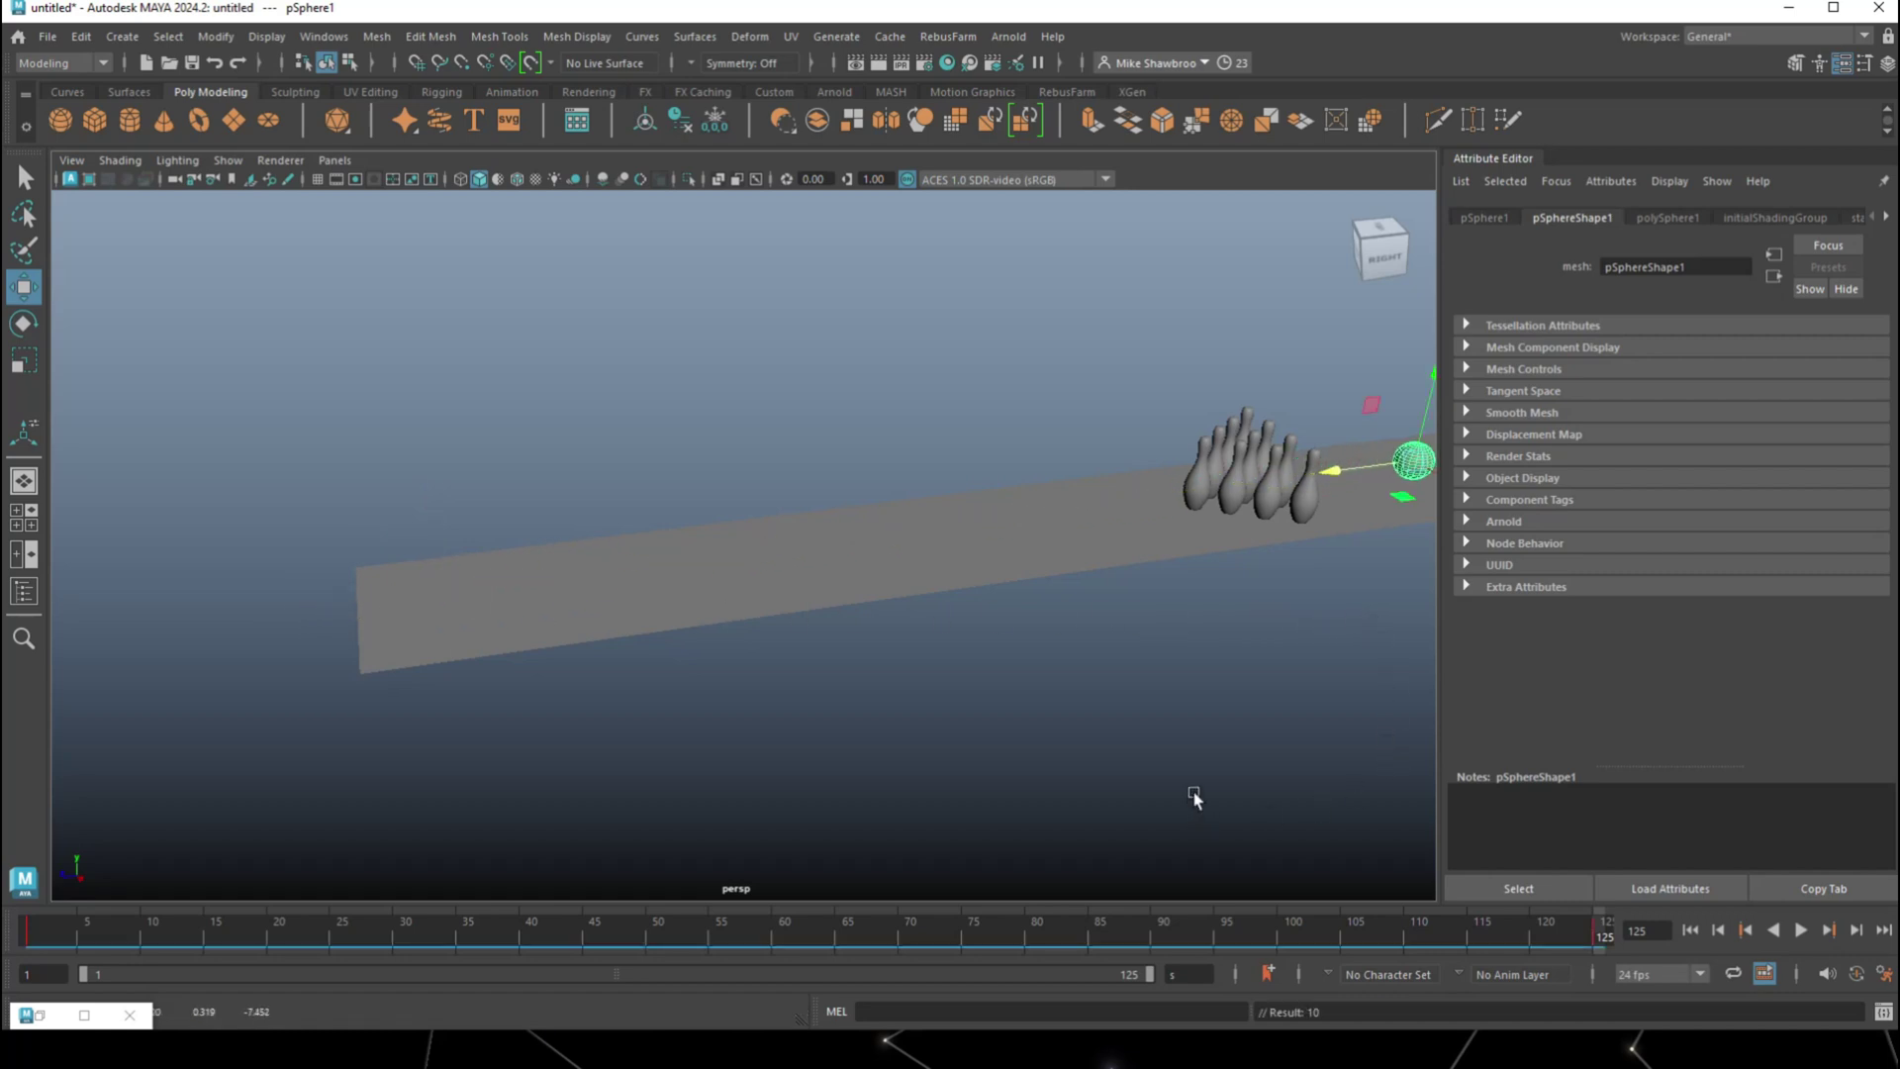
Replay the ball's roll from frame 1, then rewind to the first frame
click(1689, 930)
click(1801, 930)
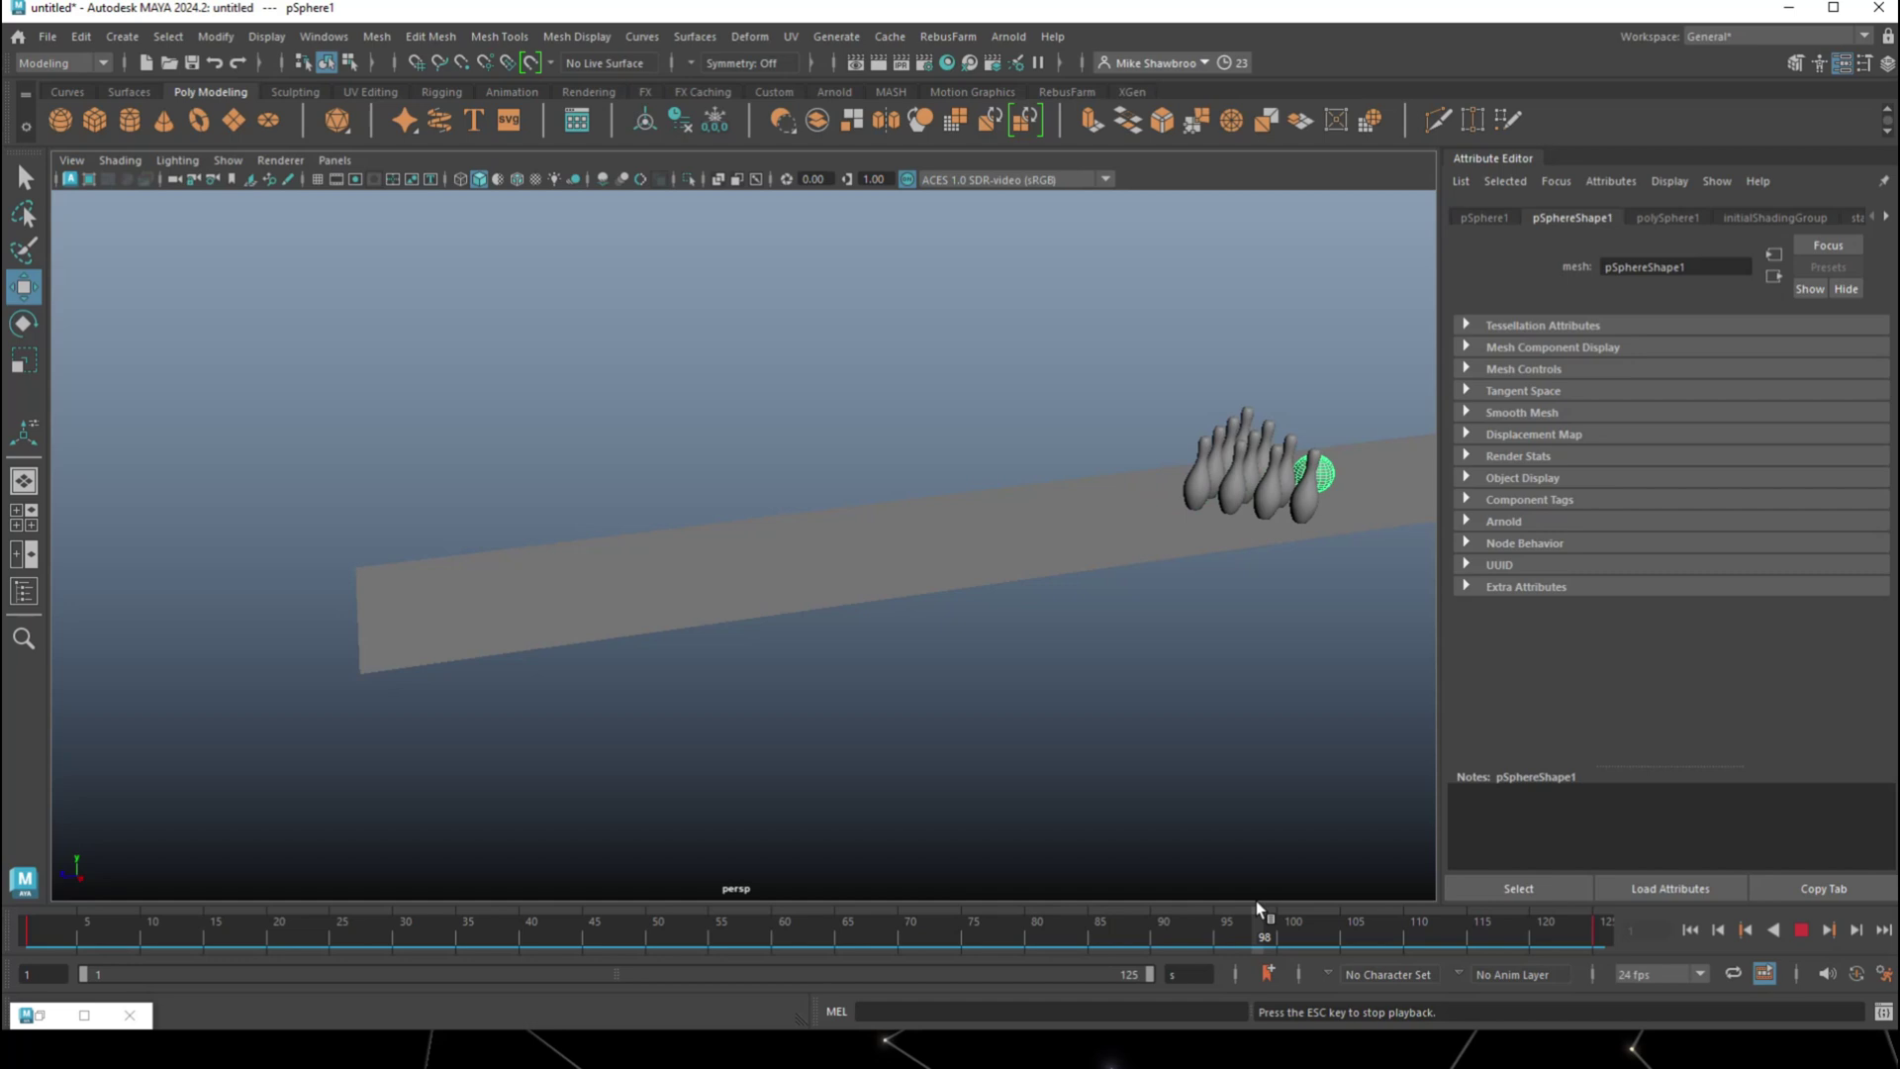
click(1801, 930)
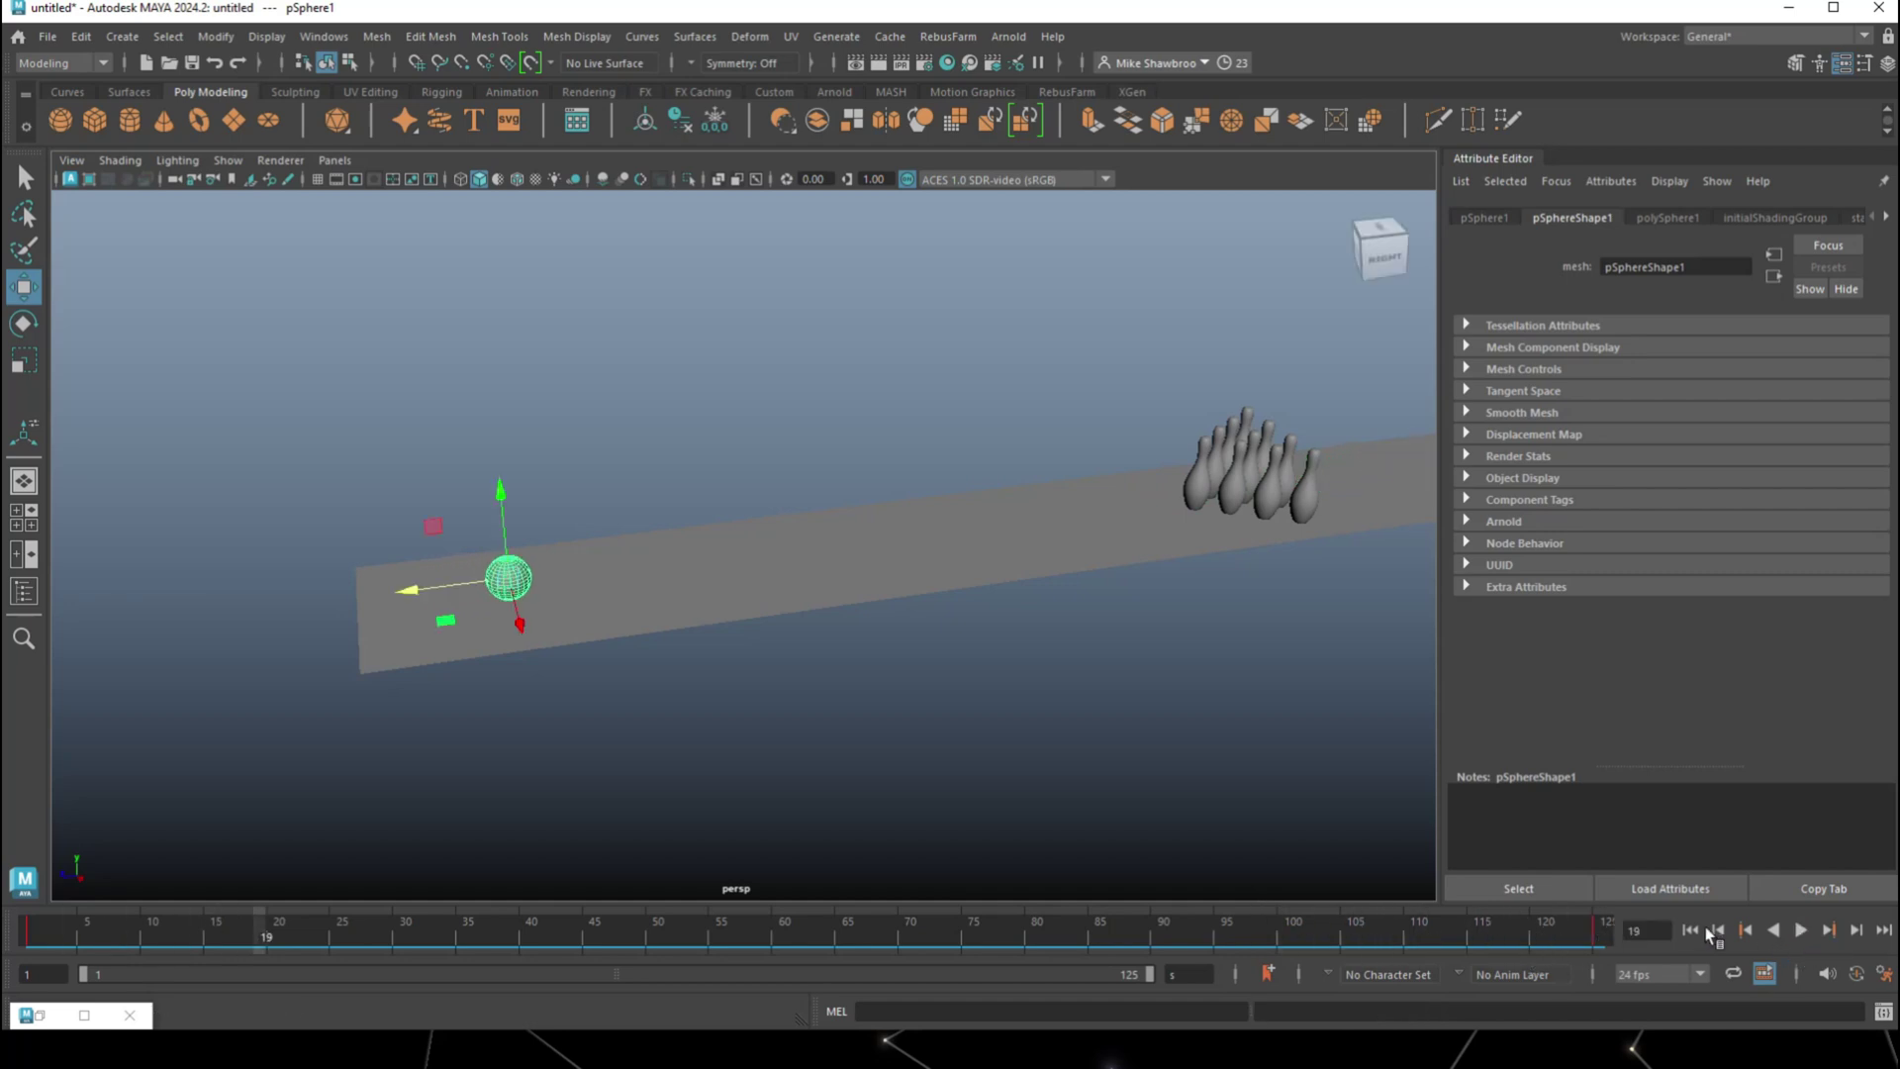
click(1690, 930)
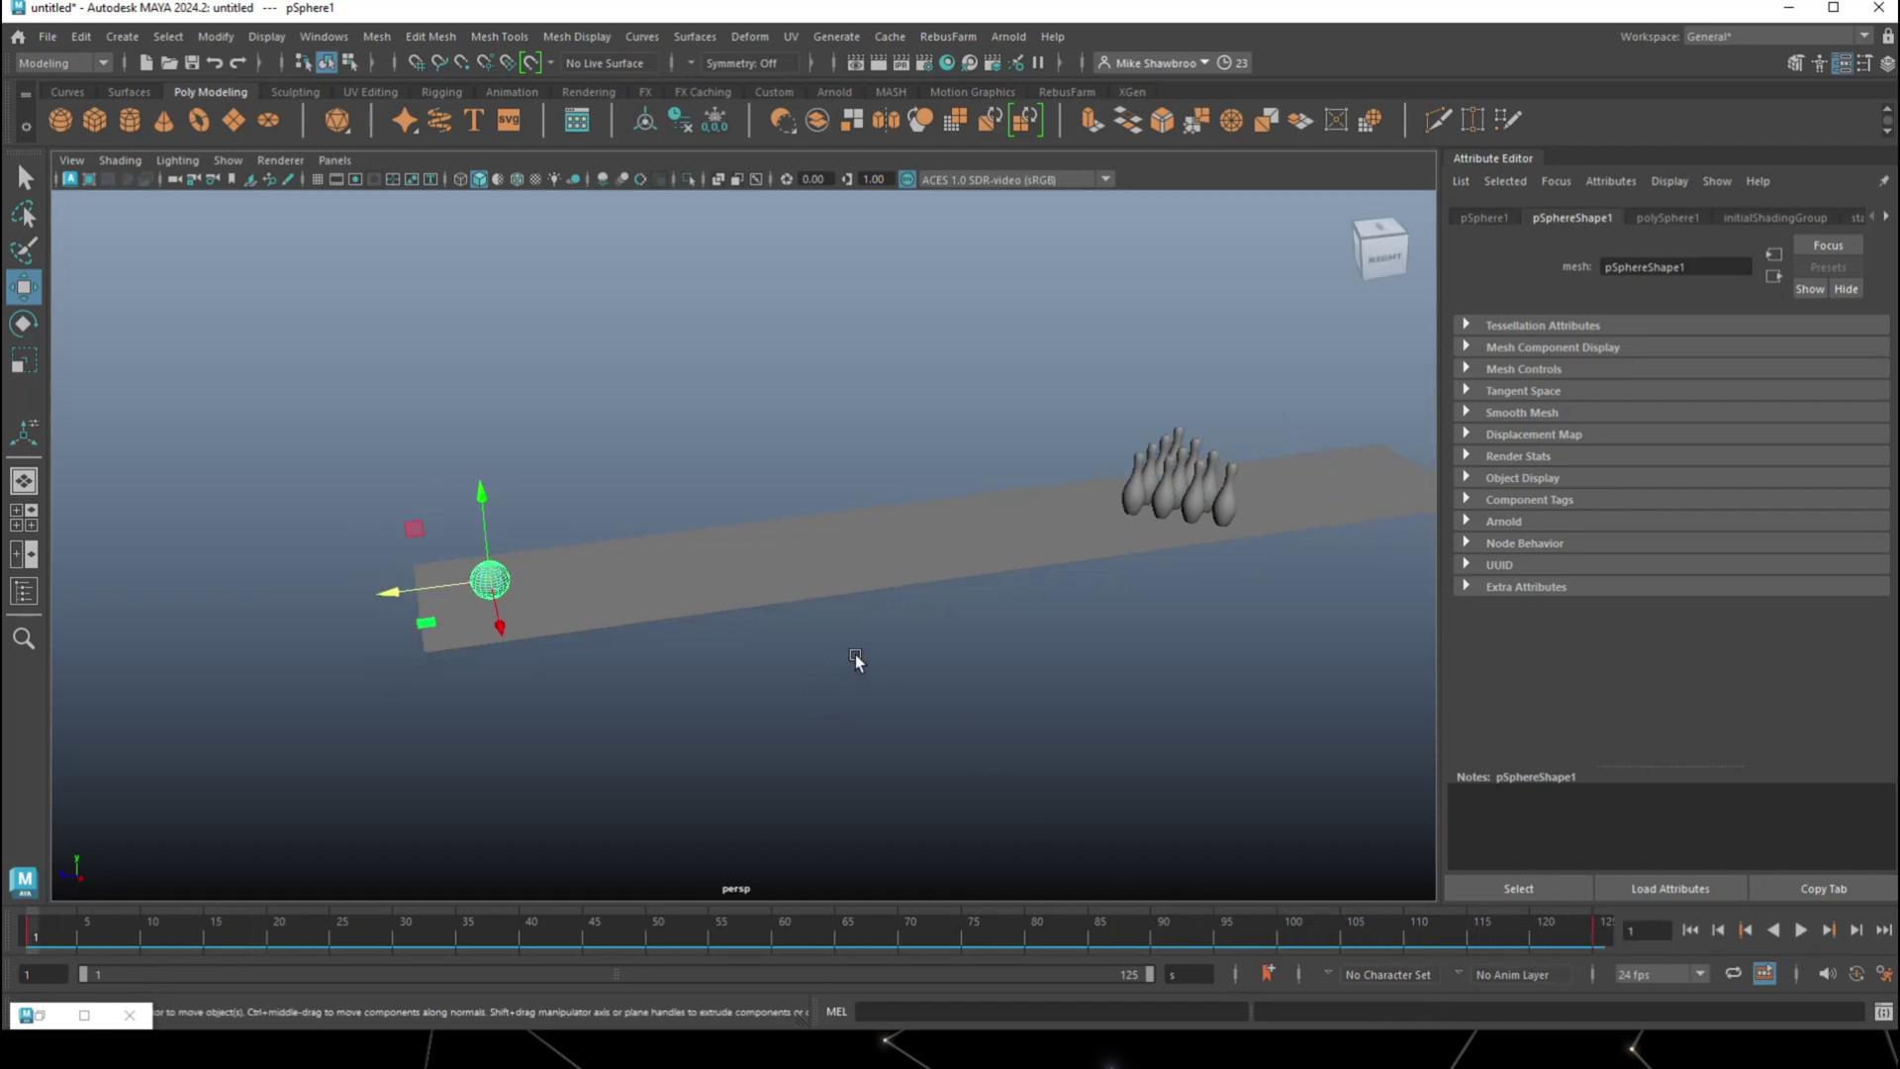
alt+middle_drag(855, 655, 683, 662)
Tilt the view down on the lane and bring up the Windows > Animation Editors submenu
mouse_move(681, 662)
alt+mouse_down()
mouse_move(692, 708)
mouse_move(668, 679)
alt+mouse_up()
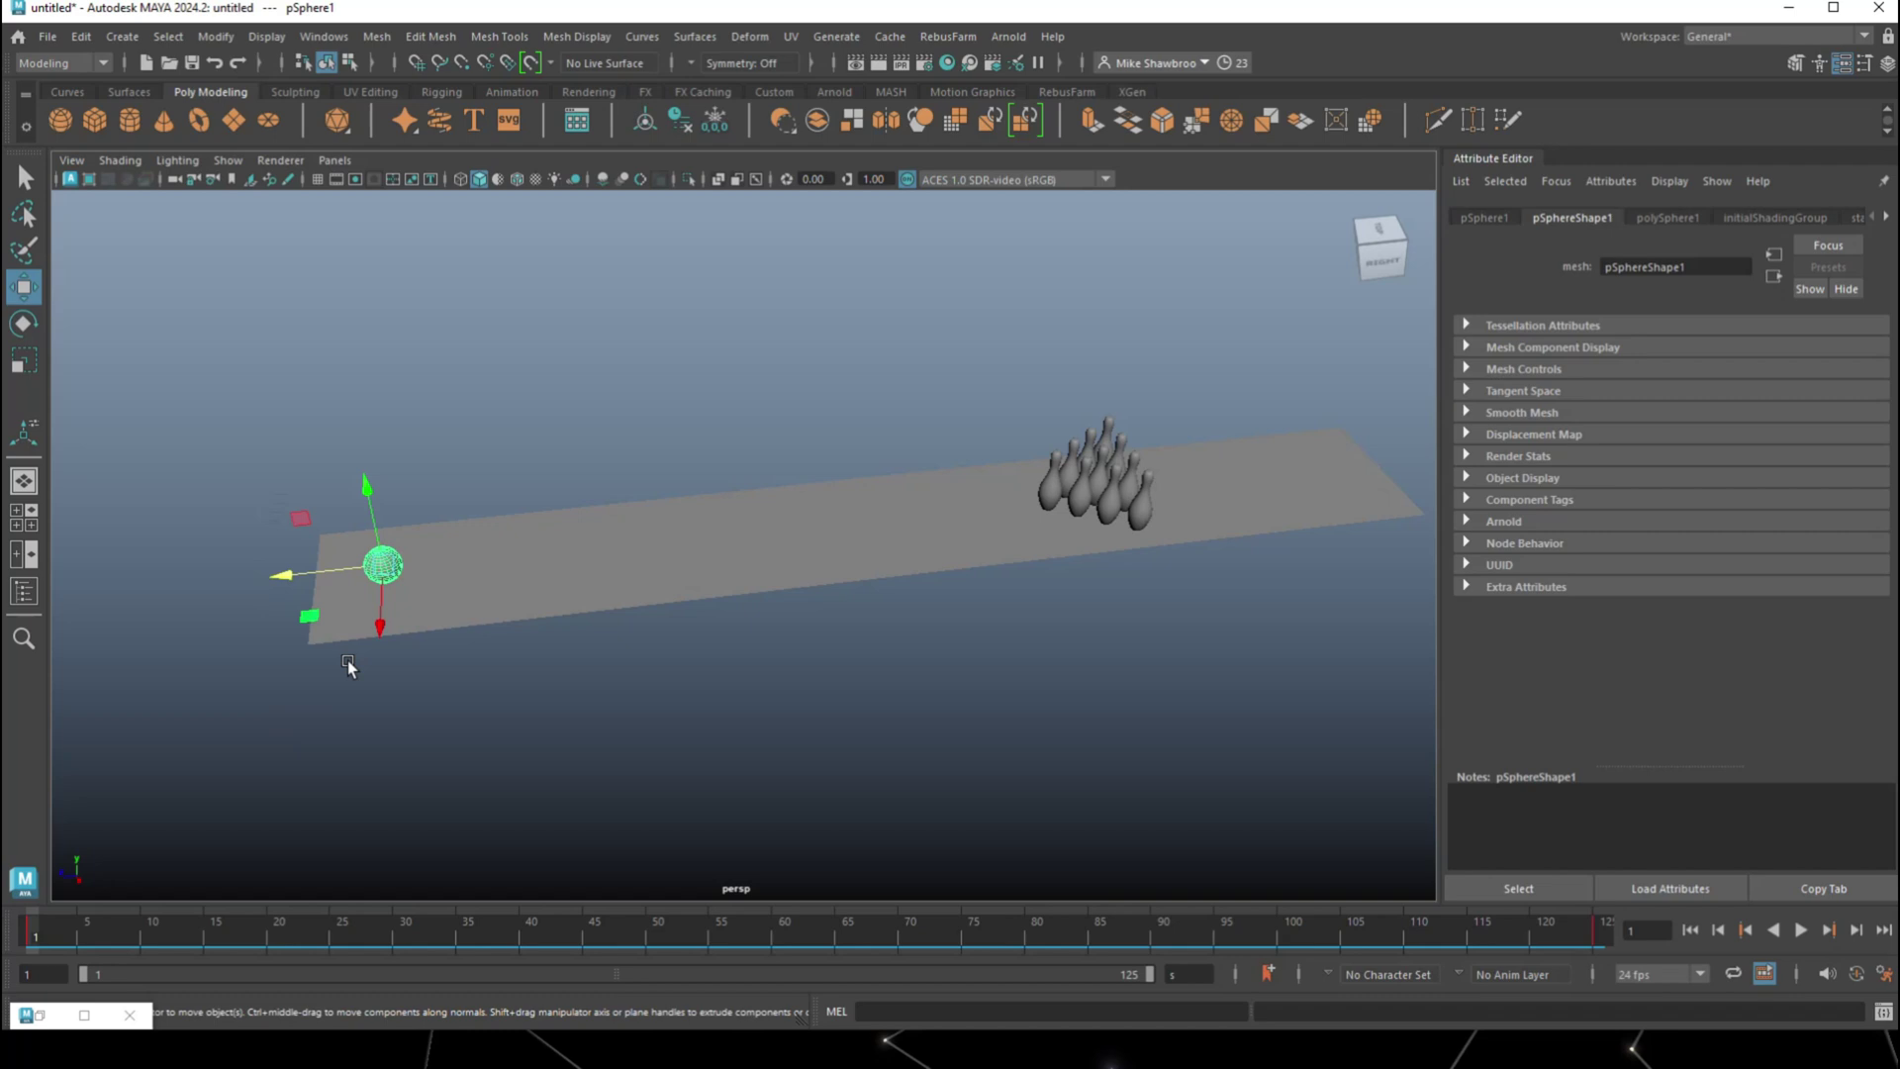
click(69, 59)
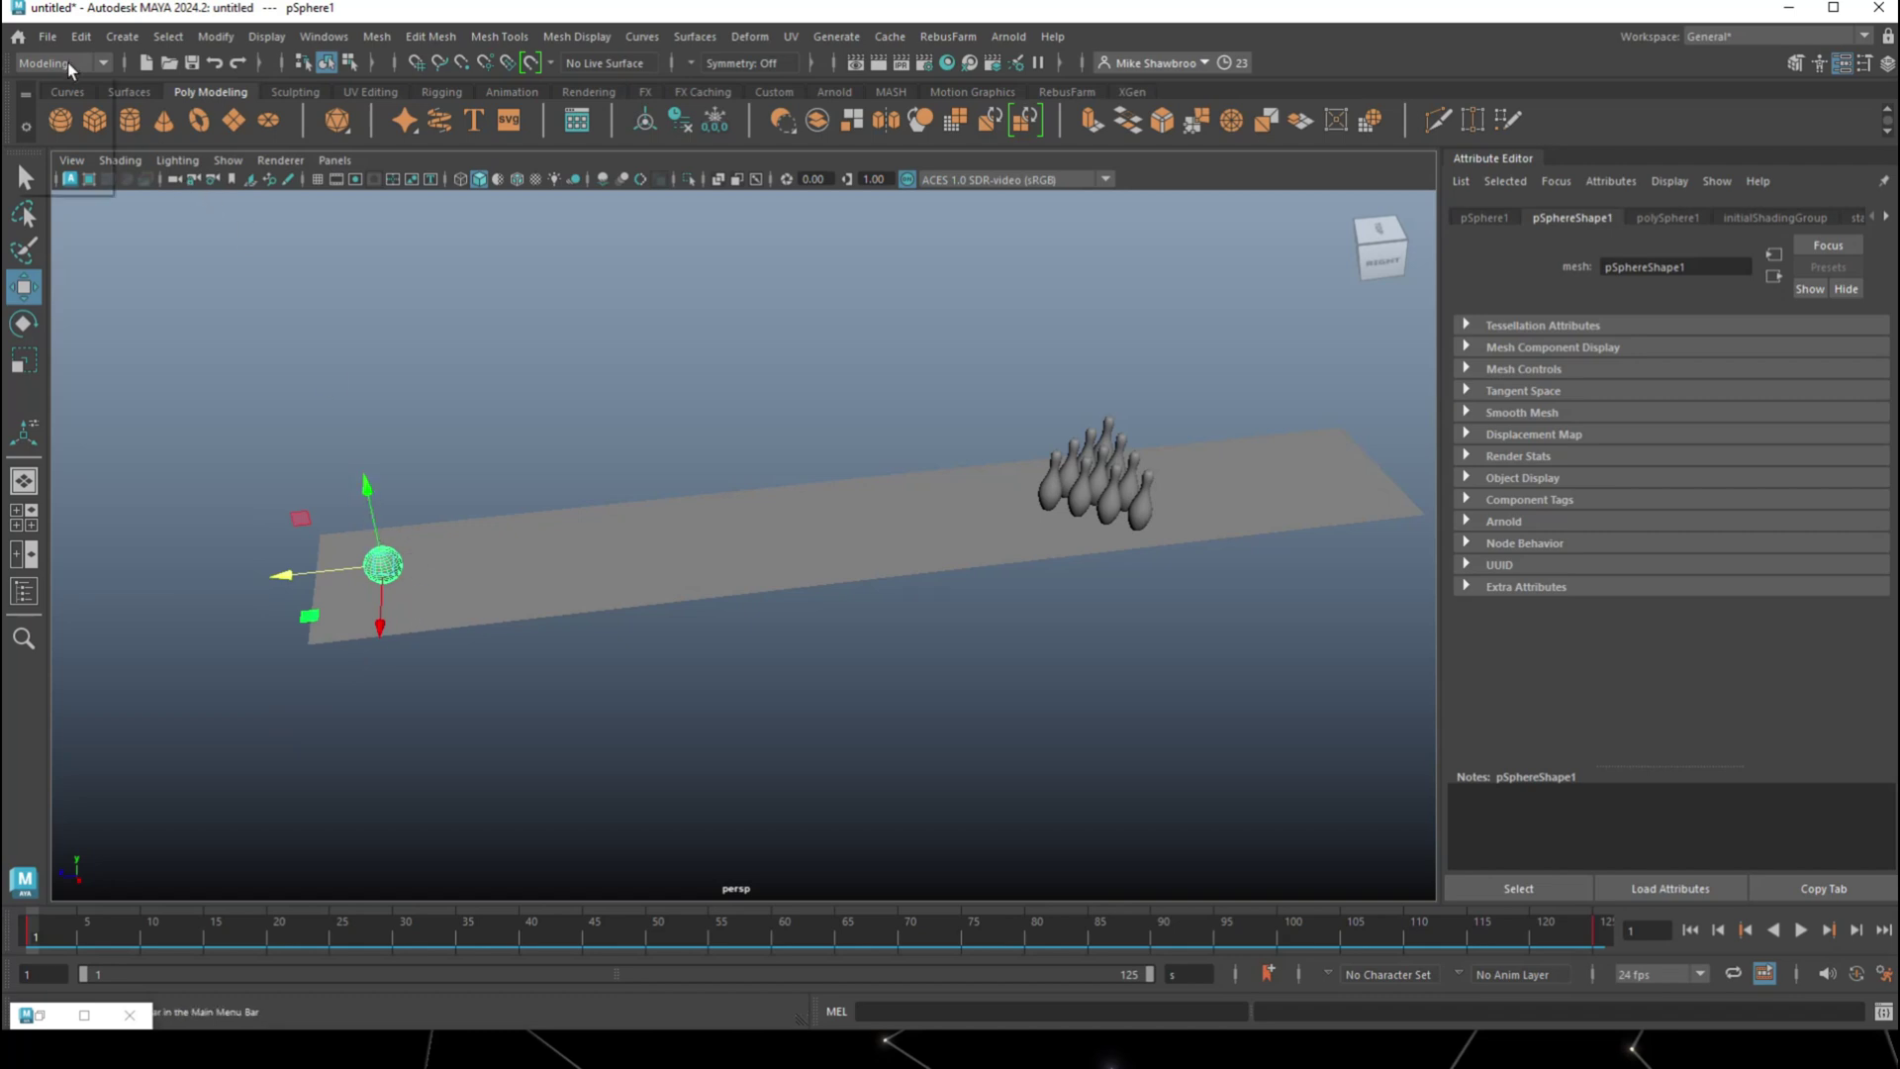
click(294, 42)
click(324, 37)
mouse_move(423, 155)
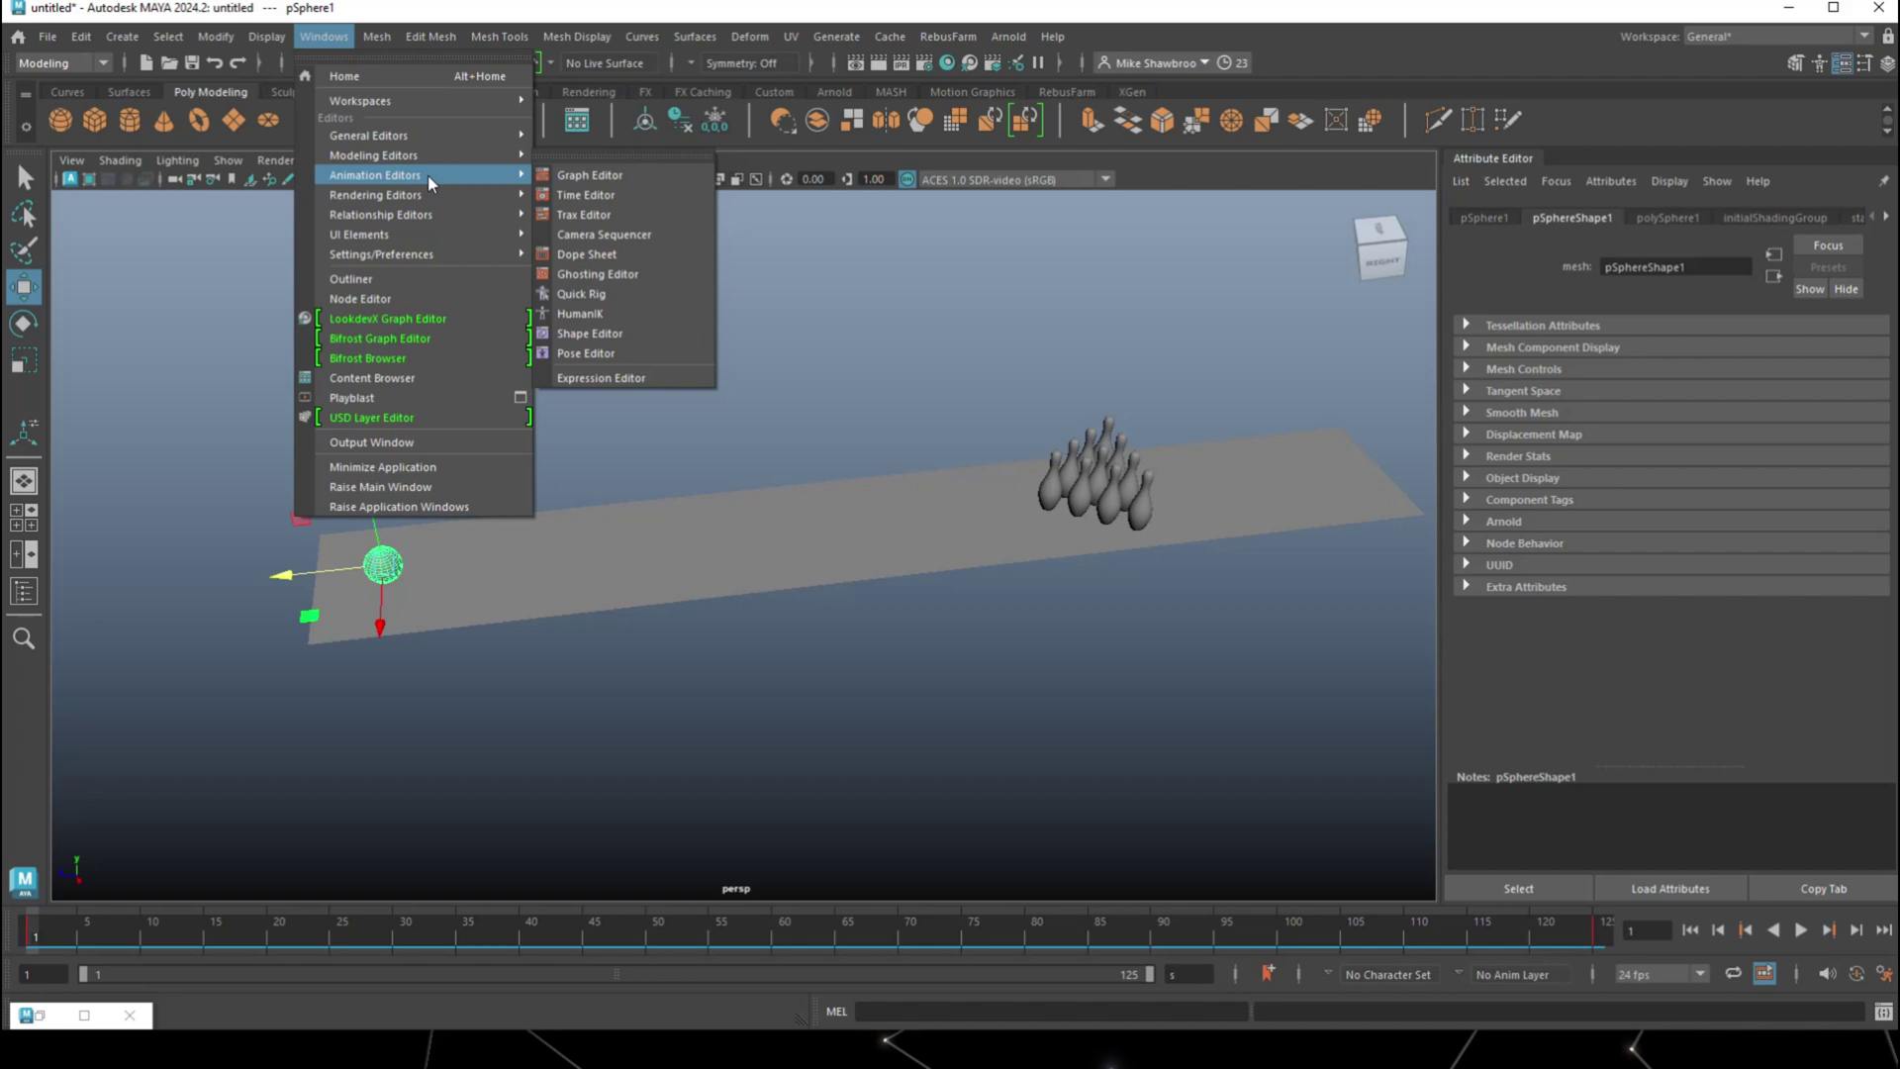
Give the ball's Translate Z curve linear tangents in the Graph Editor
click(590, 175)
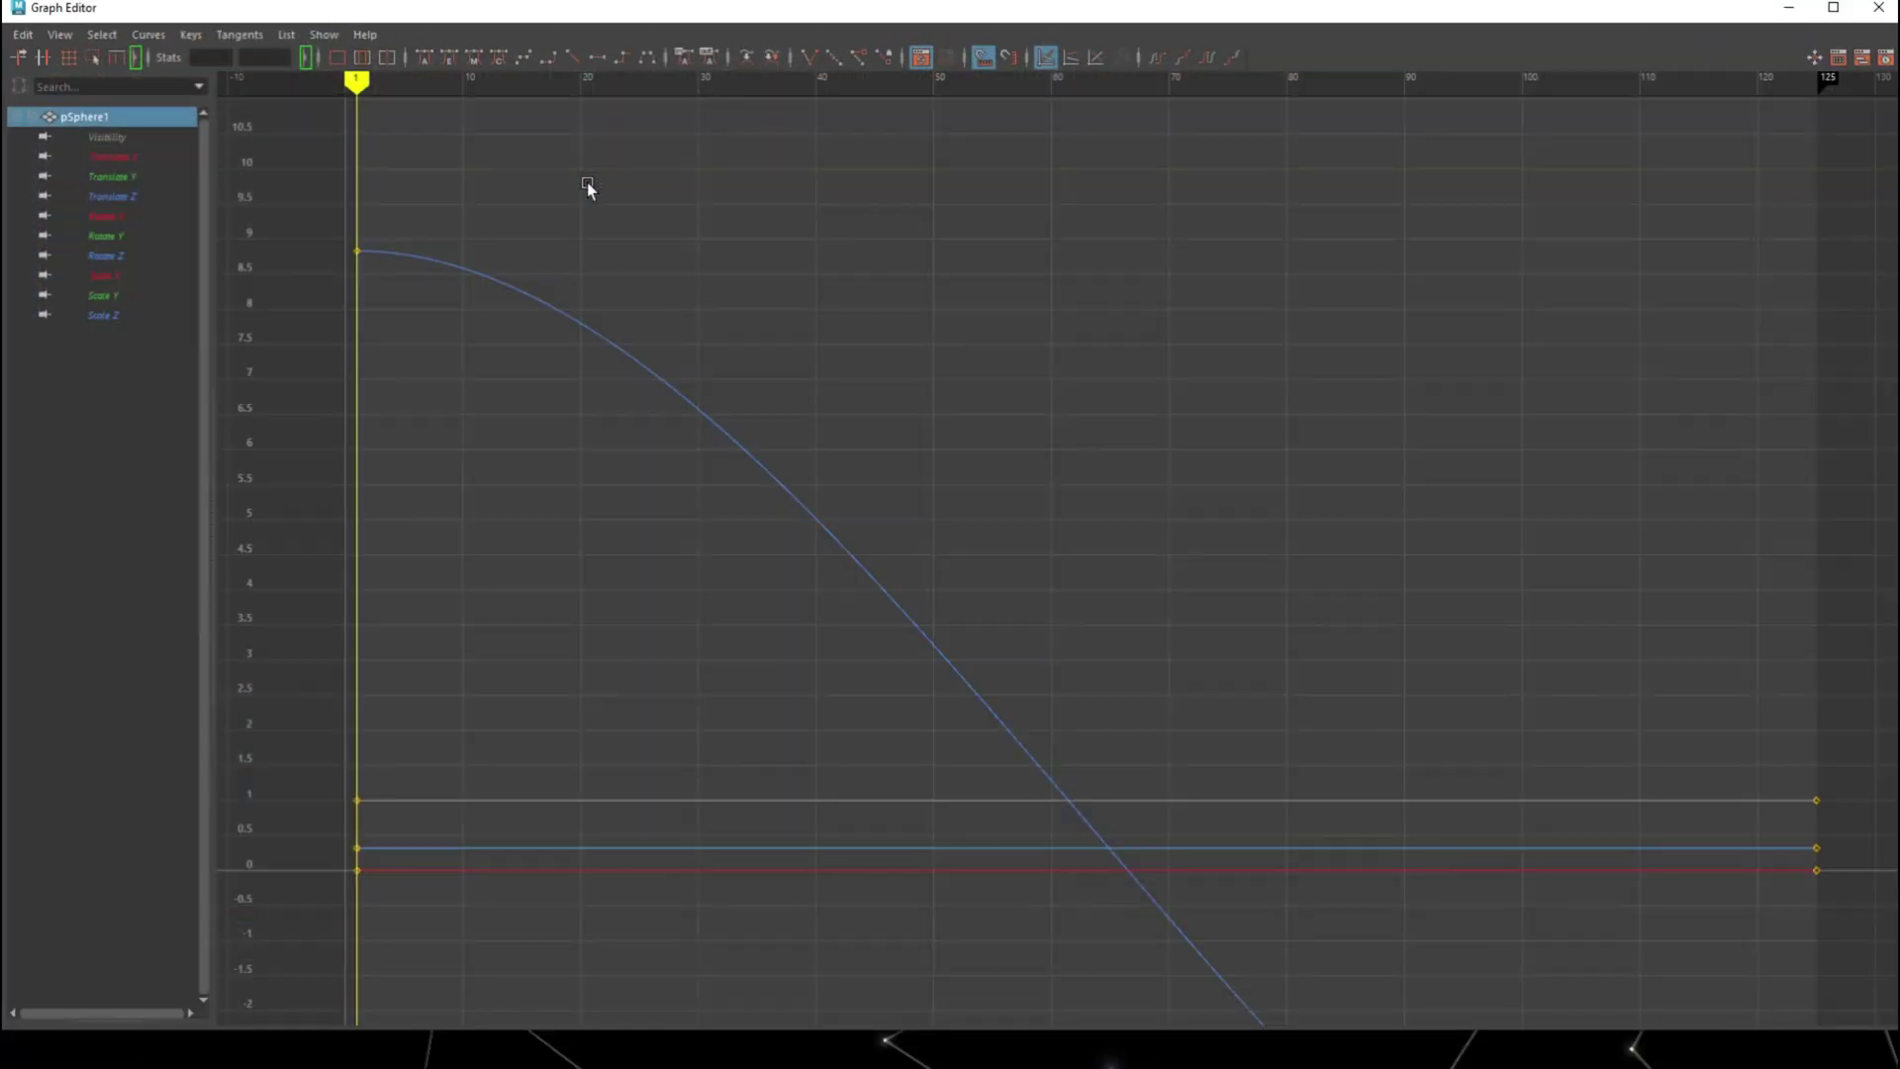
drag(712, 288, 637, 459)
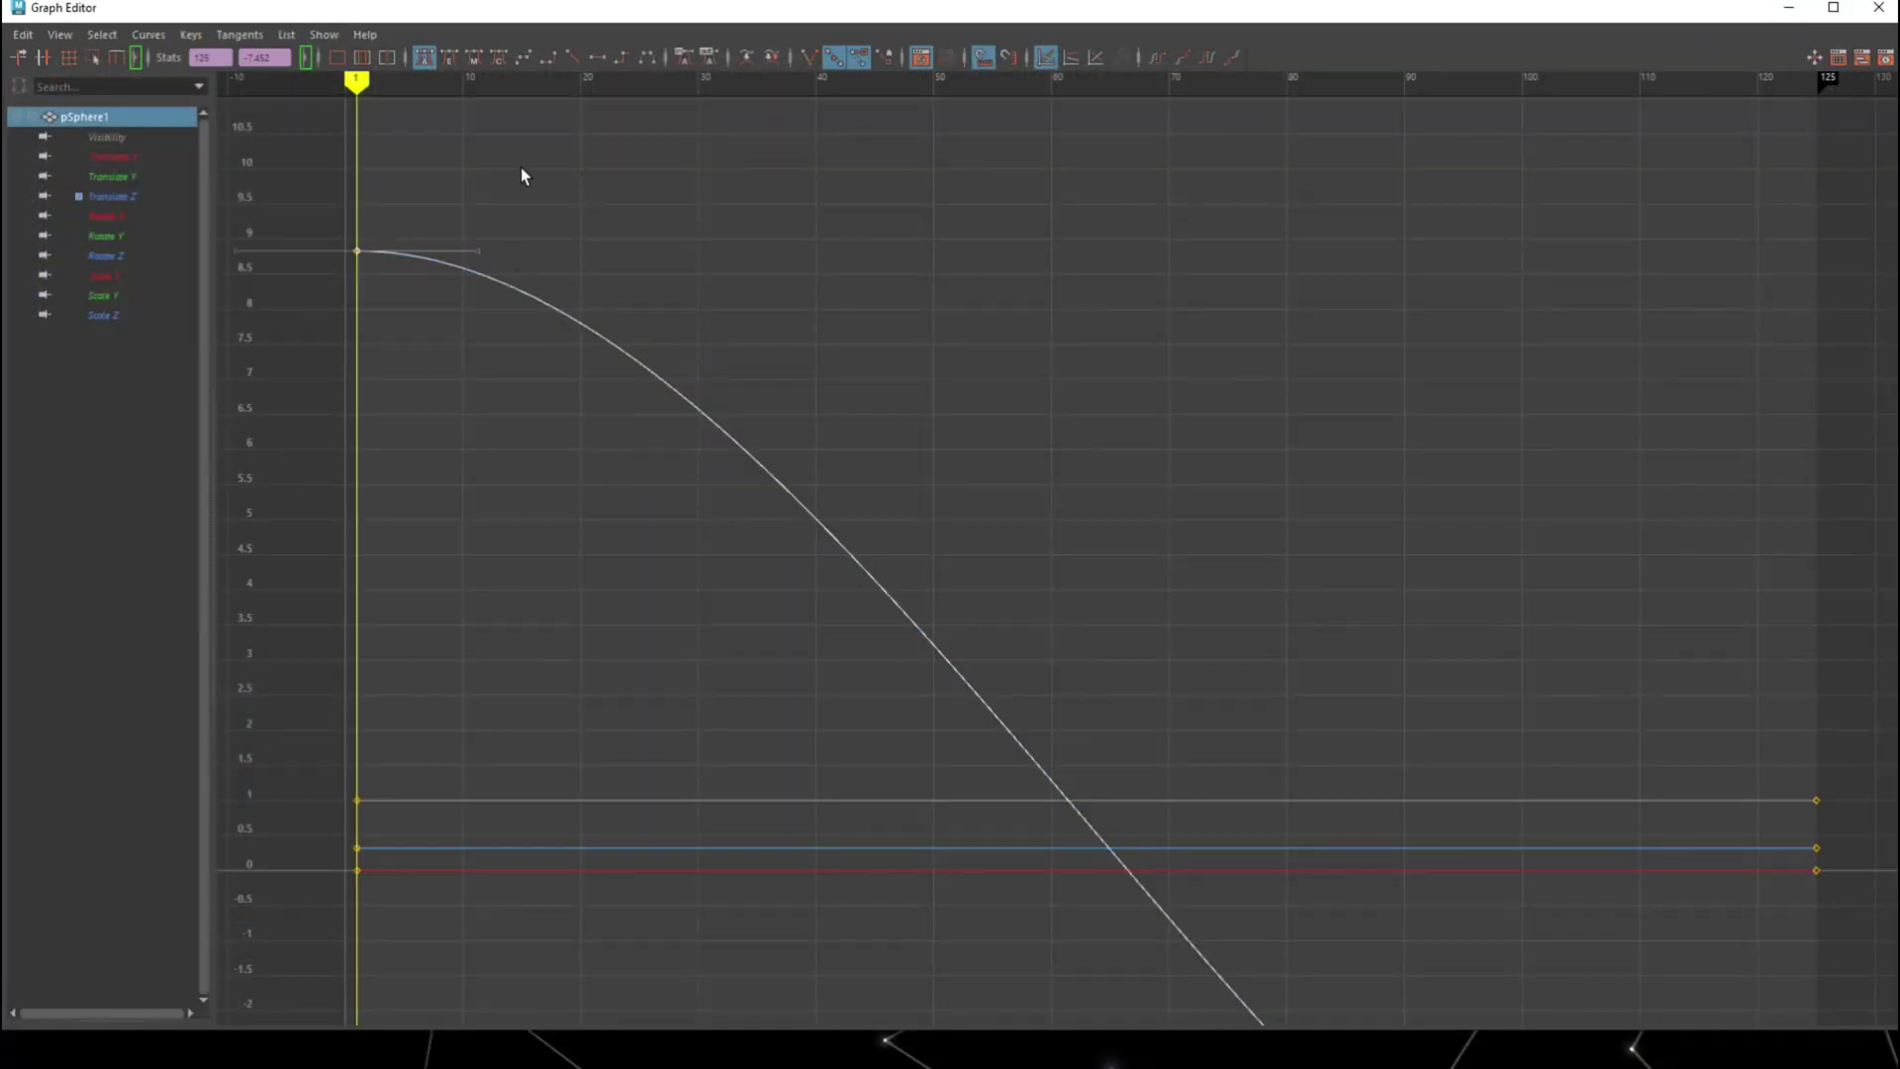
click(574, 56)
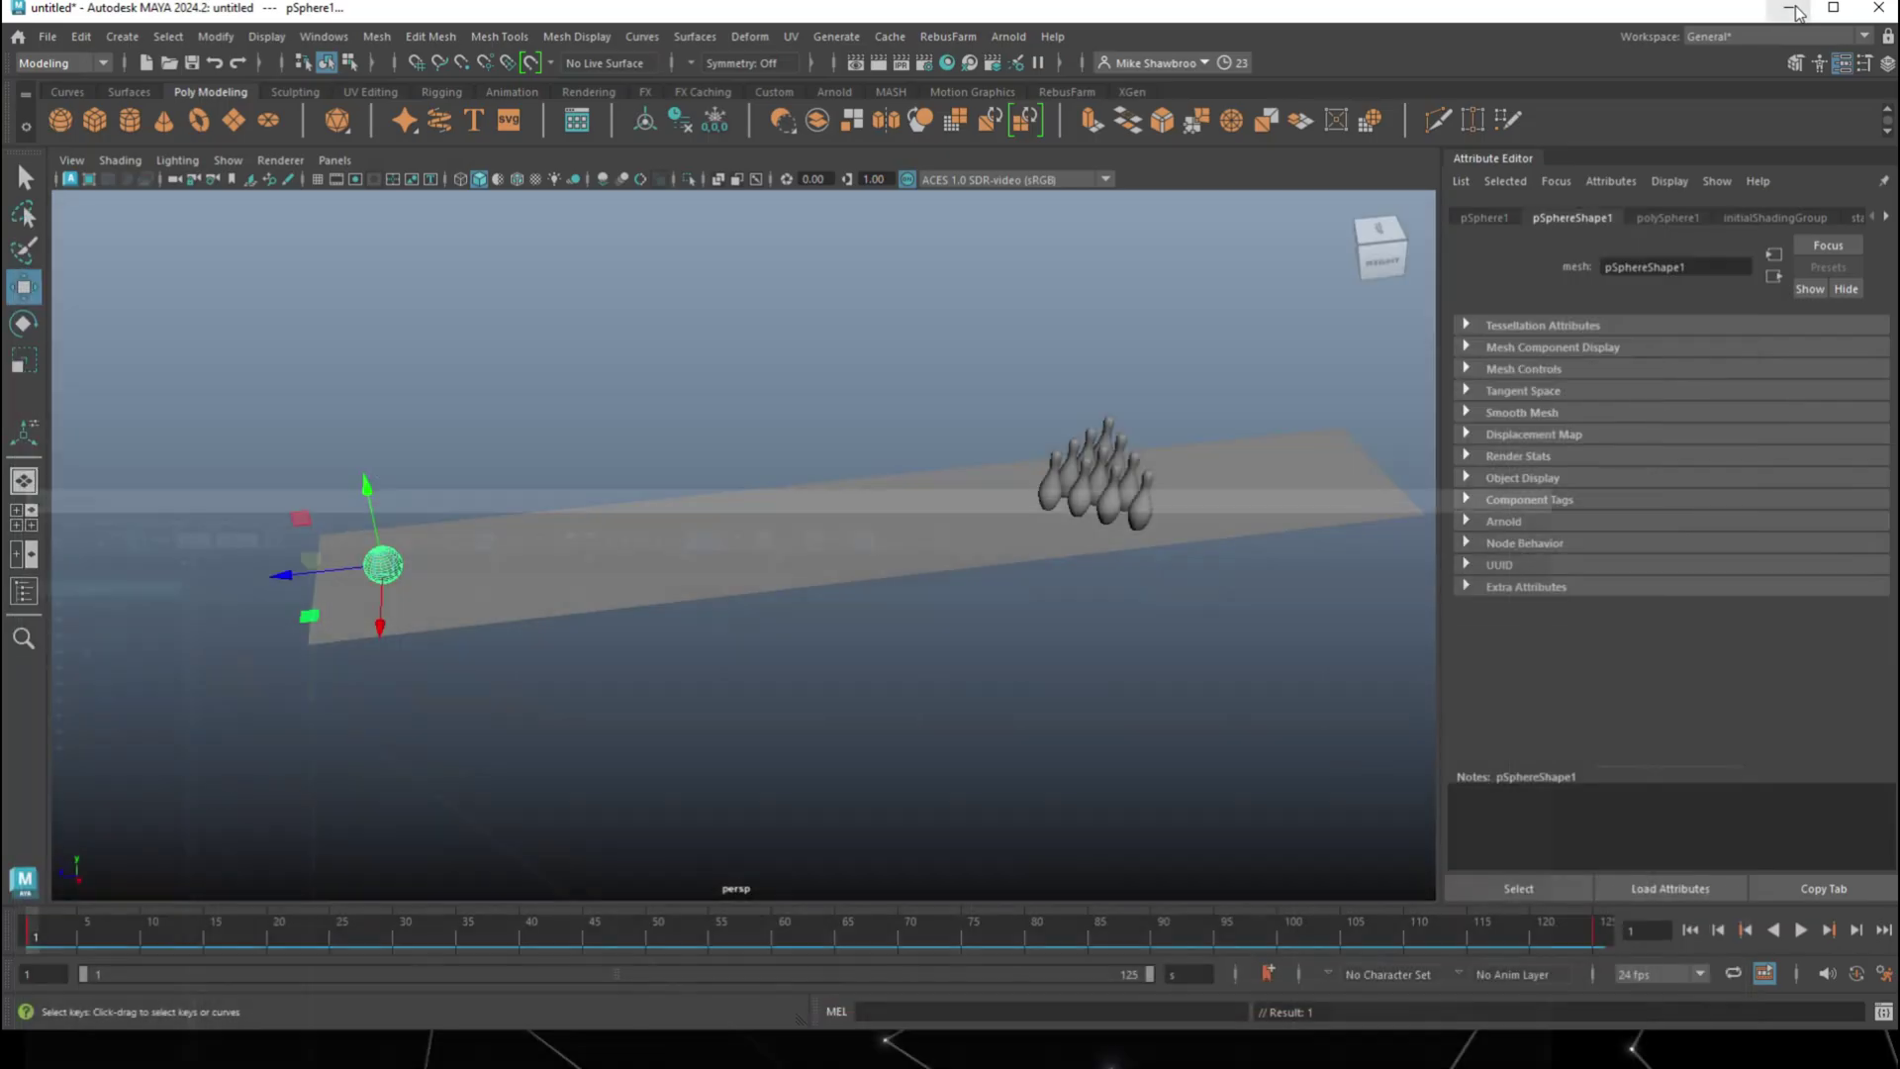
Preview the constant-speed roll, then scrub the timeline back toward the start
click(1804, 18)
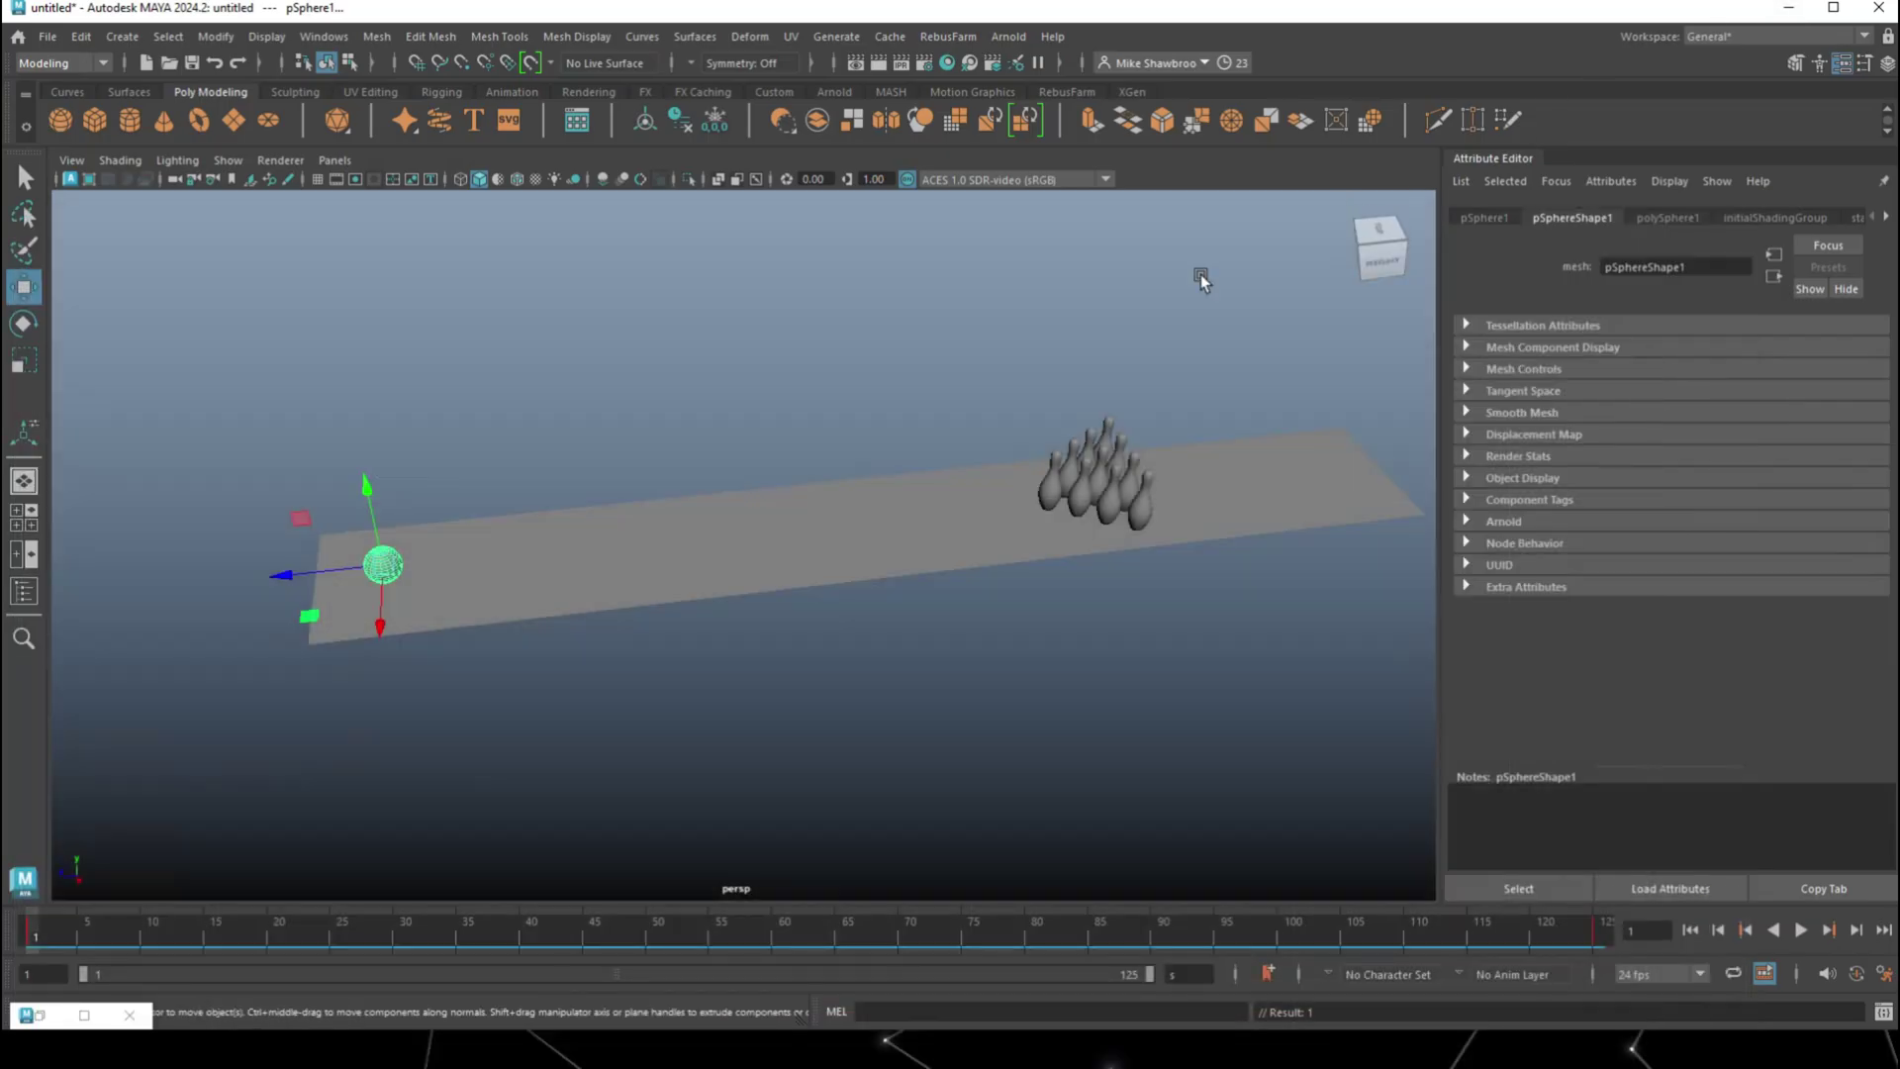
click(1801, 930)
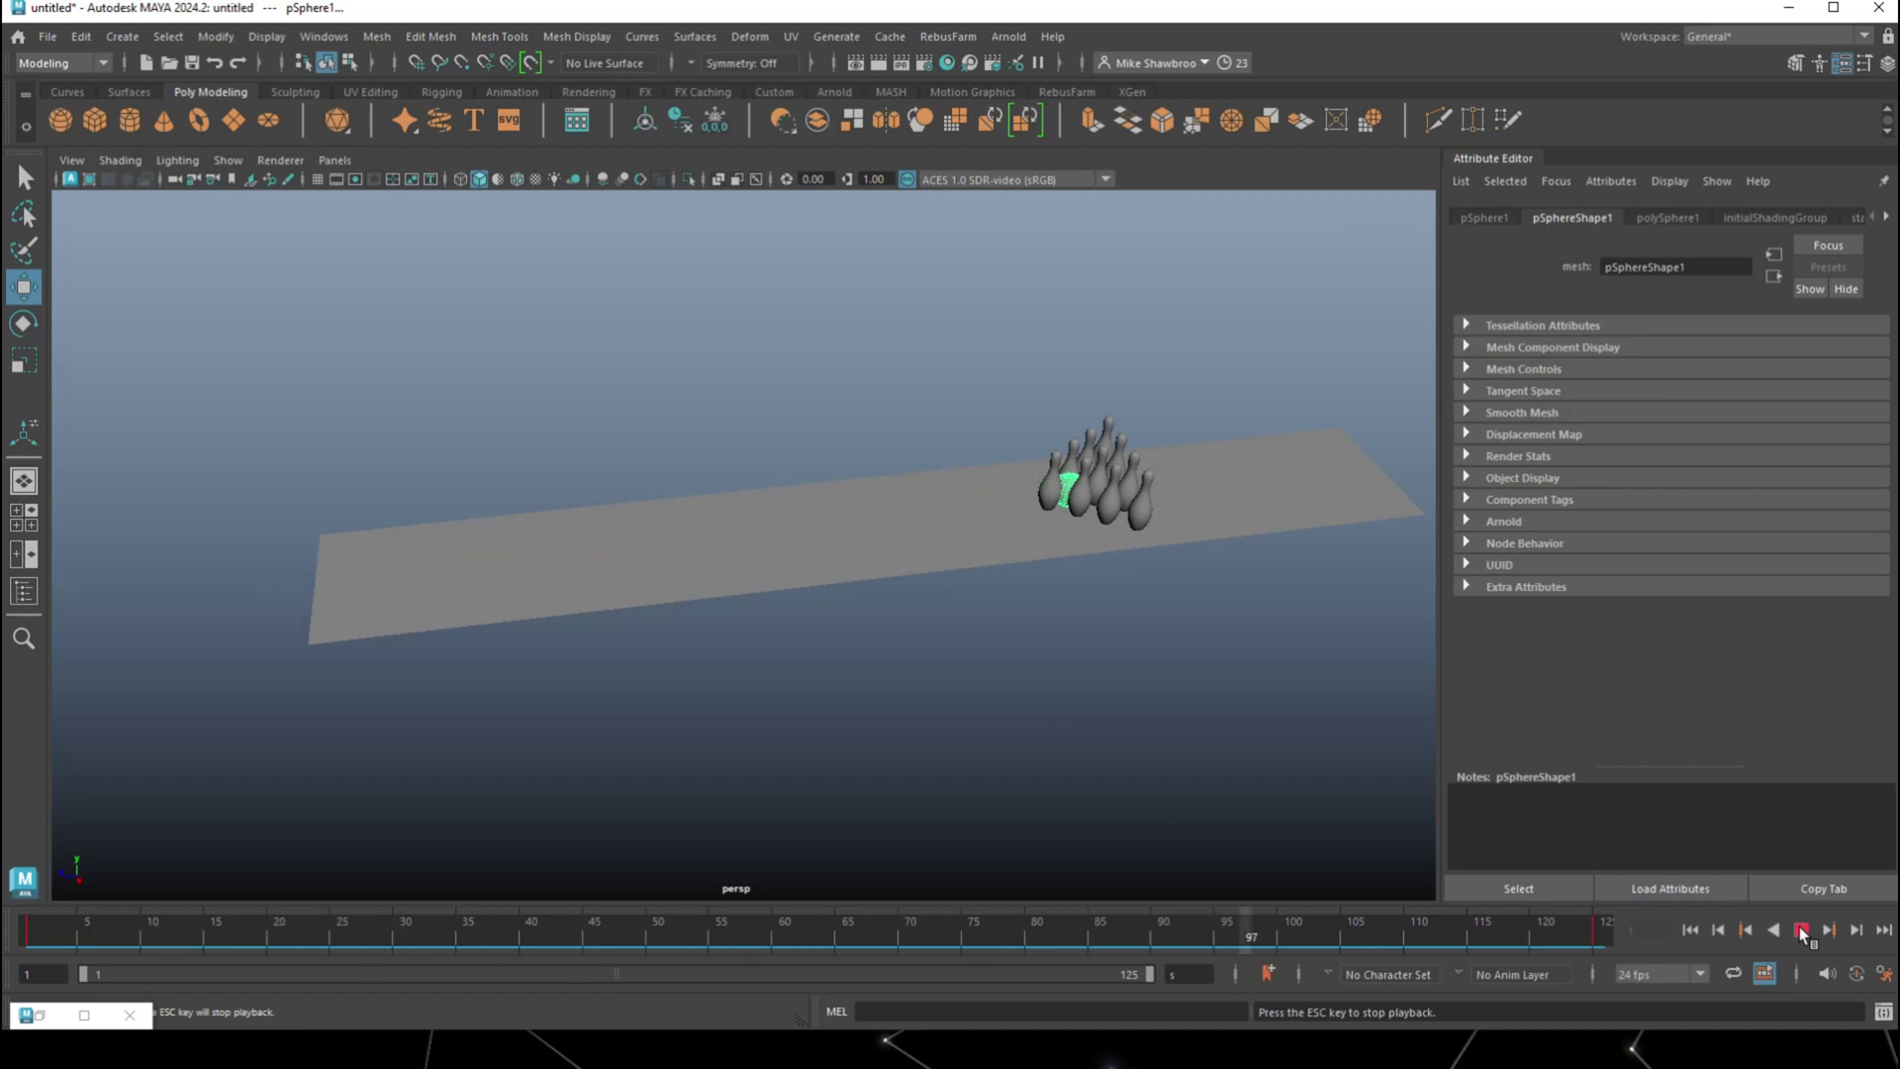
click(1801, 930)
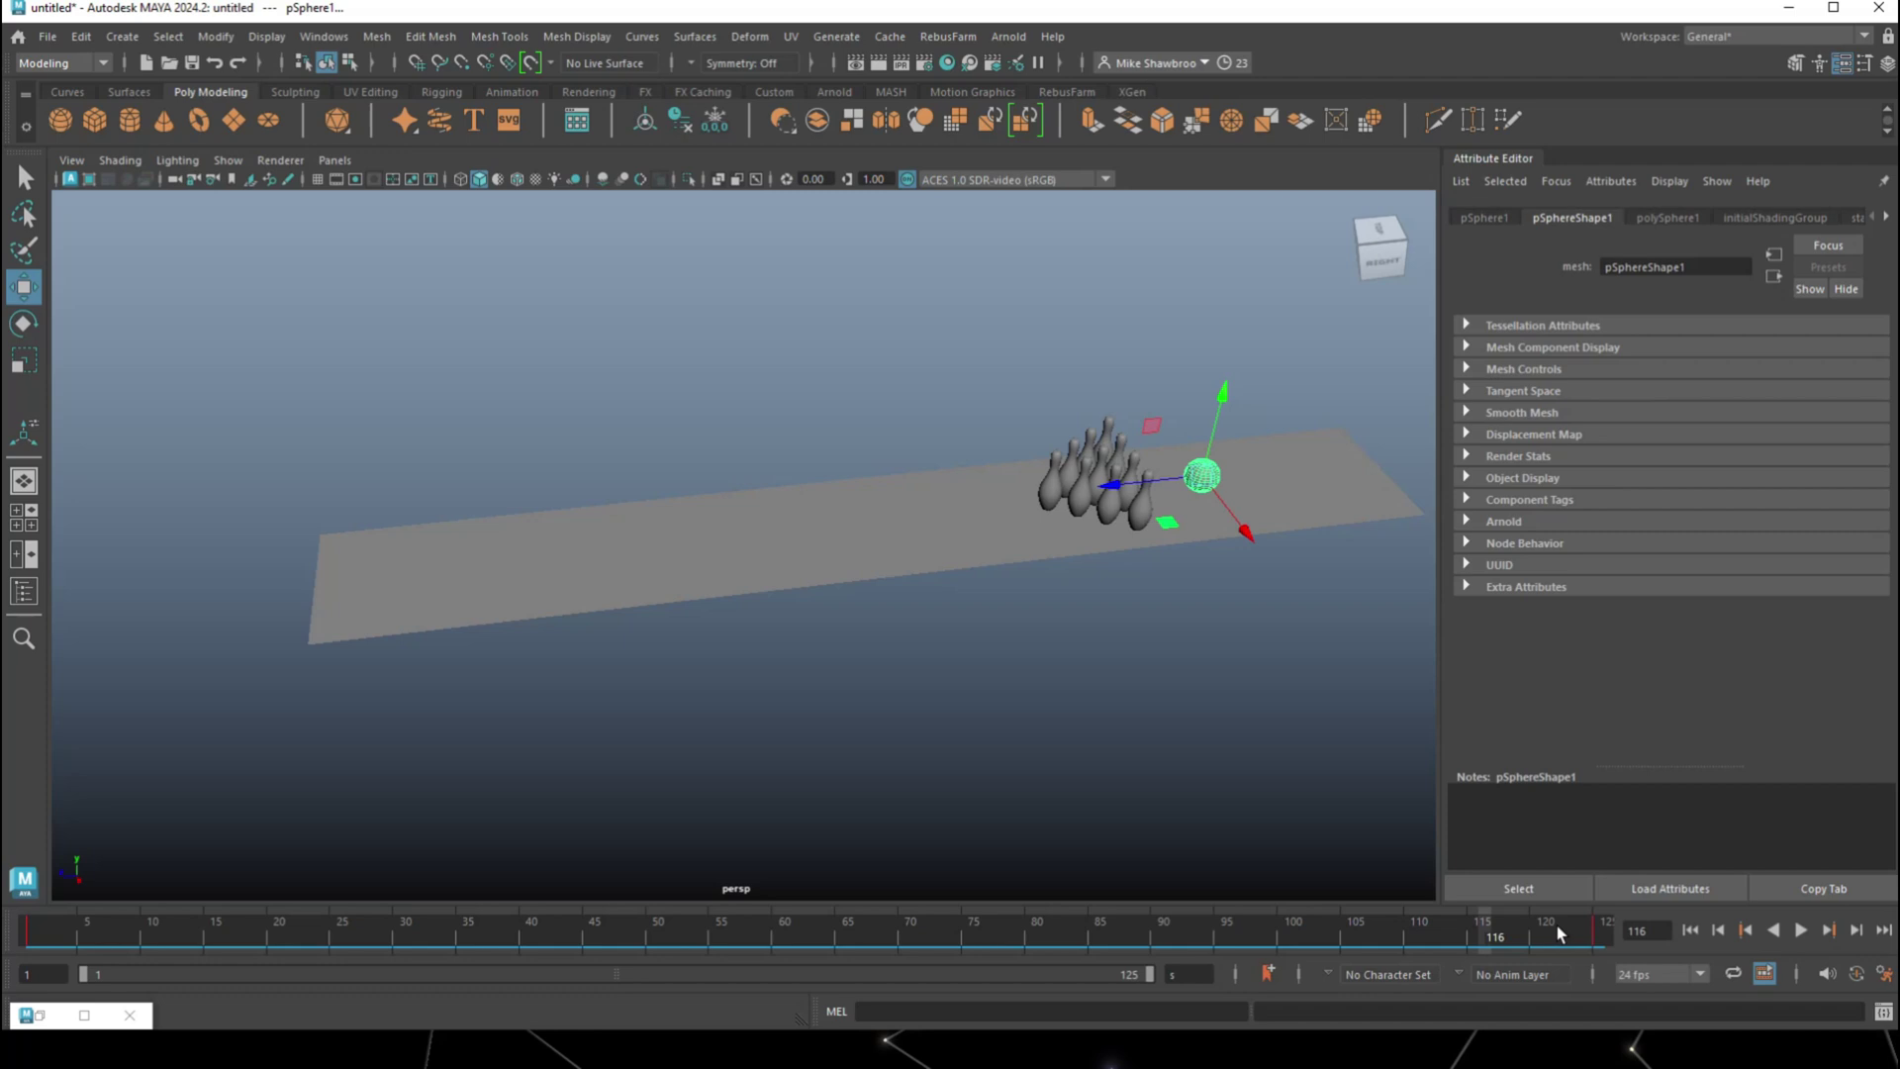
drag(1590, 935, 3, 918)
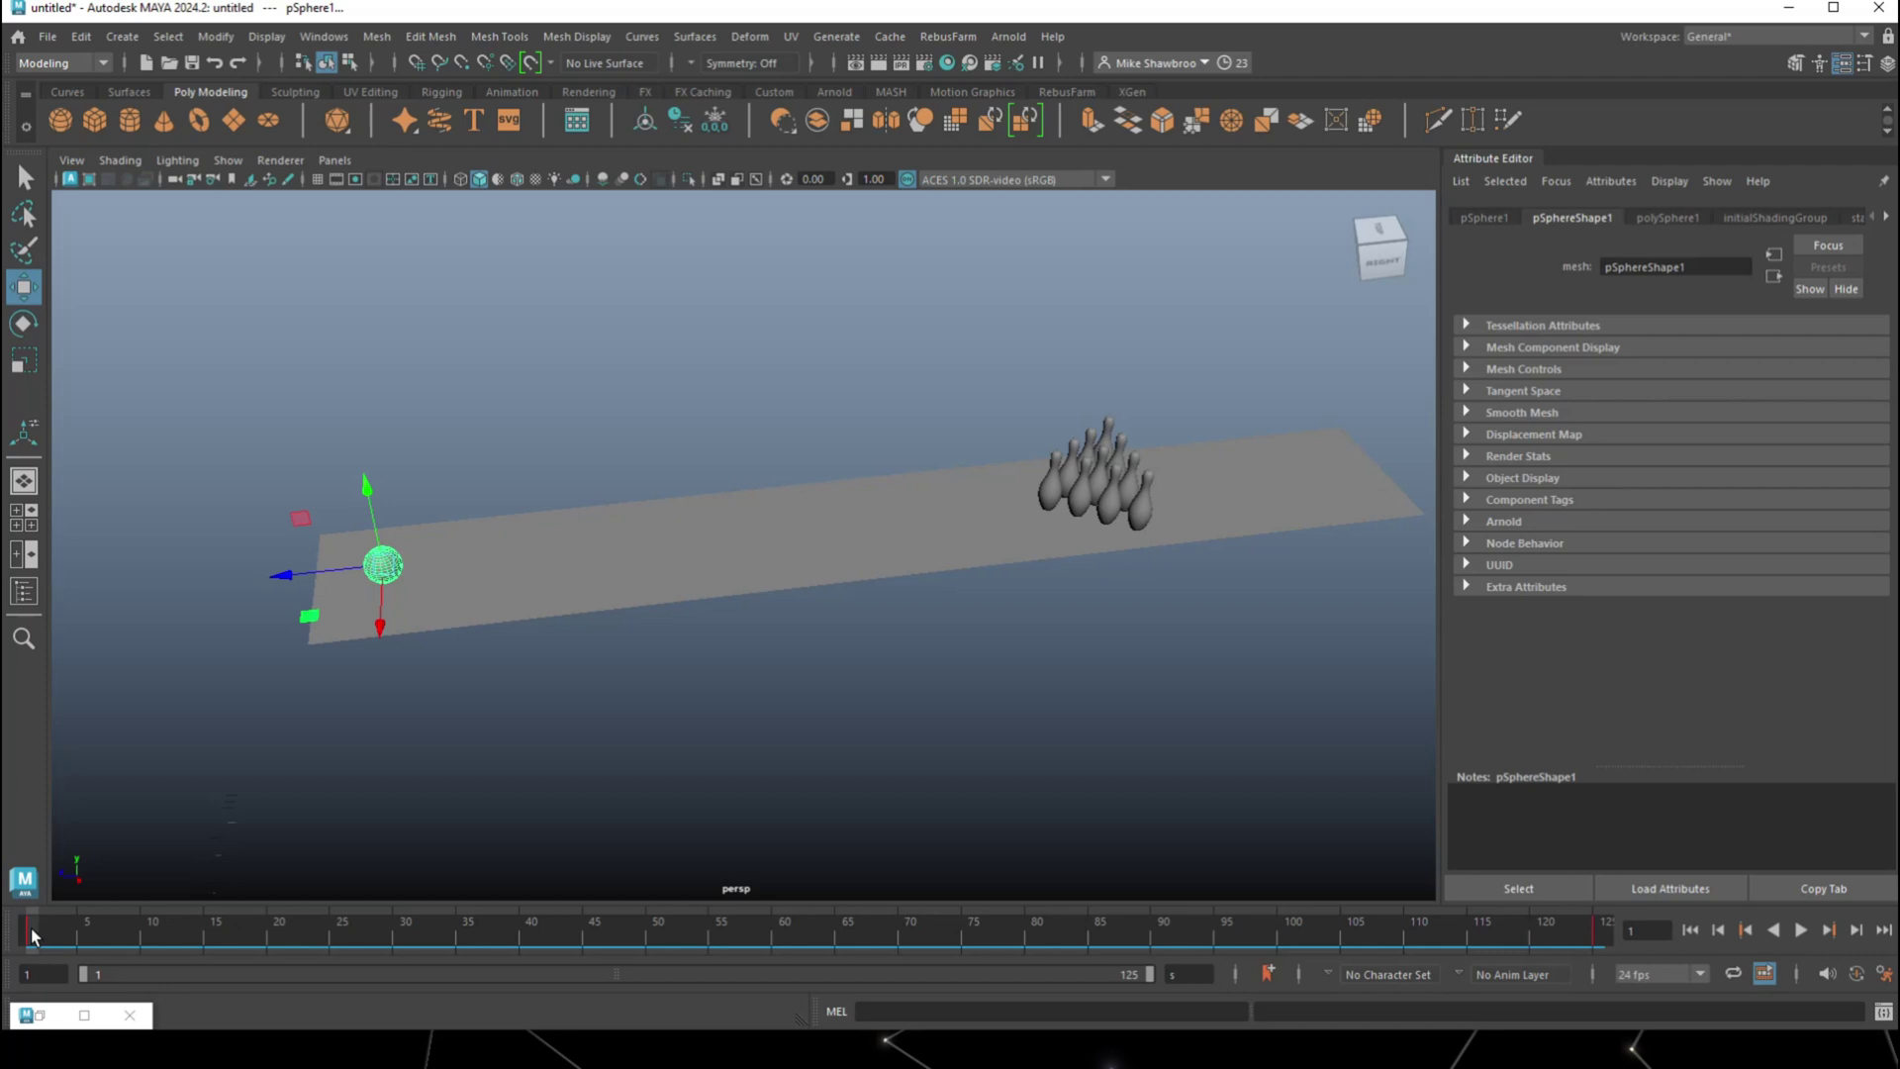
At frame 62, shift the ball sideways on X, key it, and replay from frame 1
drag(33, 936, 798, 962)
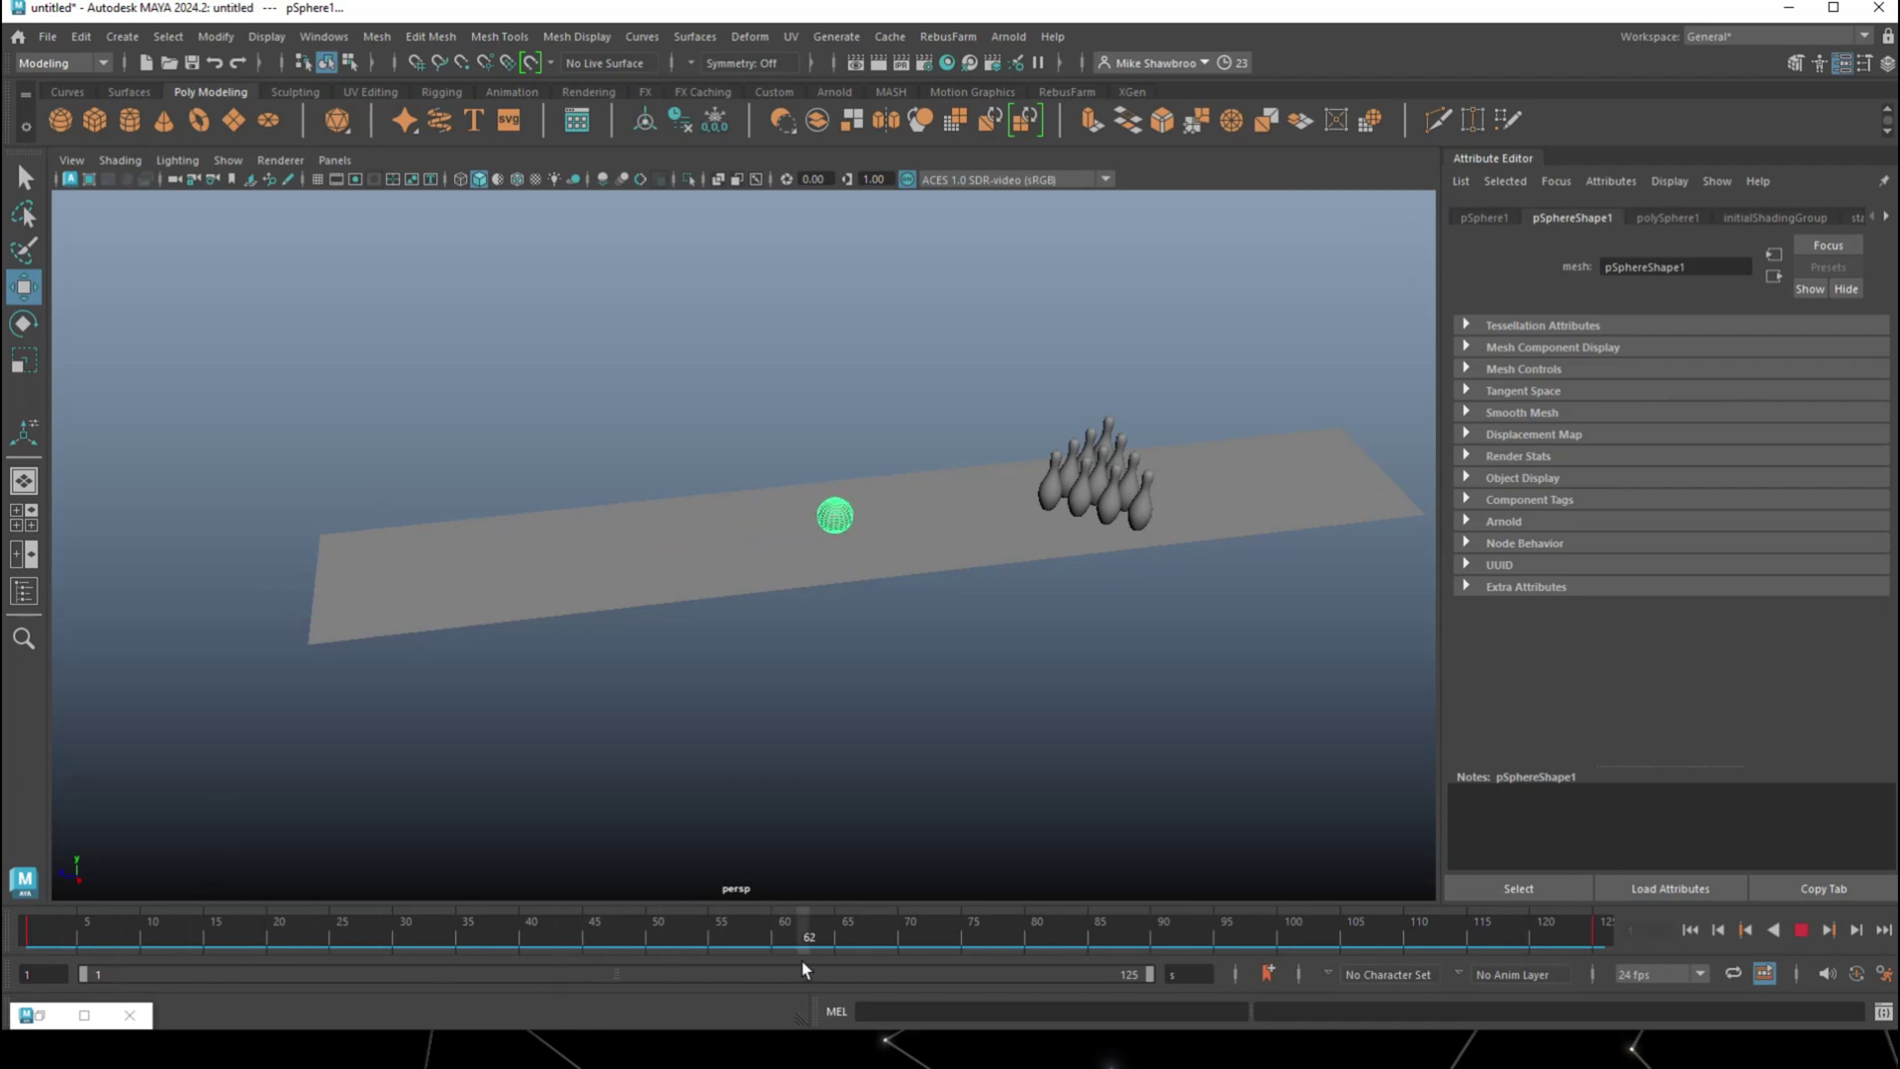
drag(804, 962, 803, 962)
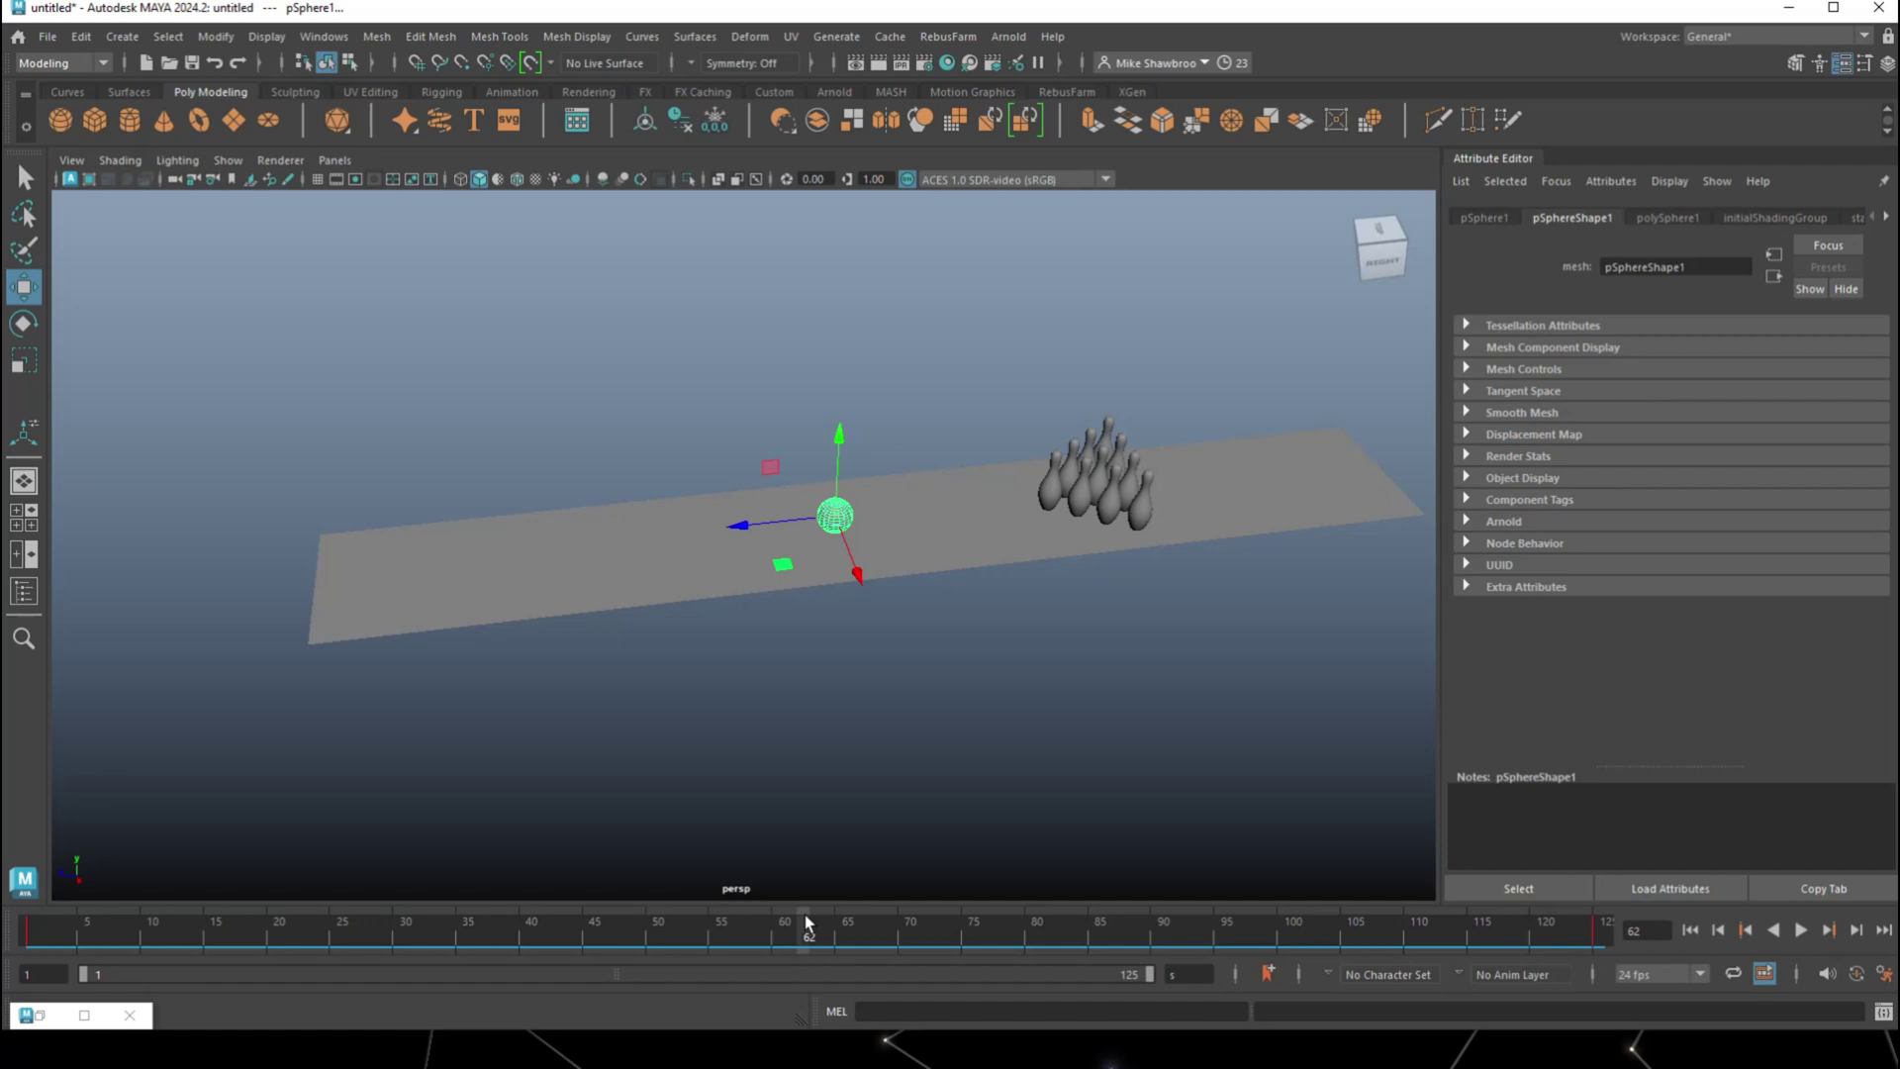
drag(863, 572, 870, 621)
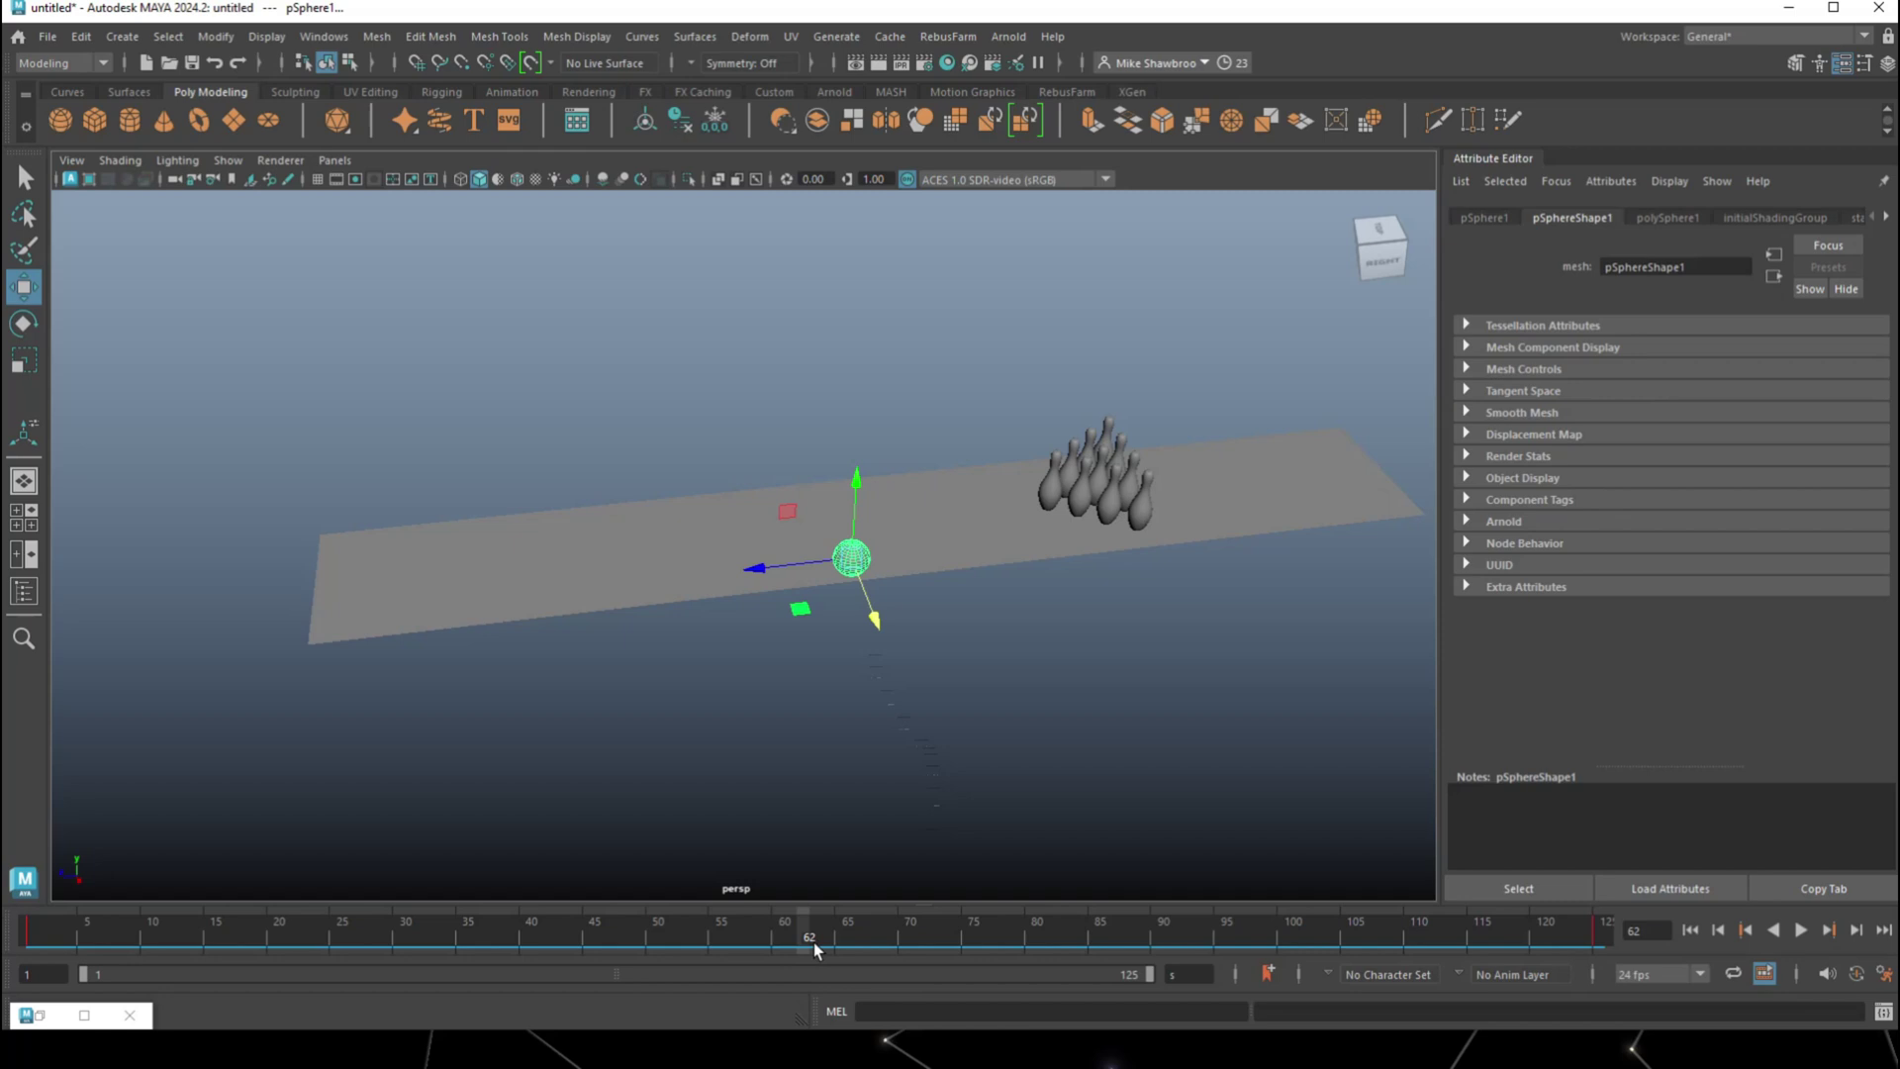
key(s)
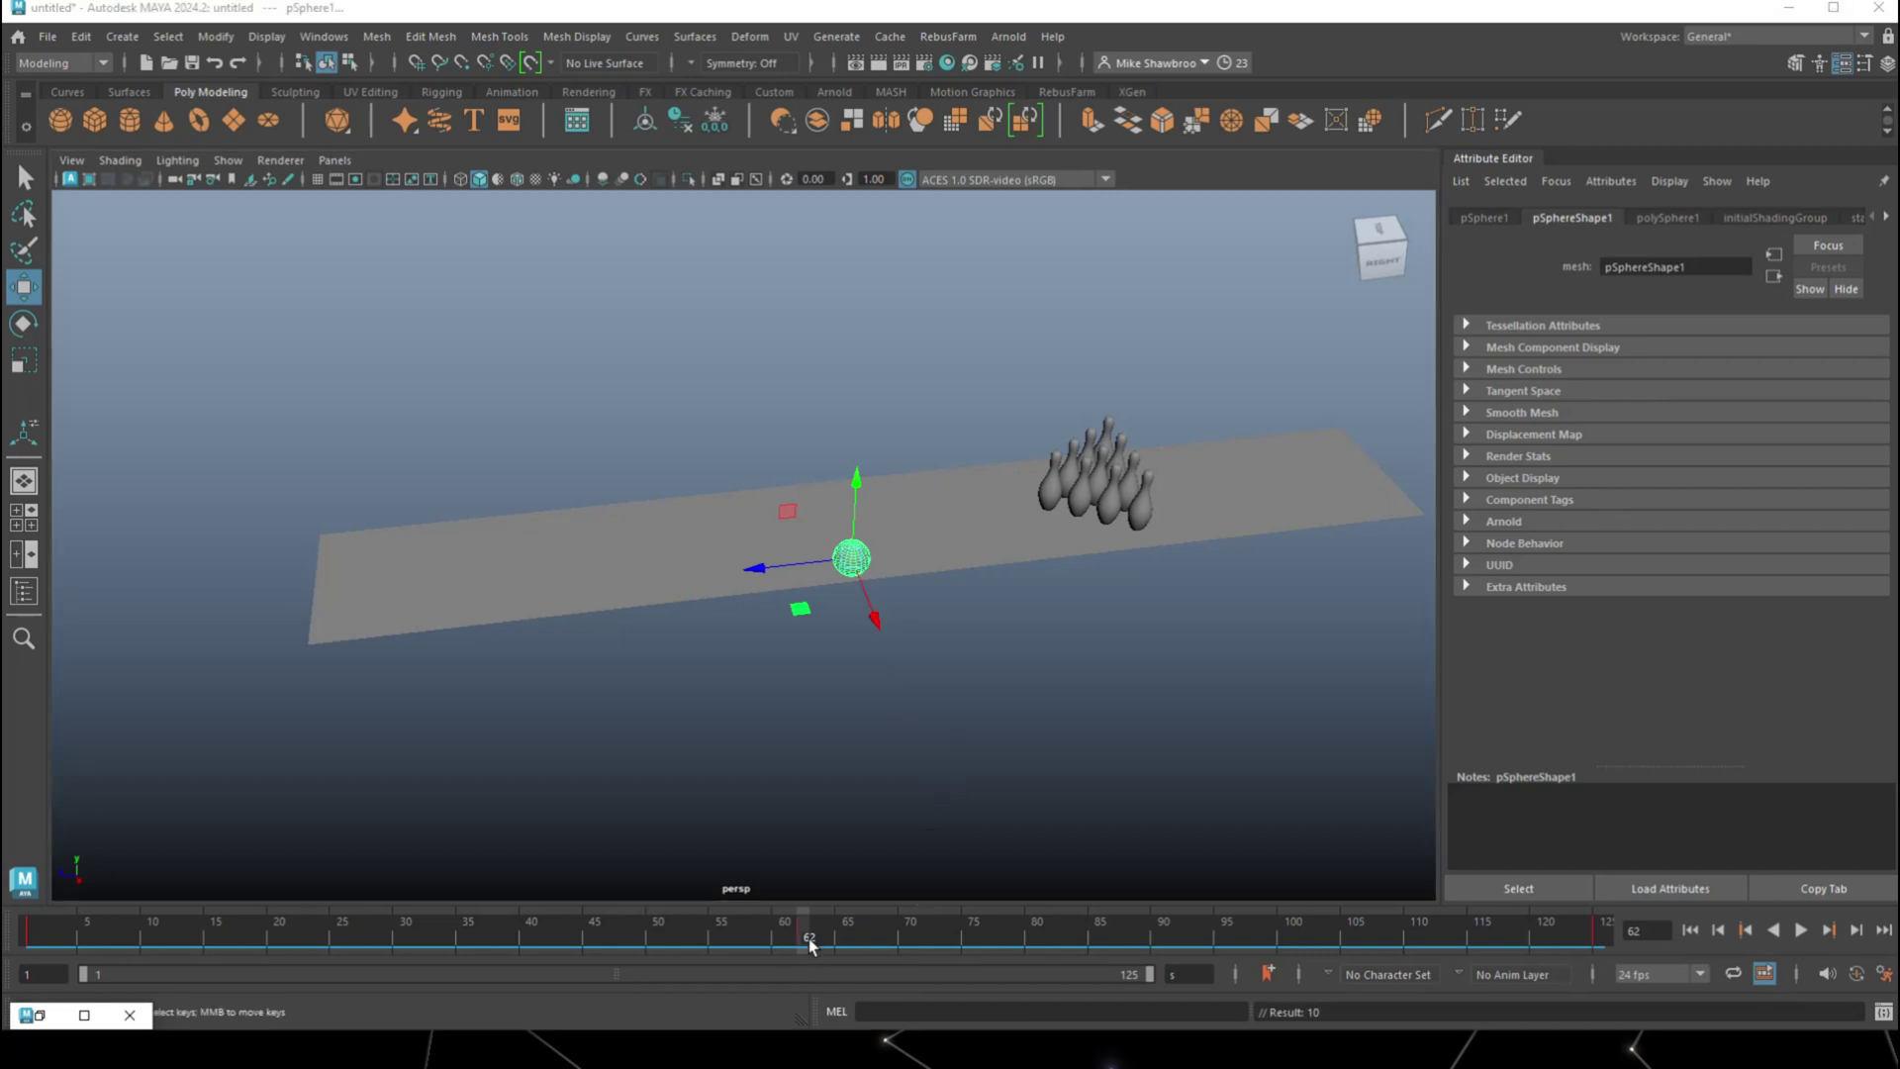
click(1690, 930)
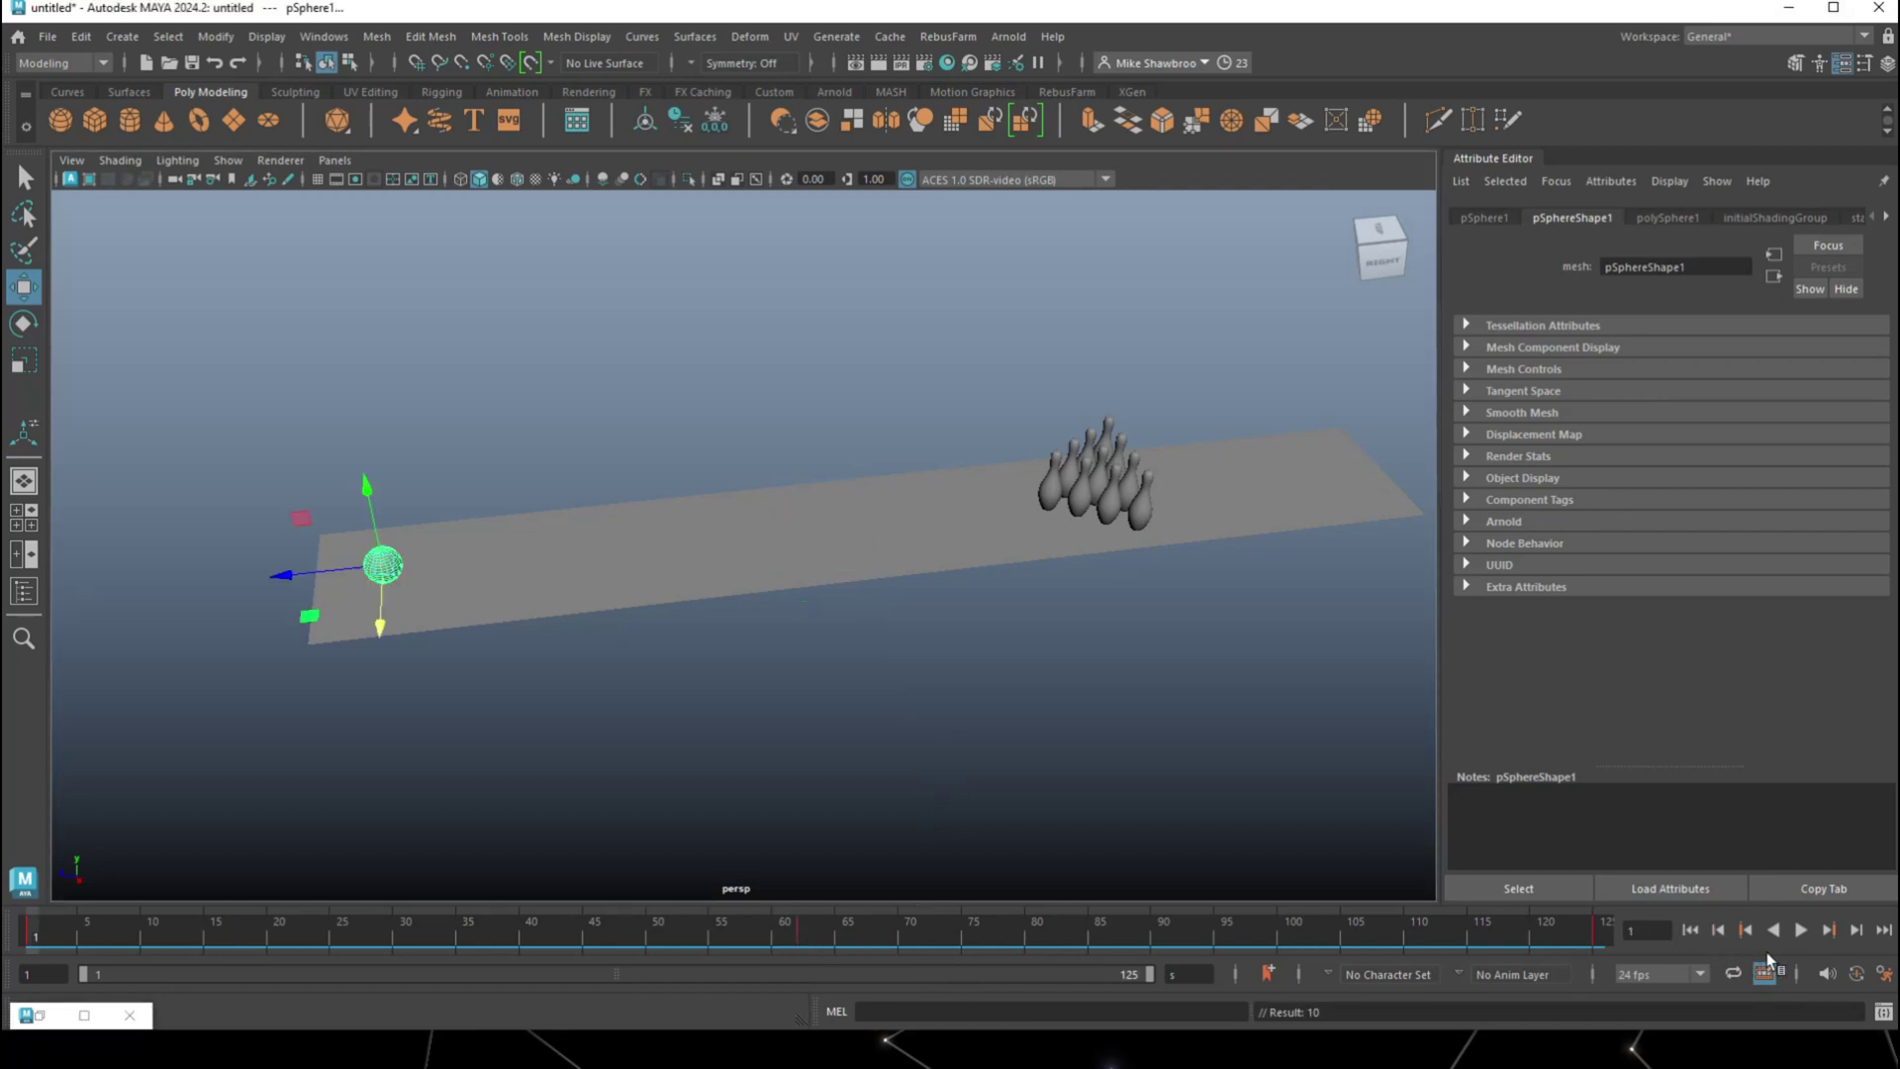
click(1799, 930)
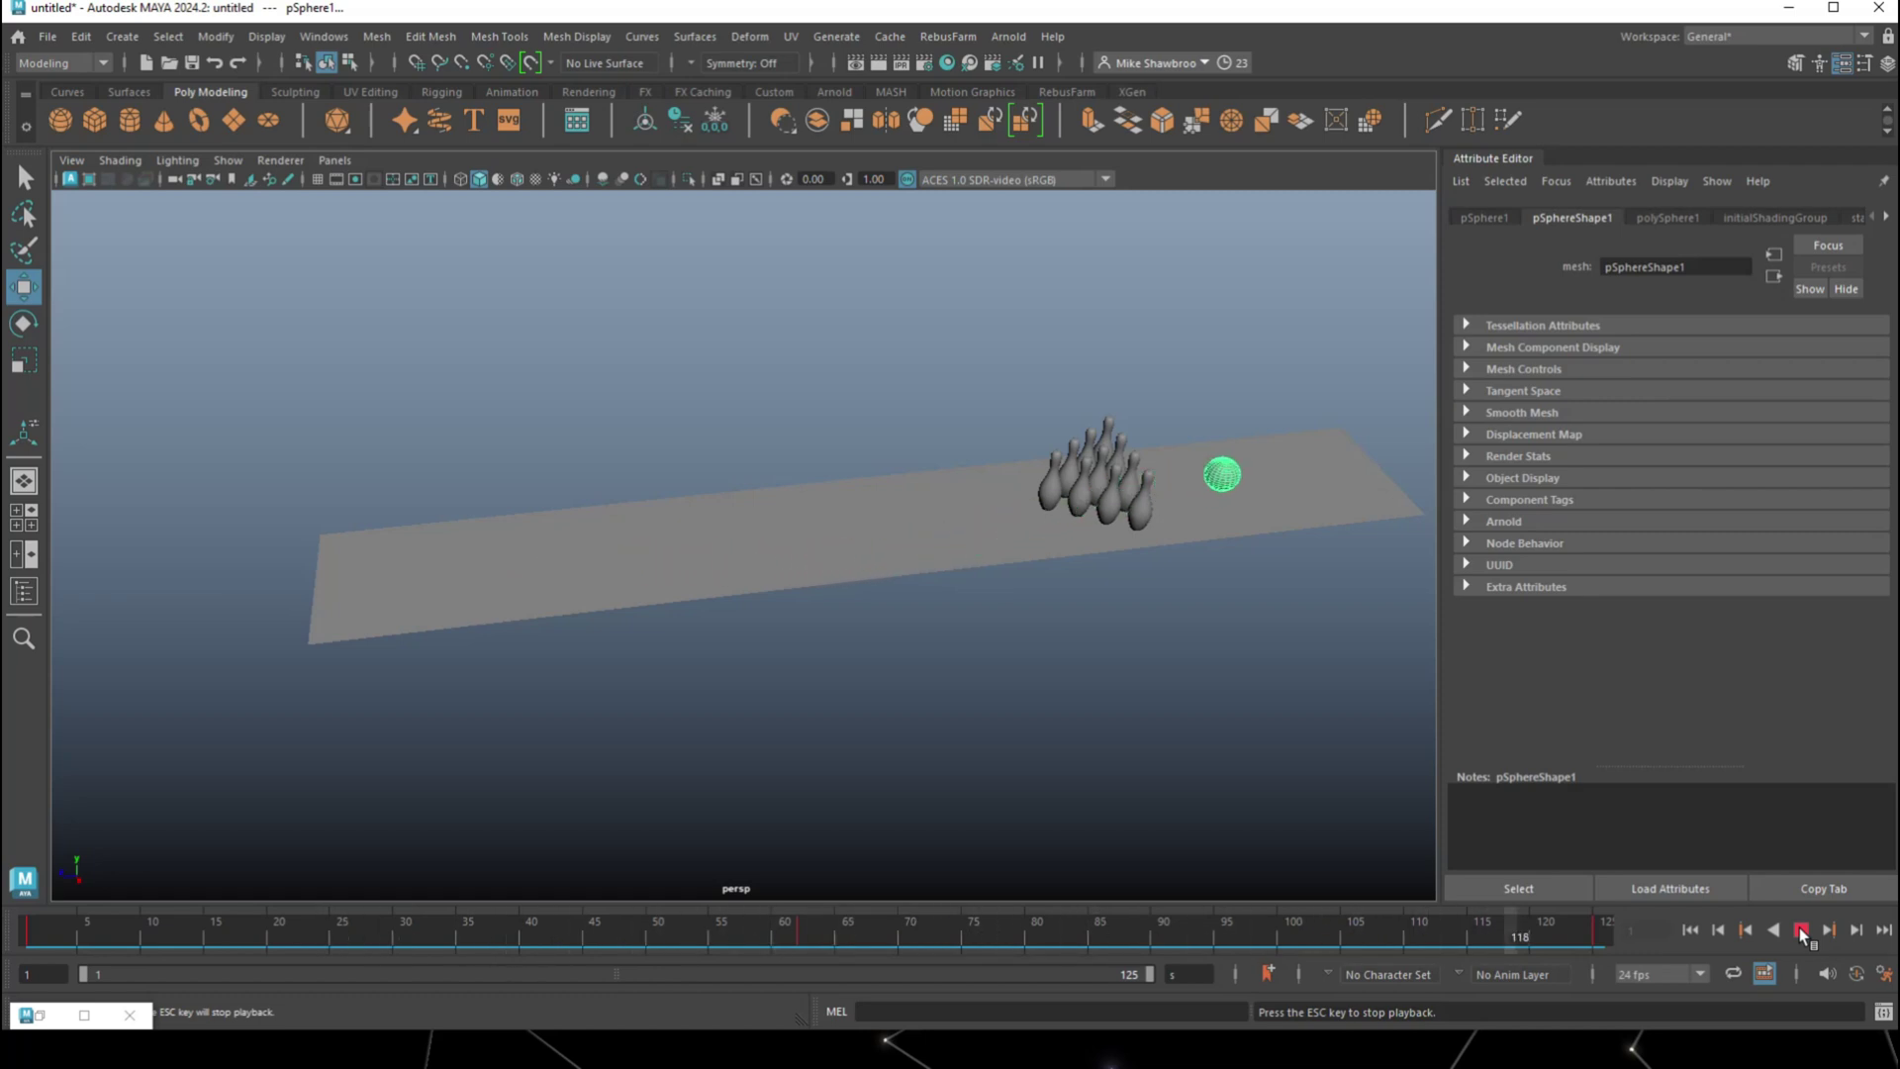
Stop playback and scrub frames 18 to 64 to view the ball's curving path
click(1799, 930)
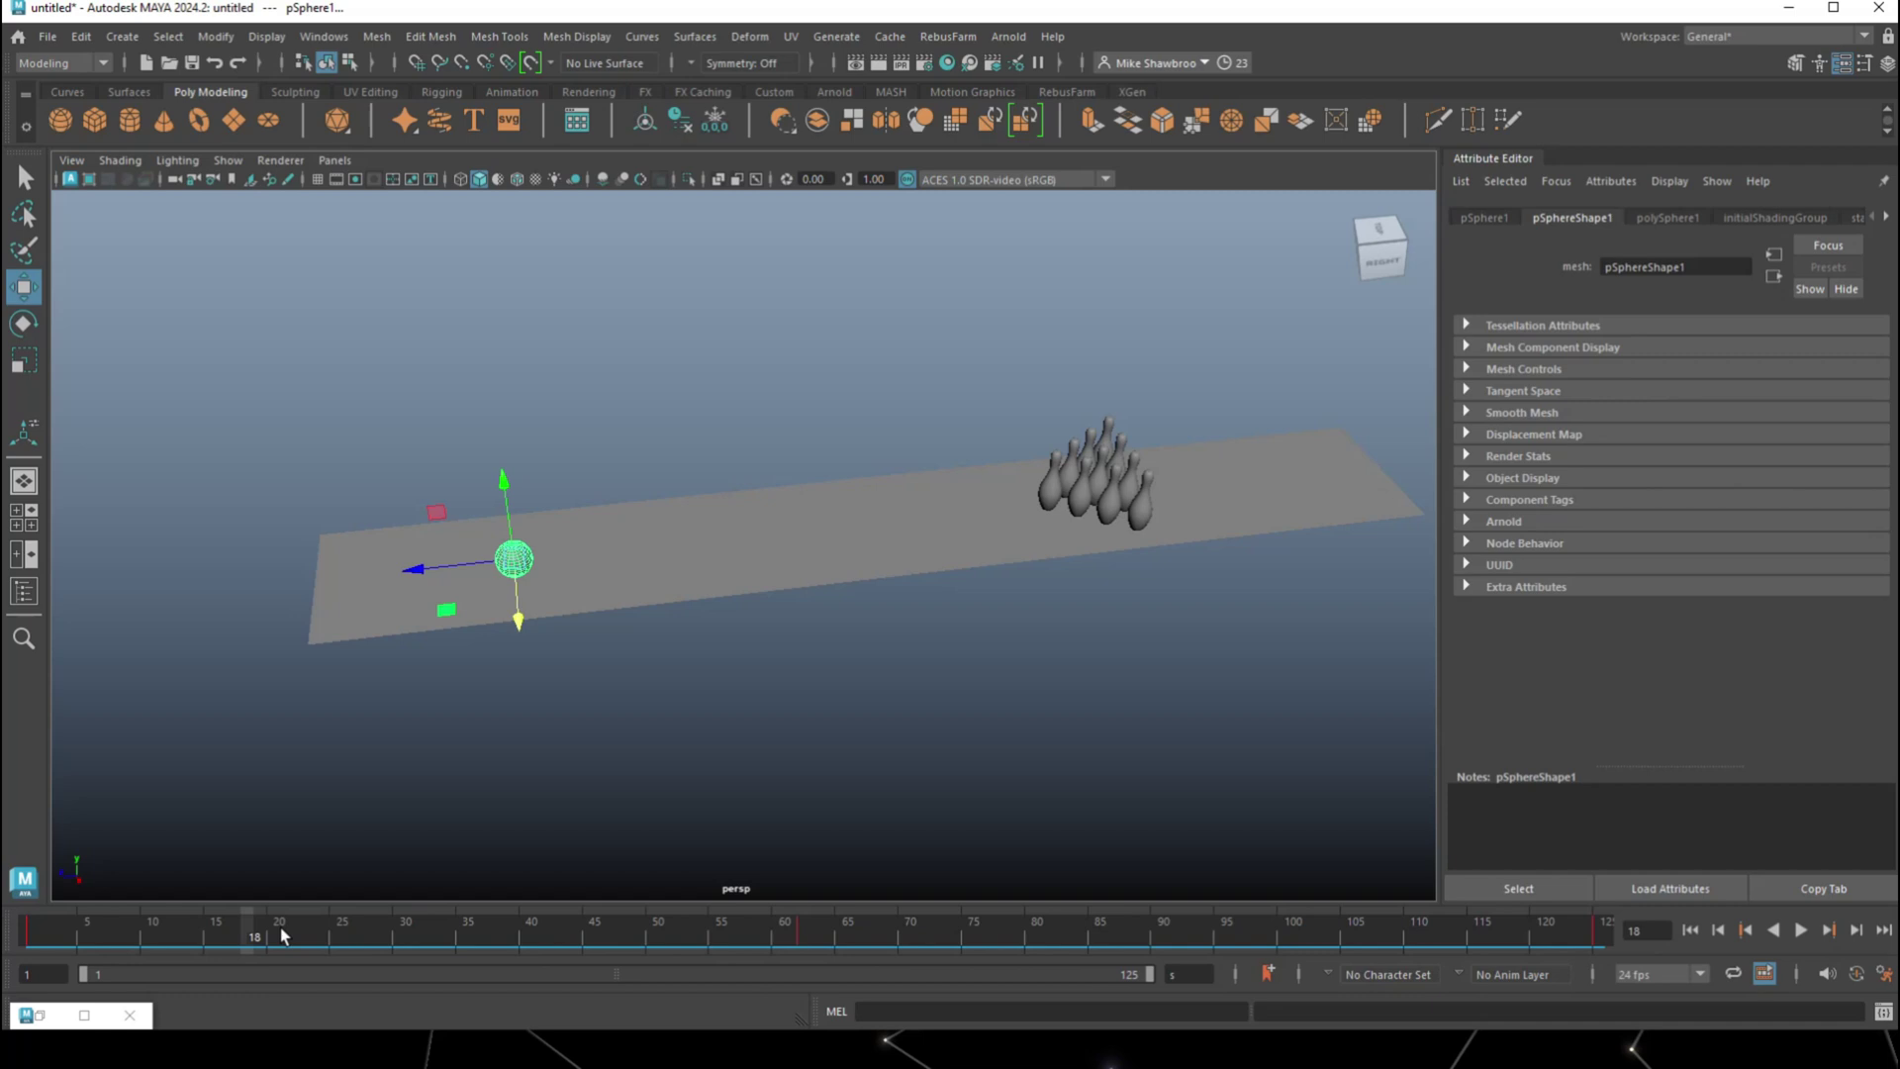
drag(45, 928, 1237, 890)
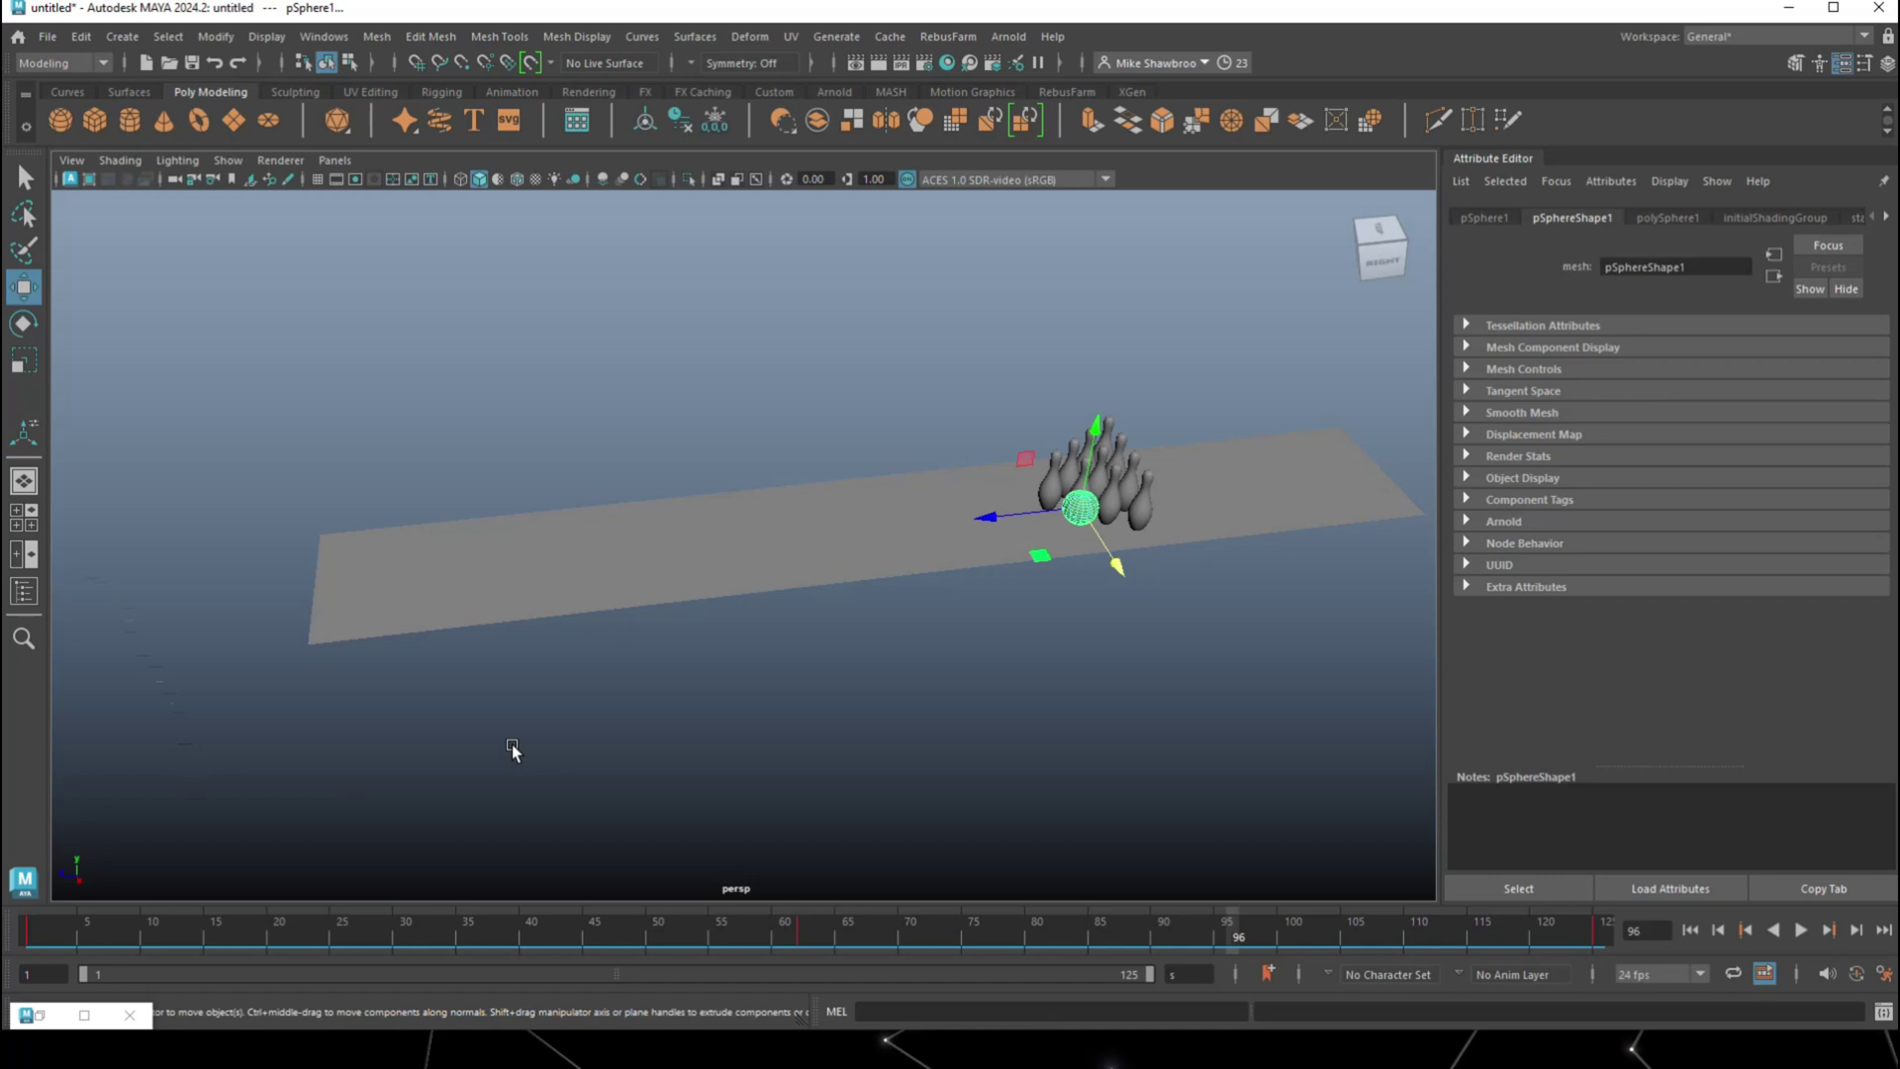
alt+drag(512, 755, 606, 686)
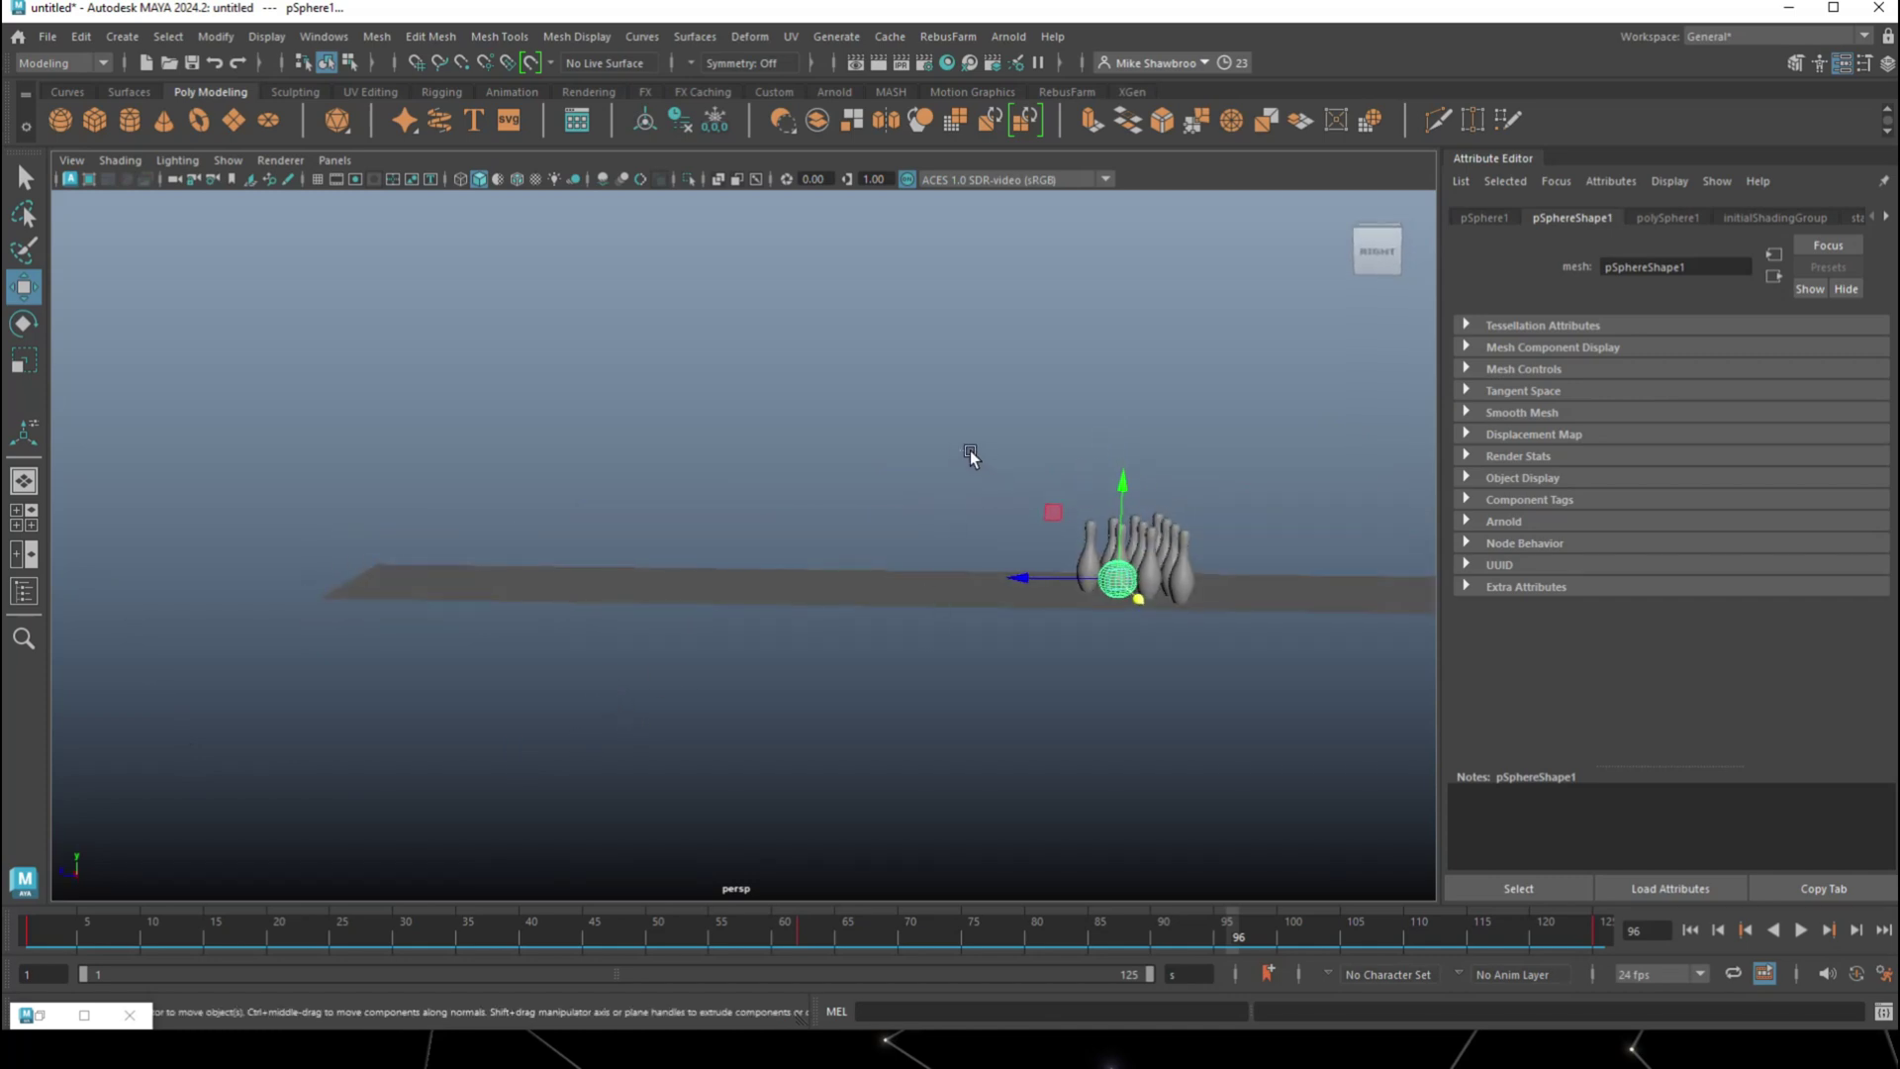
Slide all the pins sideways into the ball's path and scrub to check the impact
drag(970, 455, 1238, 549)
alt+drag(1192, 671, 1202, 760)
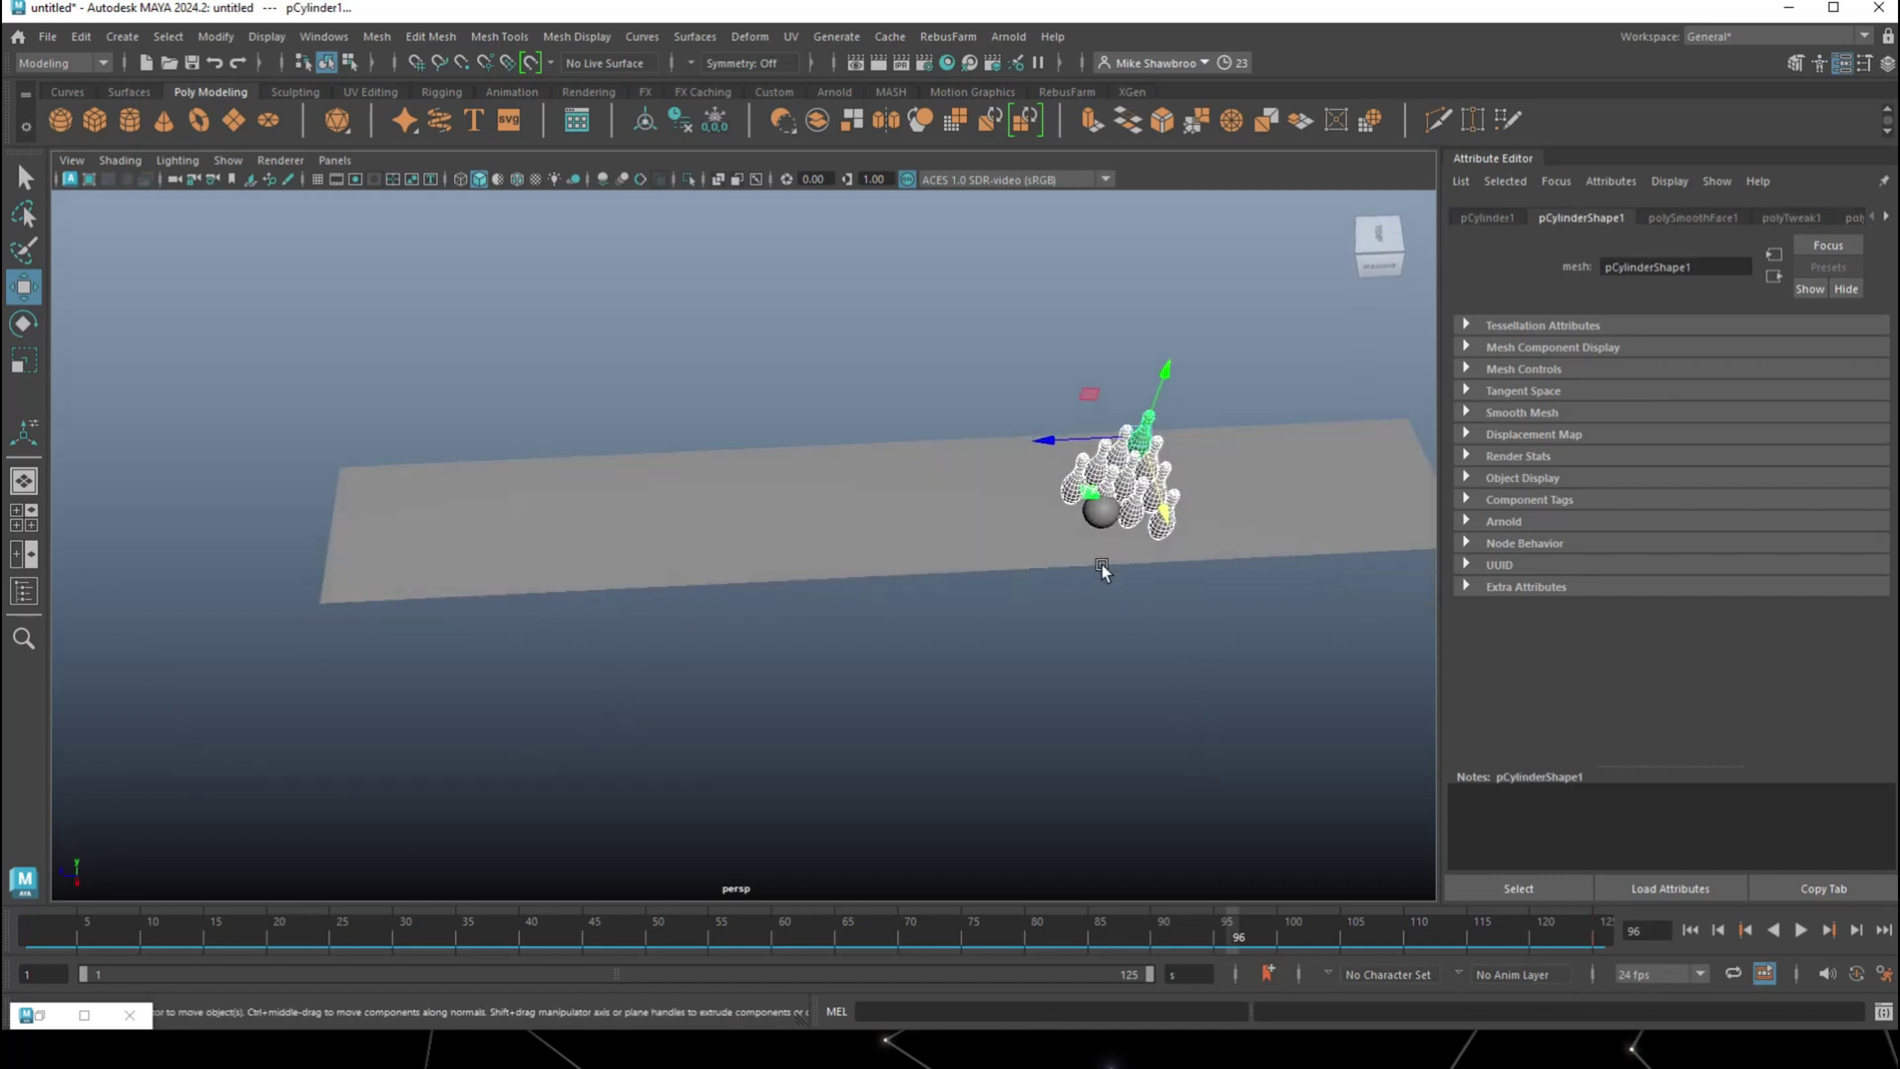
drag(1035, 441, 1080, 447)
alt+drag(1046, 579, 1024, 671)
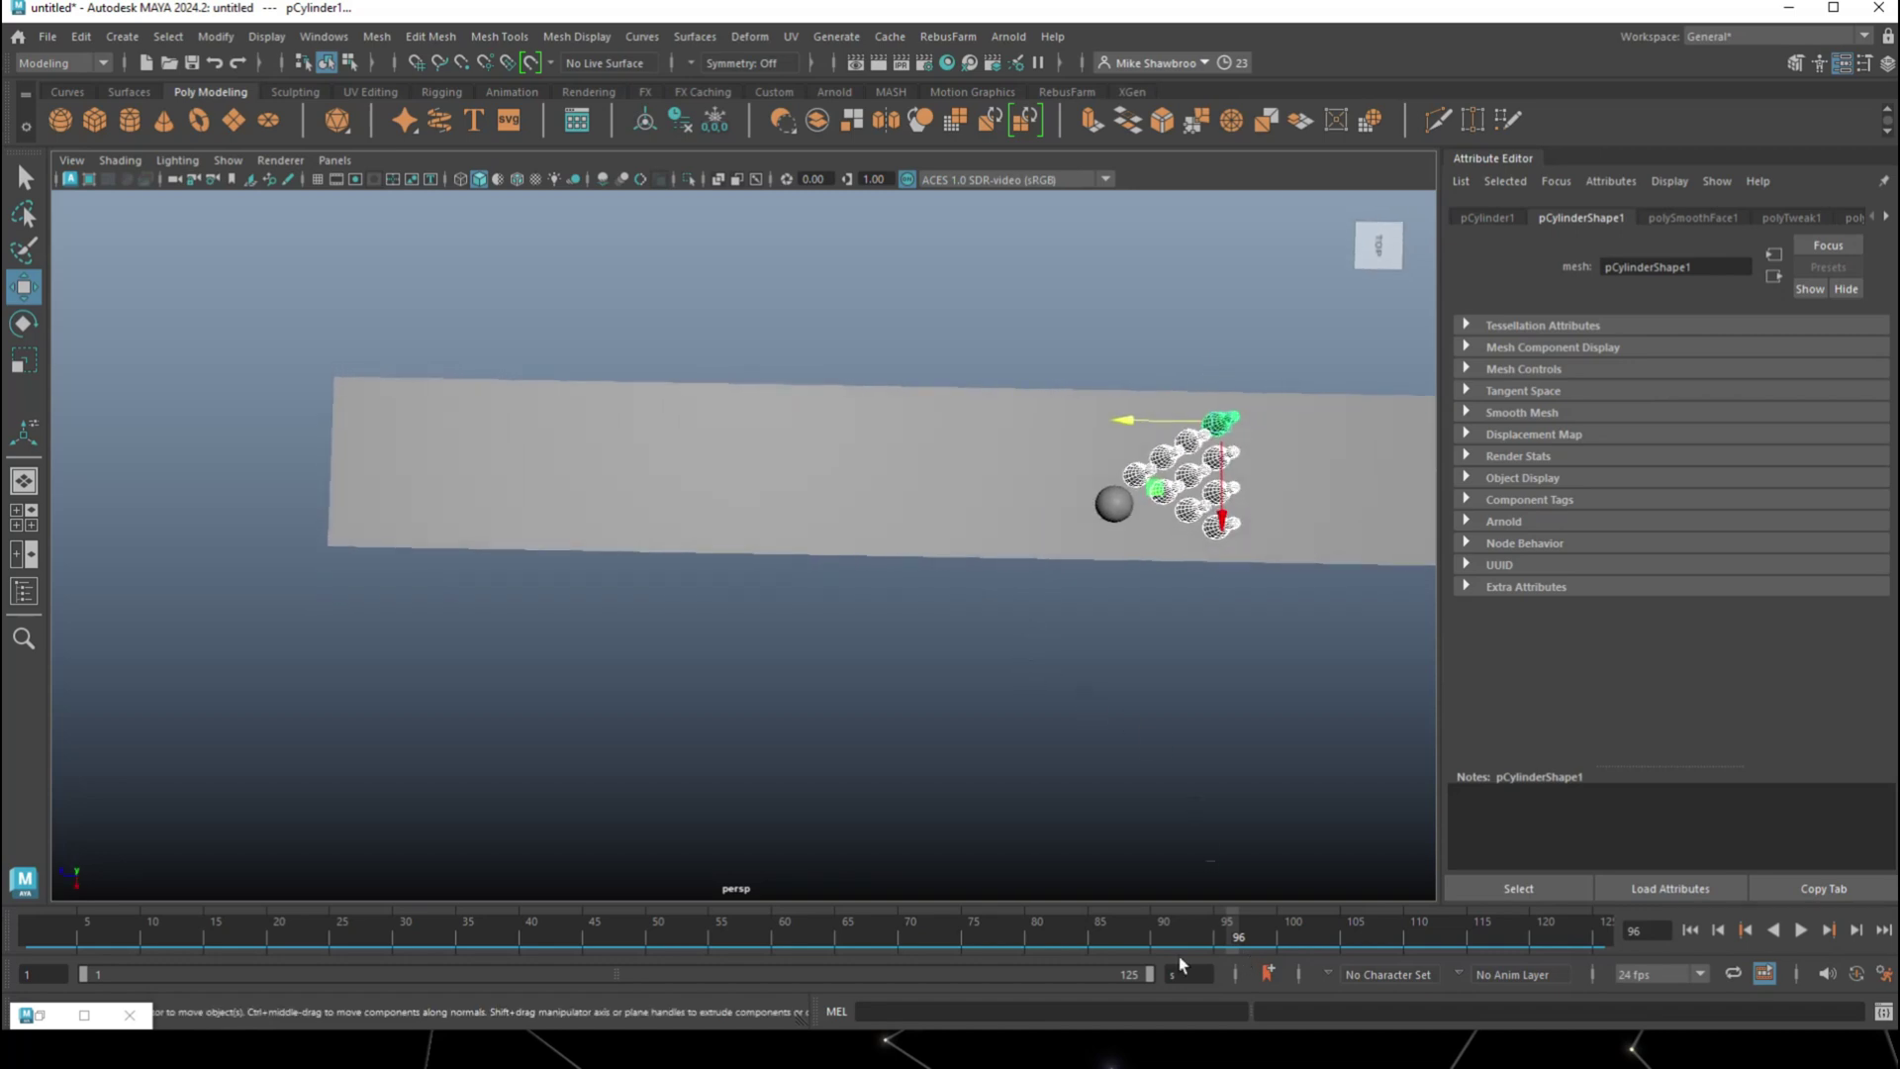
drag(1171, 930, 14, 739)
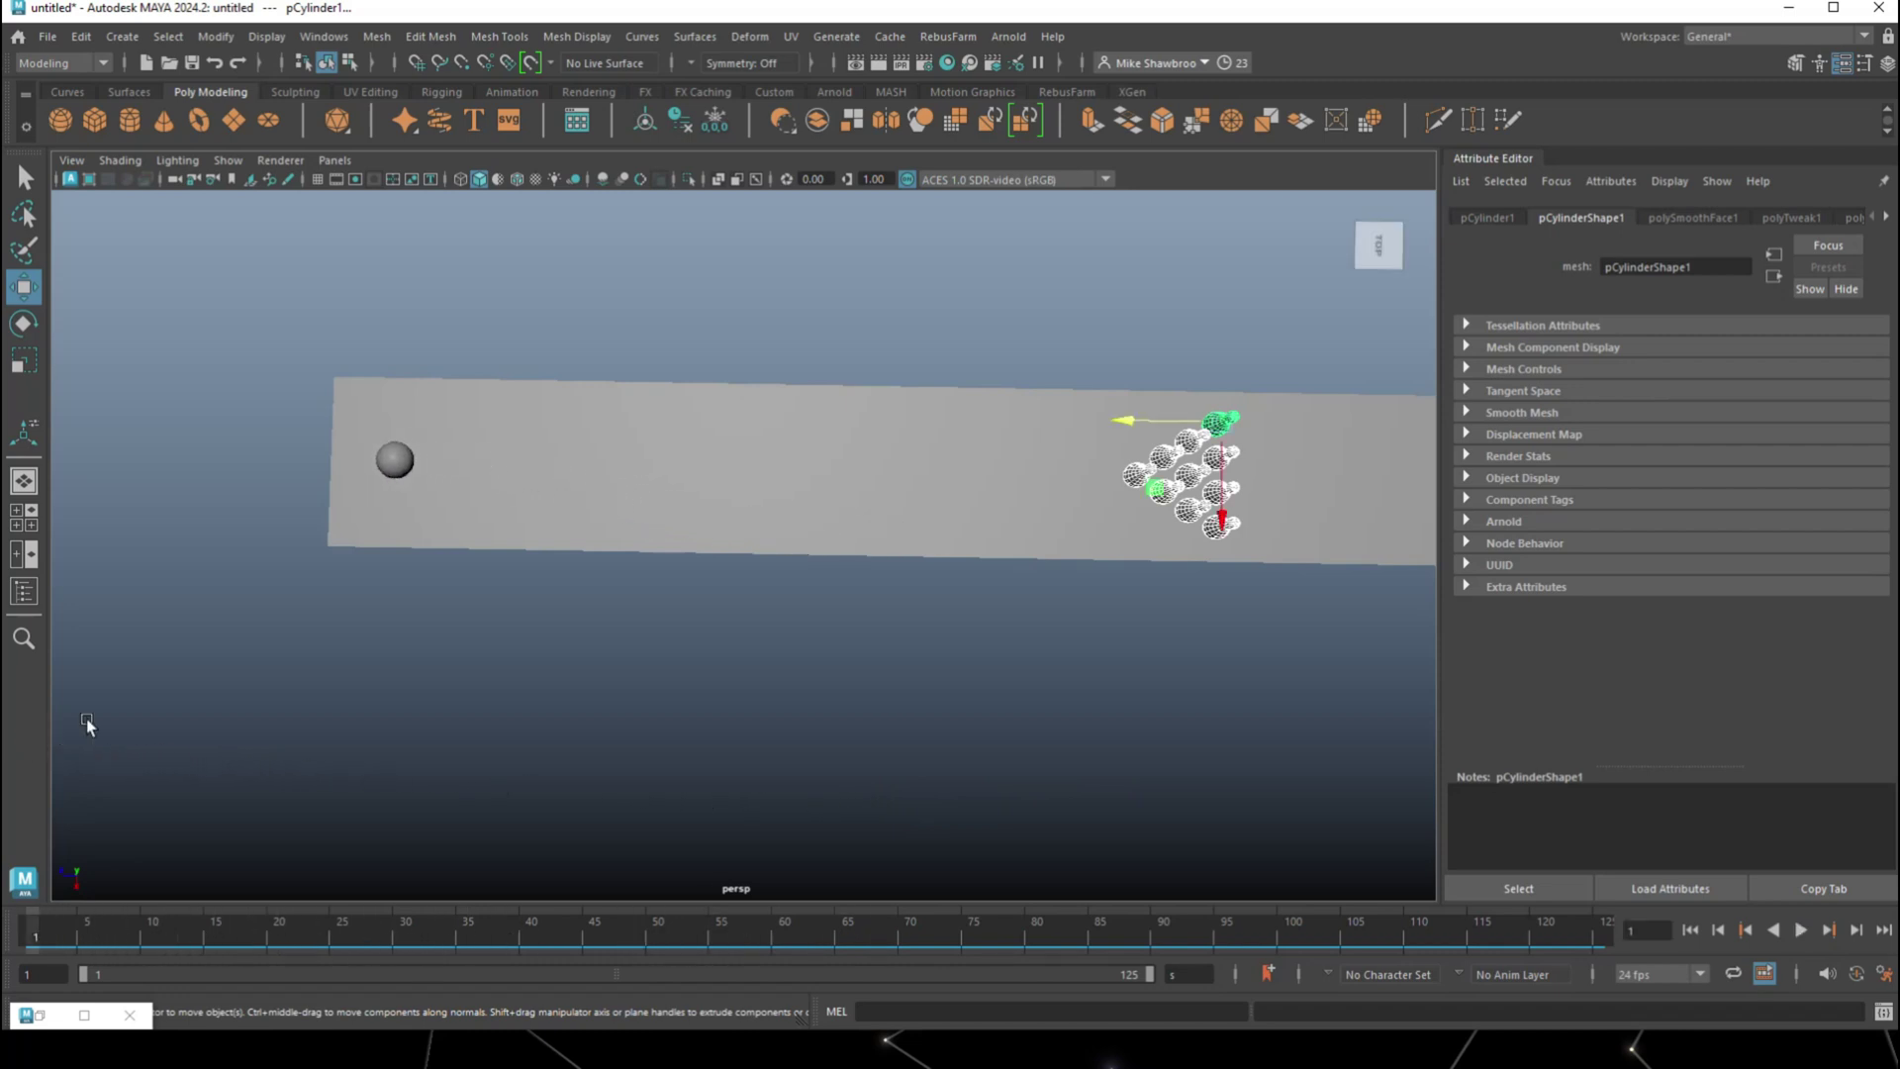
alt+drag(221, 709, 414, 615)
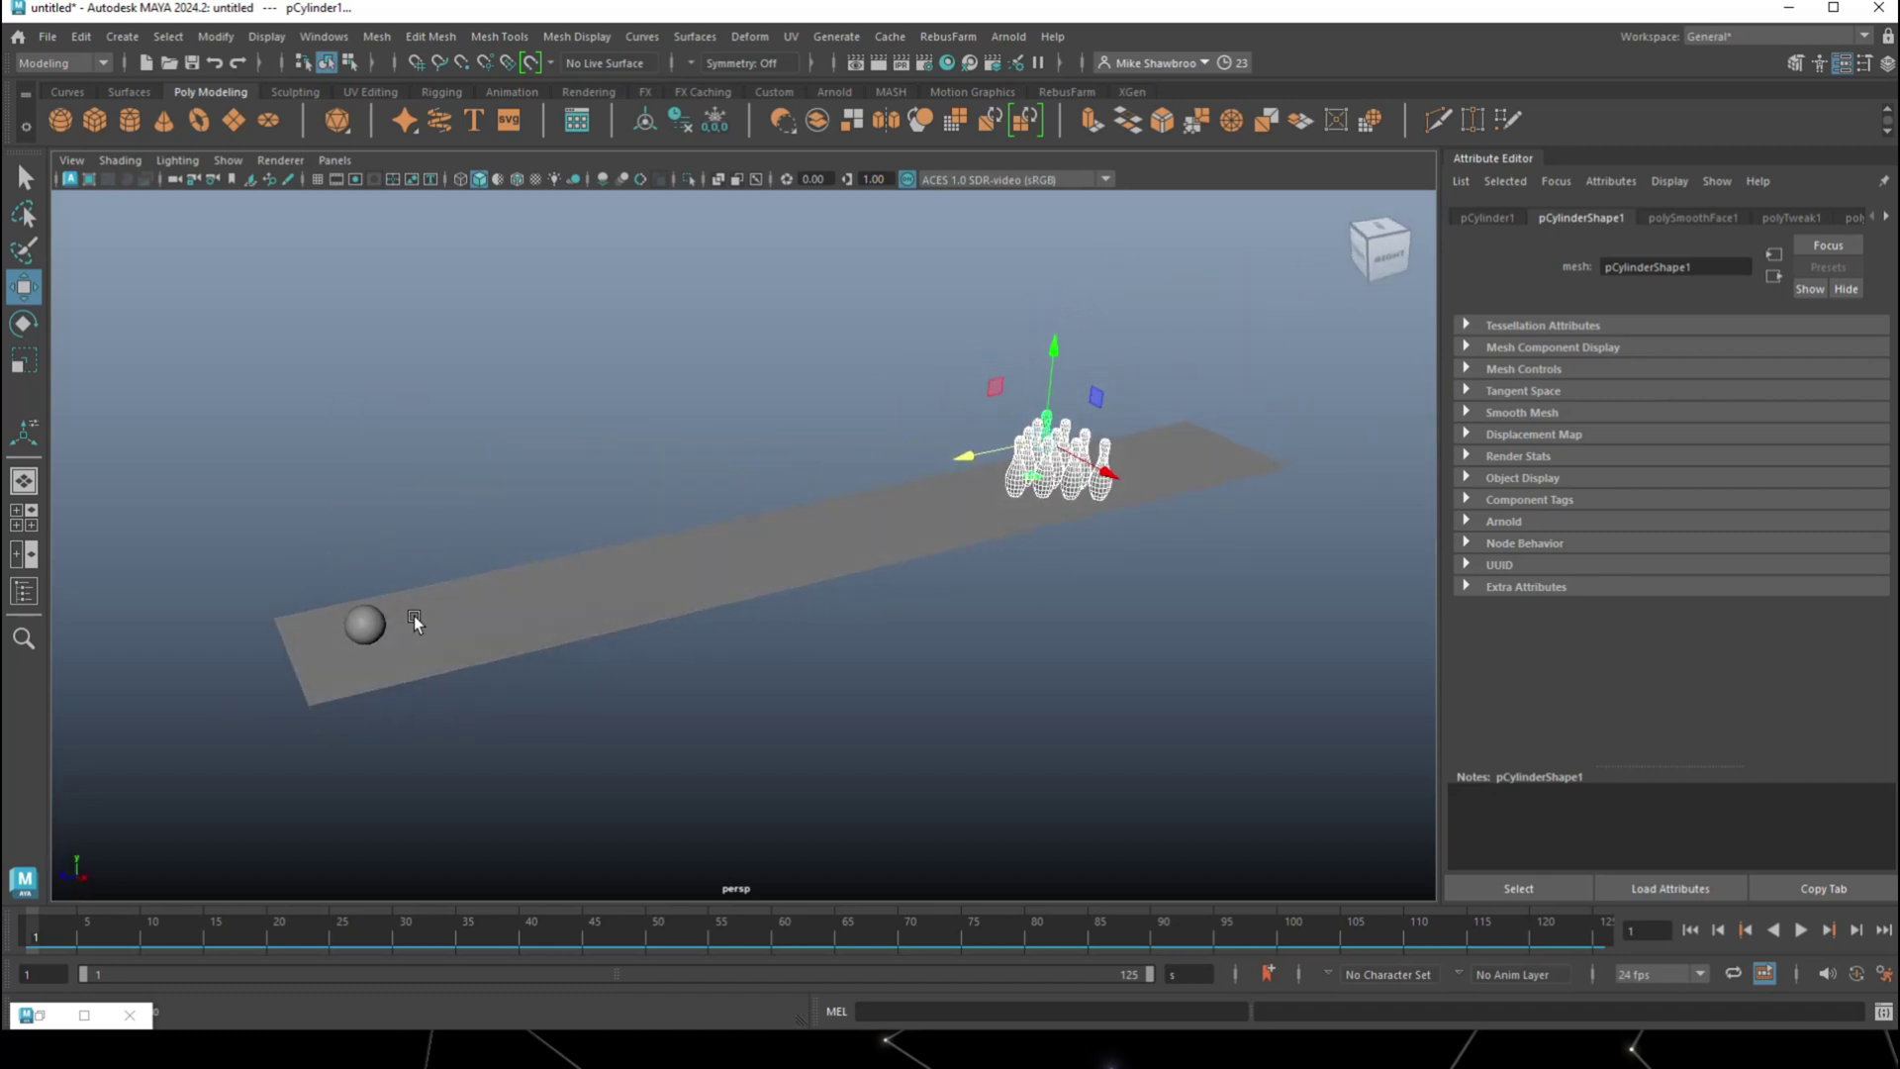
alt+drag(536, 592, 671, 720)
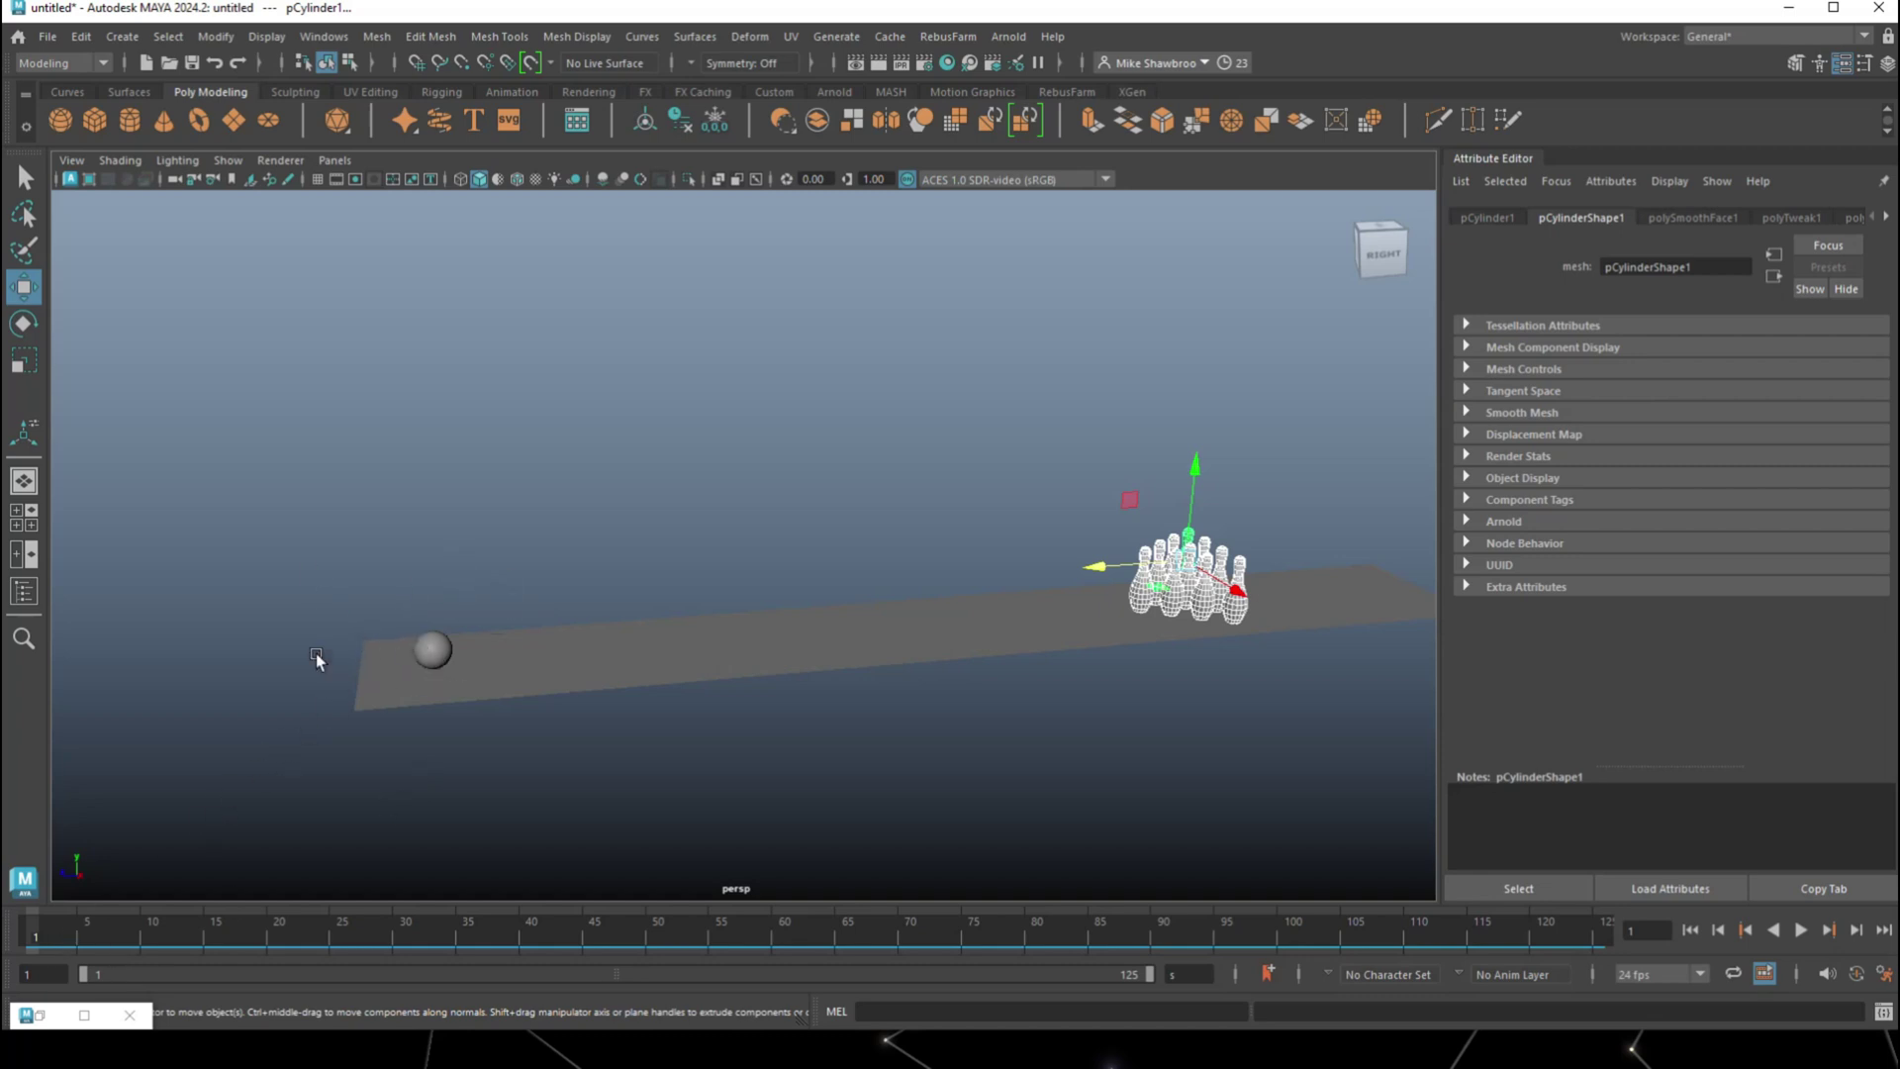
Select the ball at frame 52 and bring up its transform values
click(435, 649)
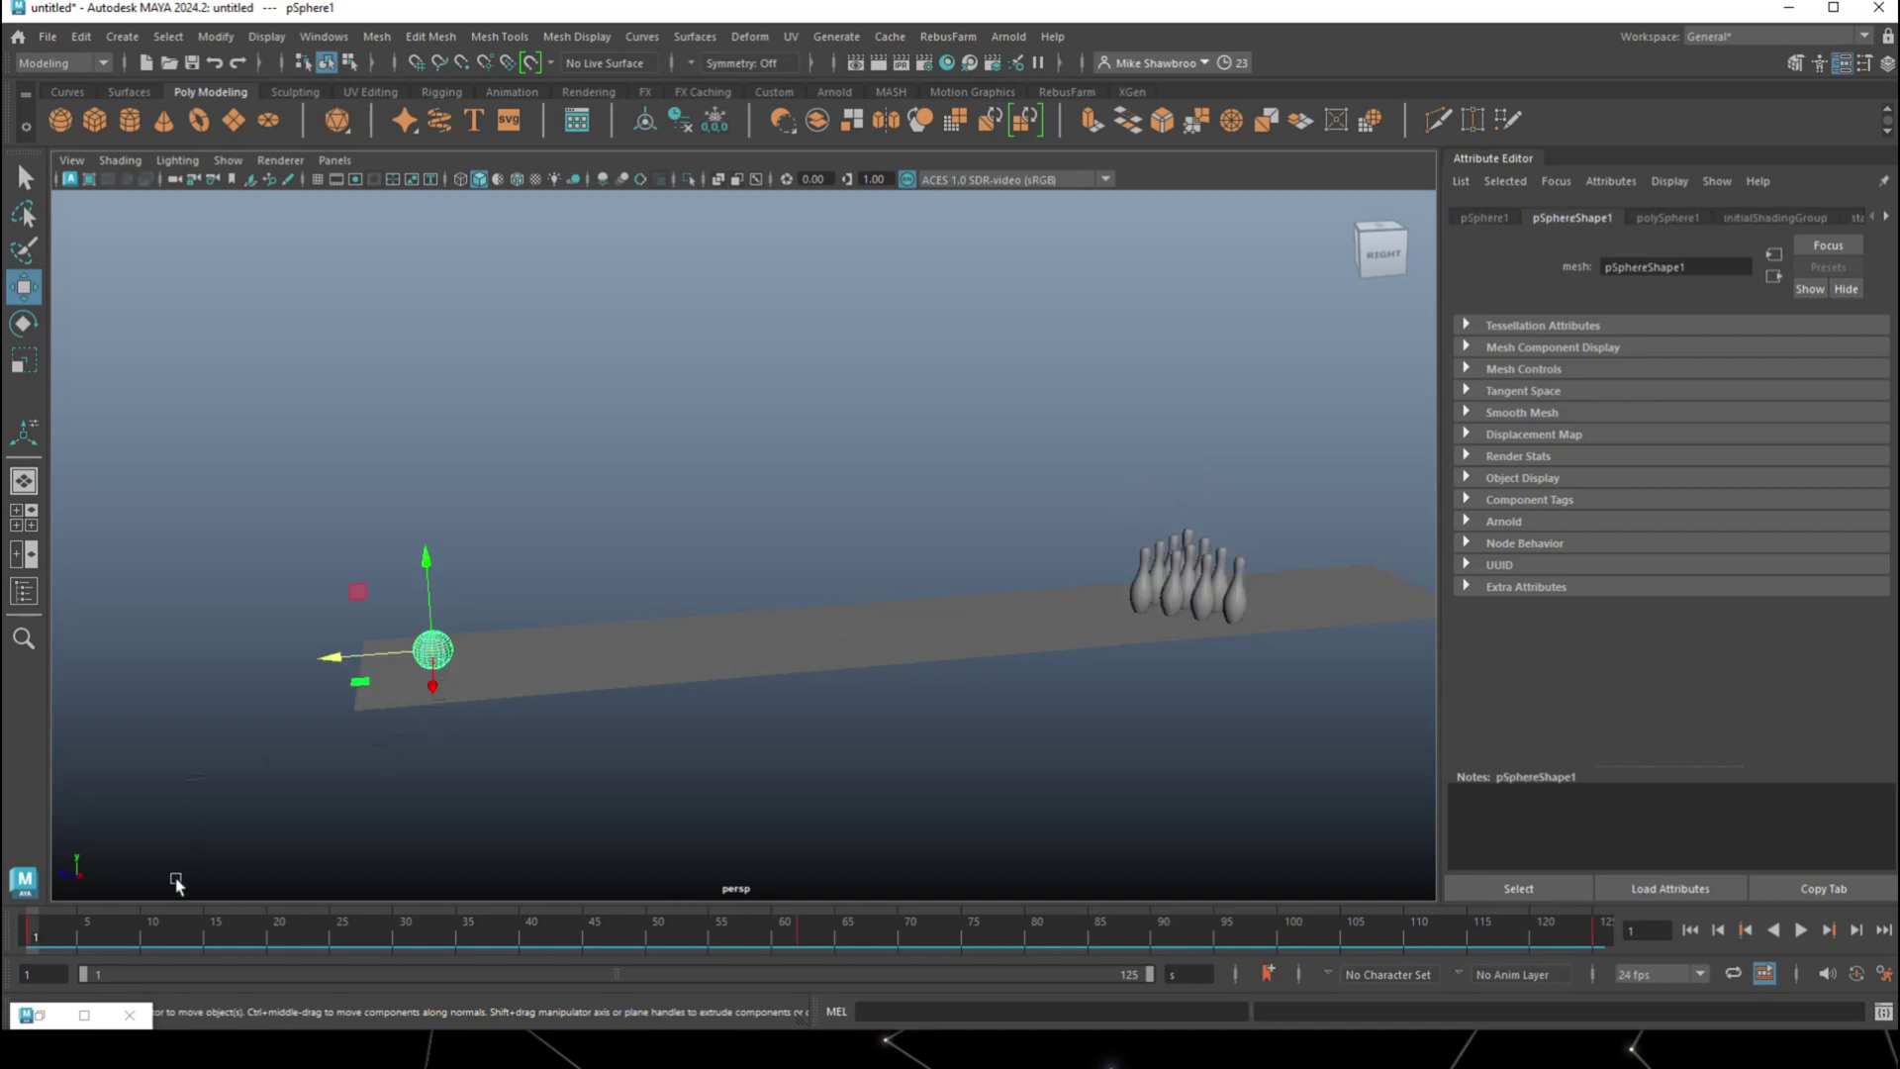
key(alt+v)
drag(32, 938, 674, 965)
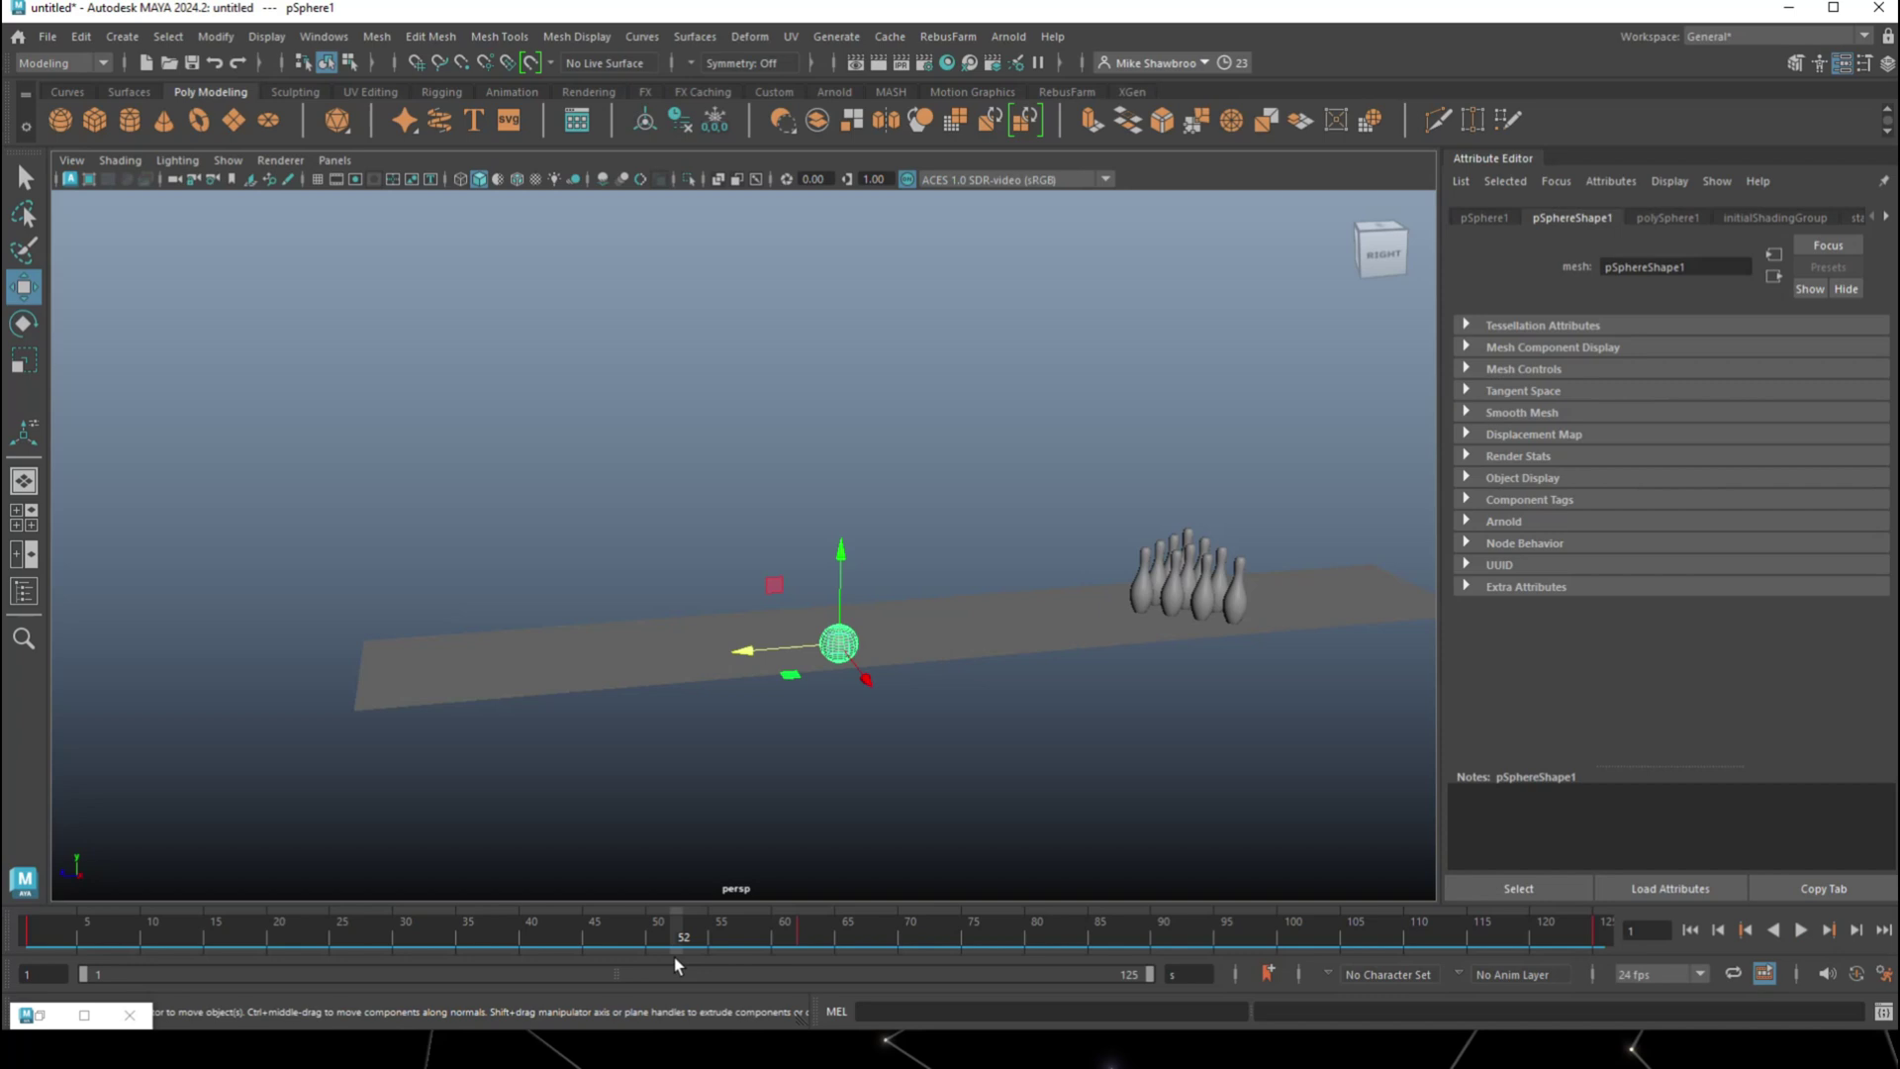
click(1682, 218)
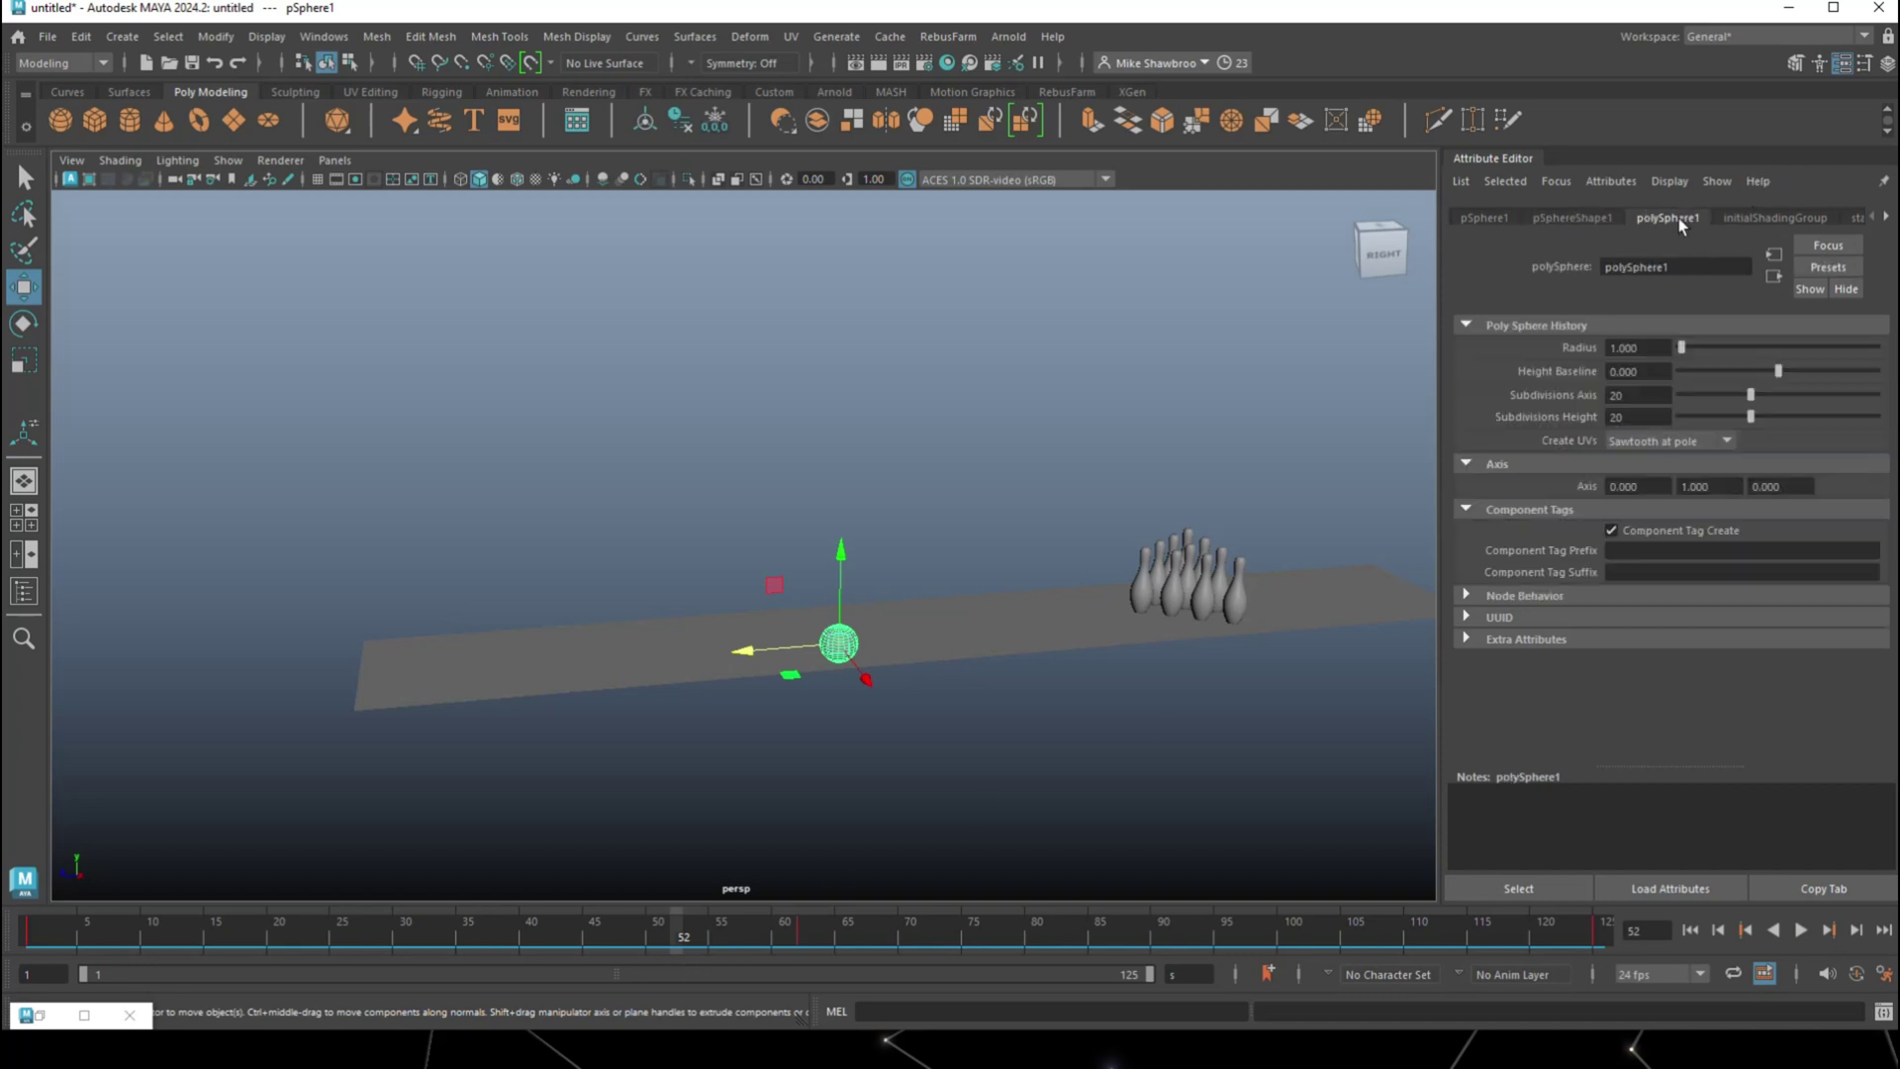
click(1484, 216)
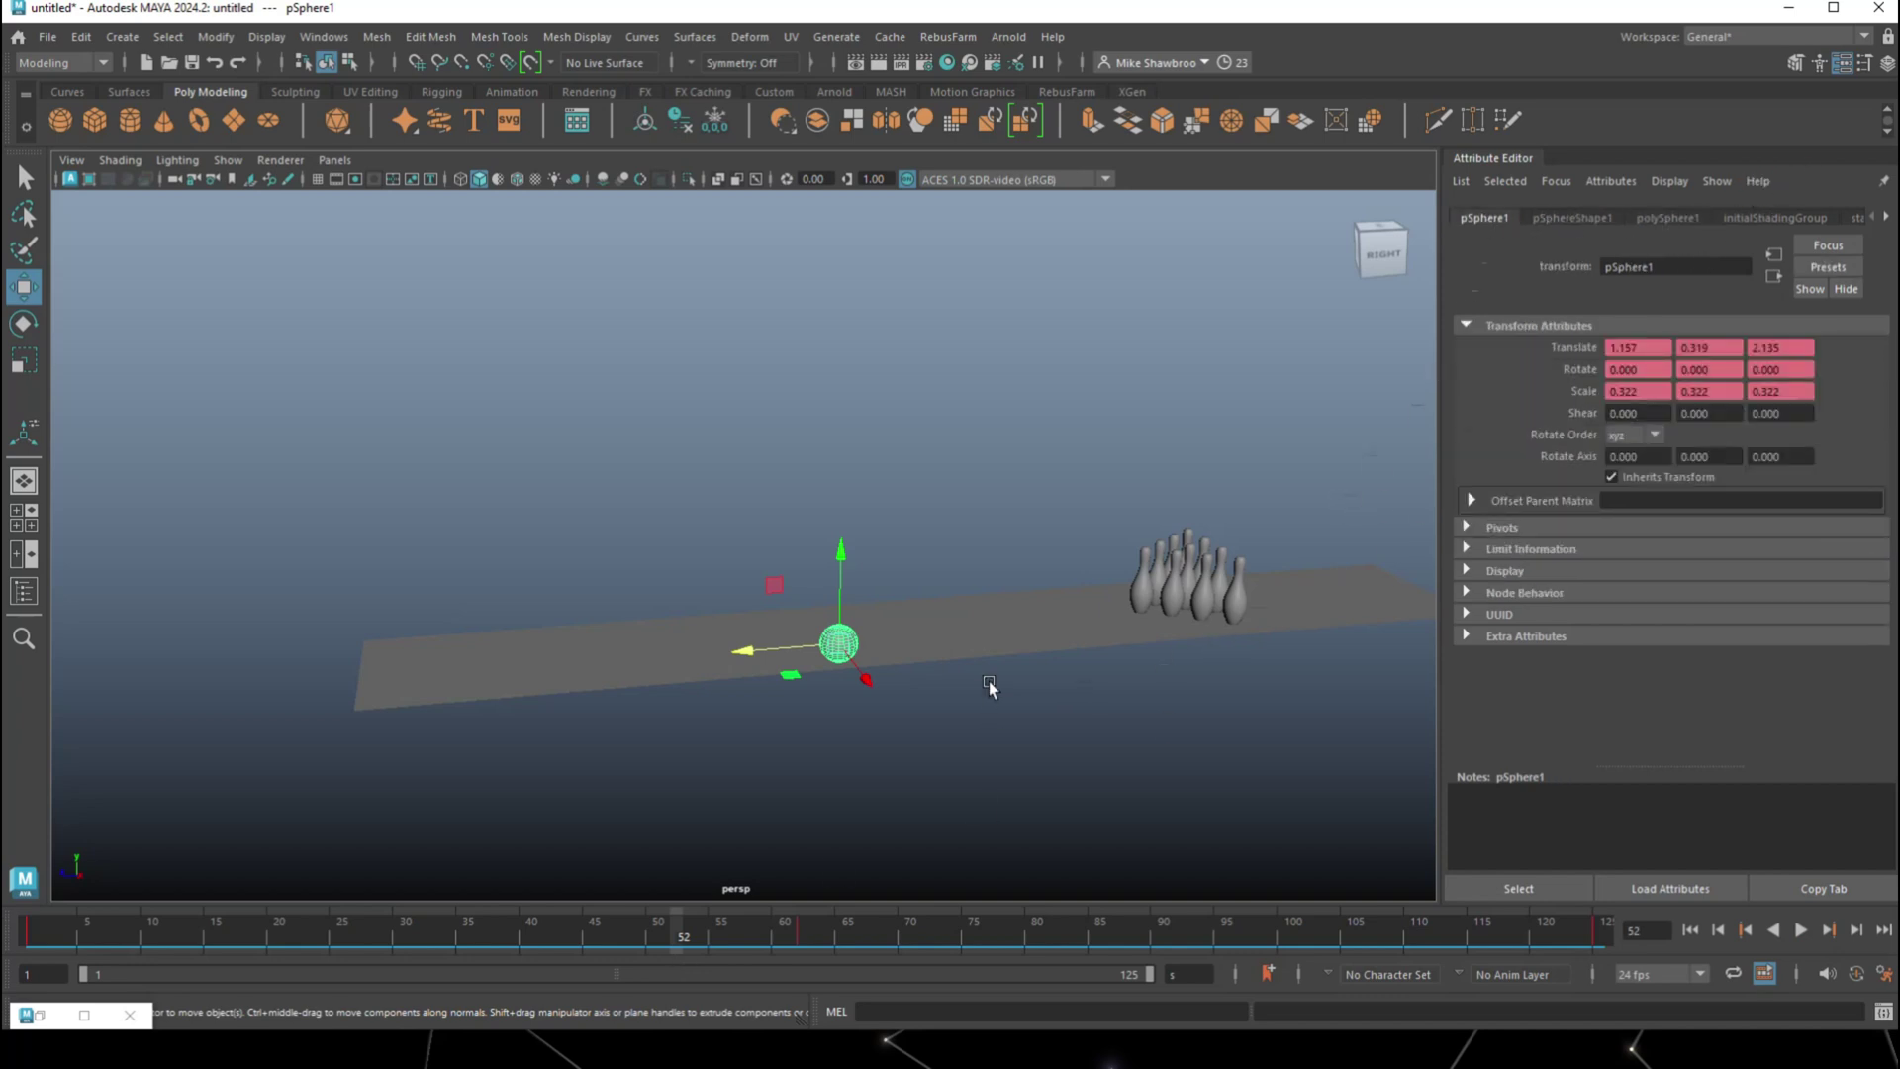
Rotate the ball to -2.262 on Z, key Rotate Z, and replay from frame 1
key(e)
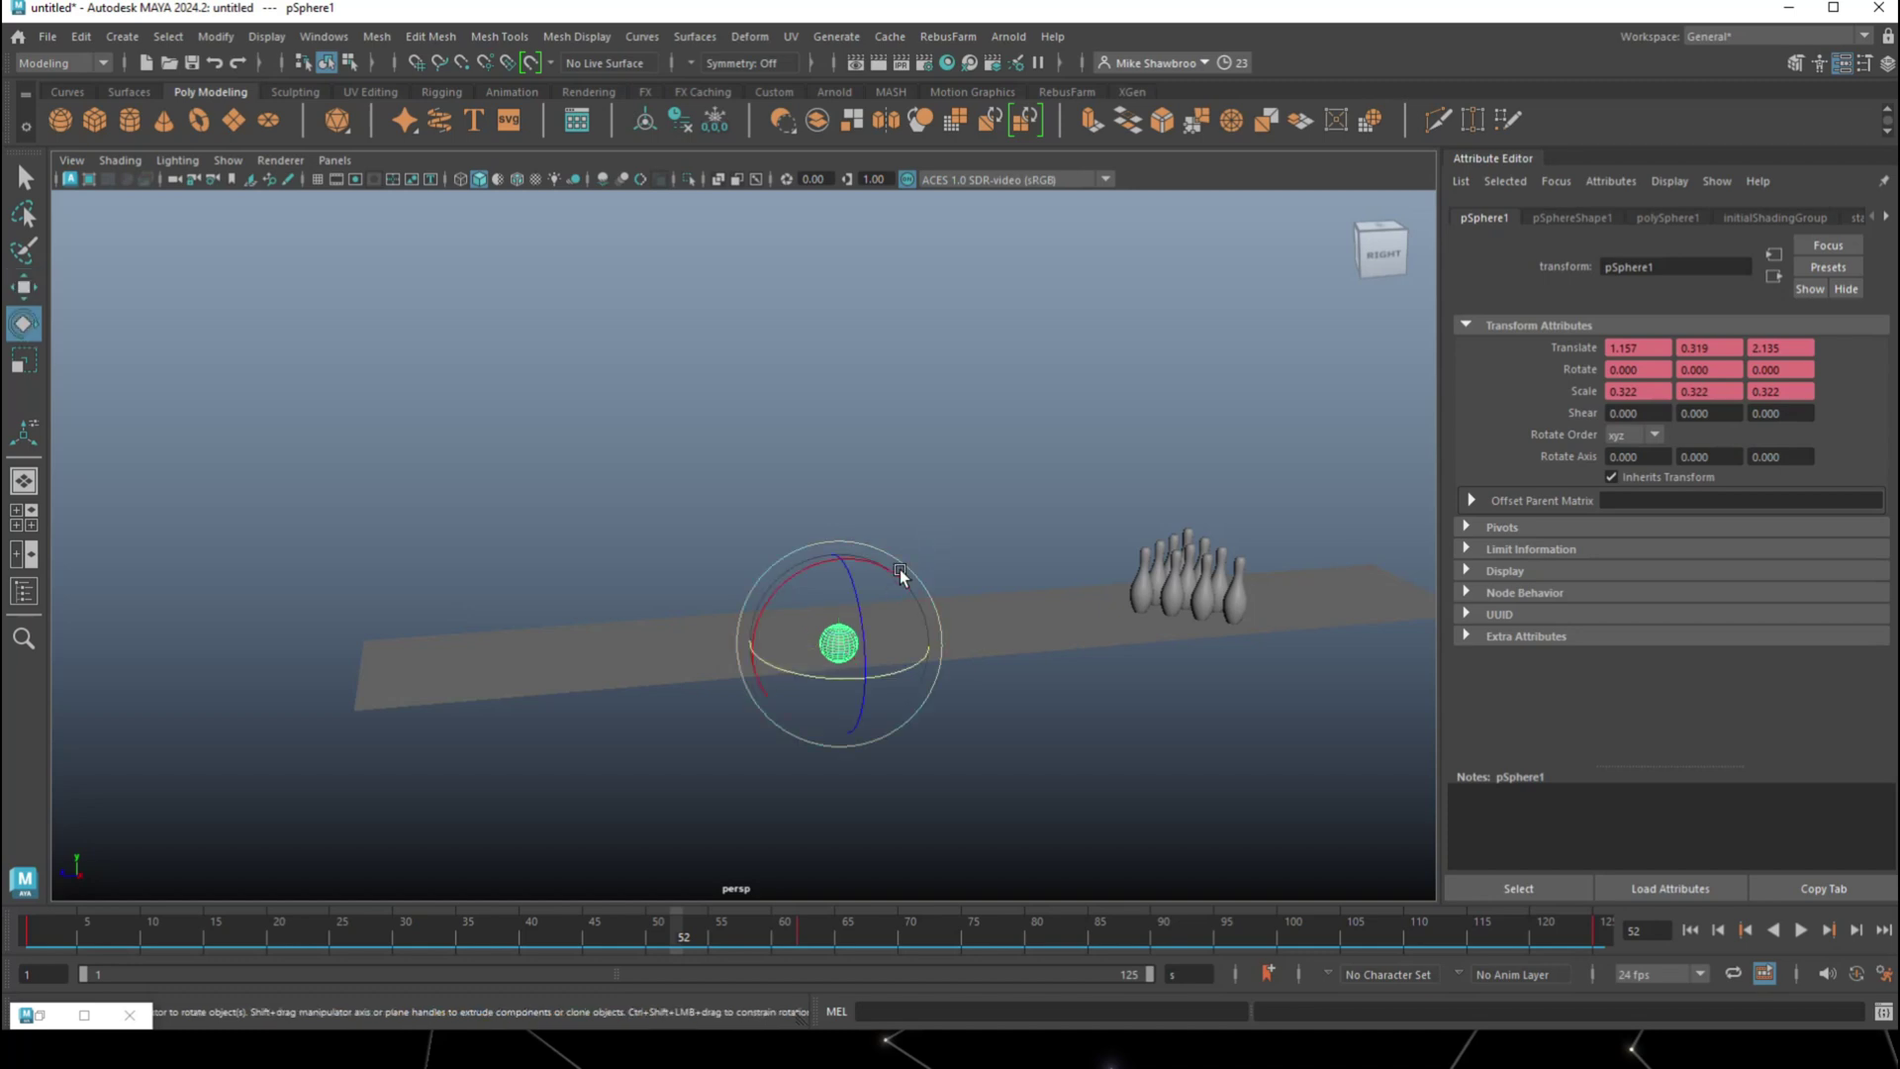
drag(853, 730, 870, 741)
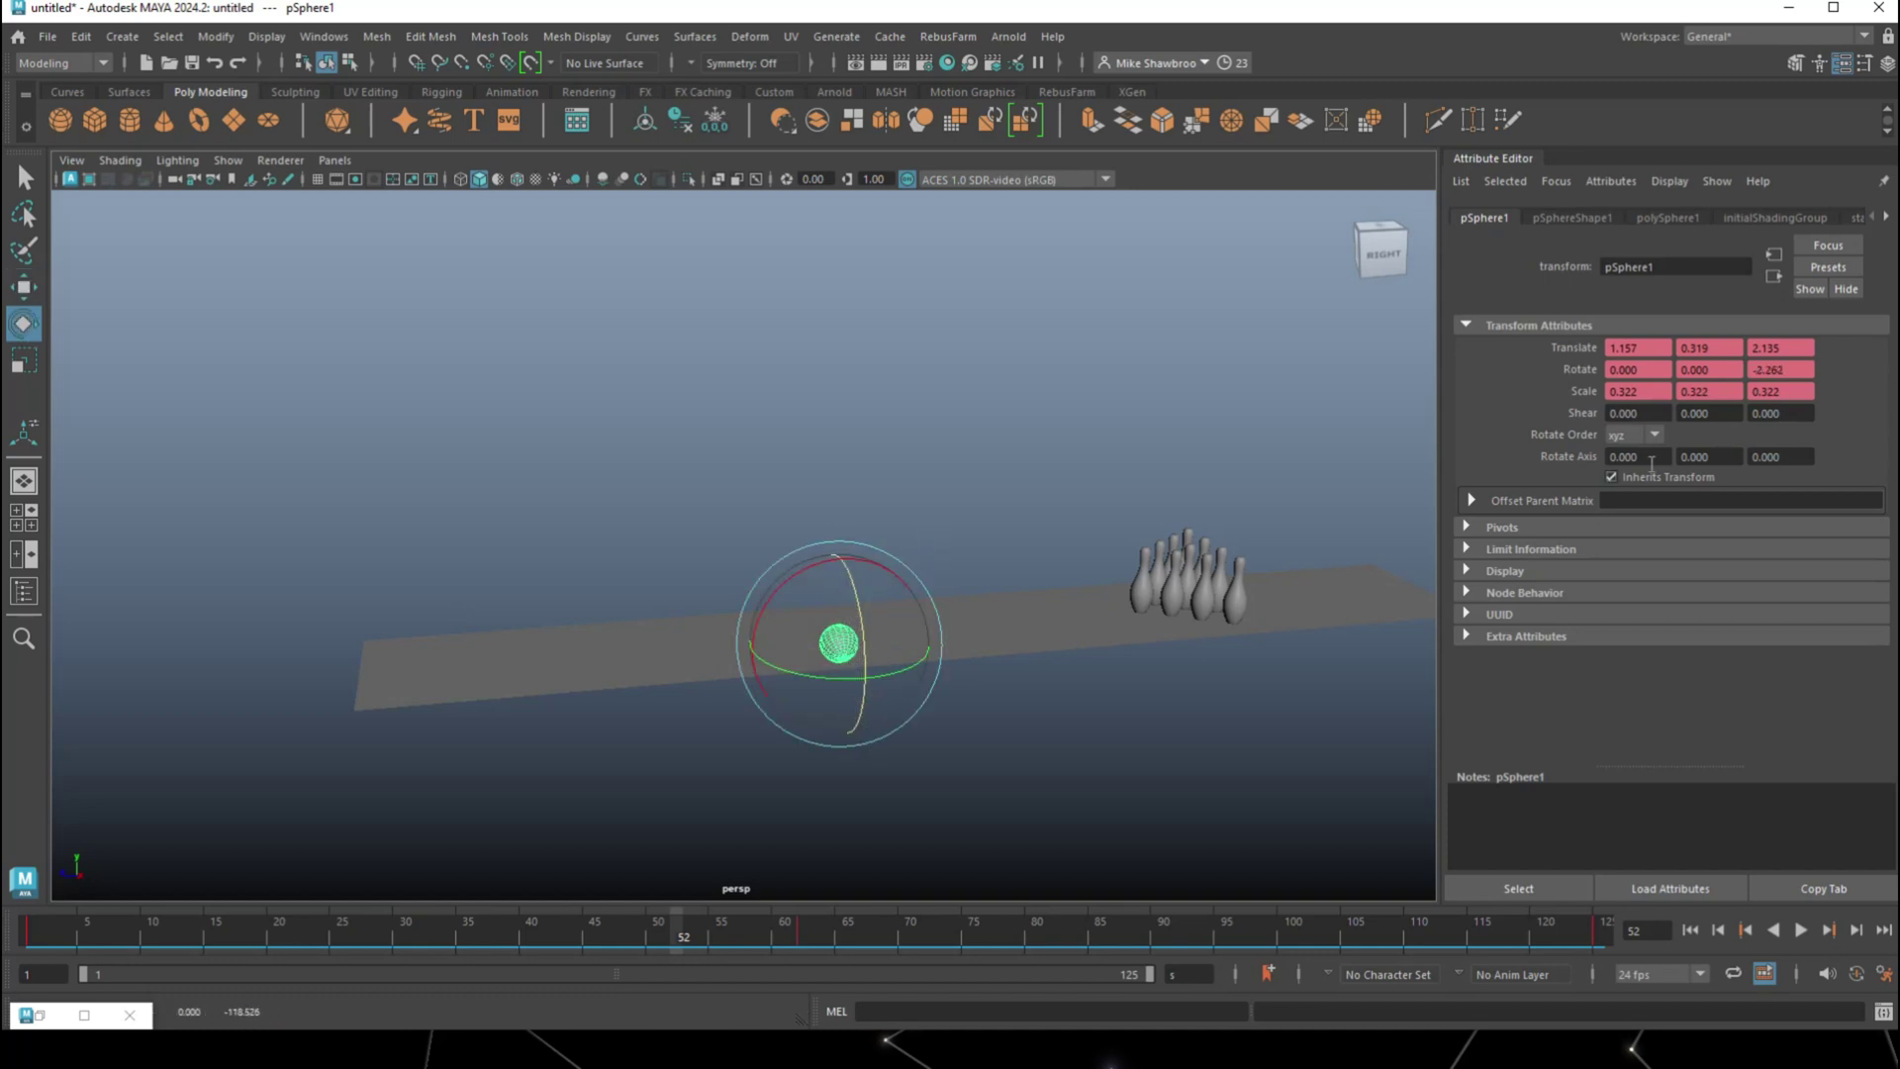
right_click(1794, 369)
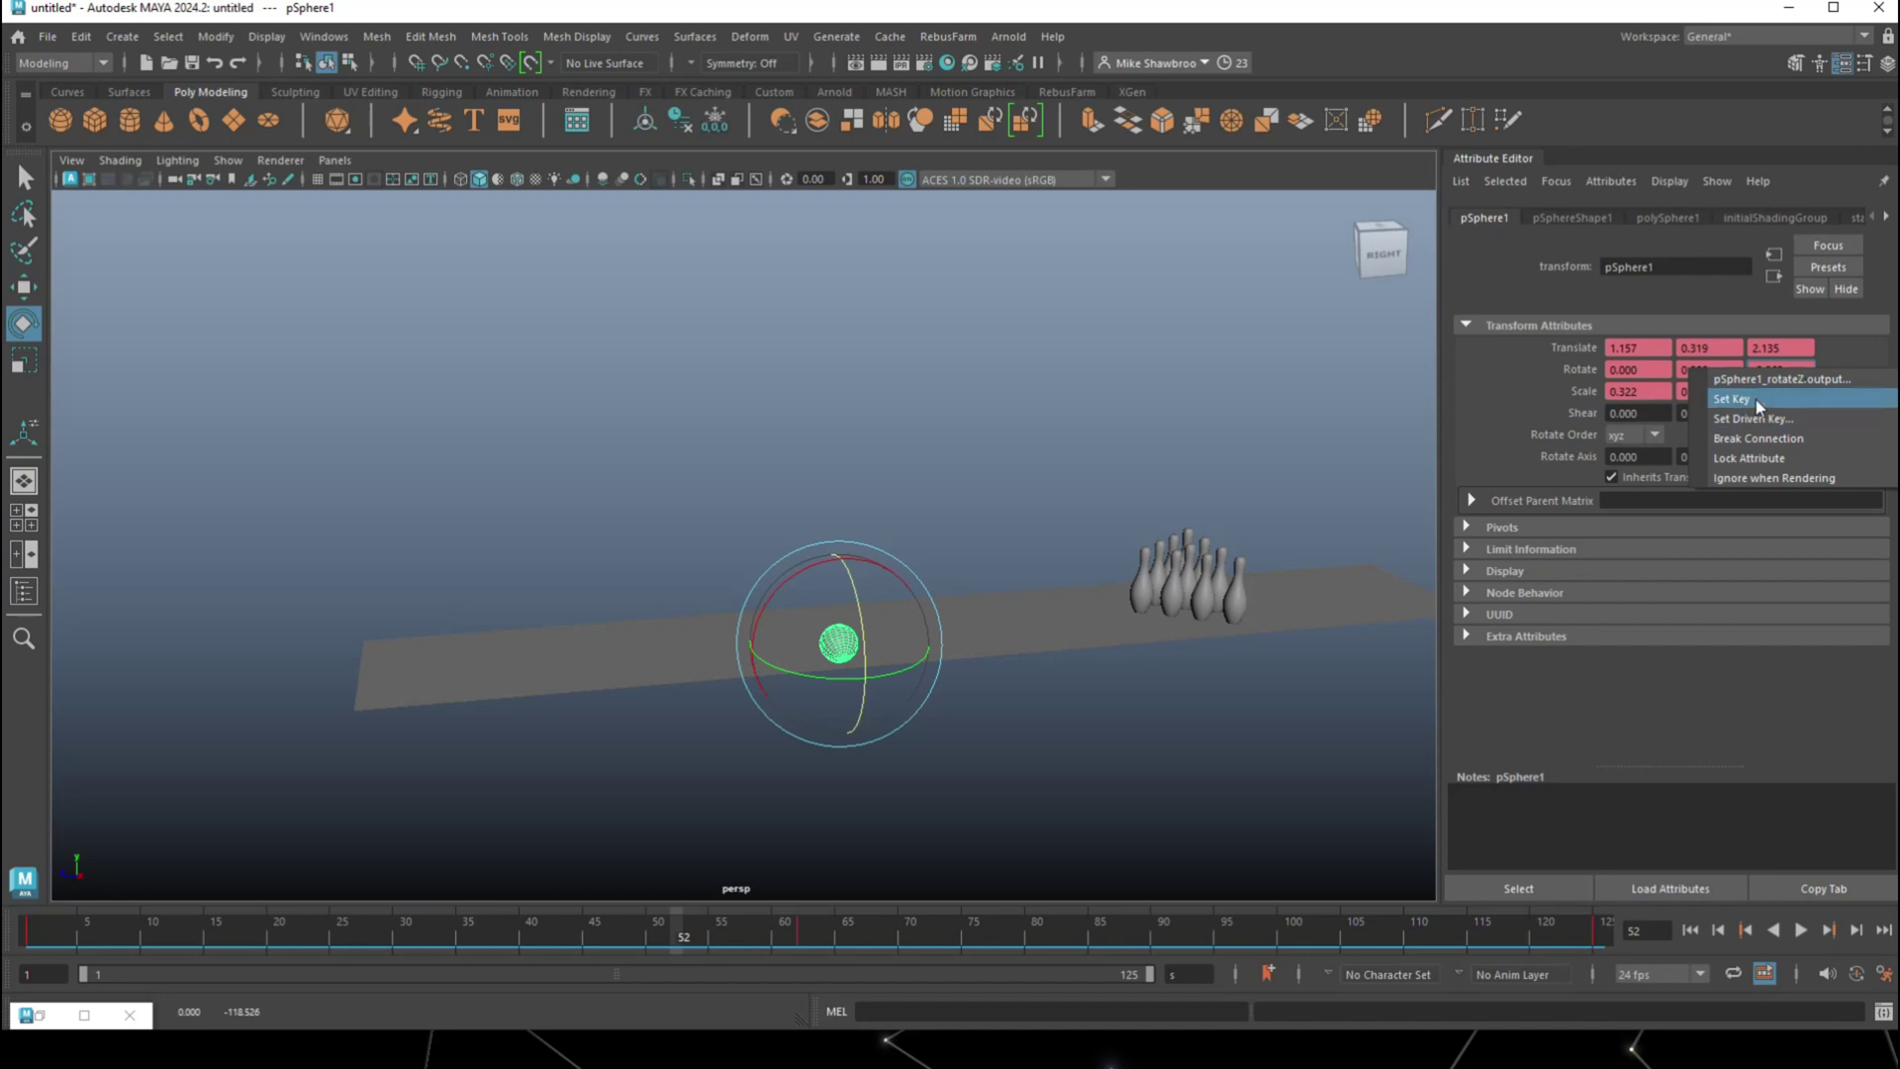
click(1051, 749)
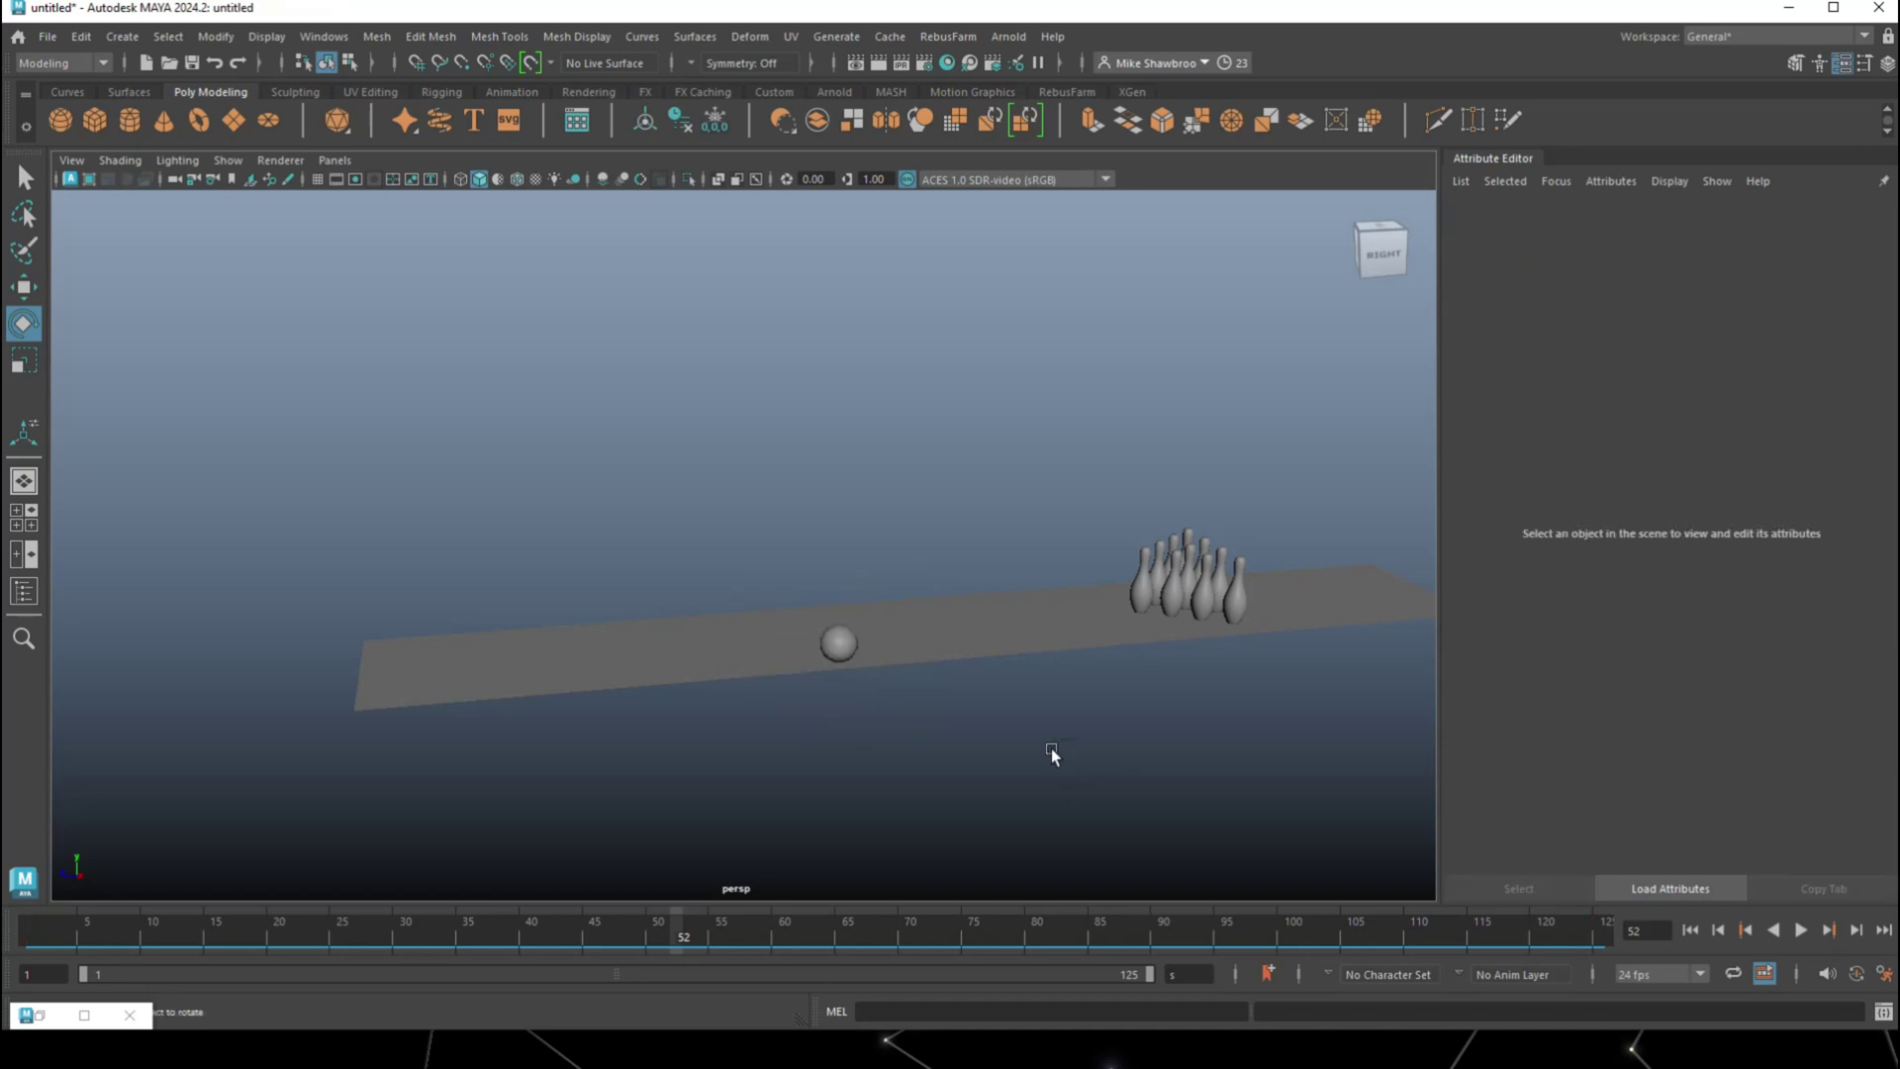
click(1690, 930)
click(1802, 928)
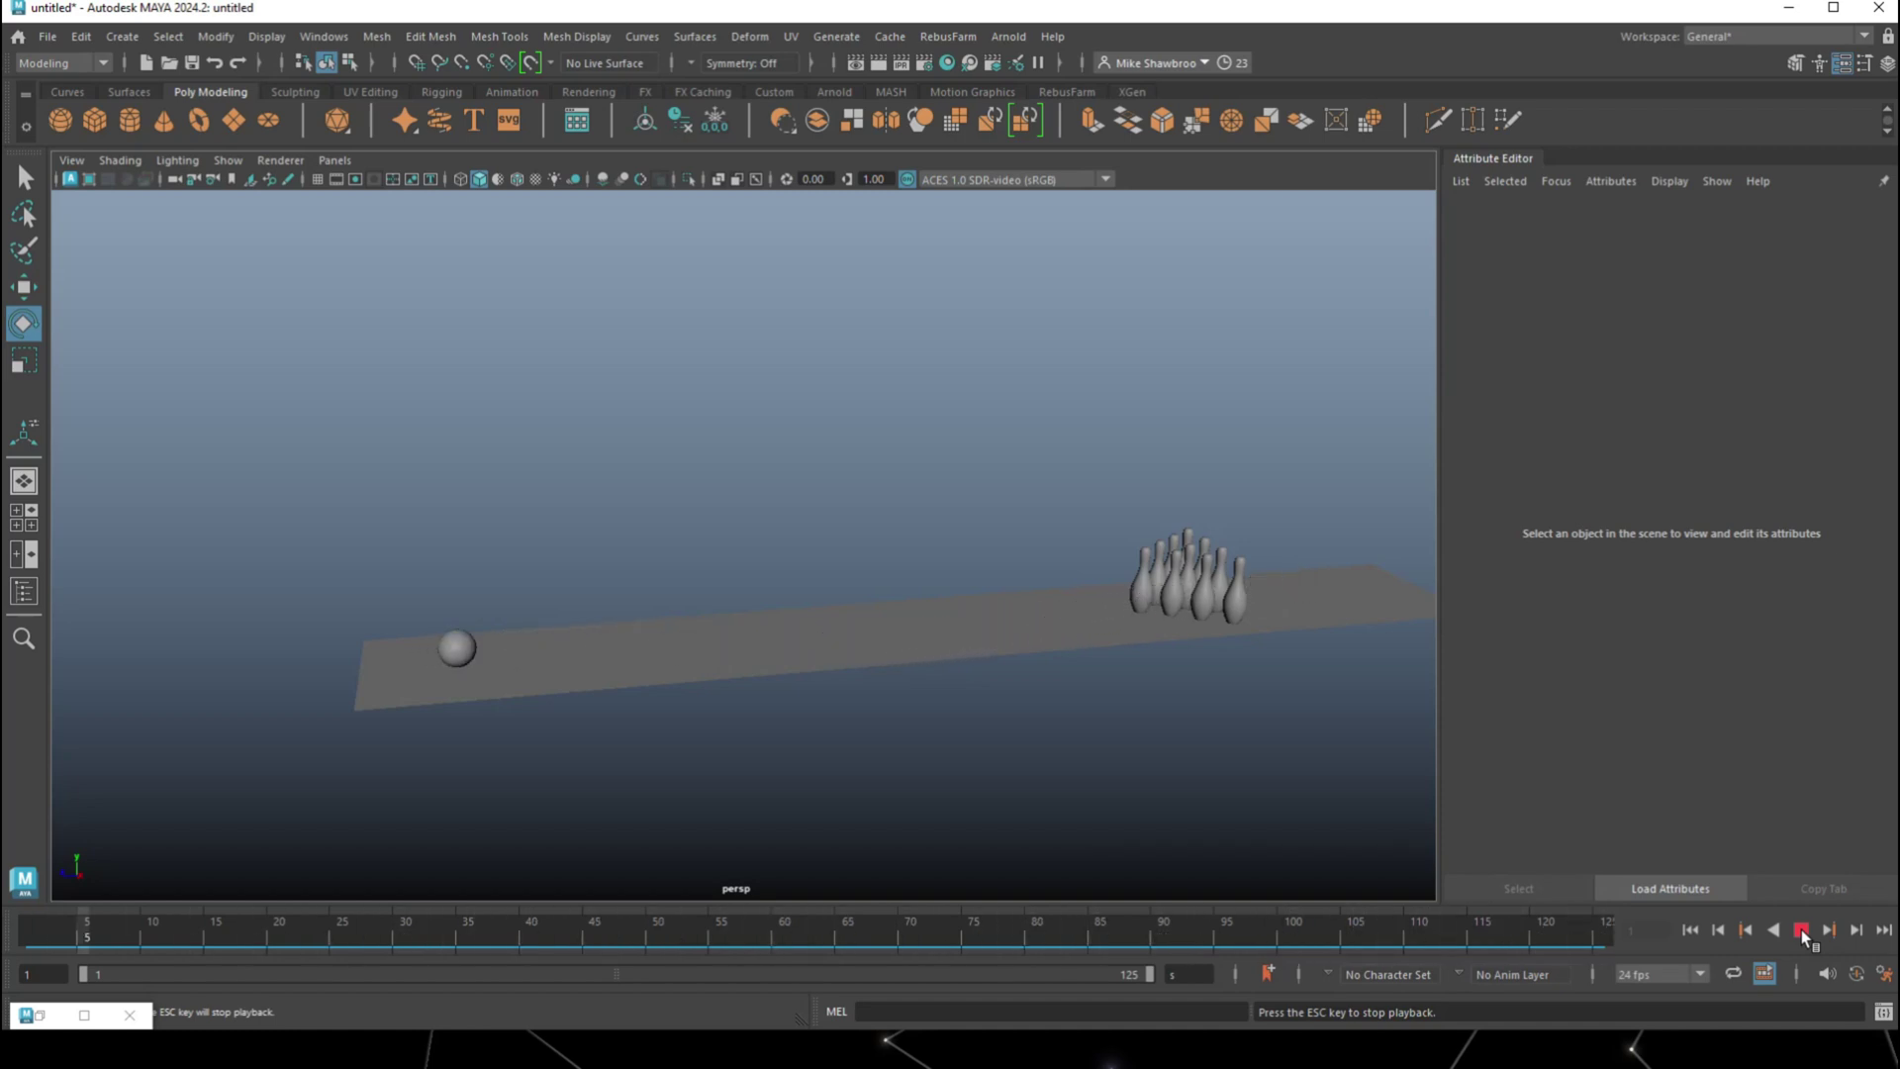
Rewind to frame 1 and make the bowling ball a passive rigid body using the FX menu set
click(1801, 929)
click(1689, 929)
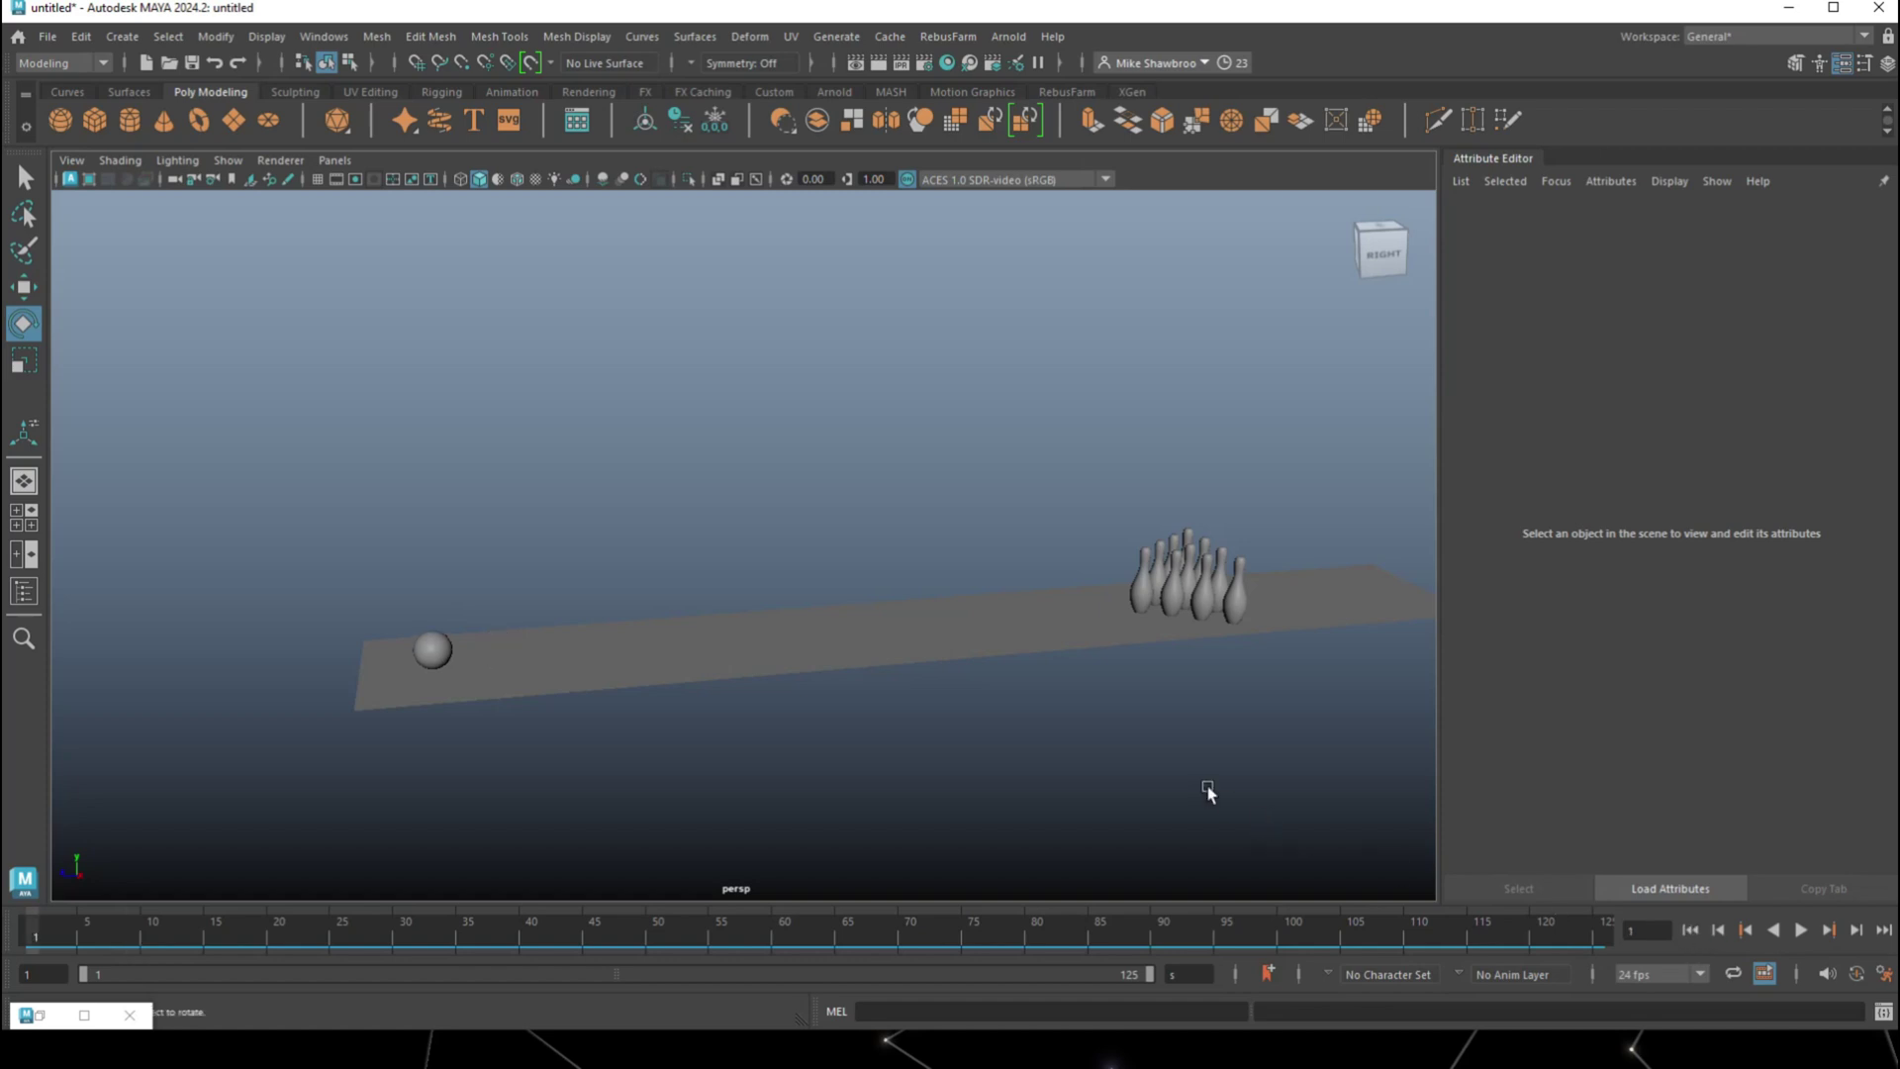
alt+middle_drag(1078, 720, 946, 702)
alt+drag(946, 702, 920, 704)
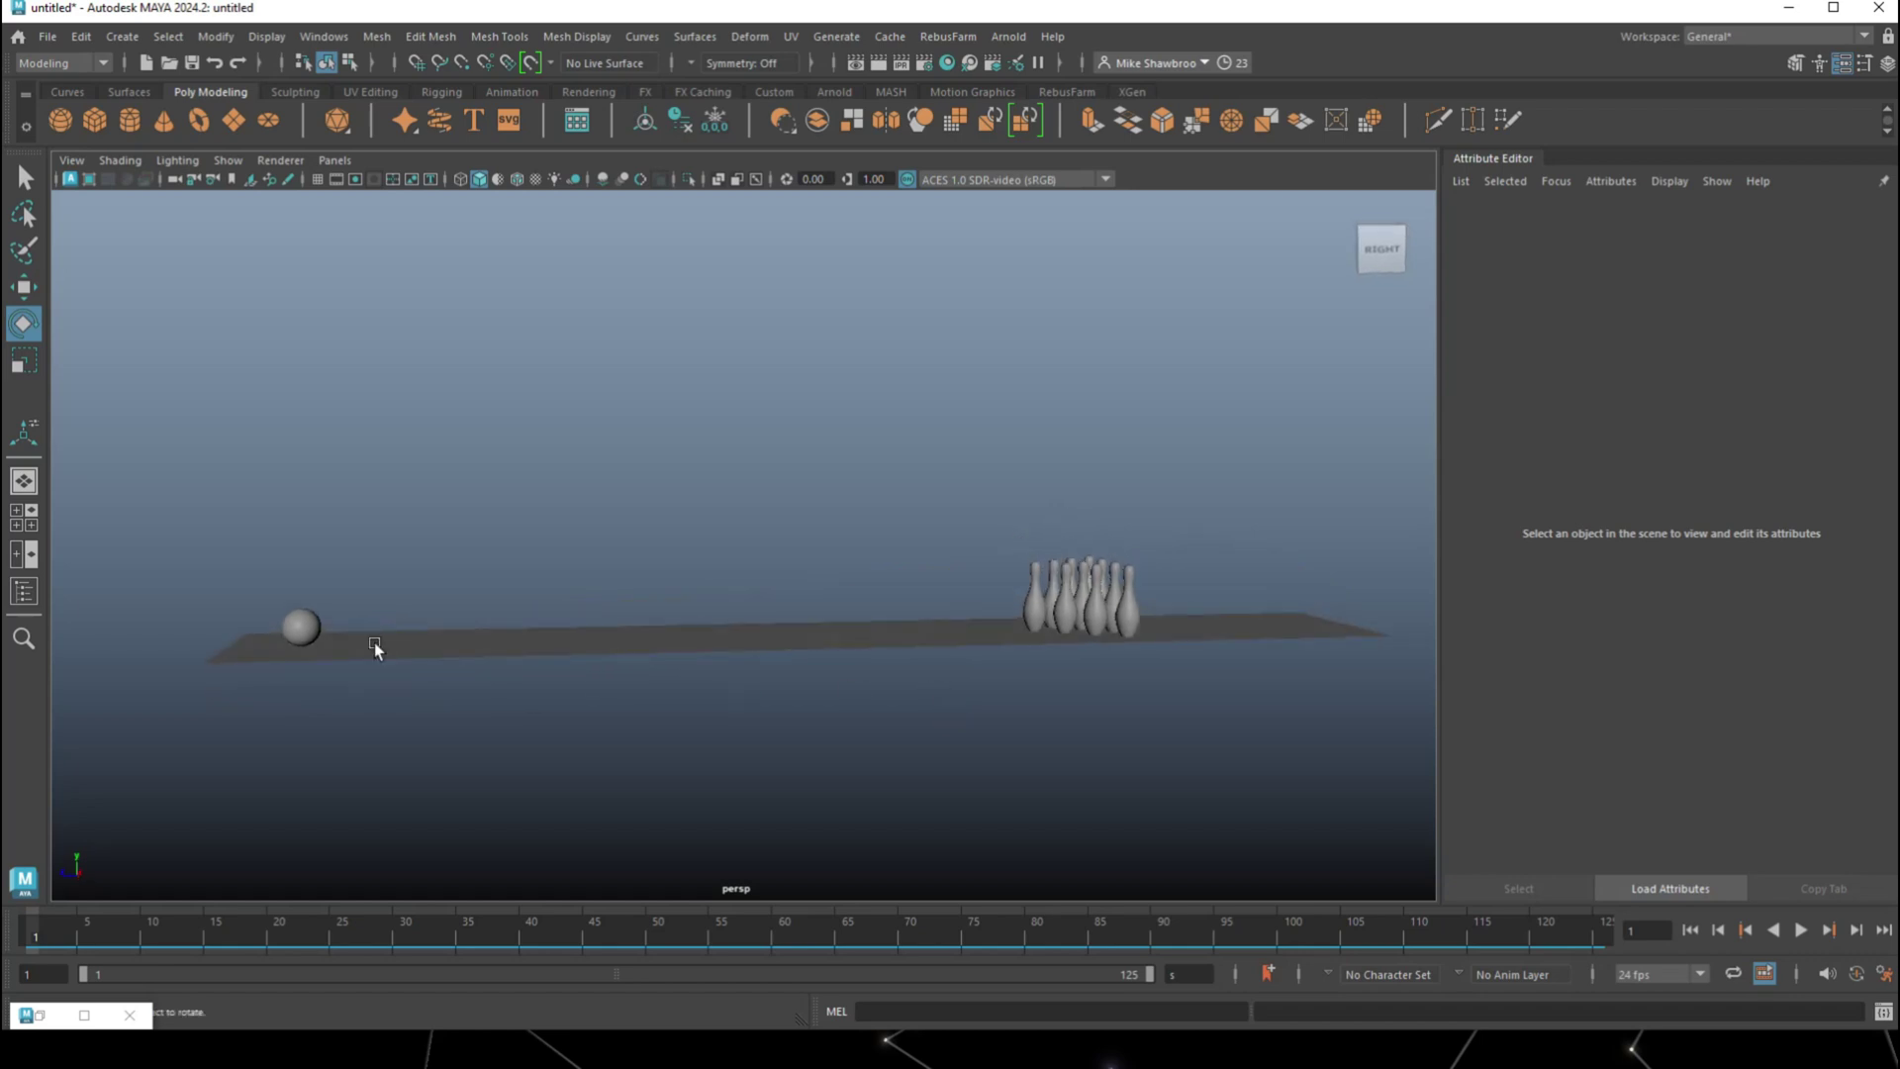
click(299, 628)
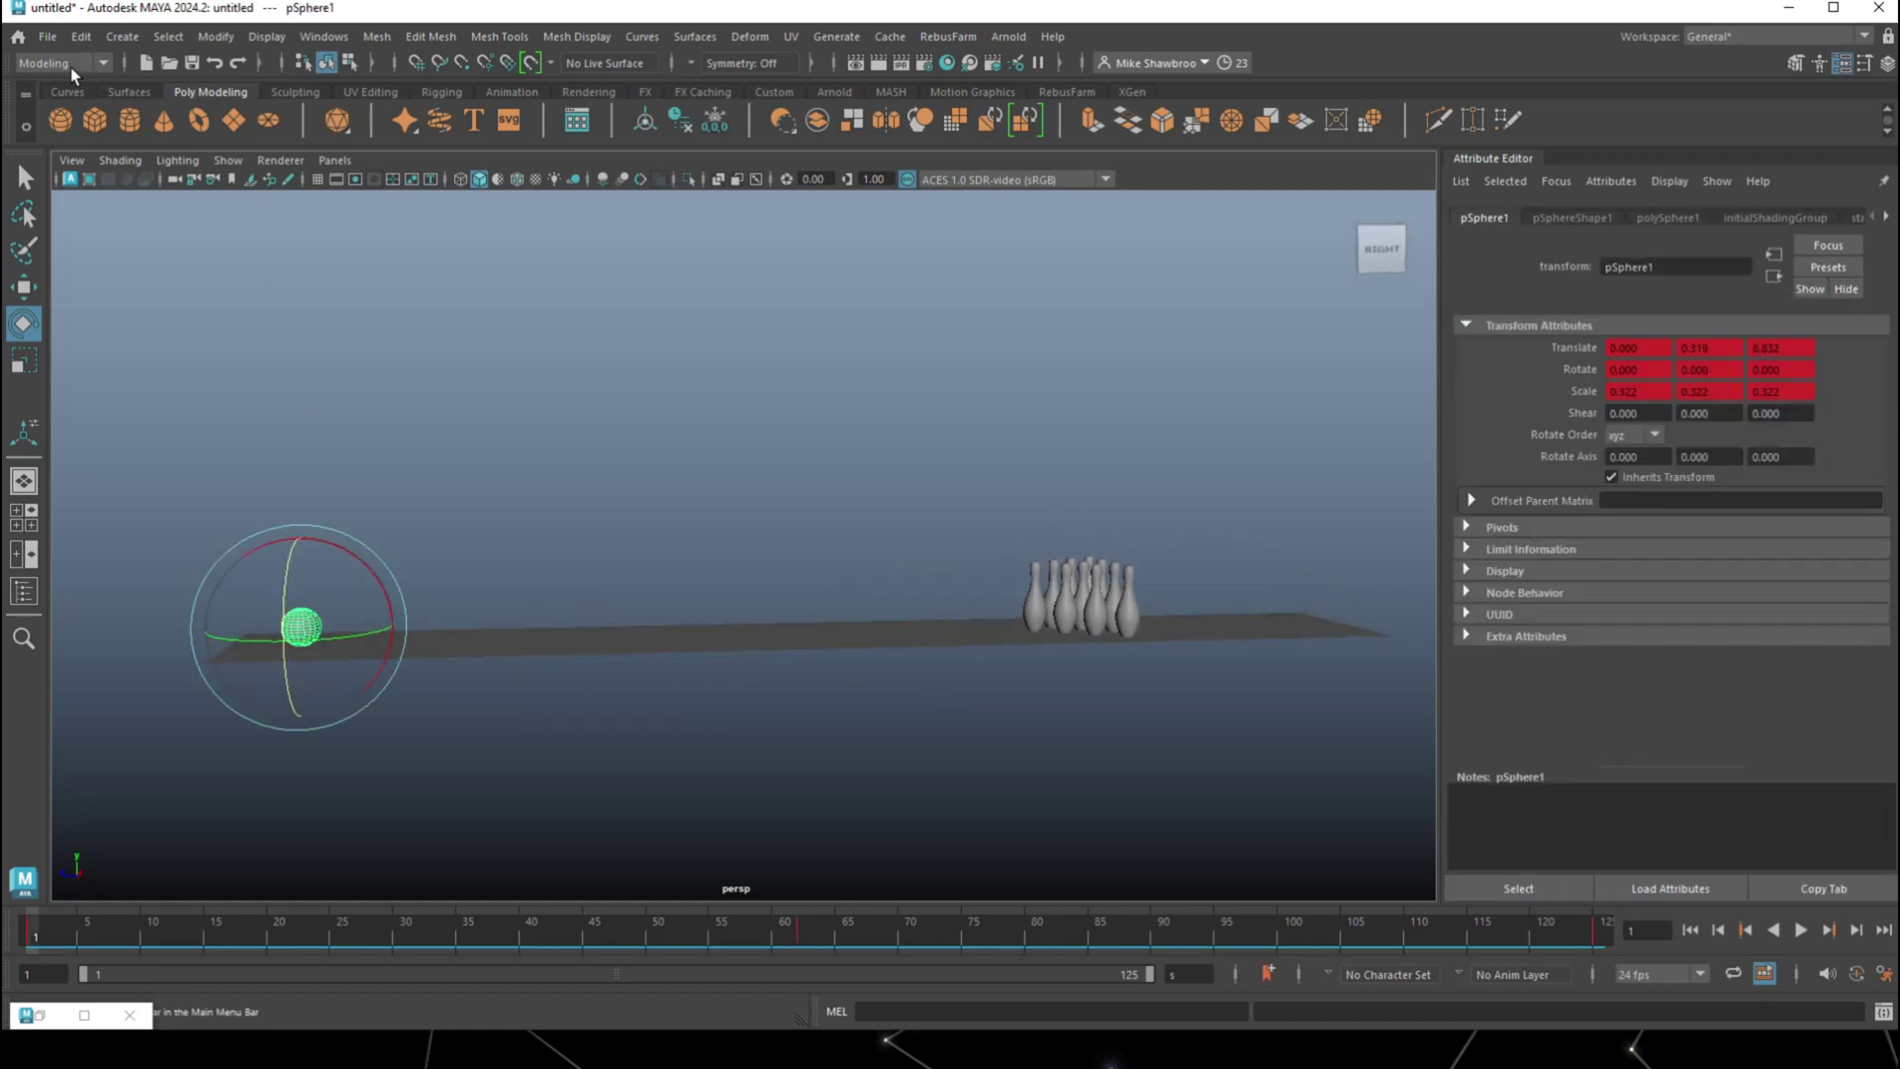
click(69, 65)
click(56, 144)
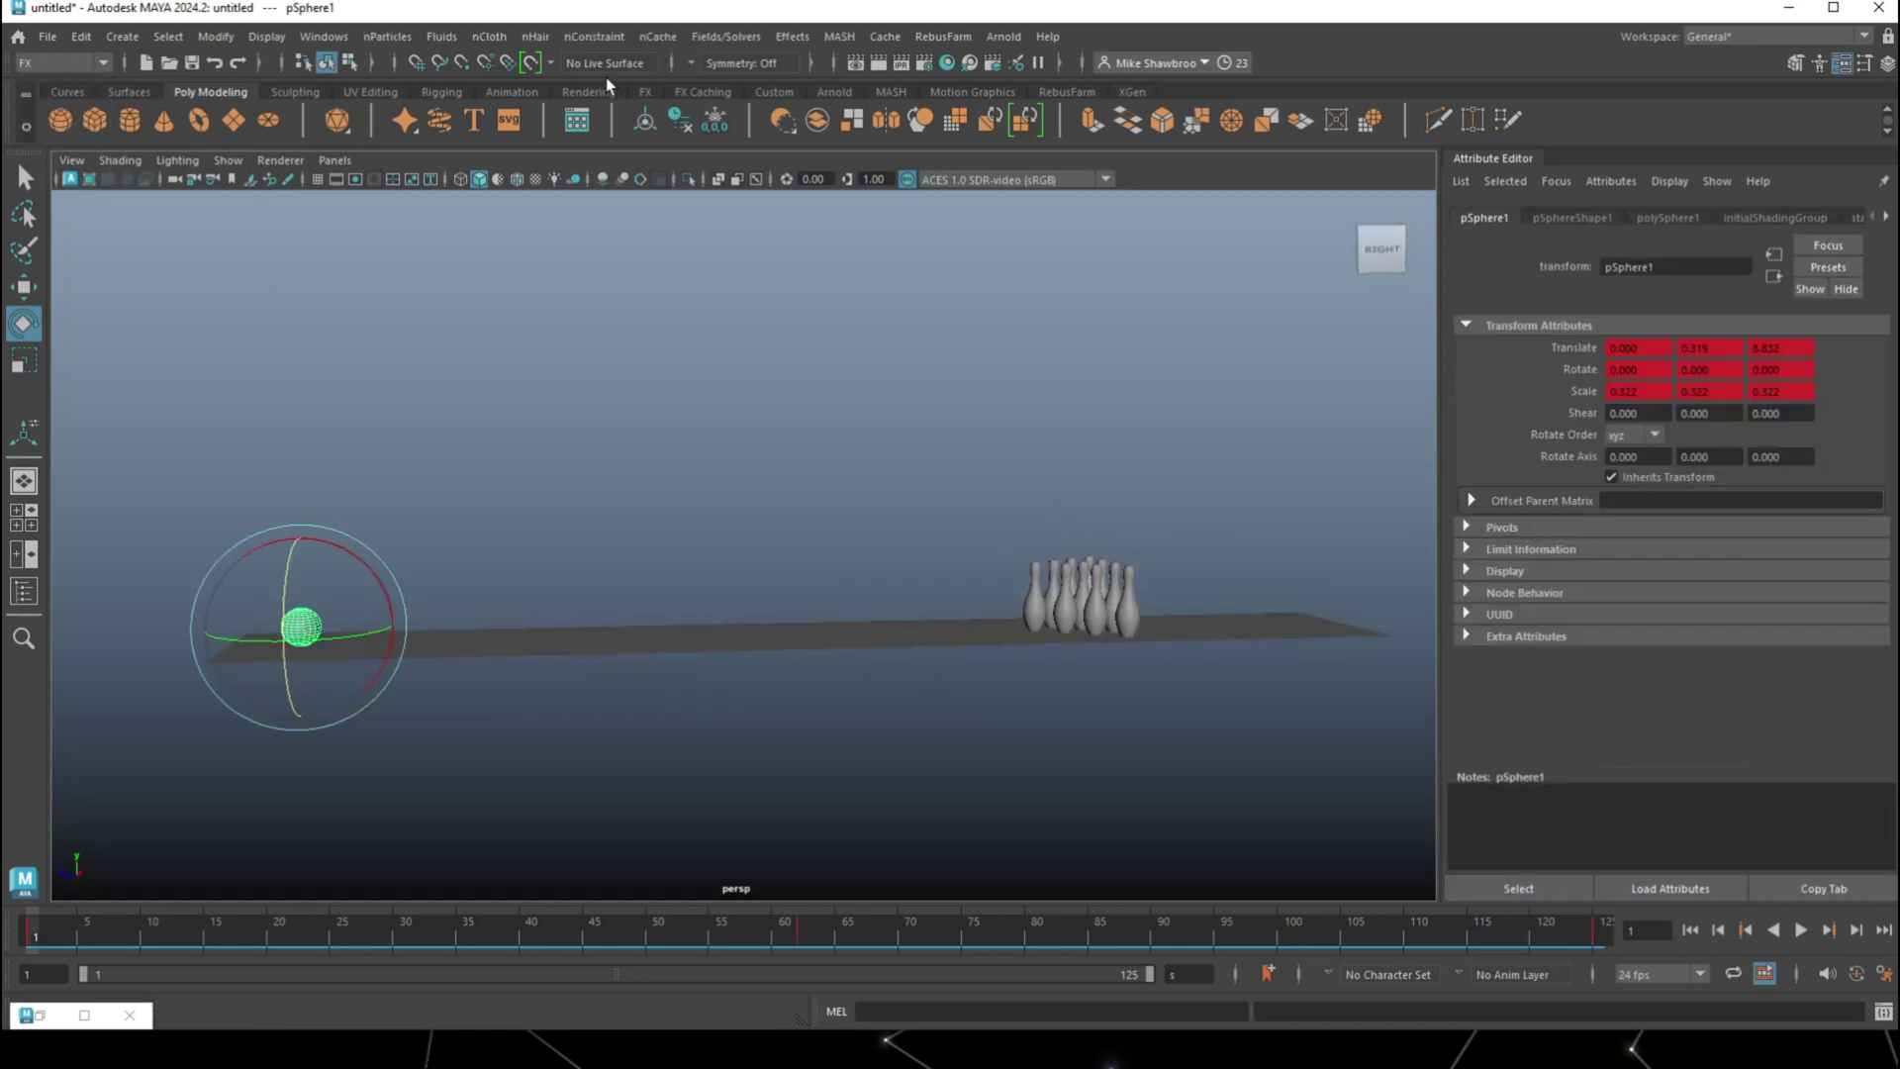
click(745, 38)
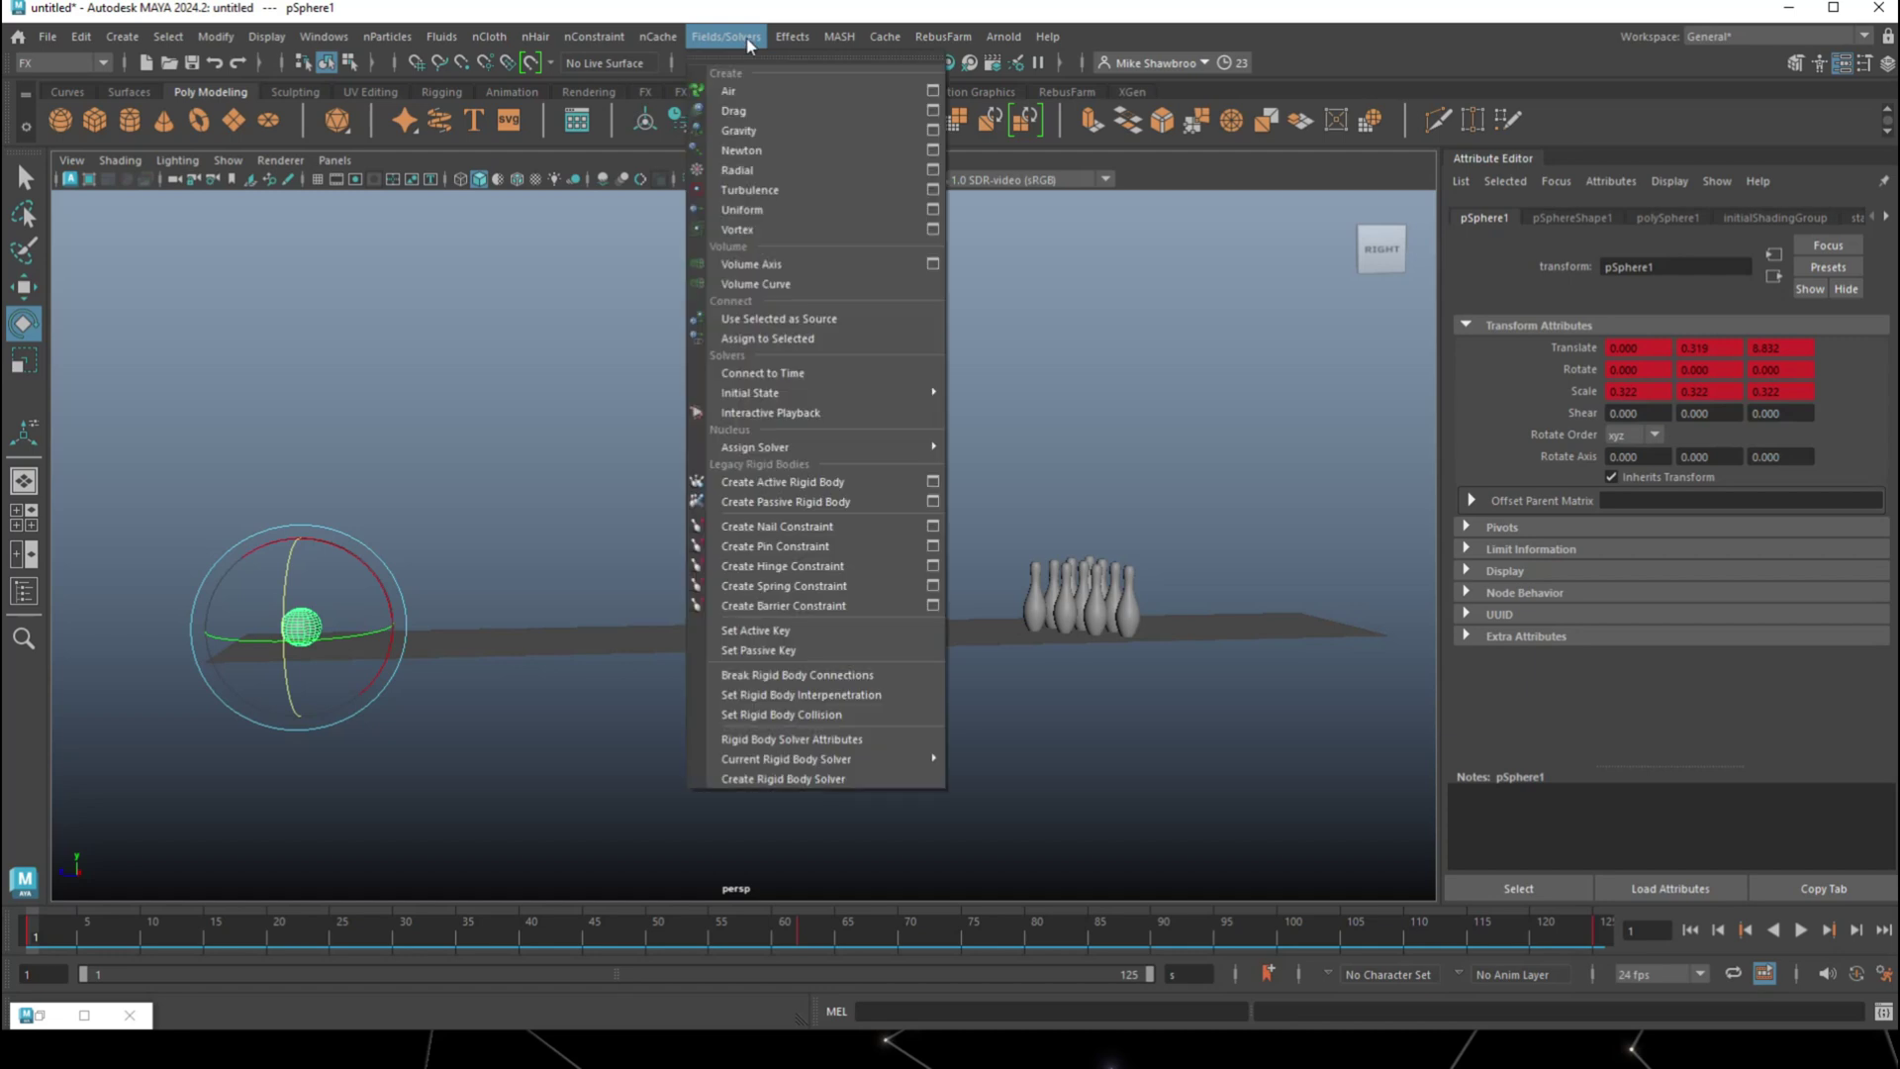
click(863, 501)
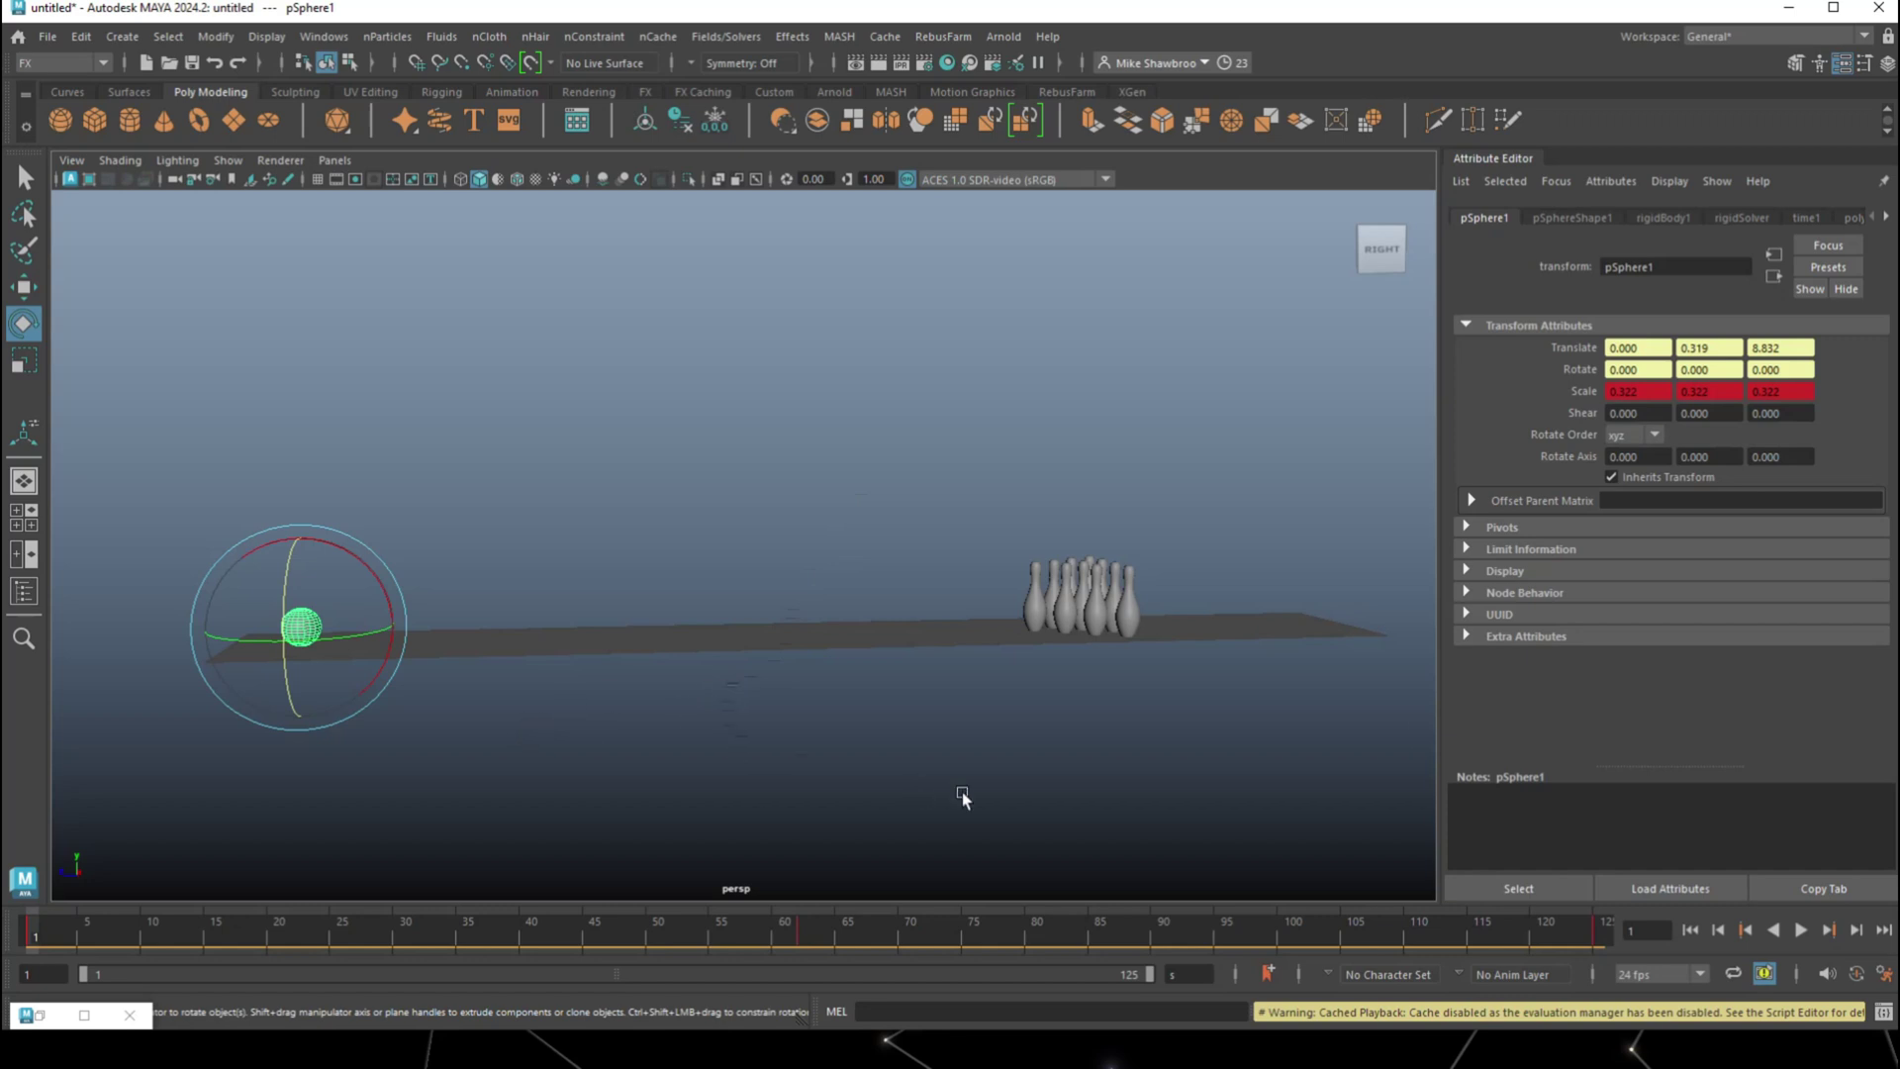
Make all ten pins active rigid bodies, then deselect them
drag(930, 507, 1203, 579)
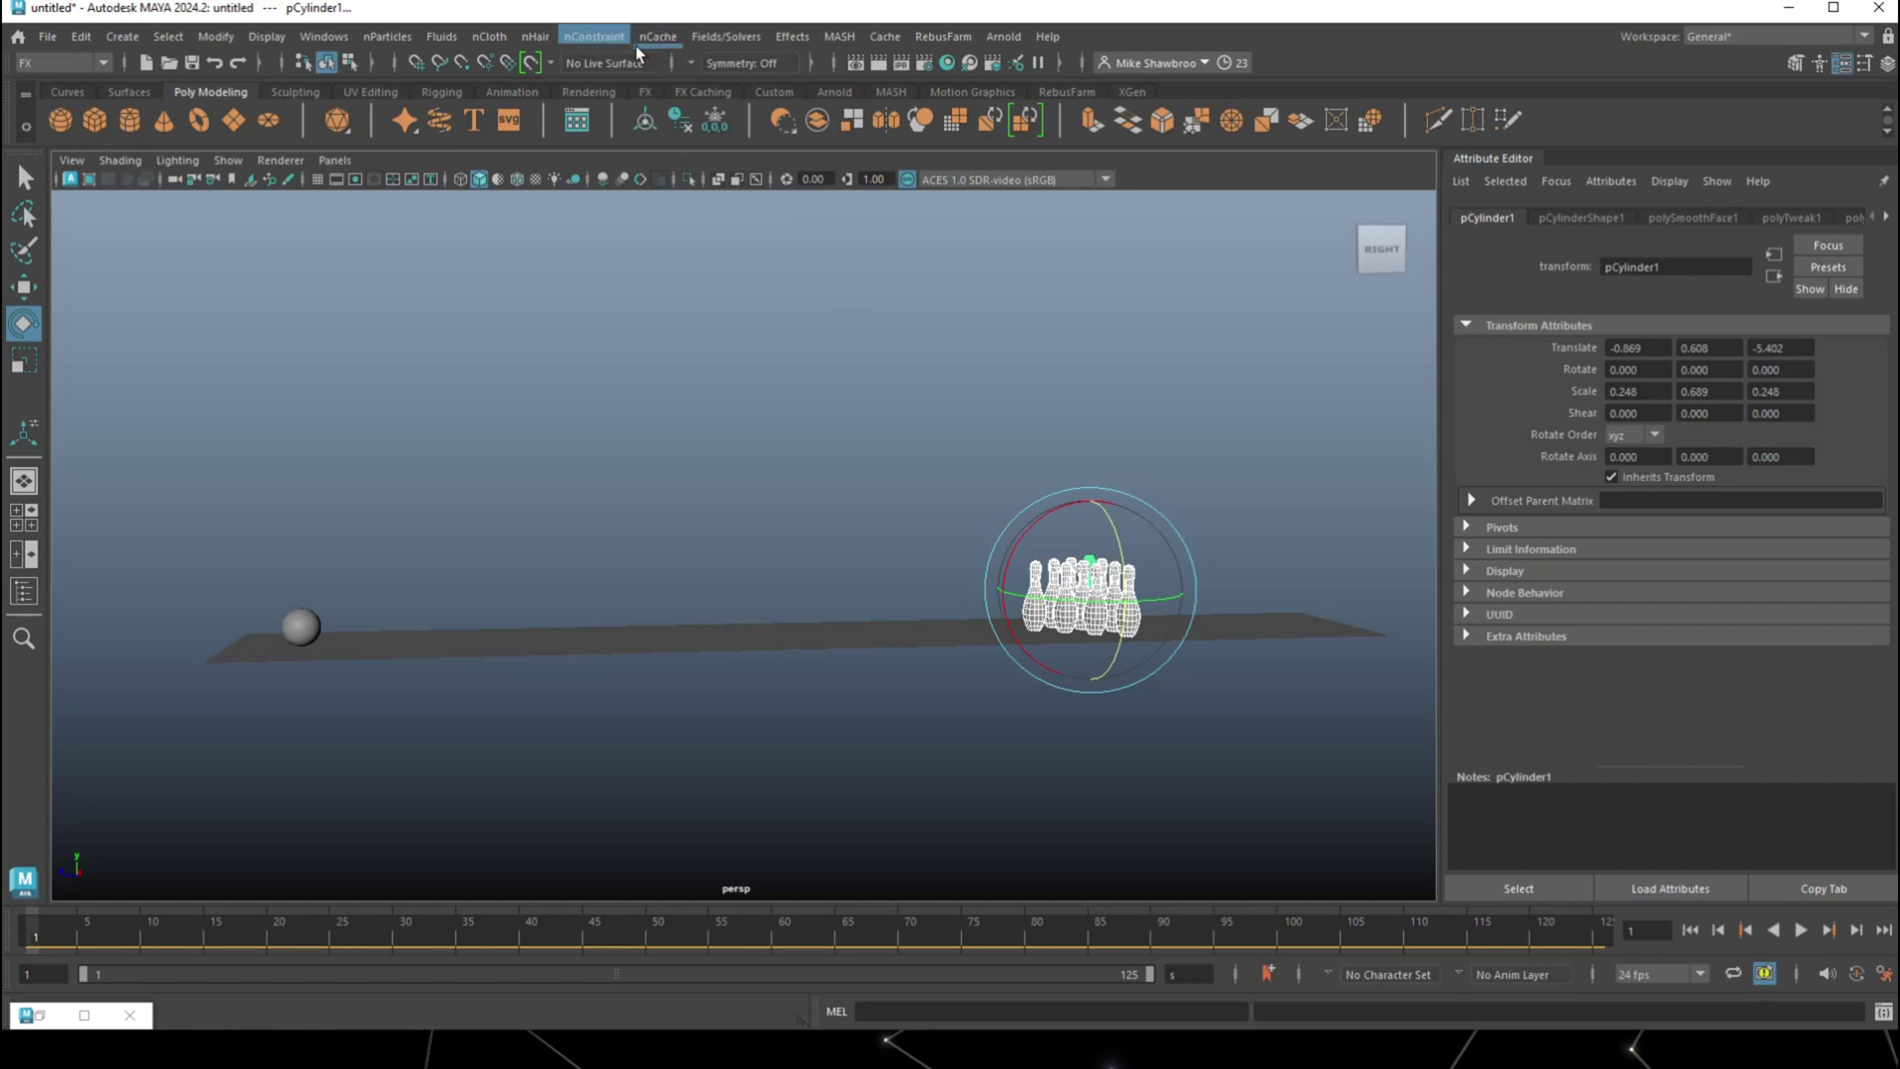
click(738, 45)
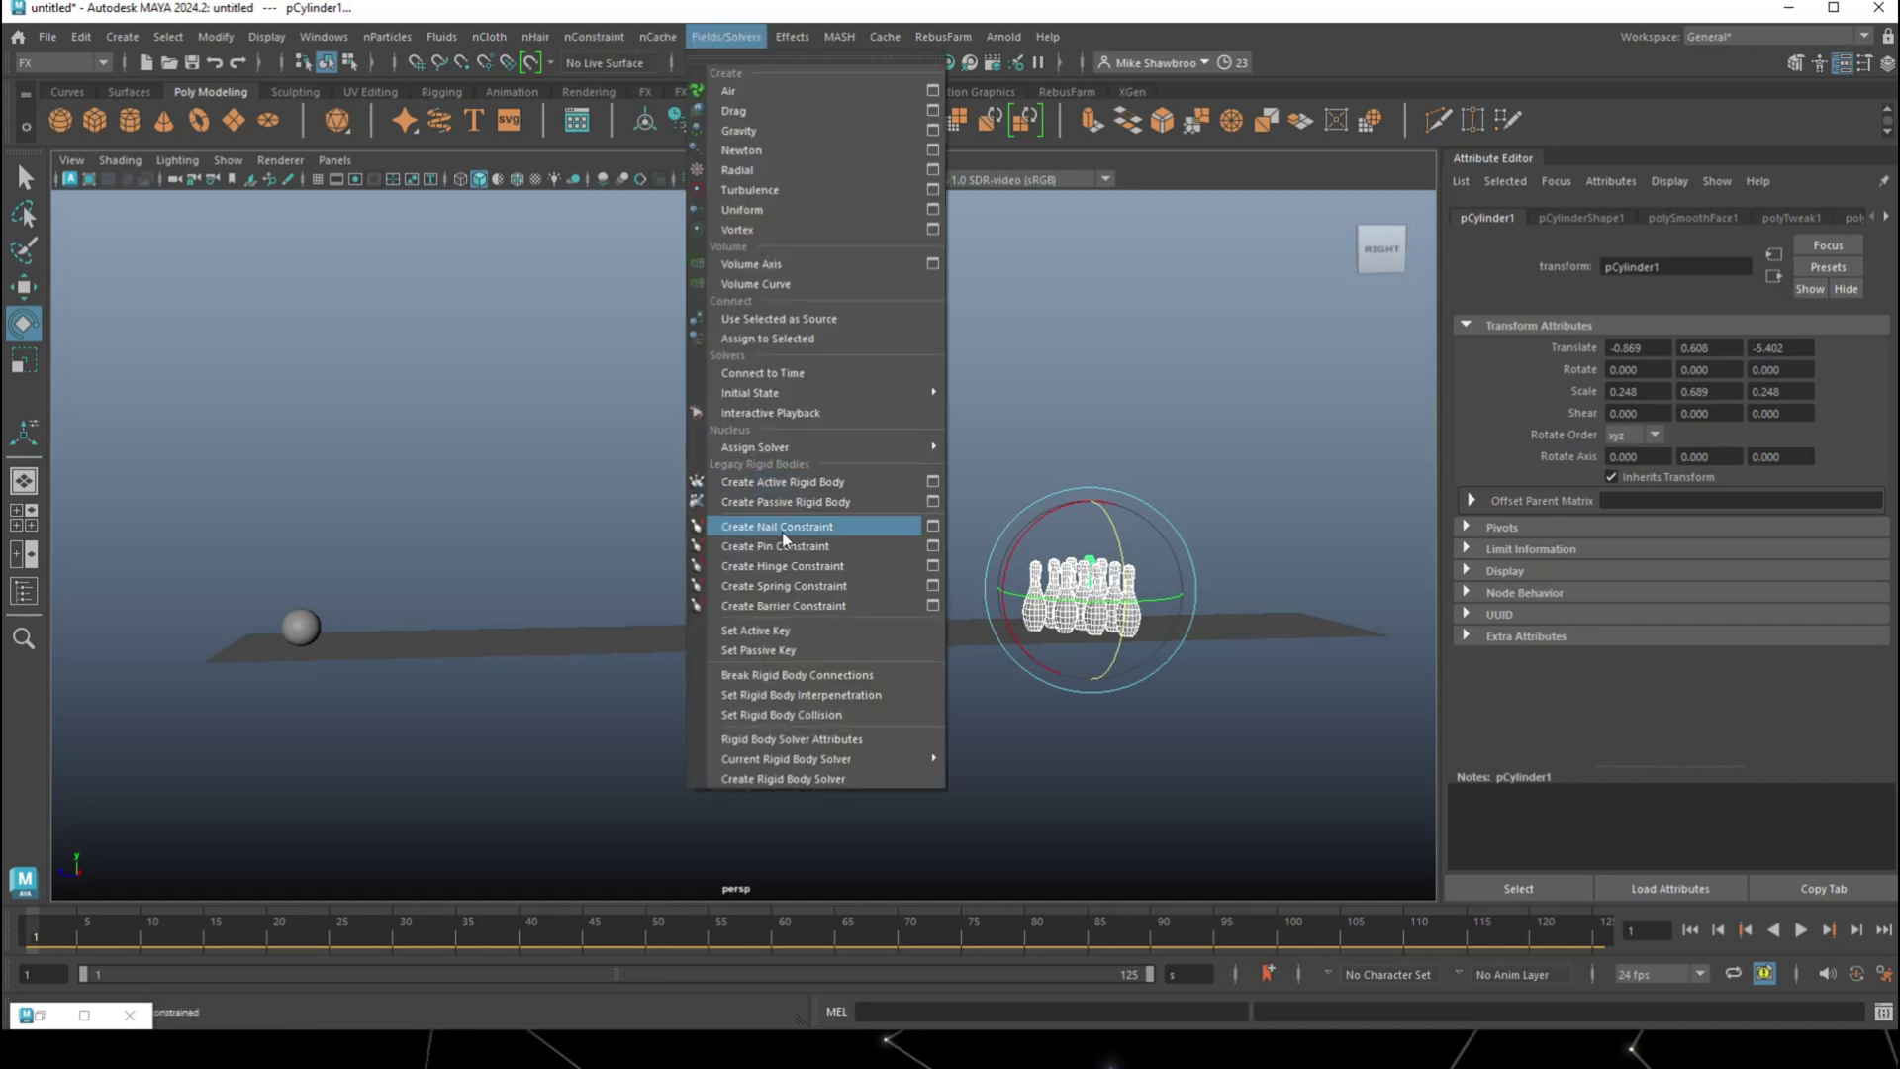
click(828, 483)
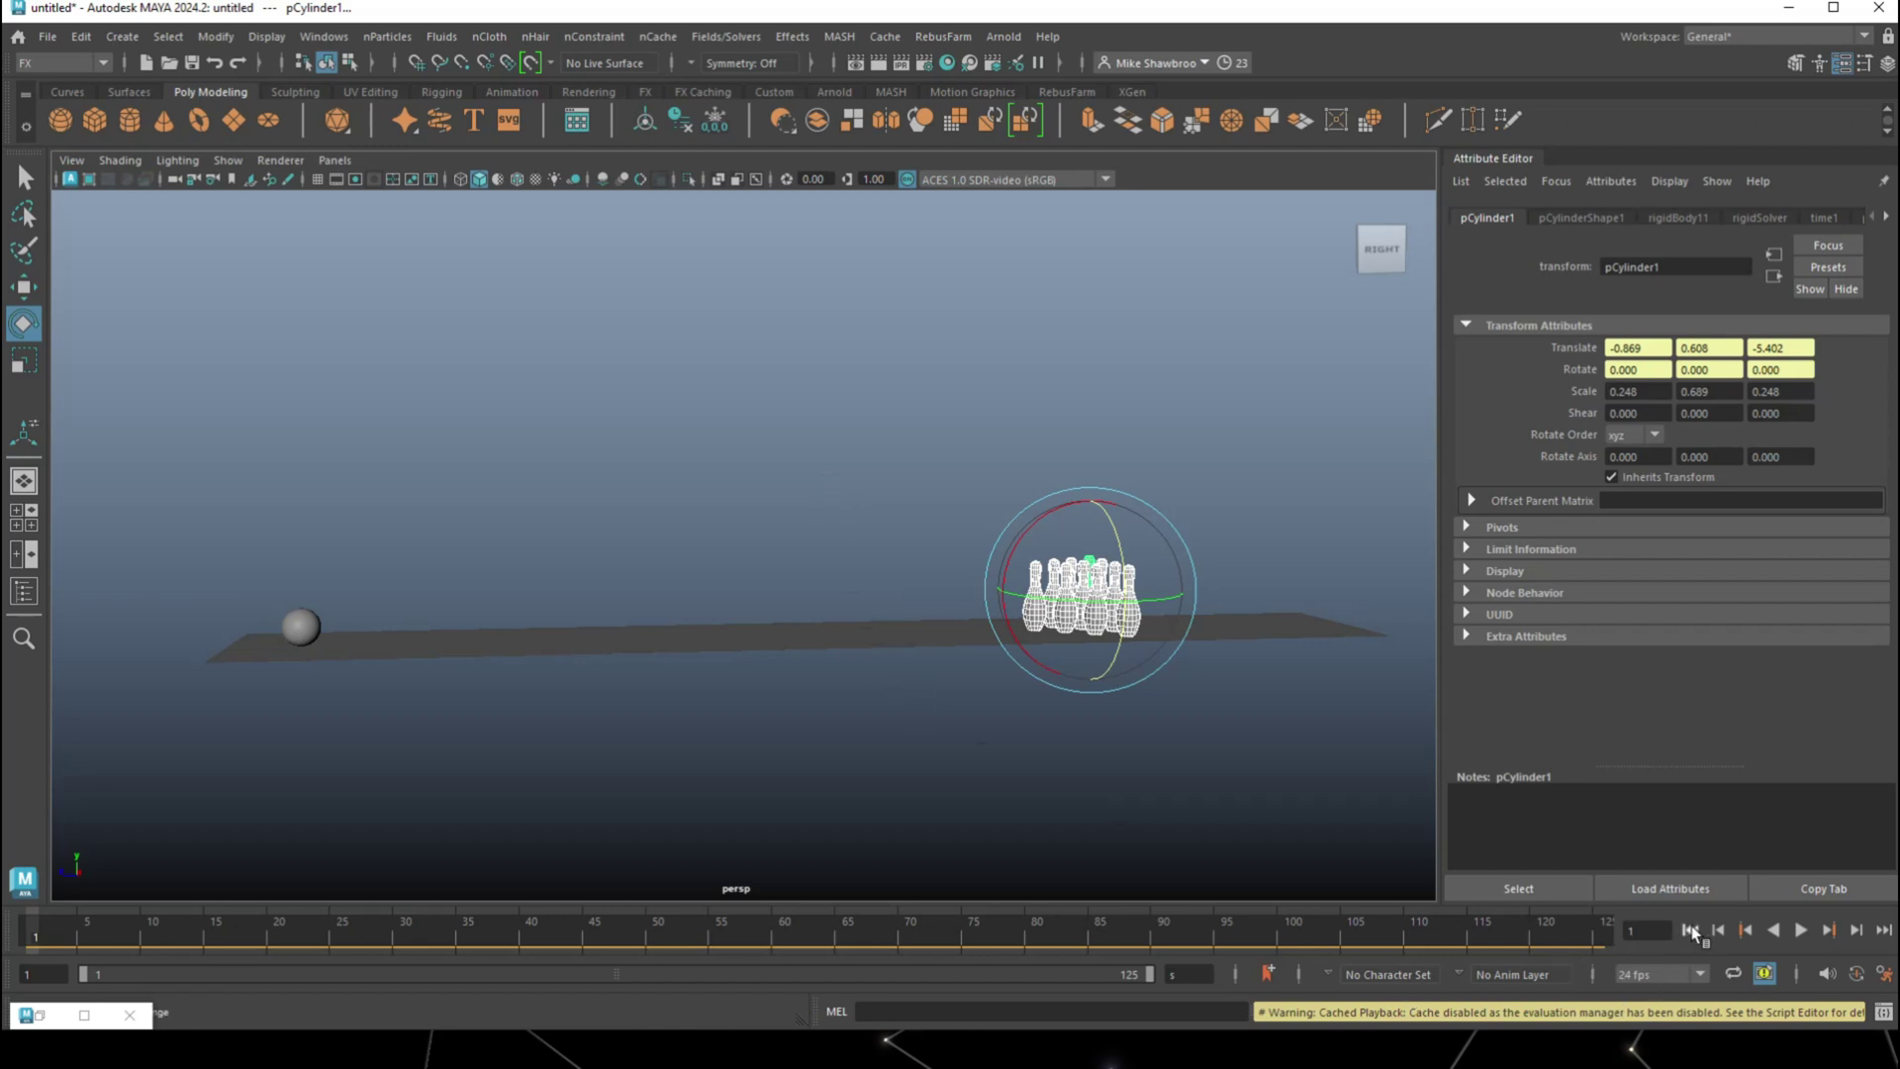
click(1202, 839)
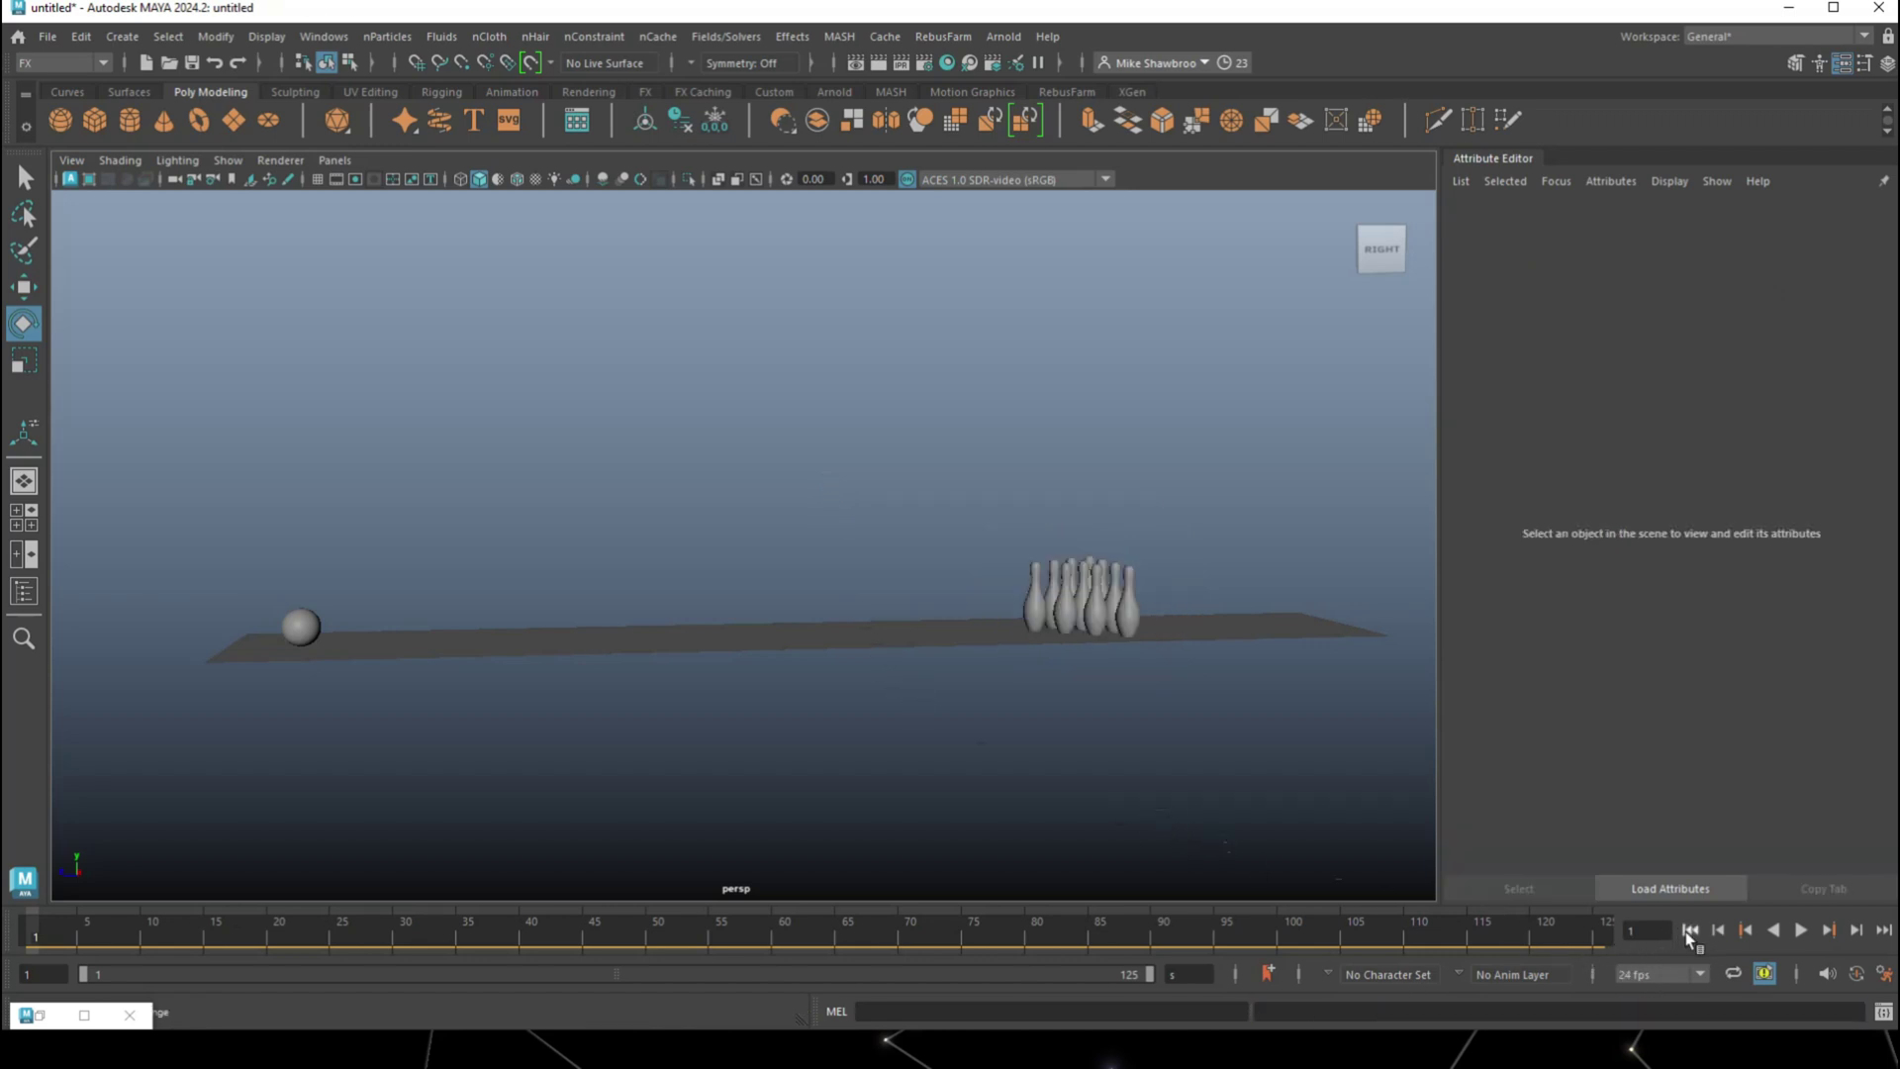
Play the rigid-body simulation, pausing at frame 40, then continue to frame 125
alt+middle_drag(727, 776, 797, 813)
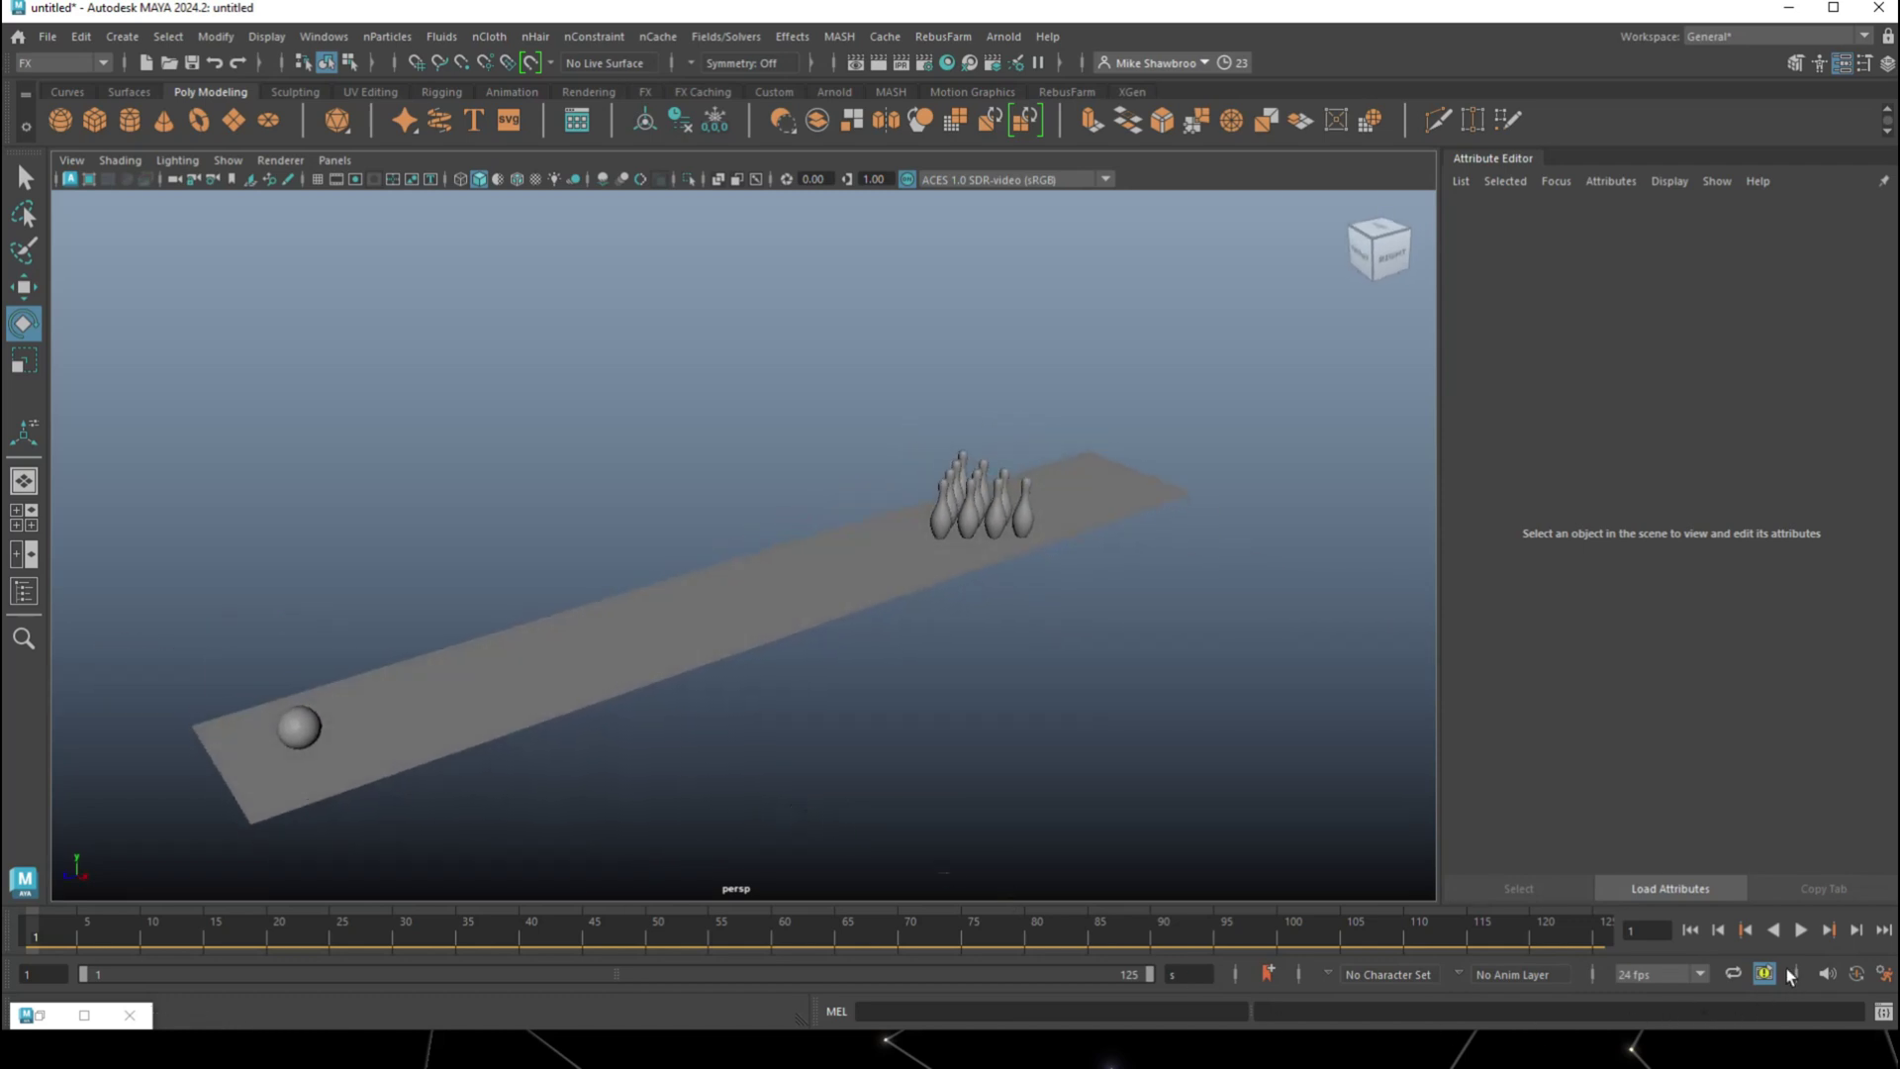
click(1800, 931)
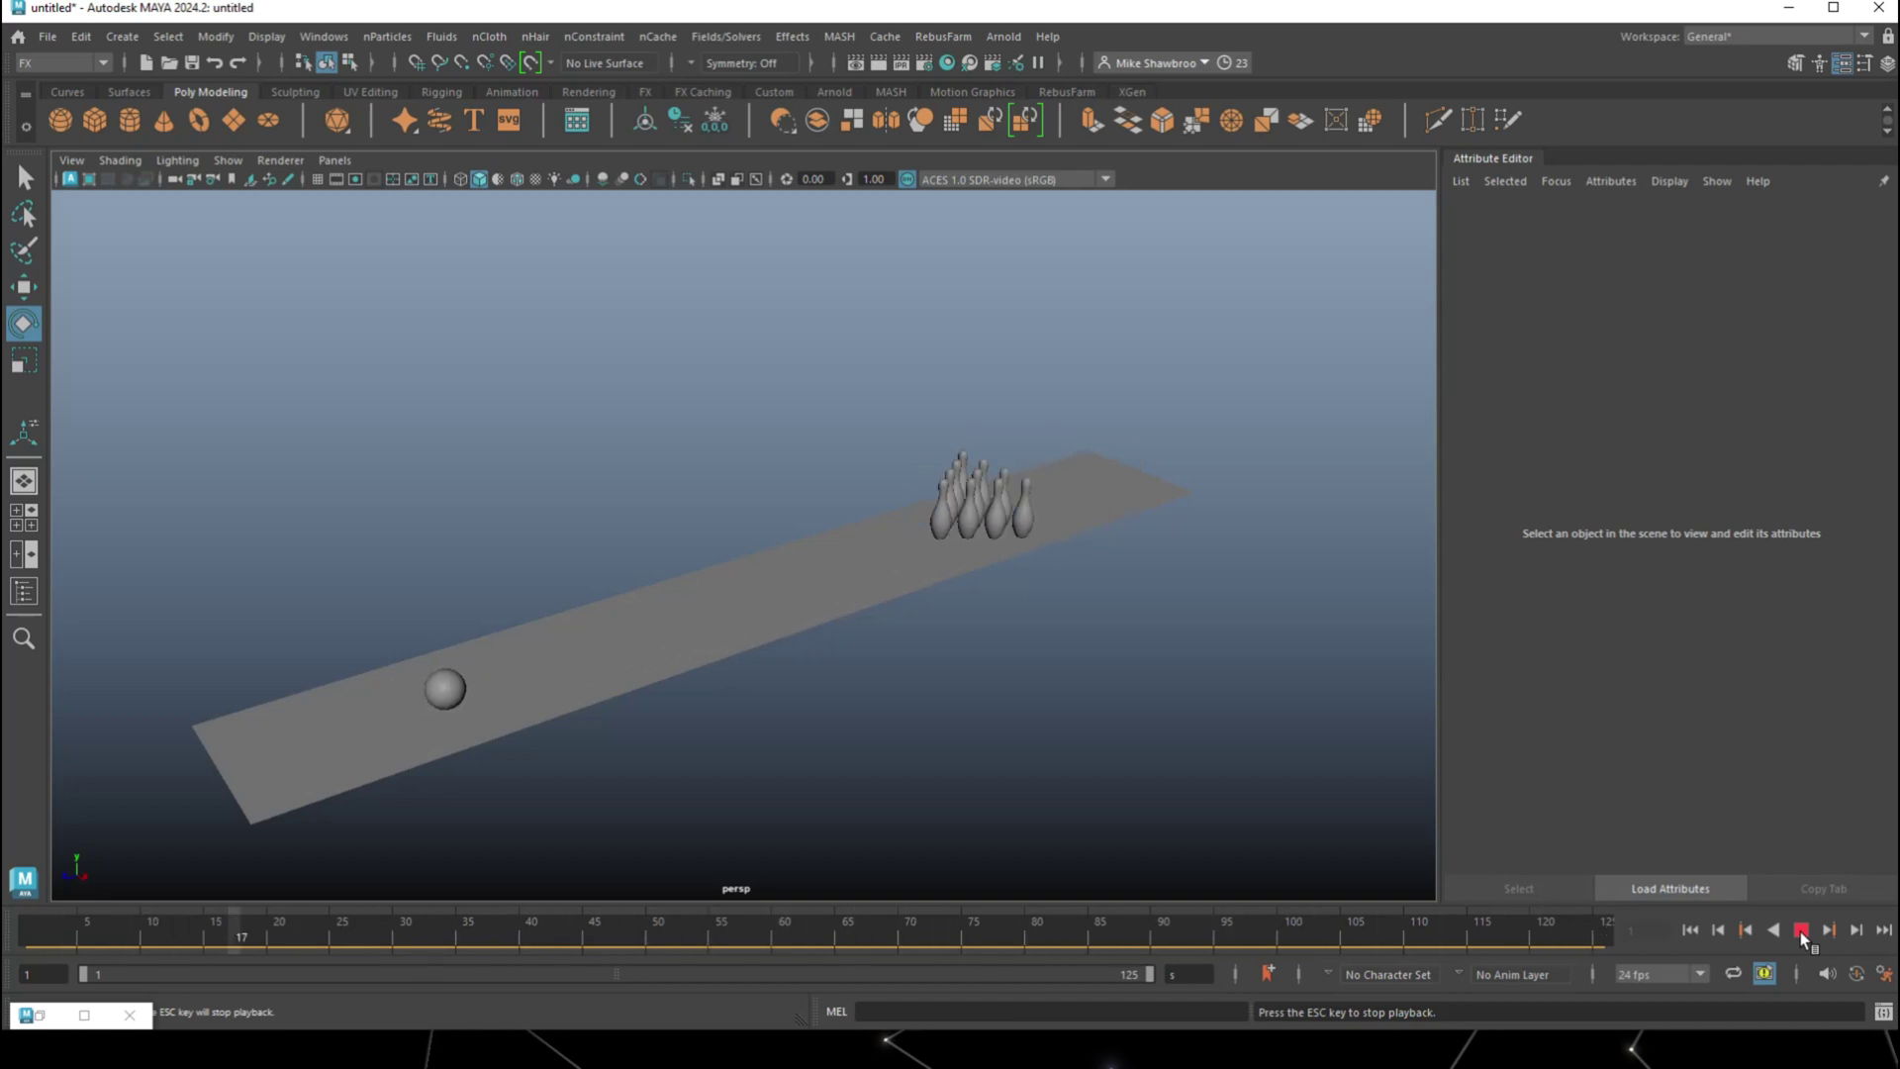
click(1800, 931)
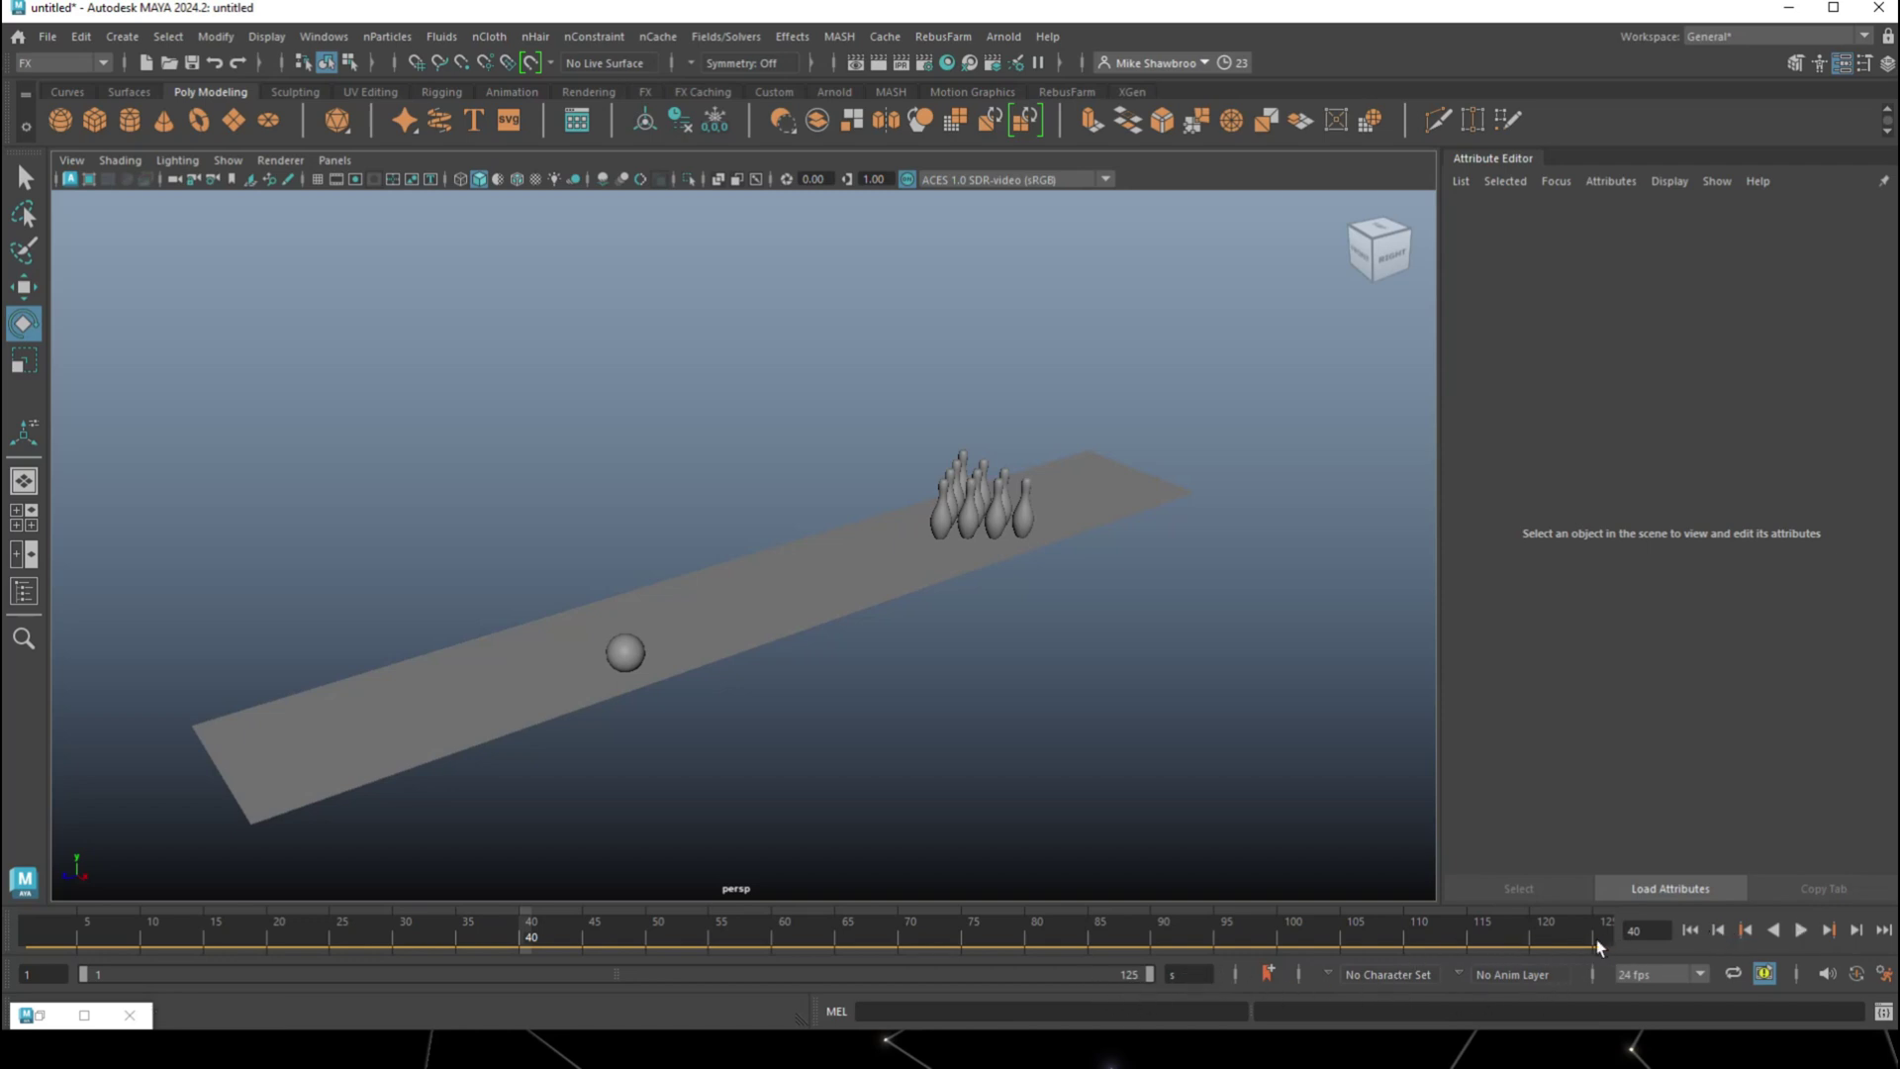
click(1801, 931)
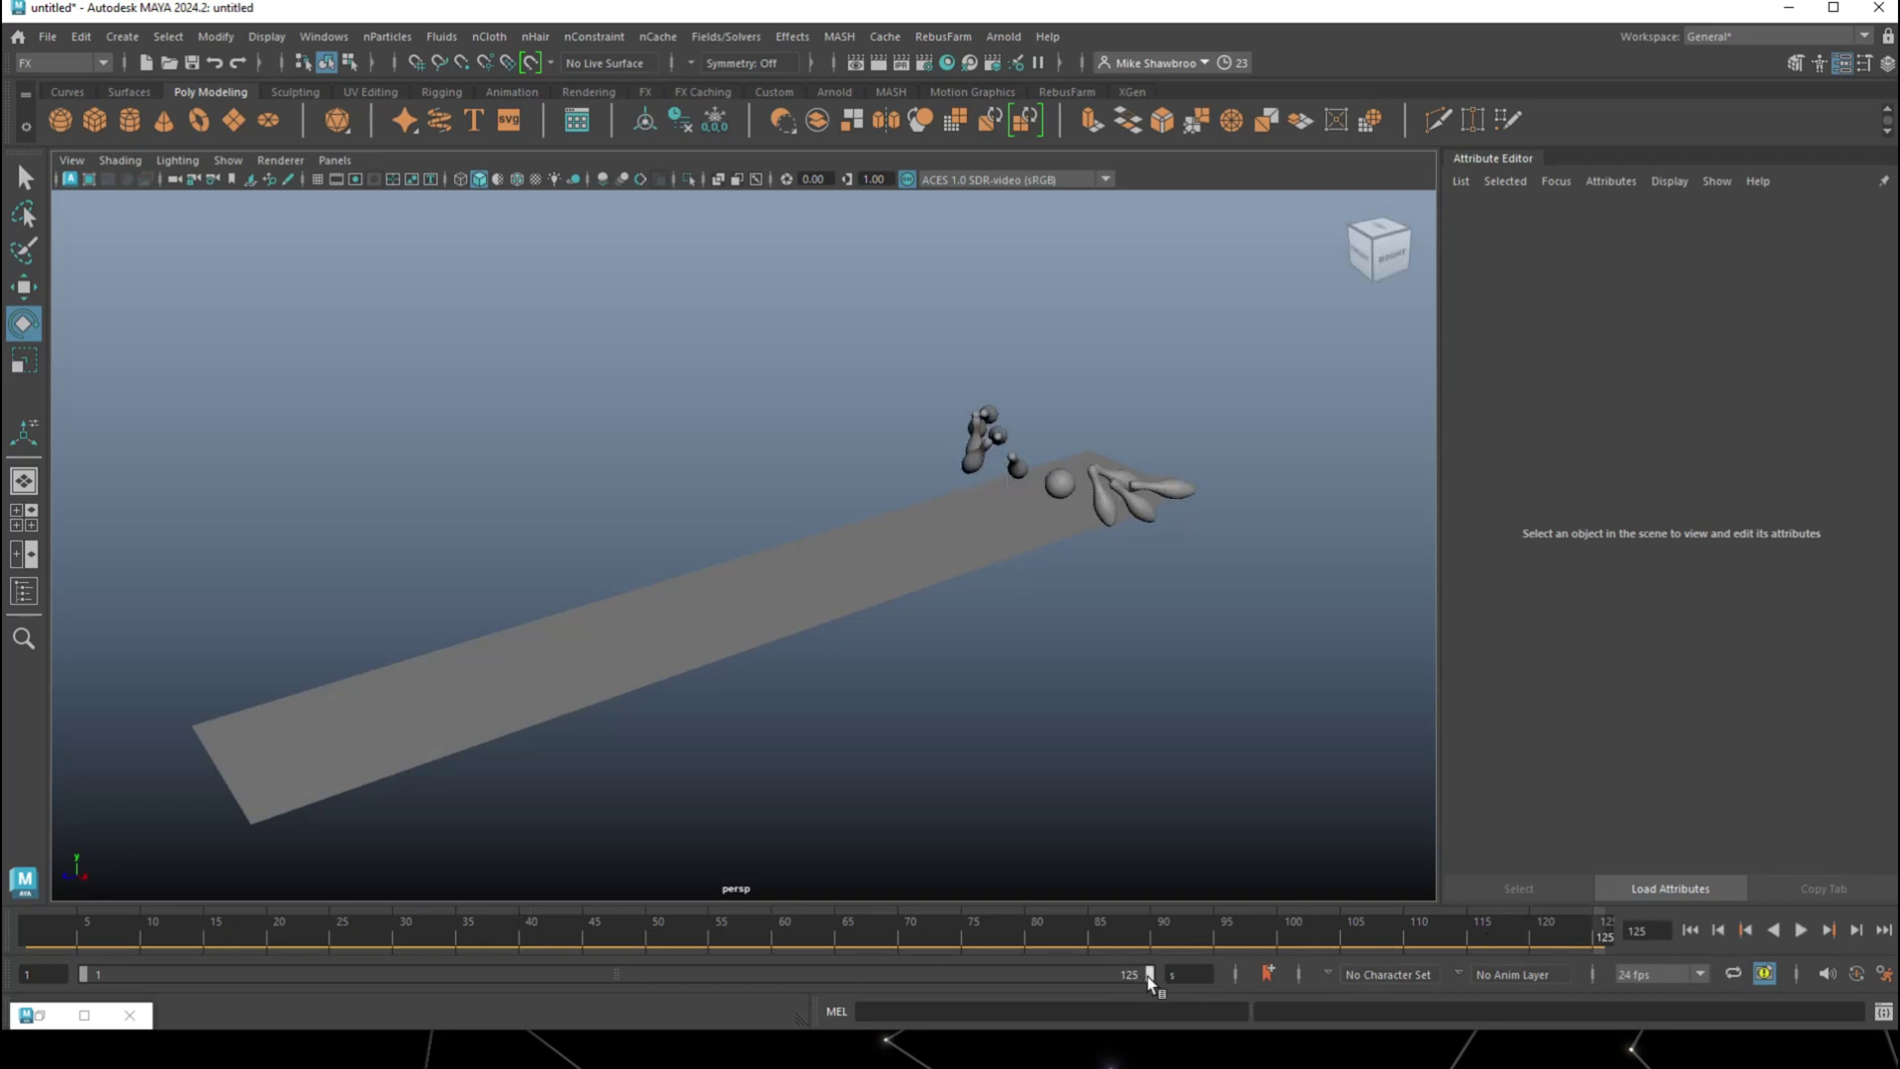
Set the playback range end frame to 160
click(1154, 976)
text(160)
key(Return)
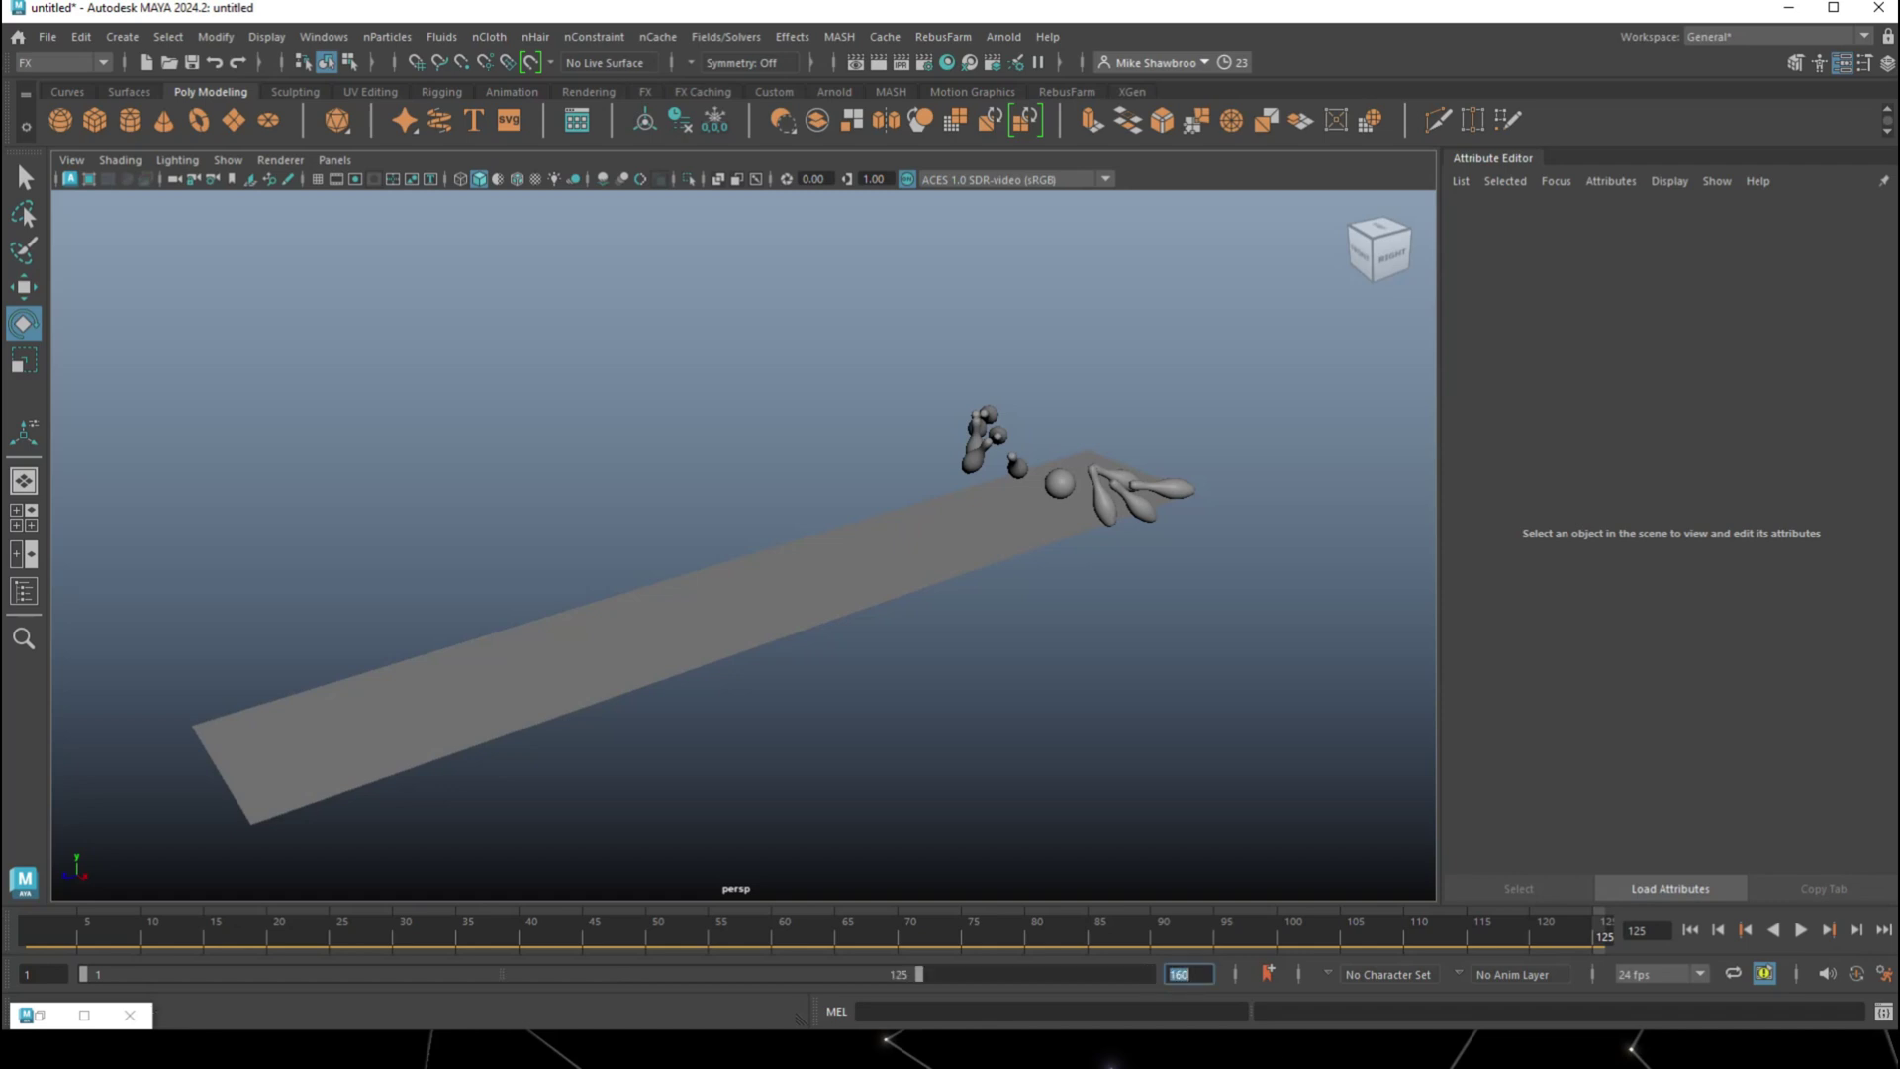
click(1145, 805)
Replay the longer simulation, then rewind to frame 1
click(1801, 930)
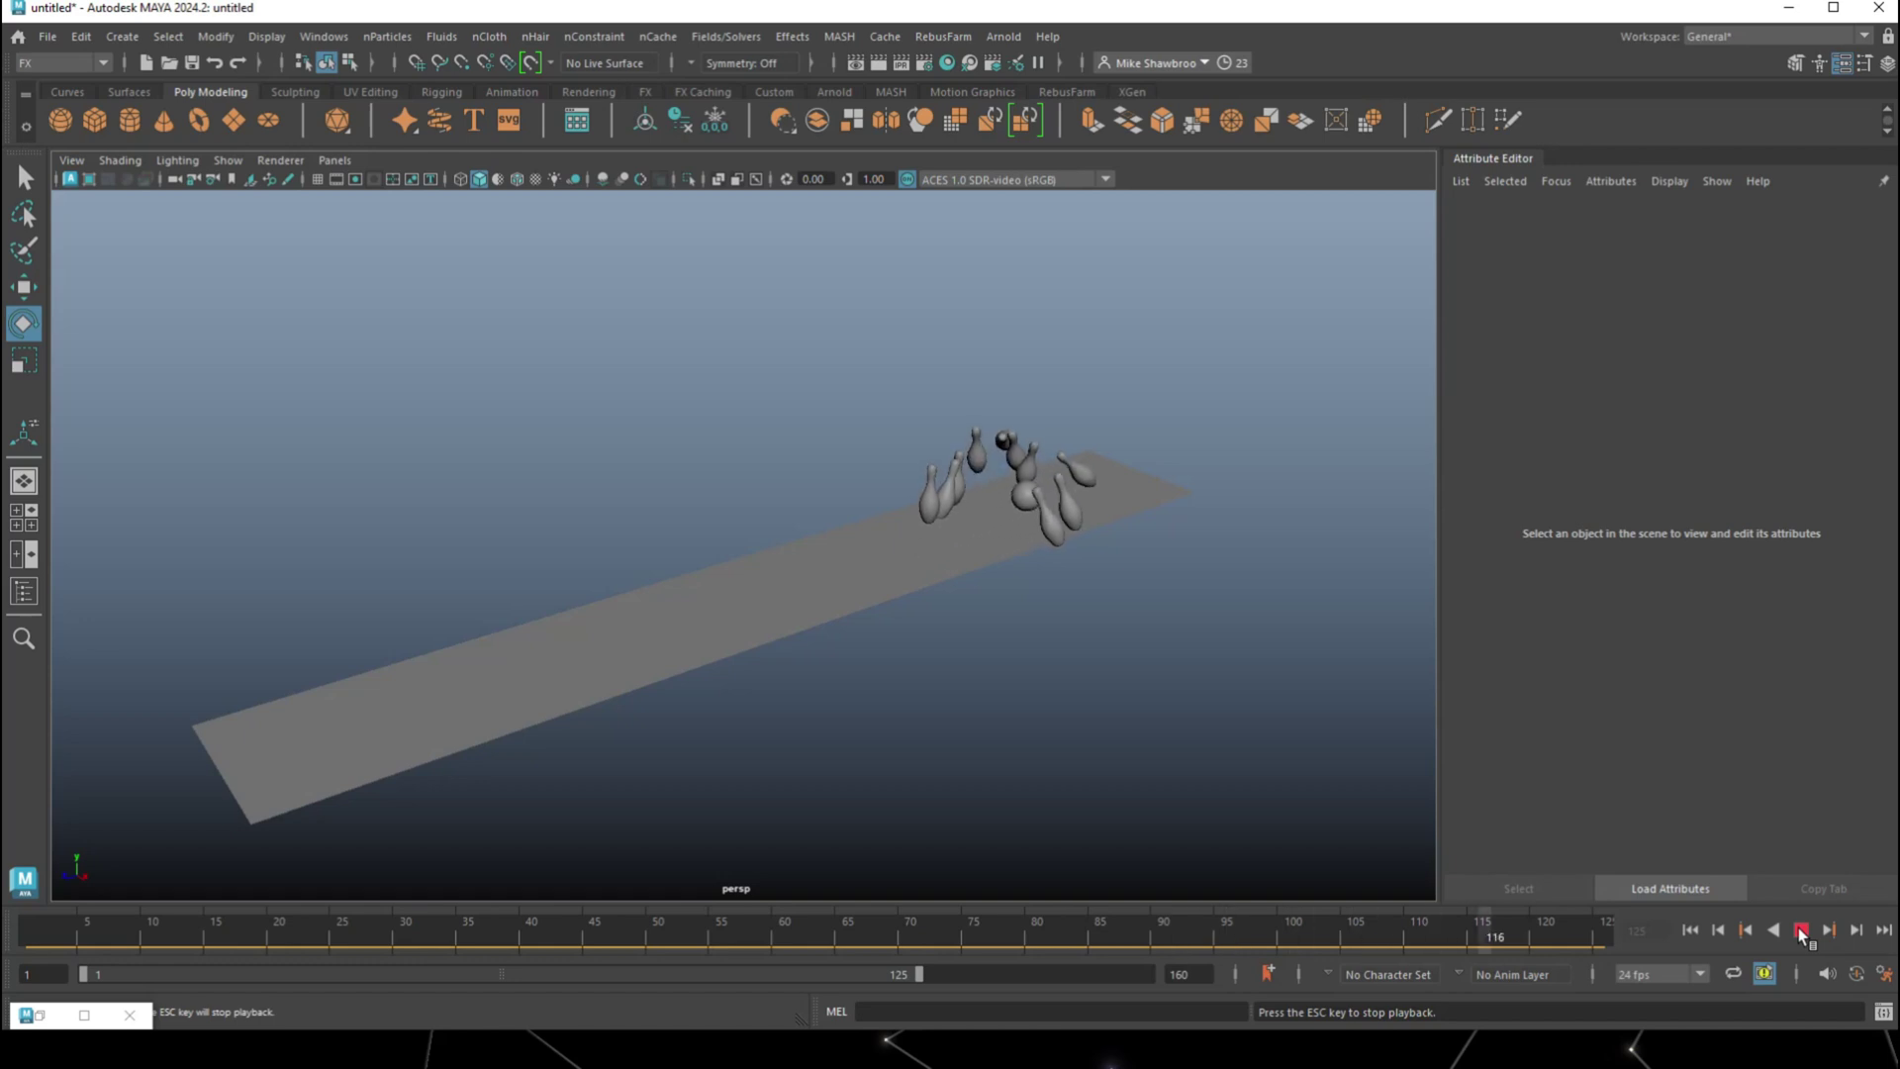
click(1801, 931)
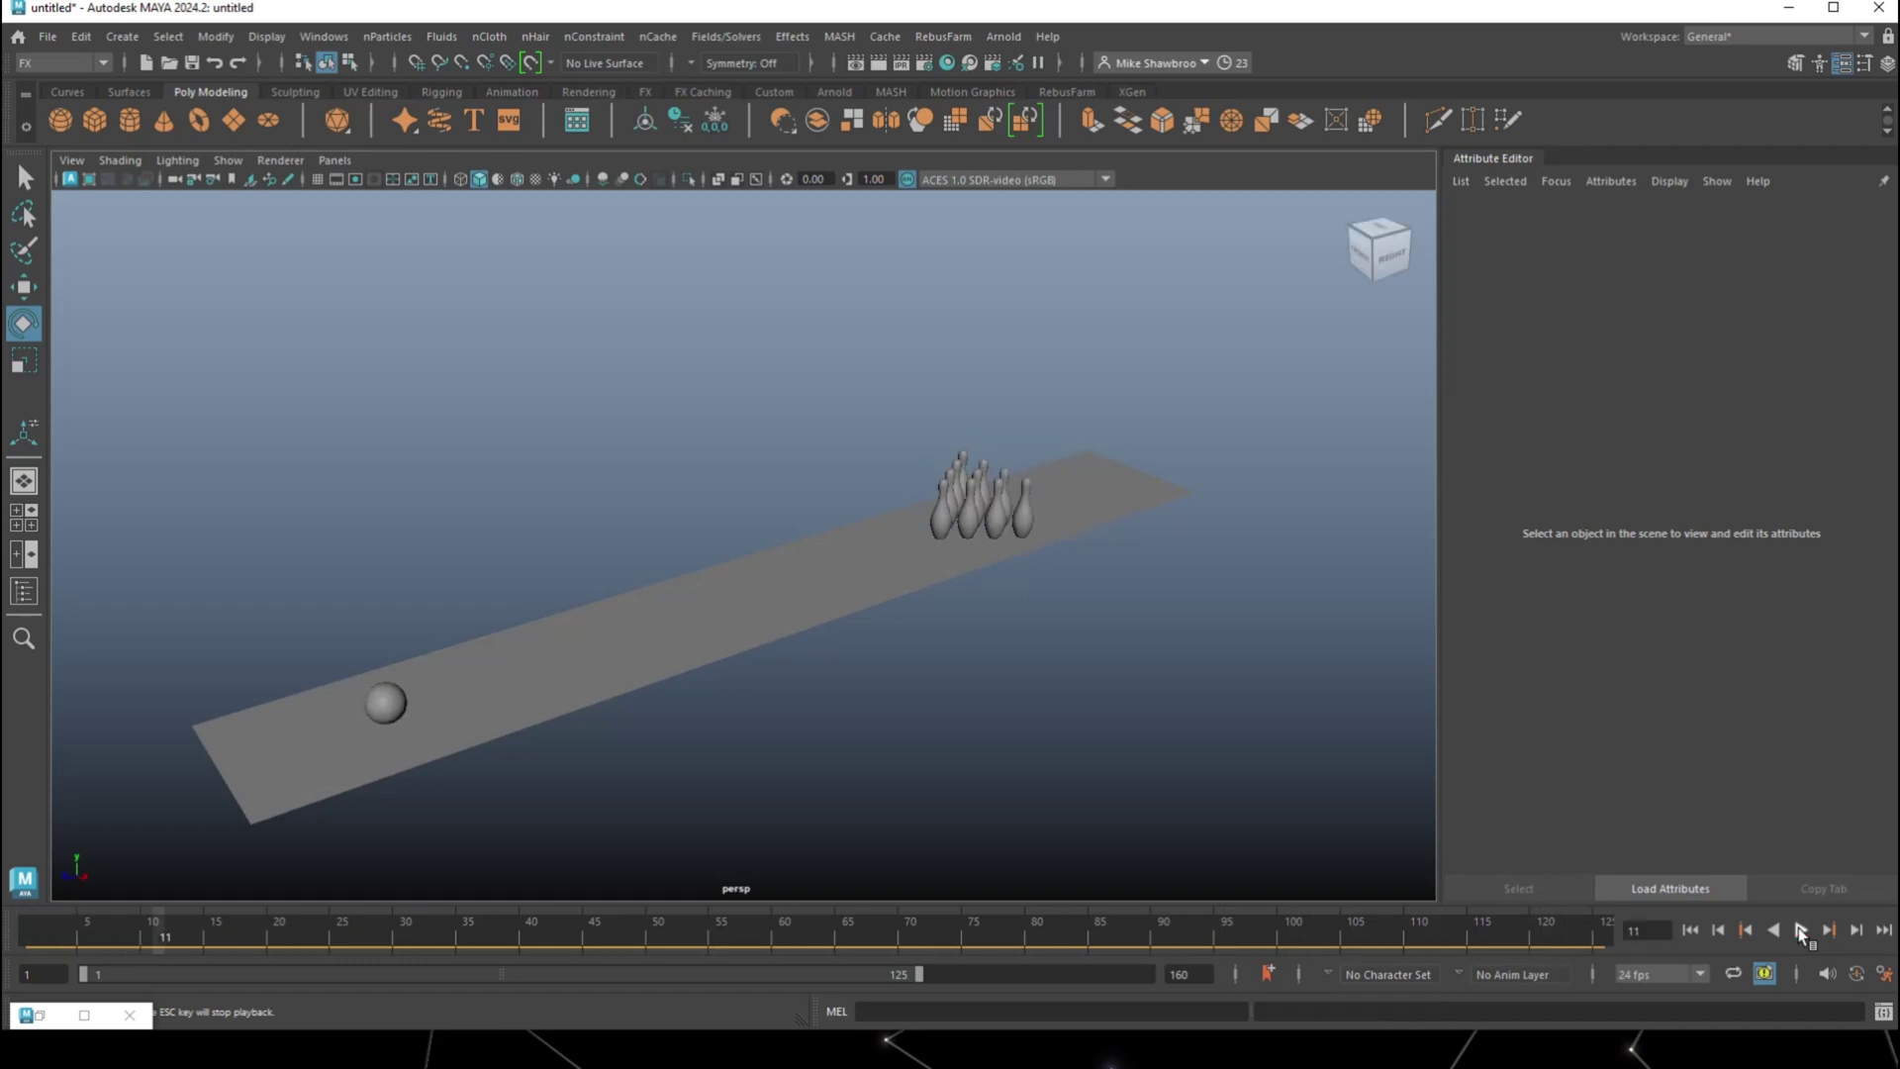
click(1690, 932)
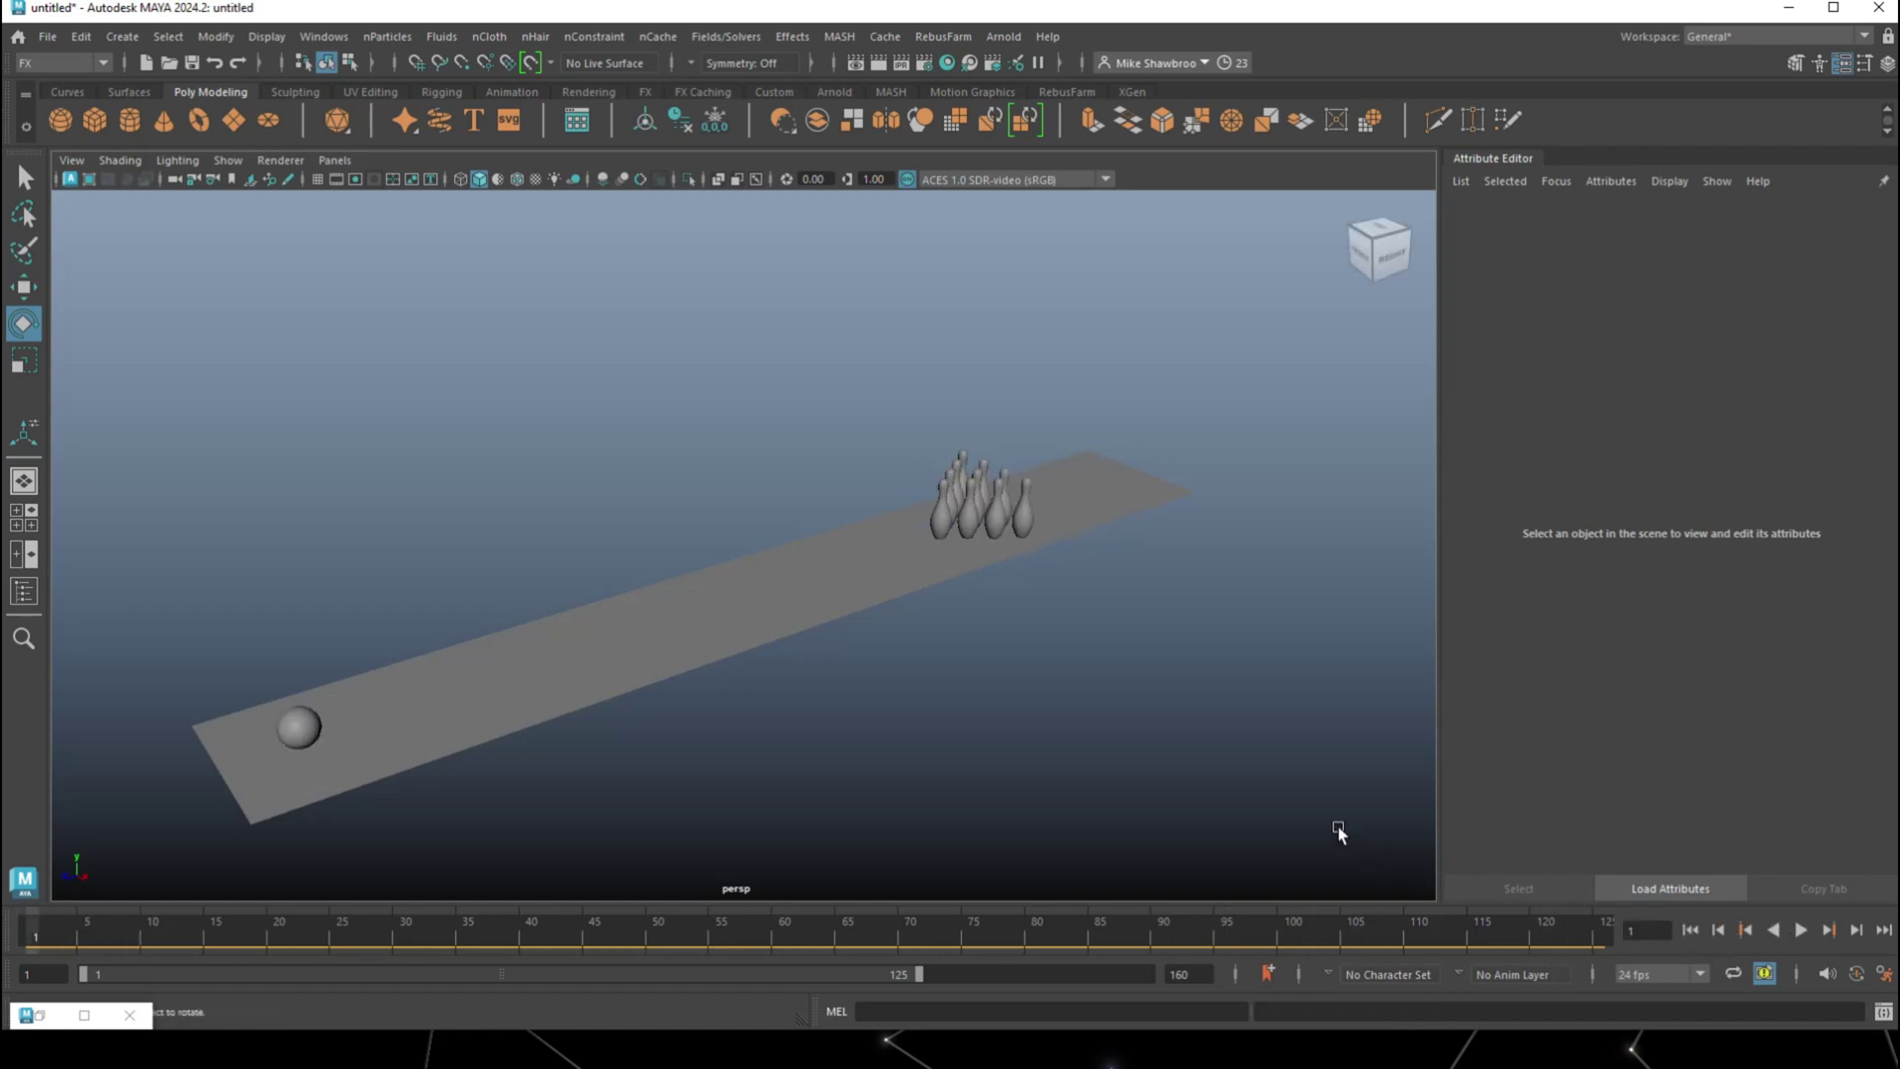